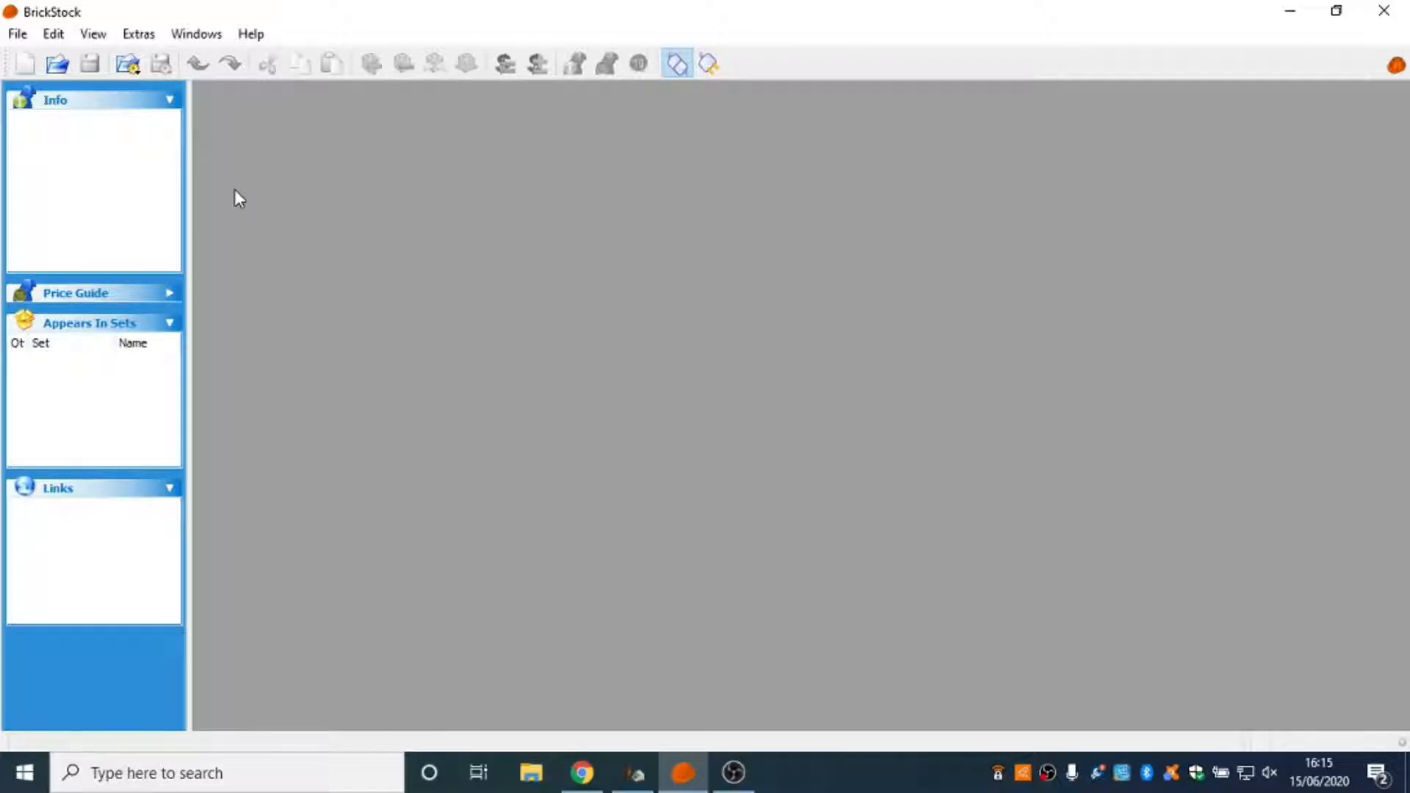
Import the BrickLink store inventory into a new document.
click(22, 34)
mouse_move(88, 192)
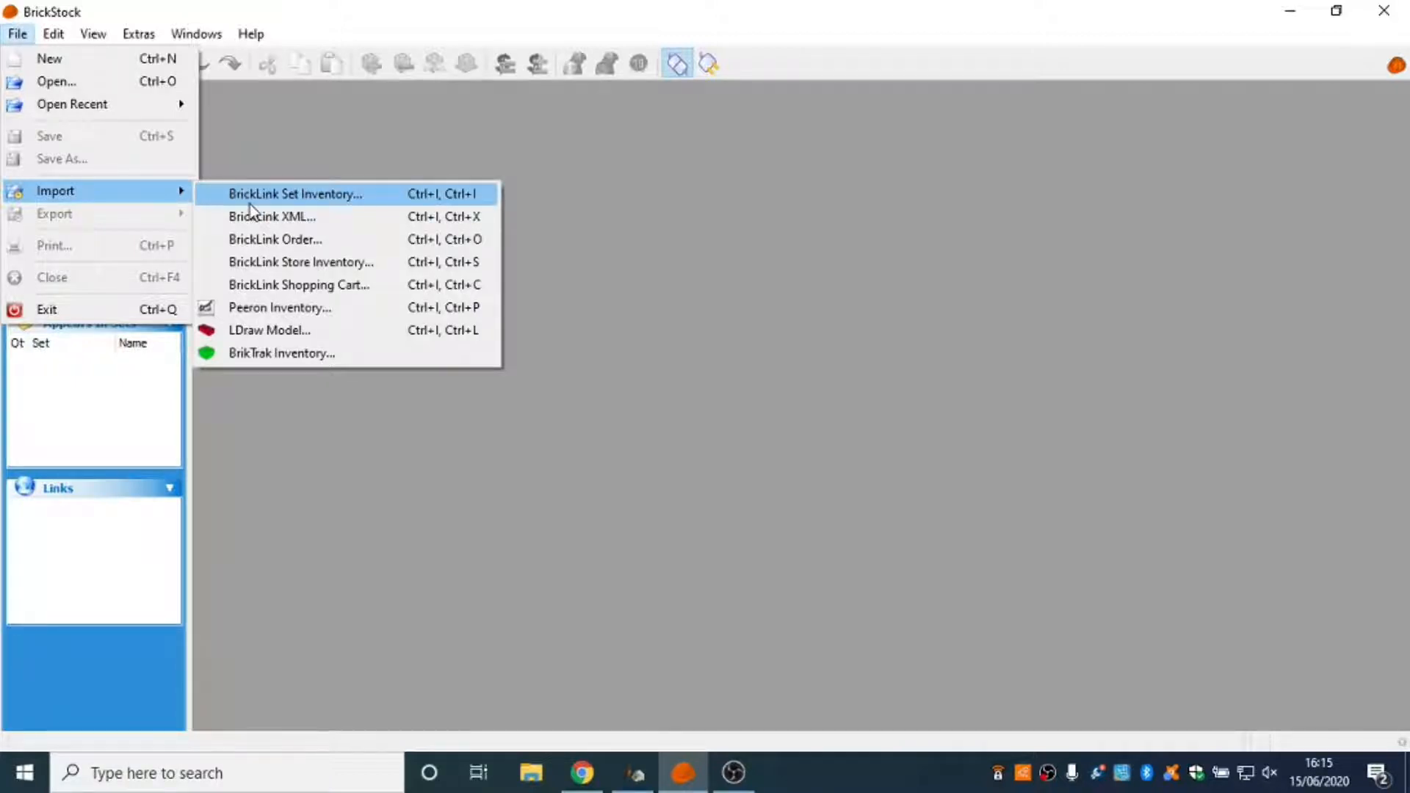
click(296, 266)
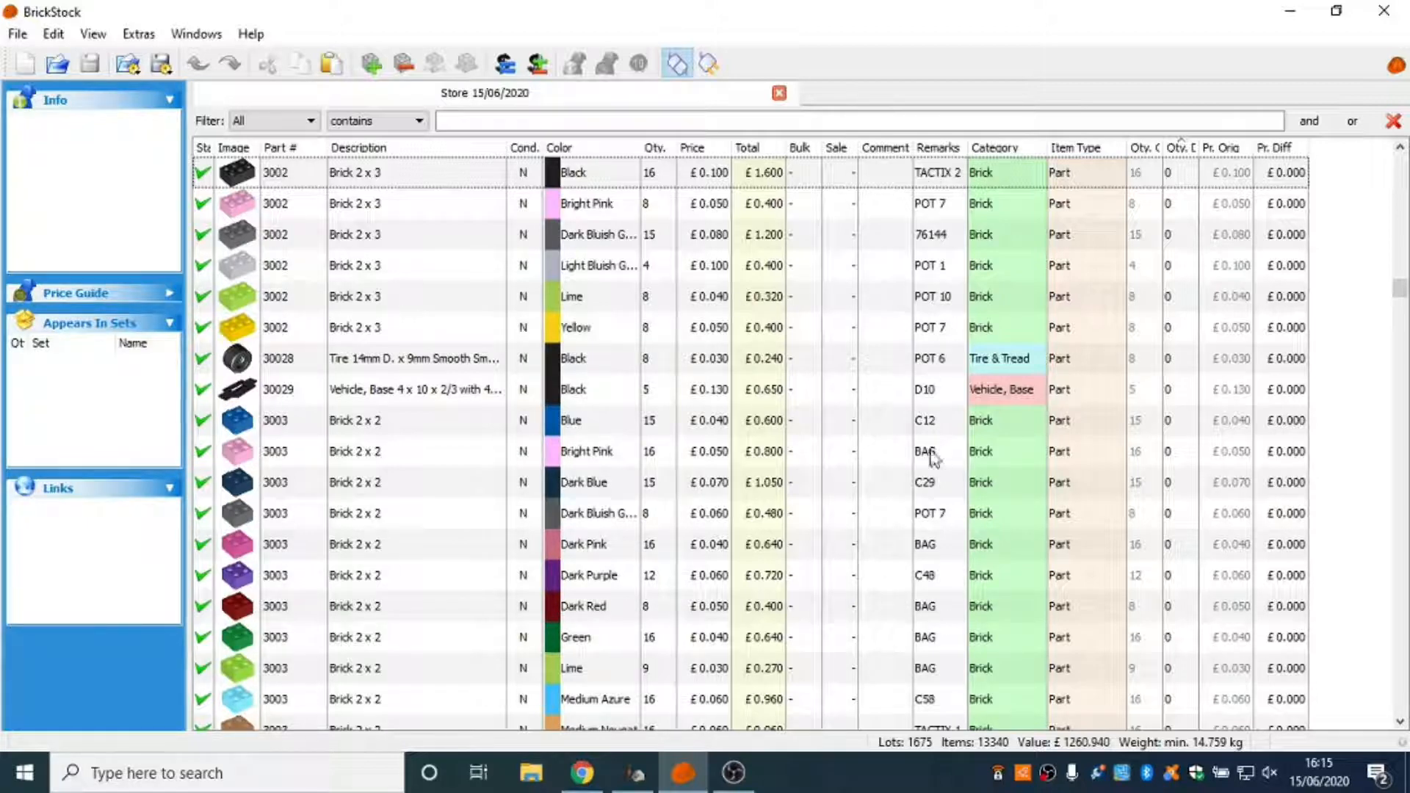
Start a BrickLink set inventory import, choose the Hidden Side category and filter its sets by 70429.
click(16, 37)
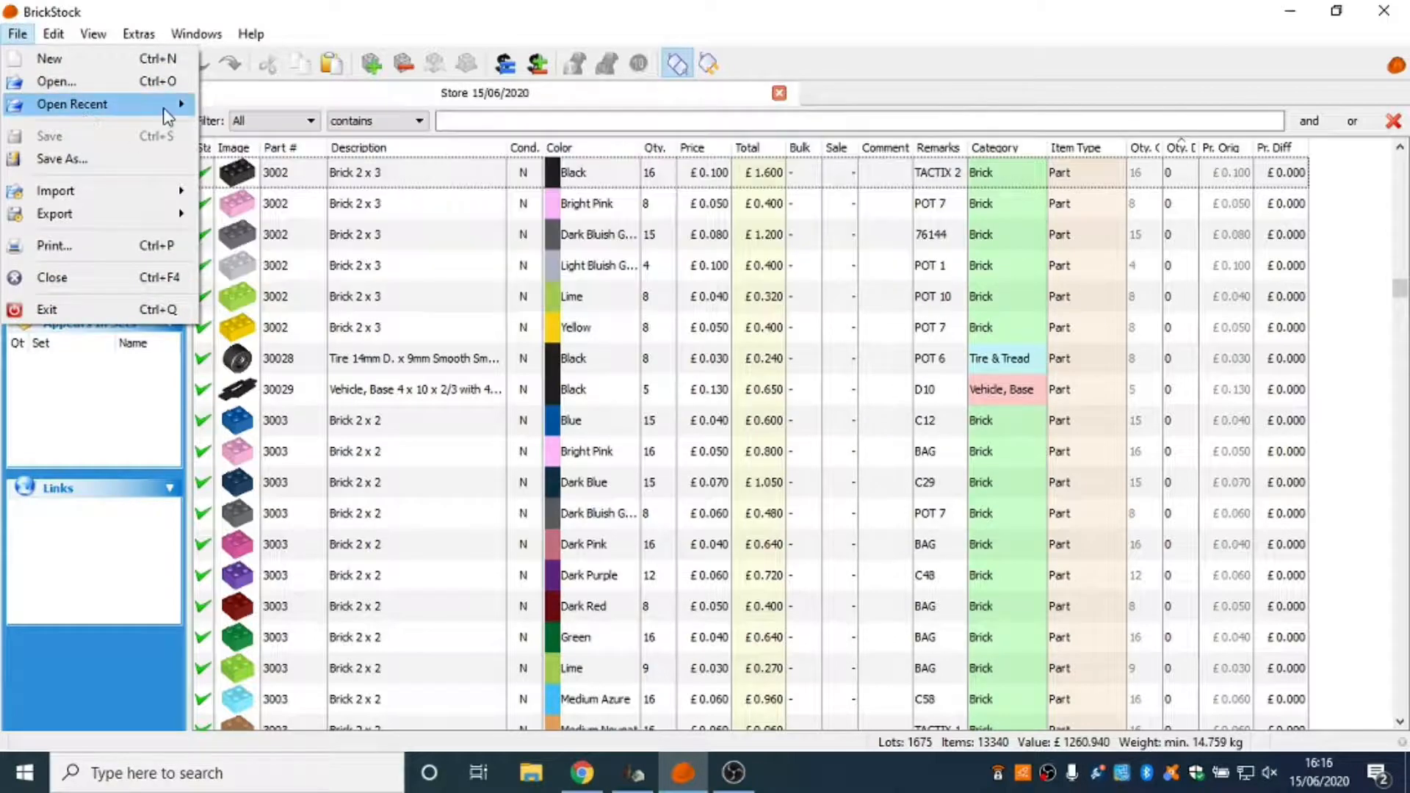
mouse_move(154, 191)
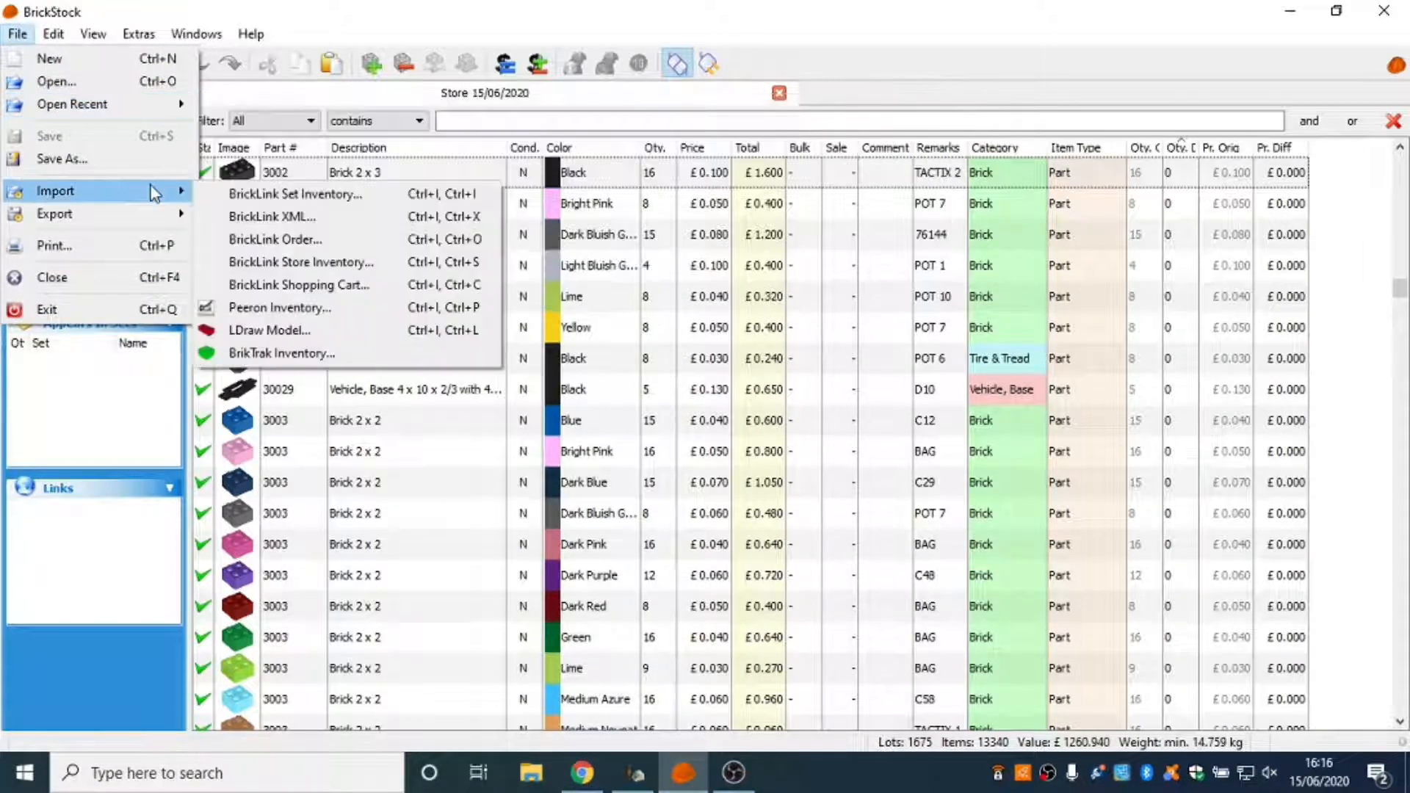
click(293, 197)
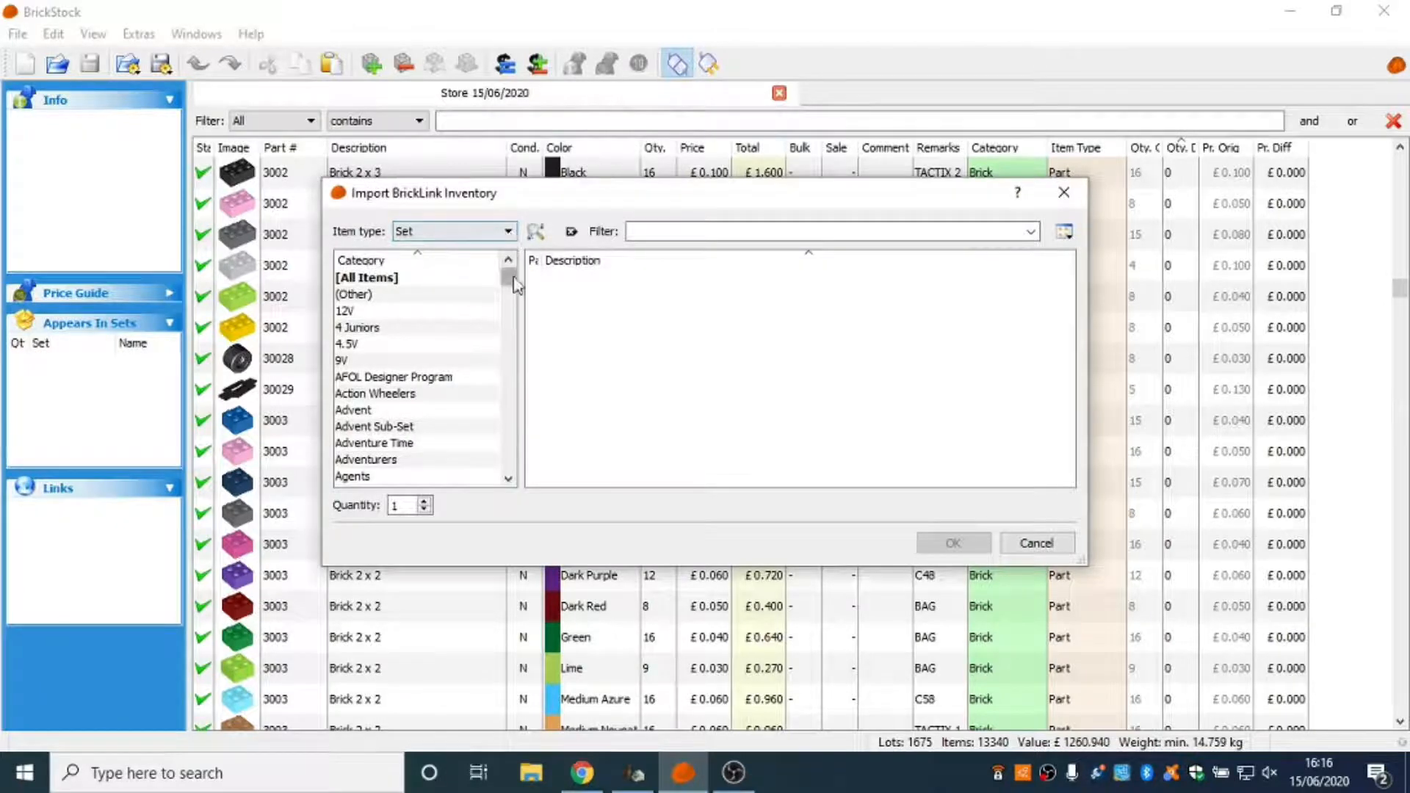
scroll(514, 287, down, 15)
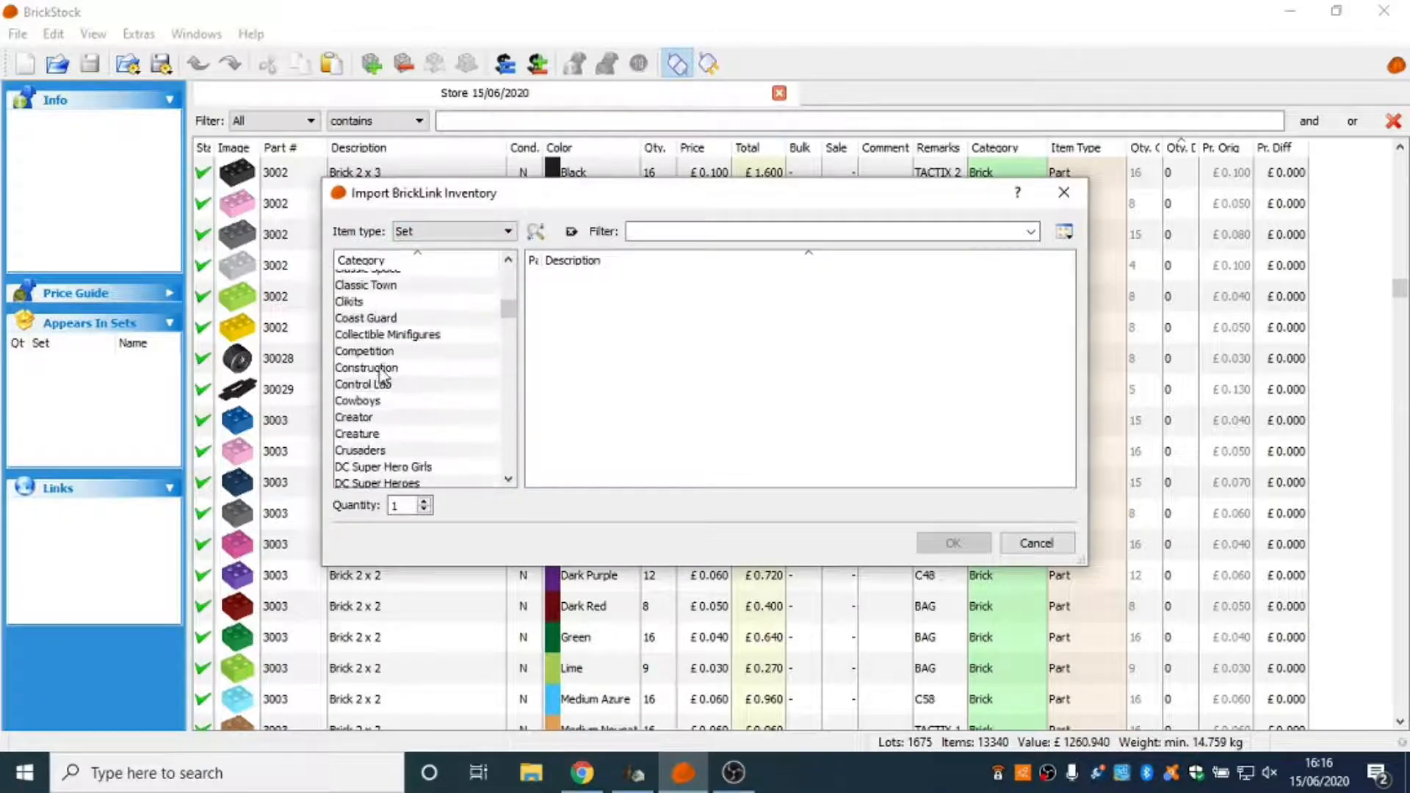
scroll(381, 375, down, 15)
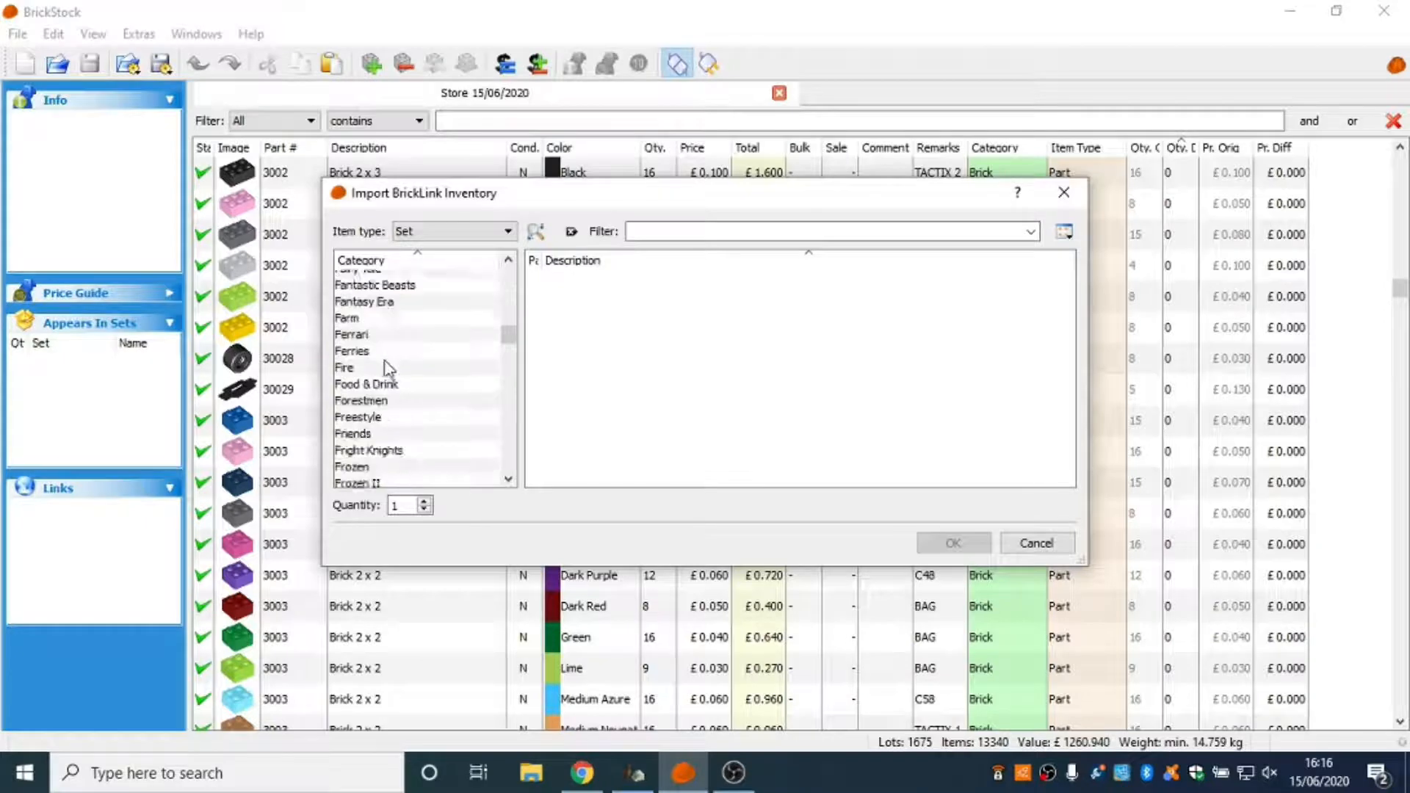
scroll(386, 367, down, 10)
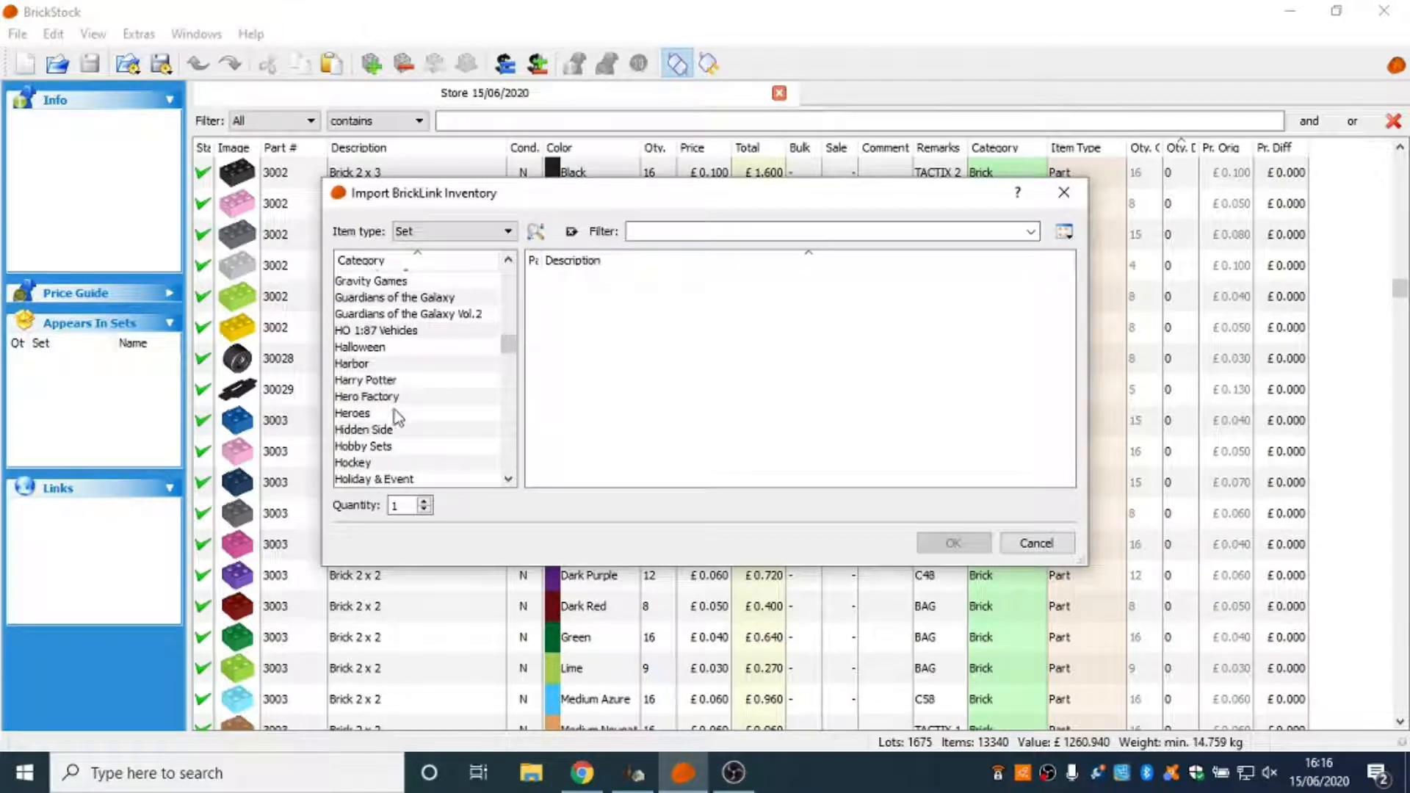
scroll(397, 417, down, 2)
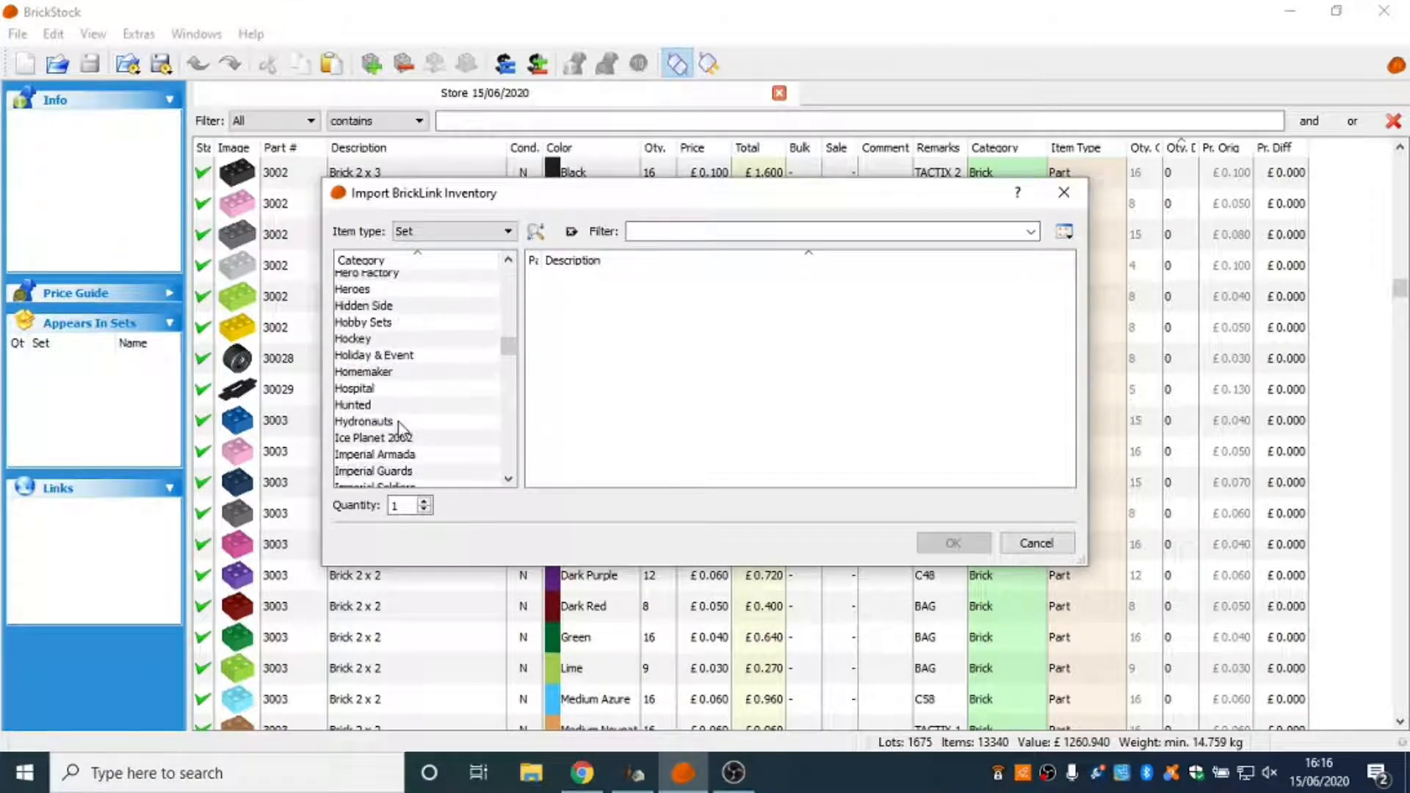
click(368, 309)
click(702, 232)
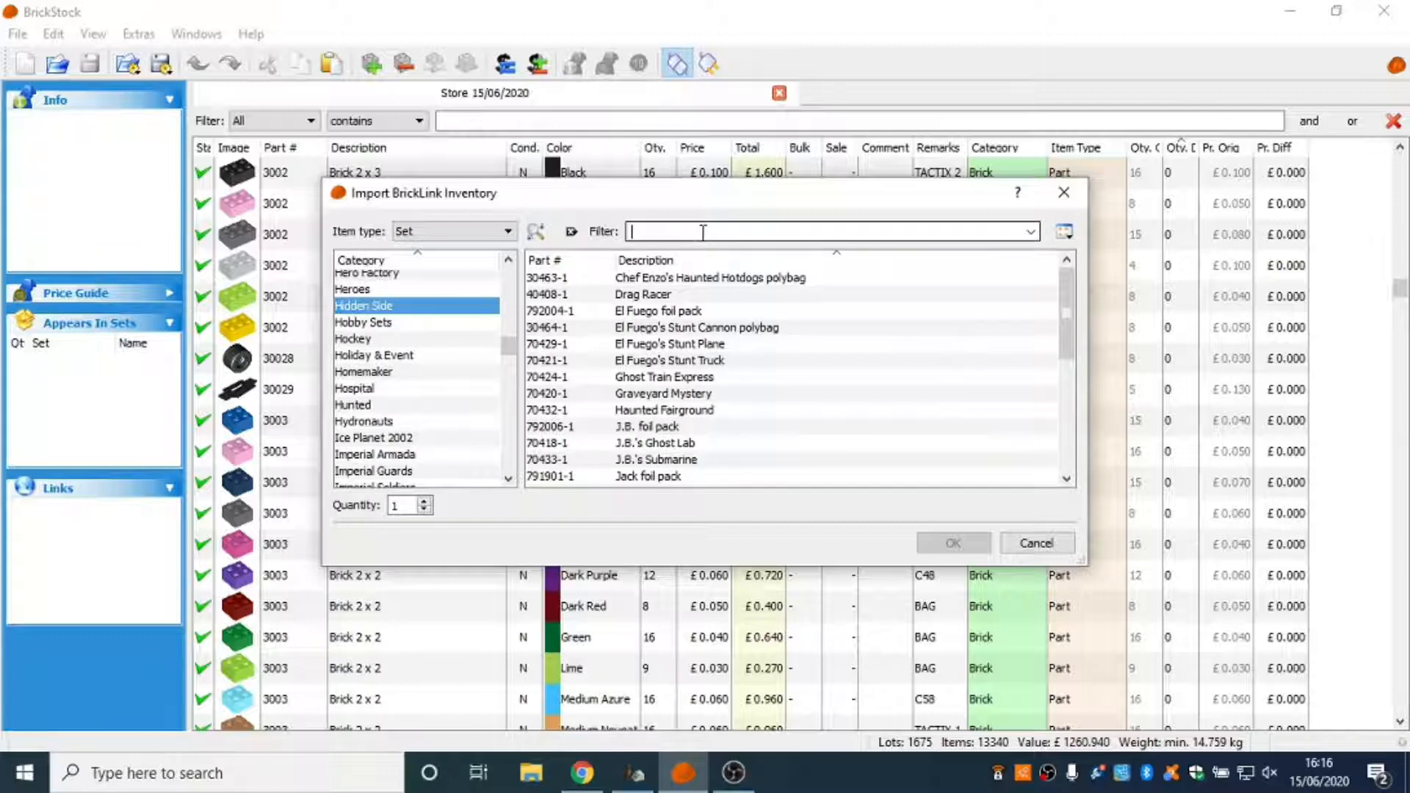
text(70429)
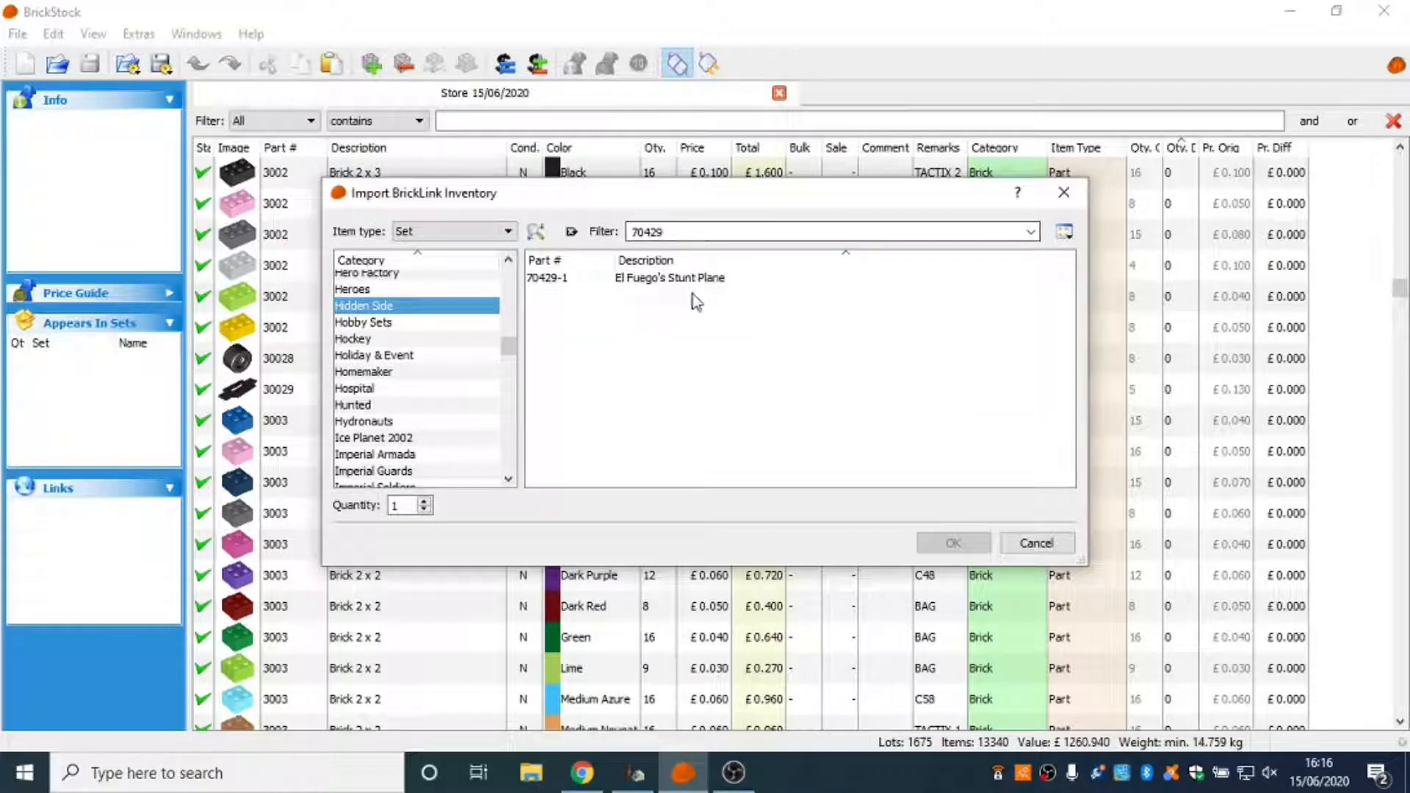
Import the inventory of set 70429-1 El Fuego's Stunt Plane with a quantity of 4.
click(697, 278)
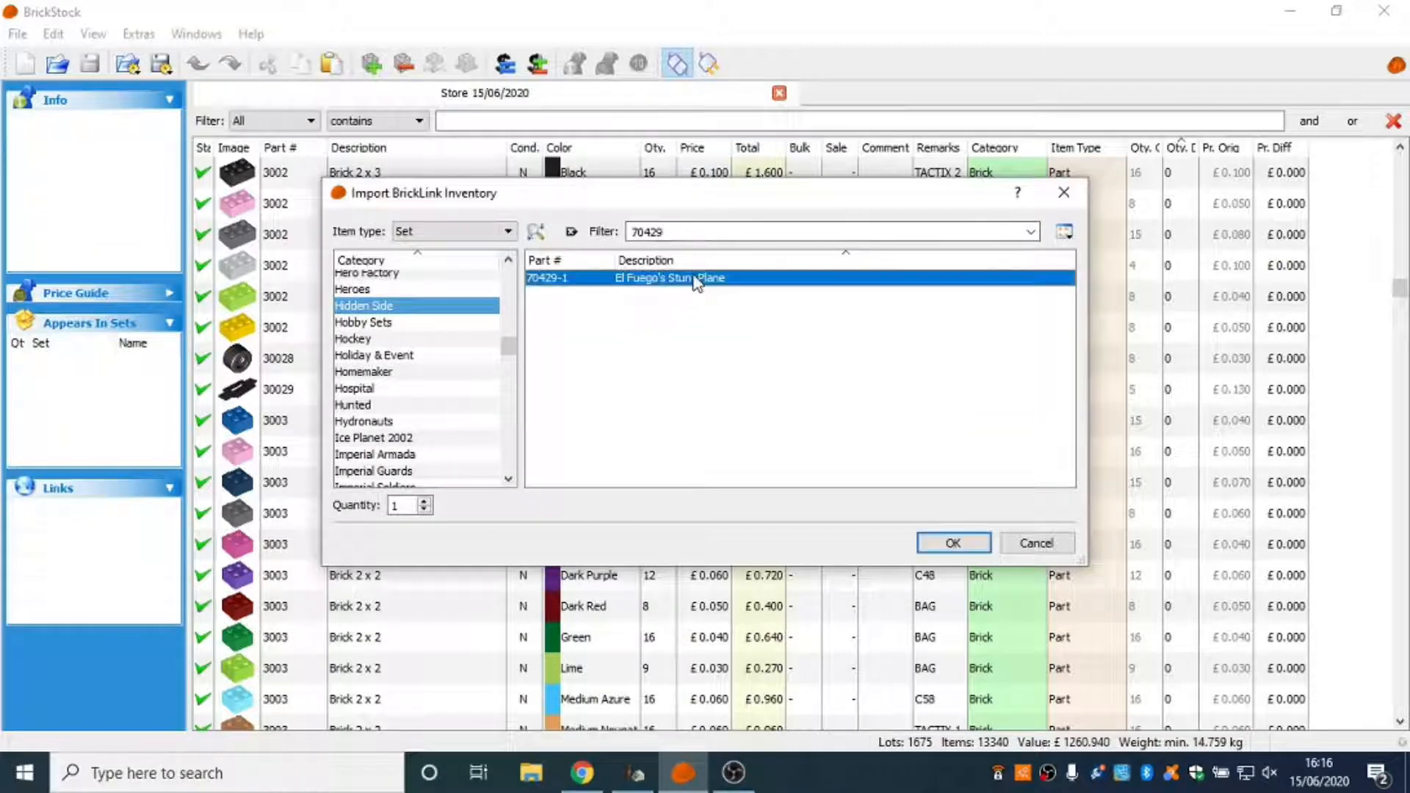
click(425, 501)
click(425, 500)
click(425, 501)
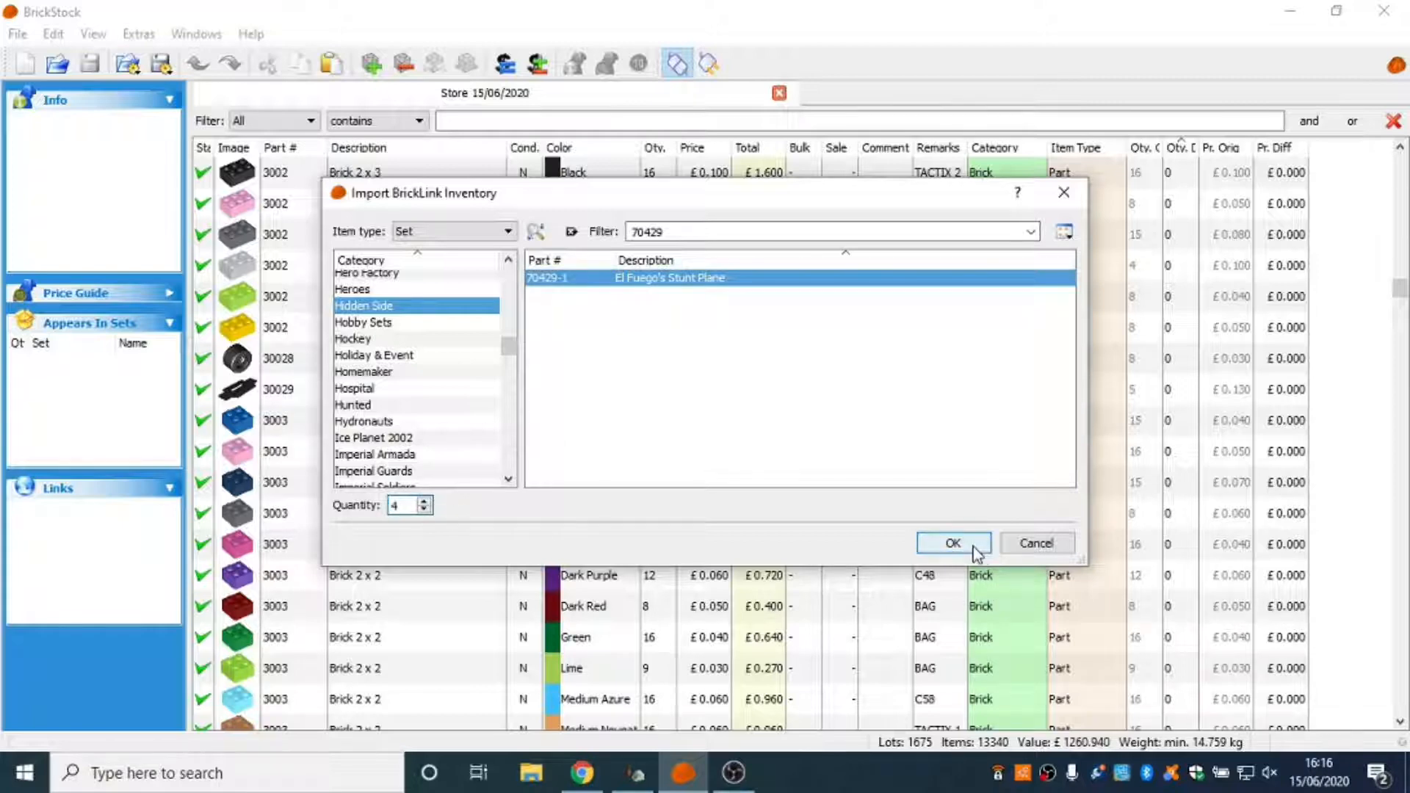
click(985, 547)
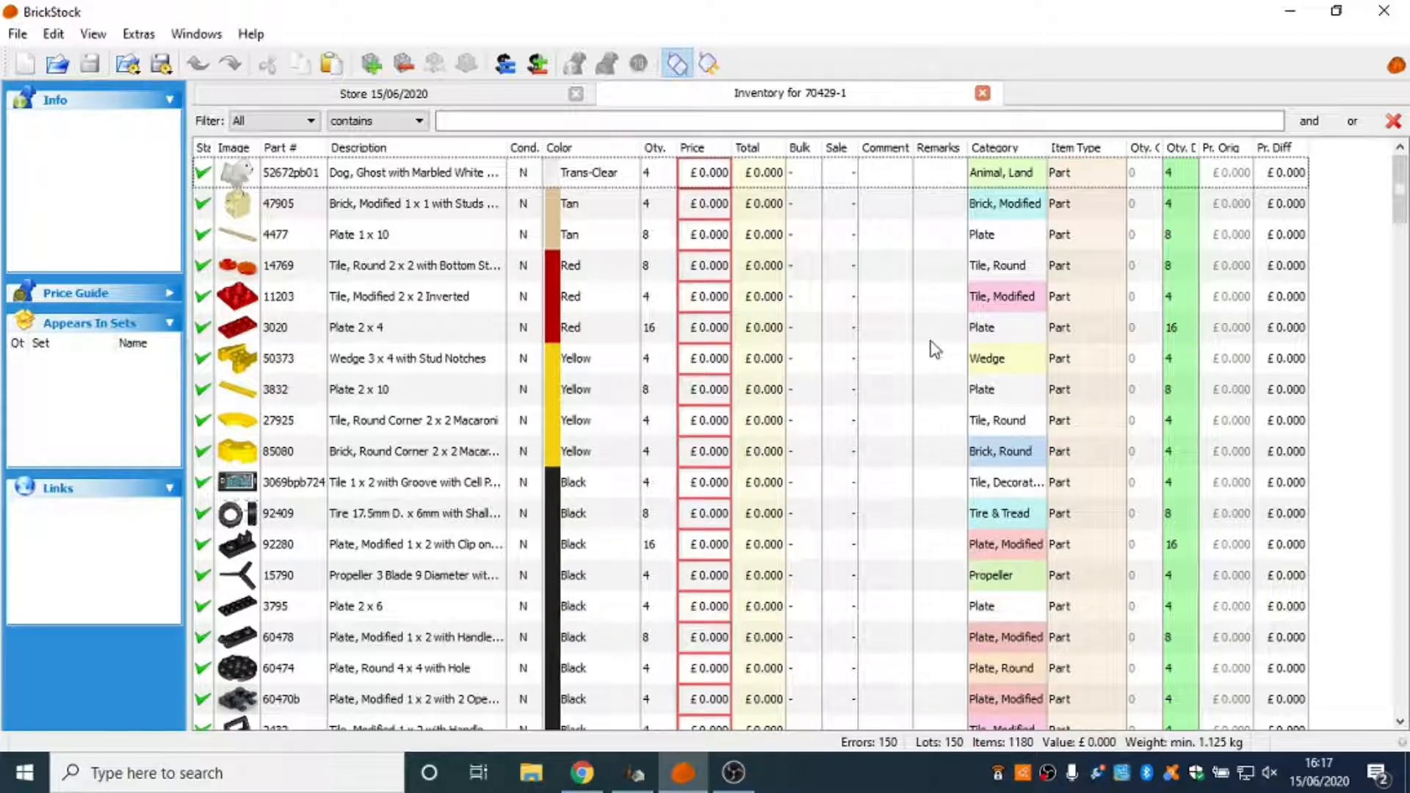
Examine the imported part list of set 70429-1 and compare its columns with the store inventory.
scroll(332, 547, down, 1)
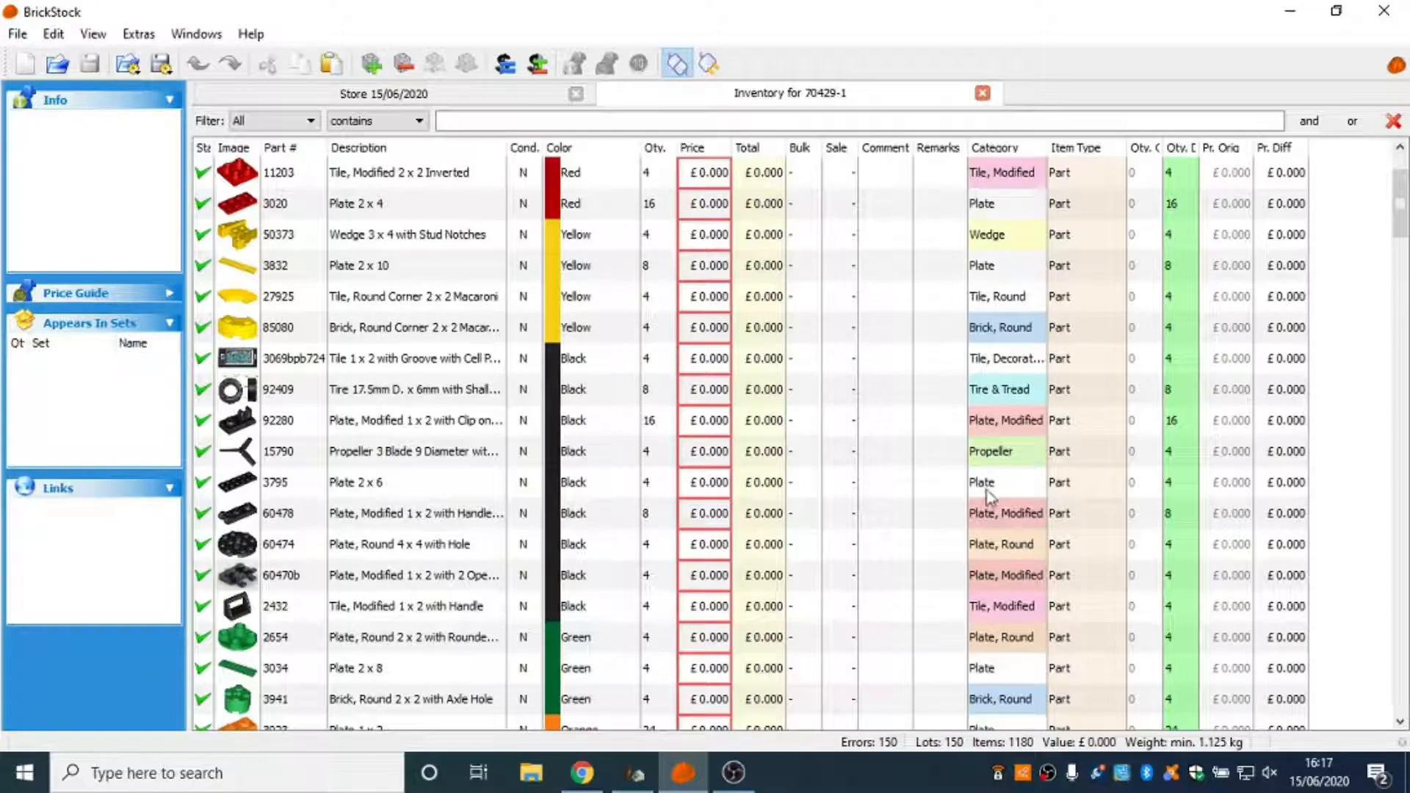
scroll(986, 496, up, 1)
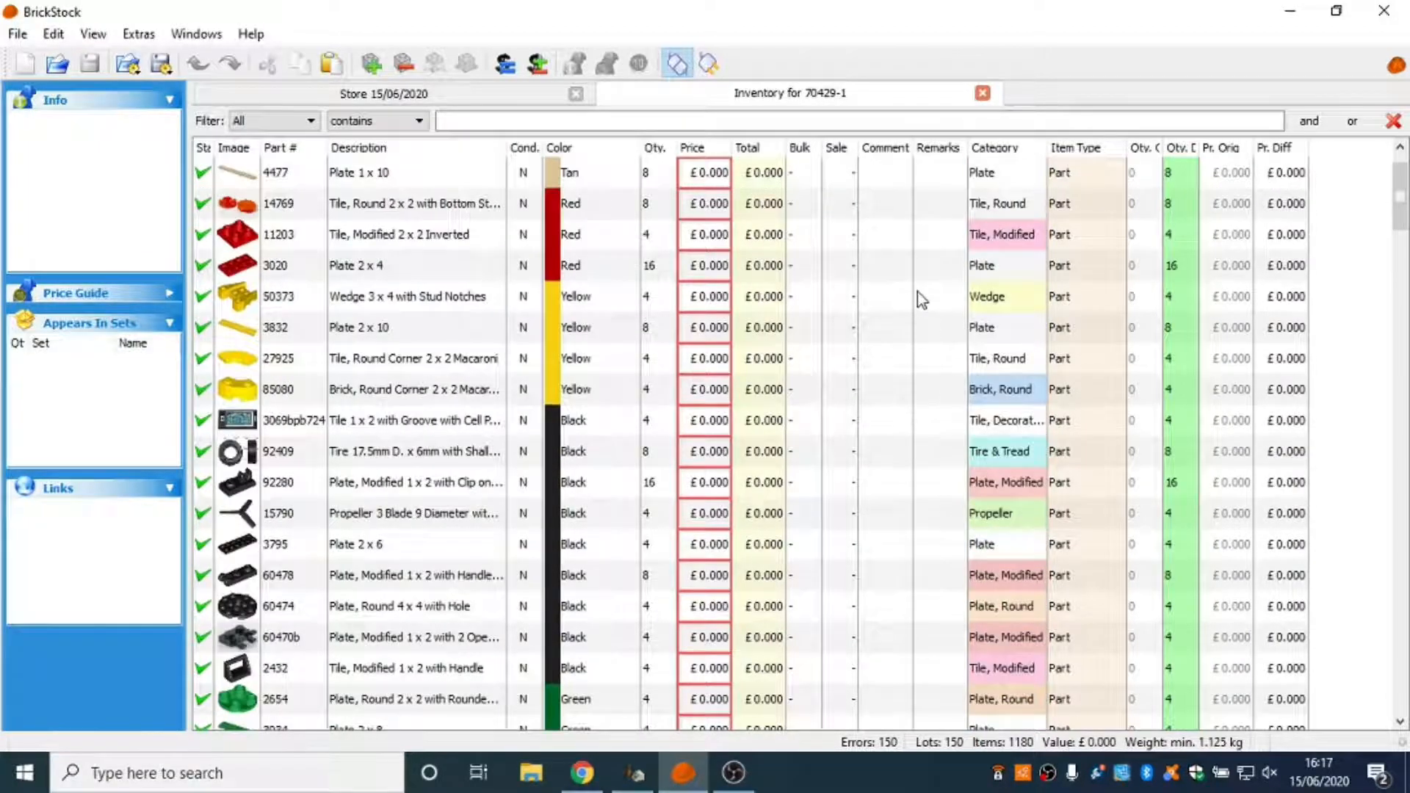
scroll(917, 292, up, 1)
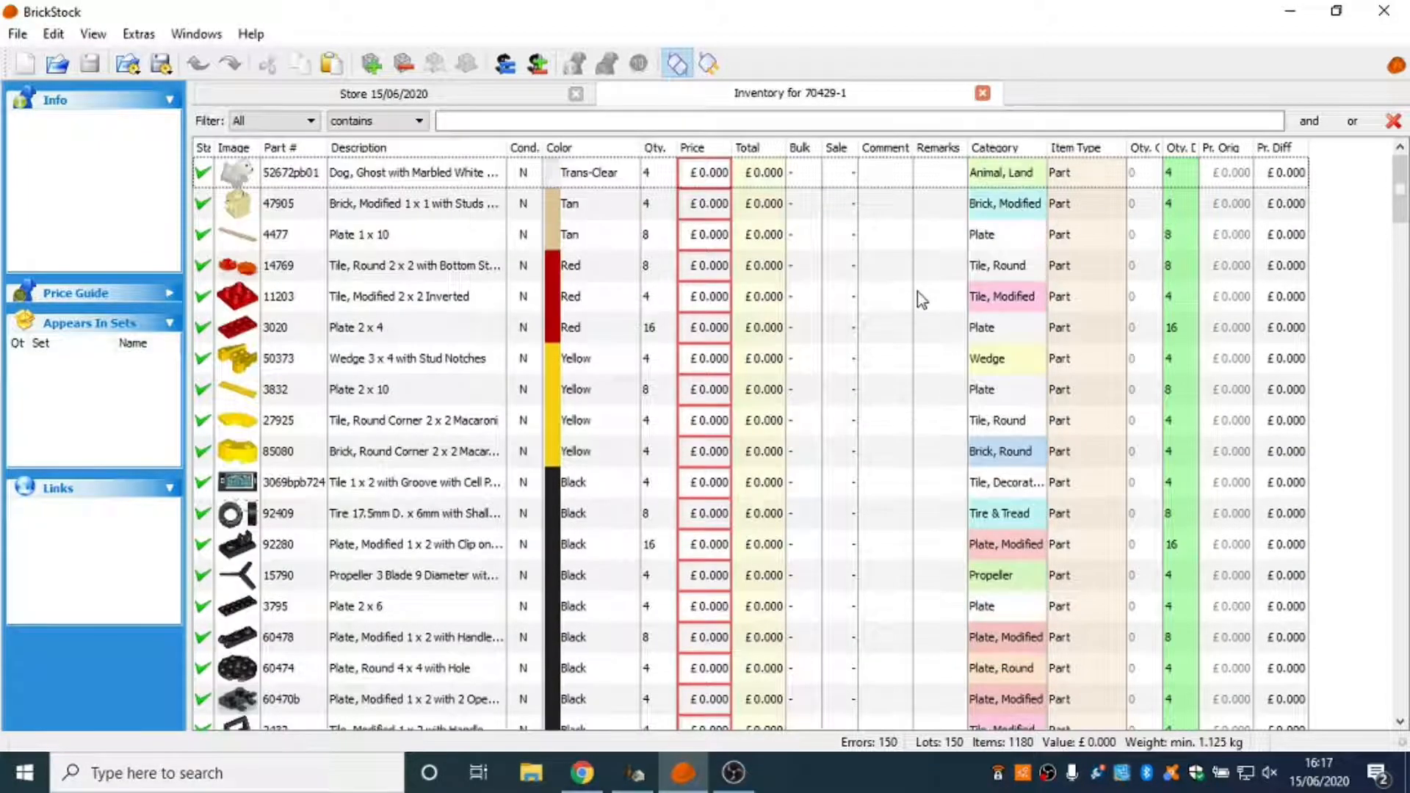
click(420, 99)
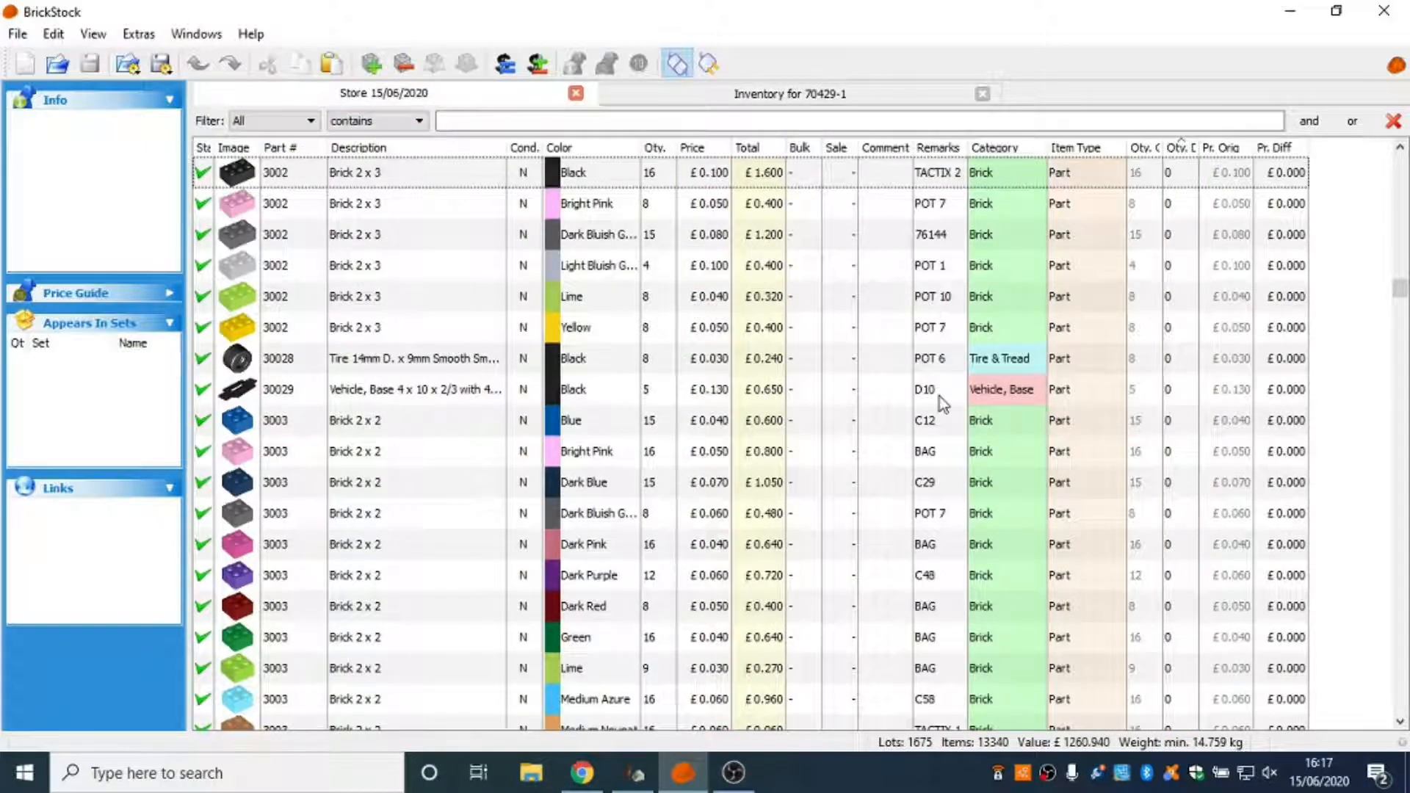
click(809, 94)
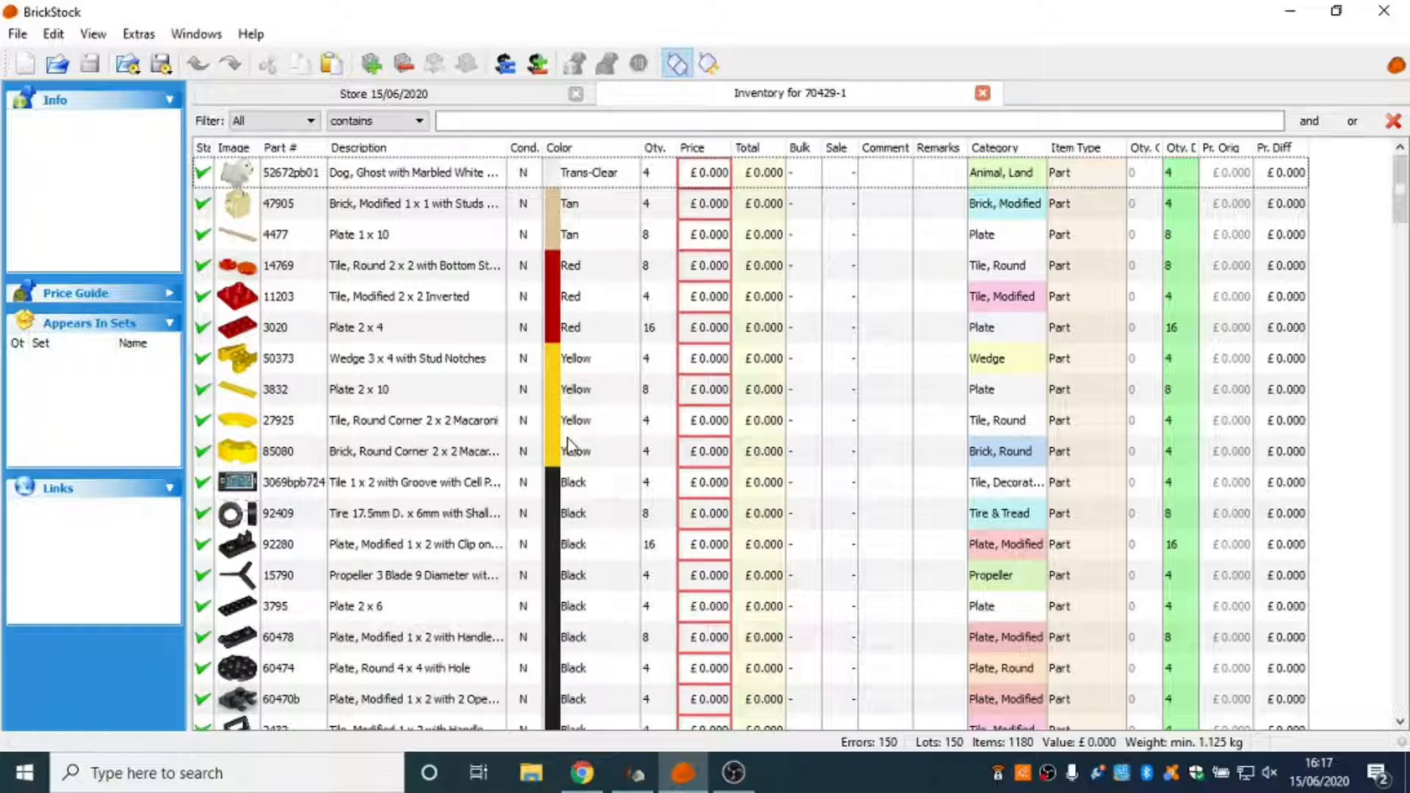
scroll(463, 411, down, 2)
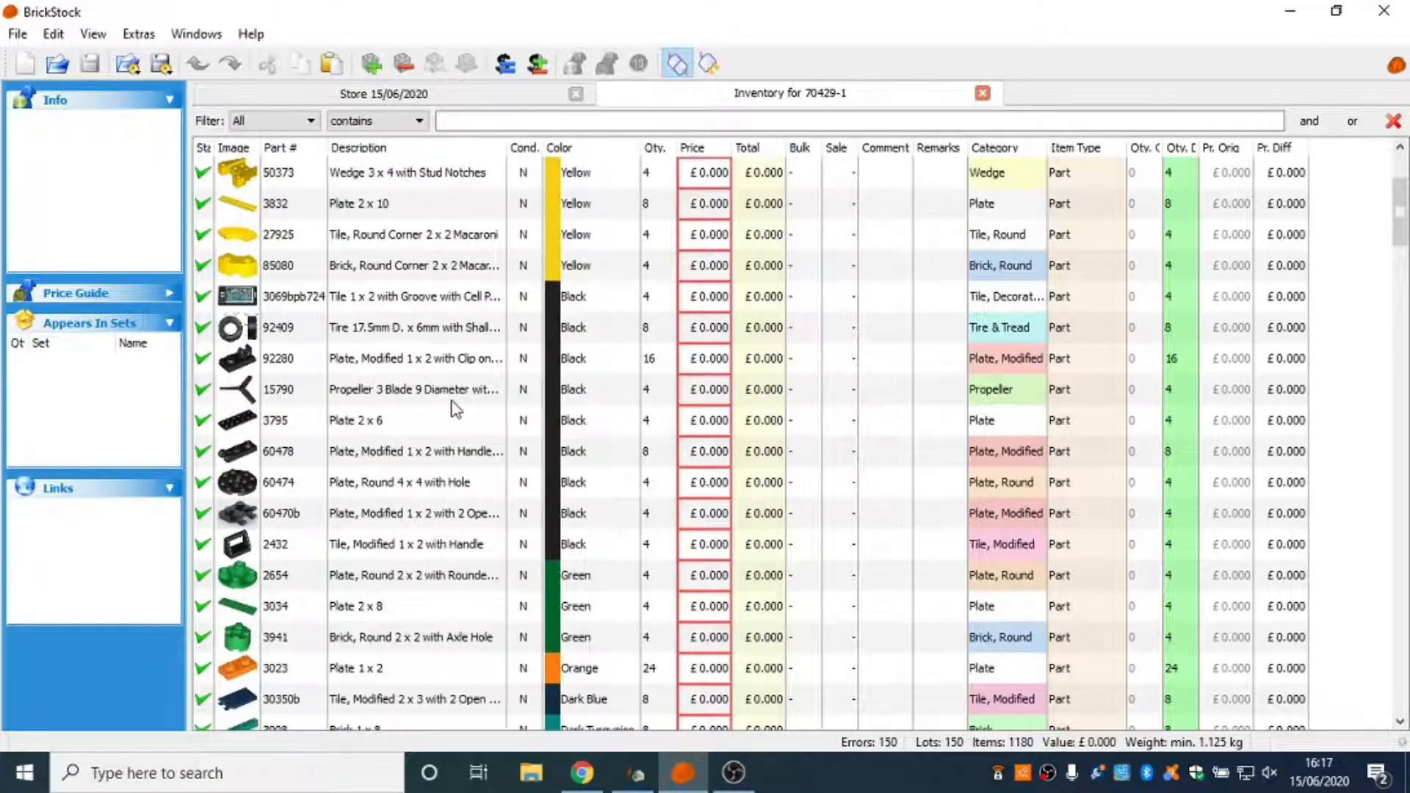
scroll(454, 401, down, 2)
scroll(445, 400, down, 3)
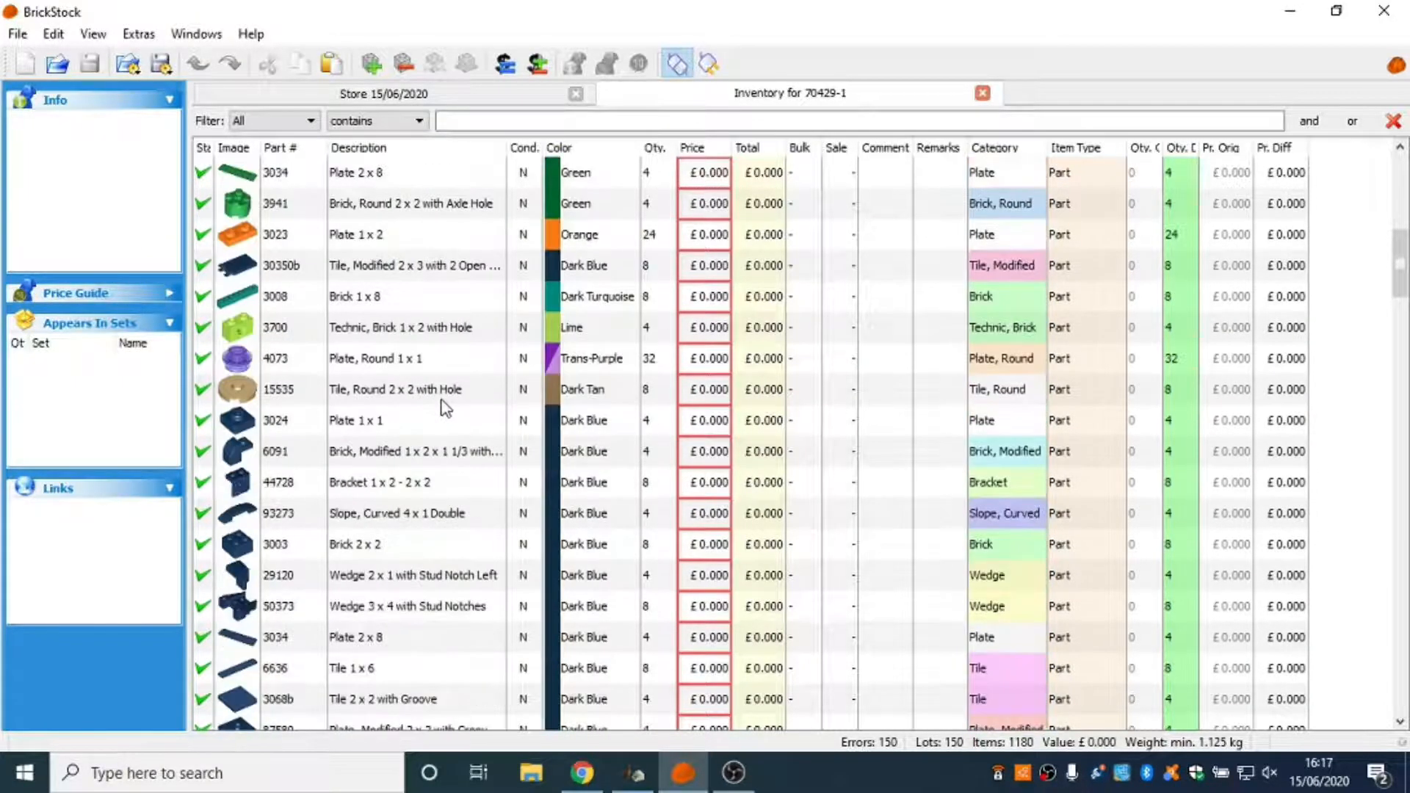
scroll(444, 408, down, 3)
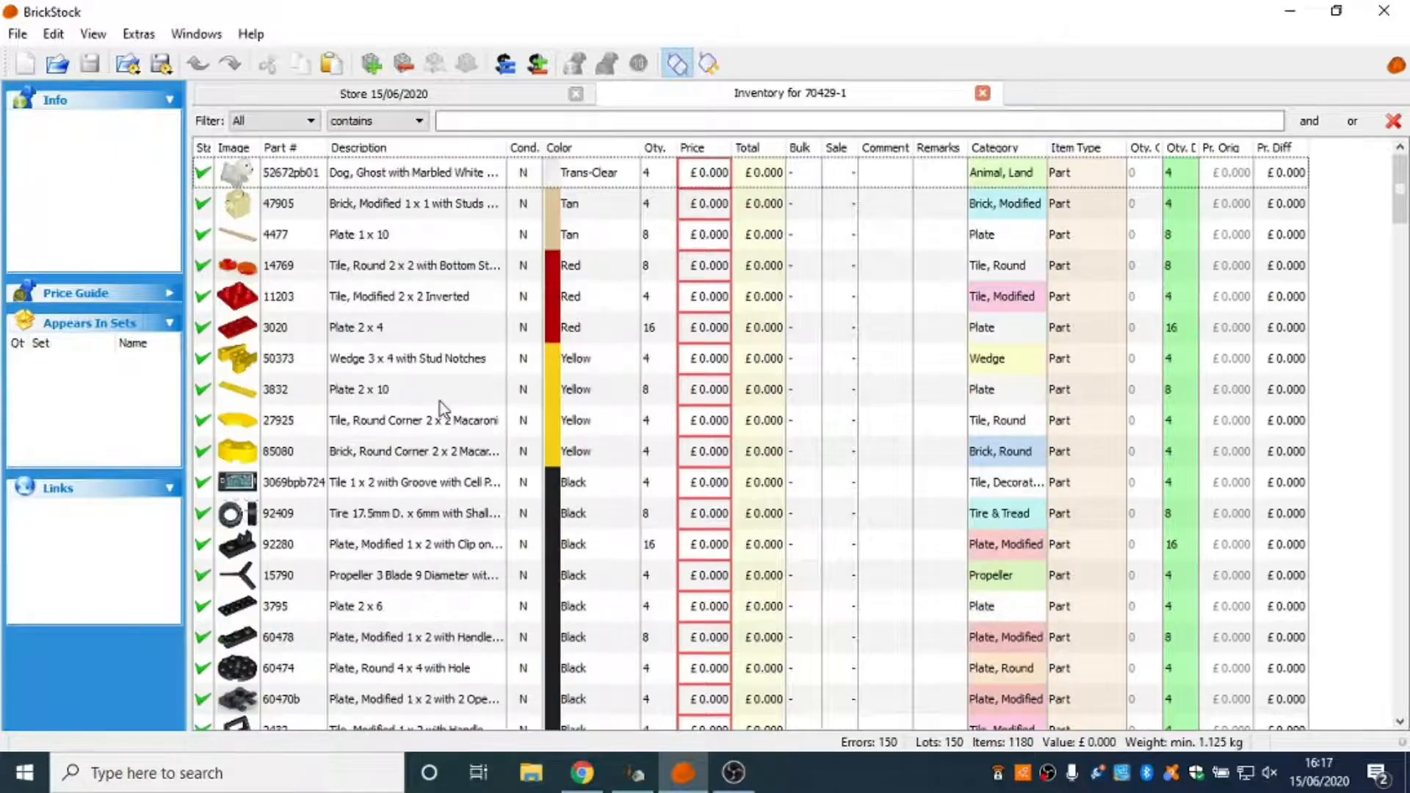
Sort the 70429-1 inventory by status and widen the Status column.
click(222, 151)
drag(215, 148, 229, 149)
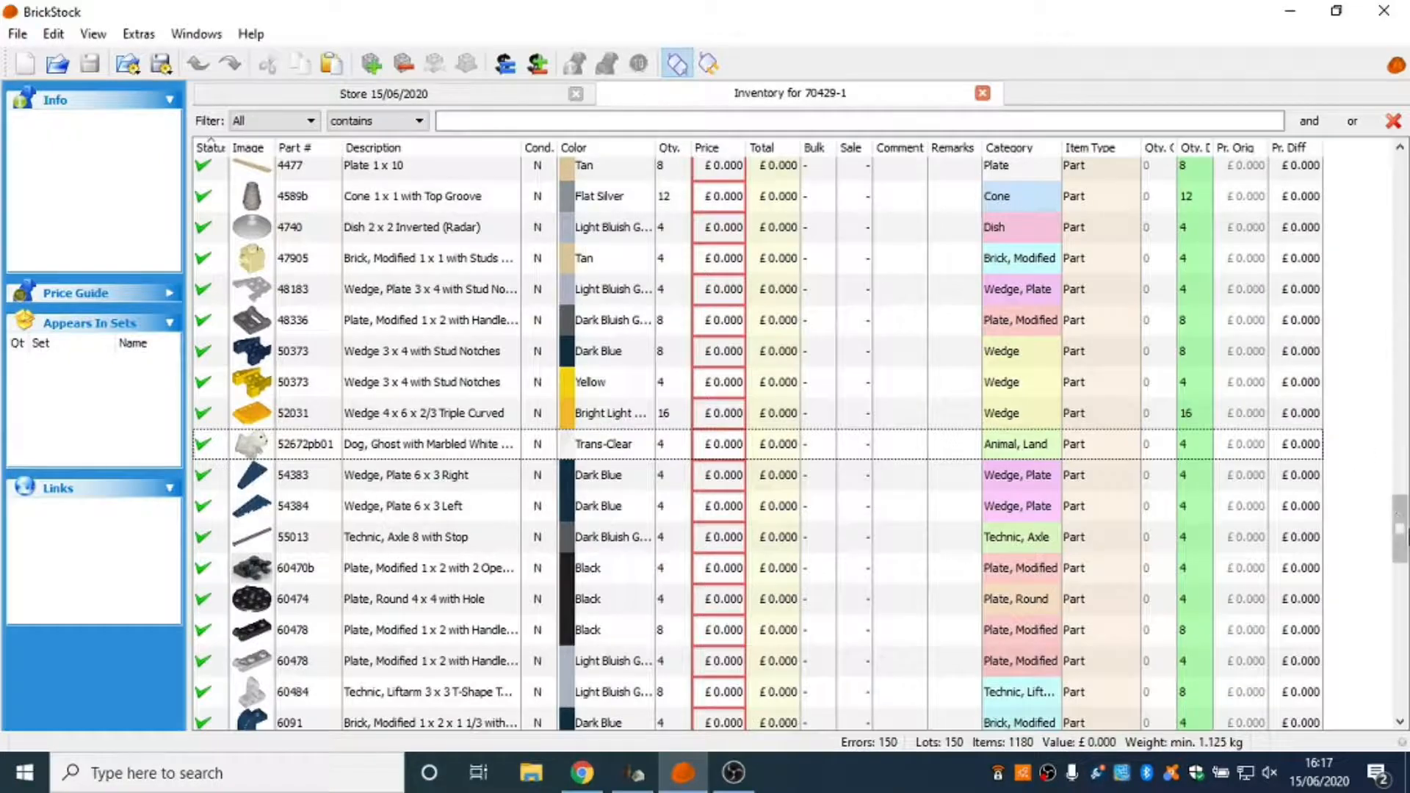
drag(1401, 529, 1401, 679)
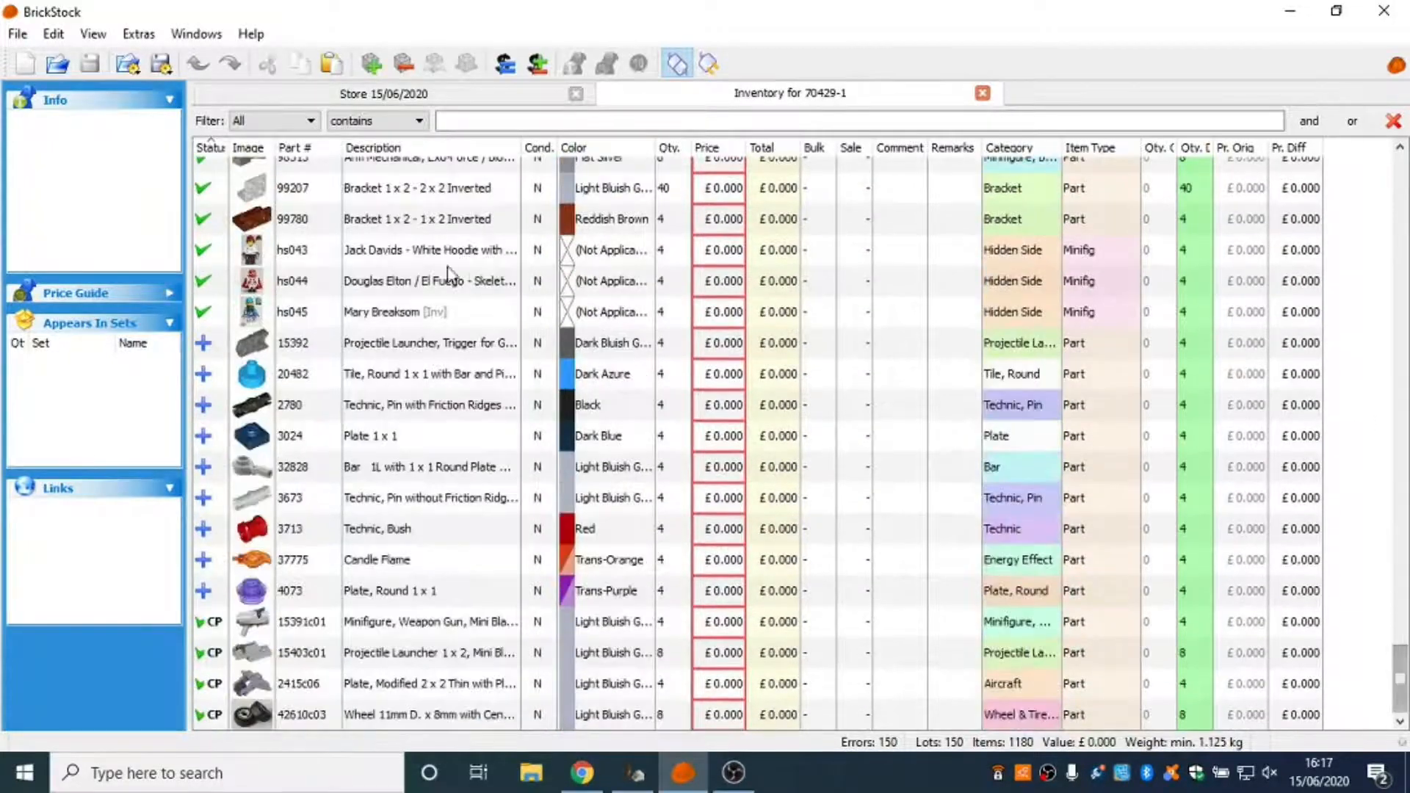
Delete the nine lots with the plus status, from 15392 Projectile Launcher through 4073 Plate, Round 1 x 1 in Trans-Purple.
click(208, 345)
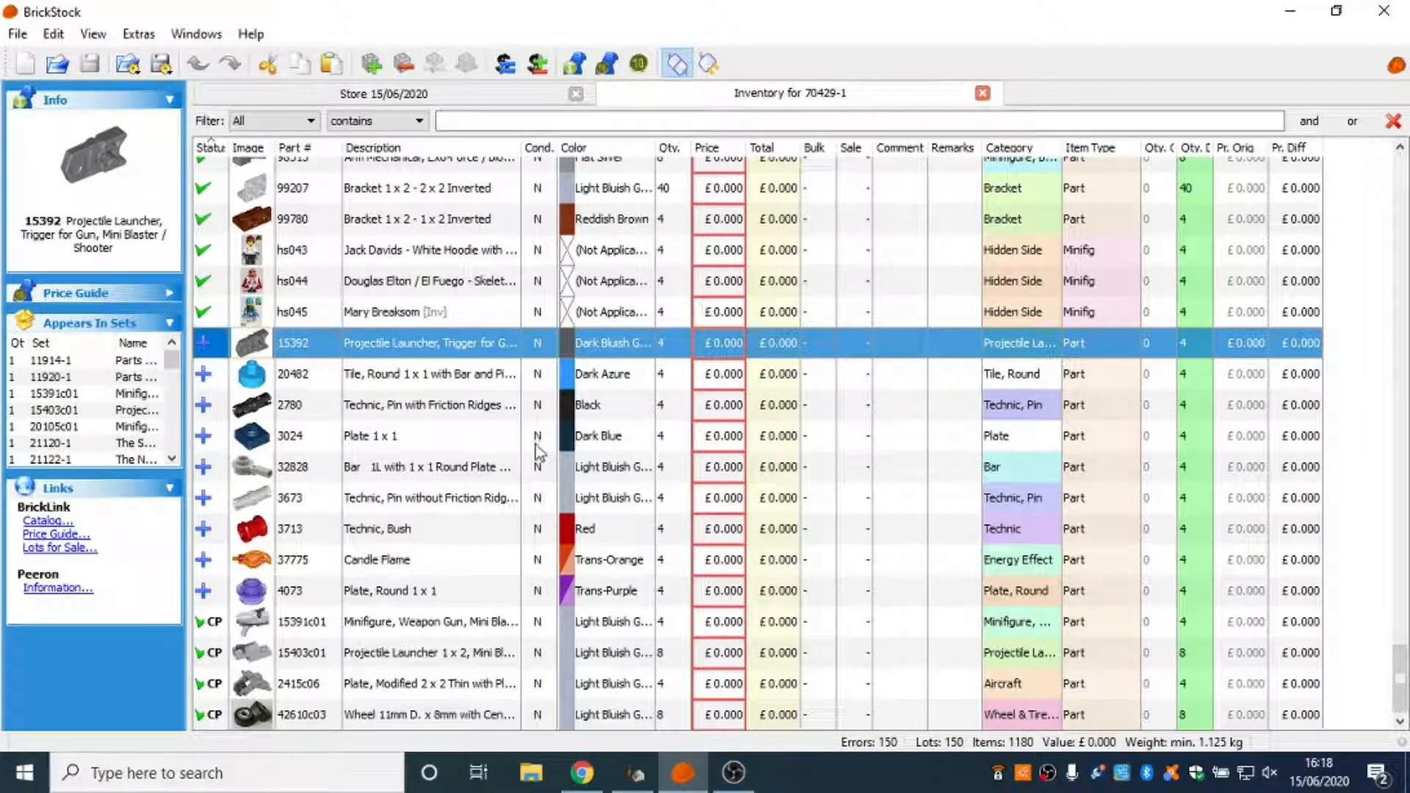
shift+click(432, 595)
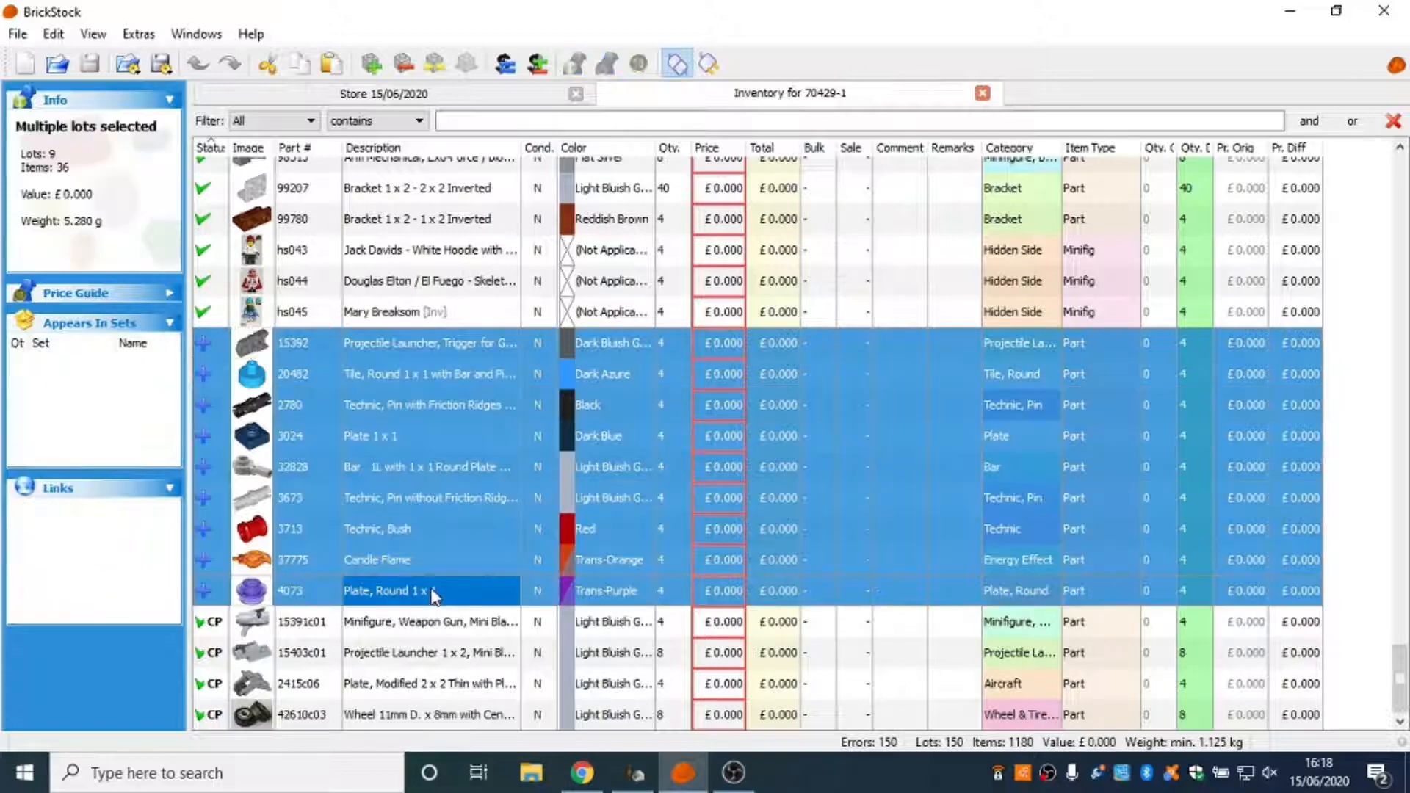
key(Delete)
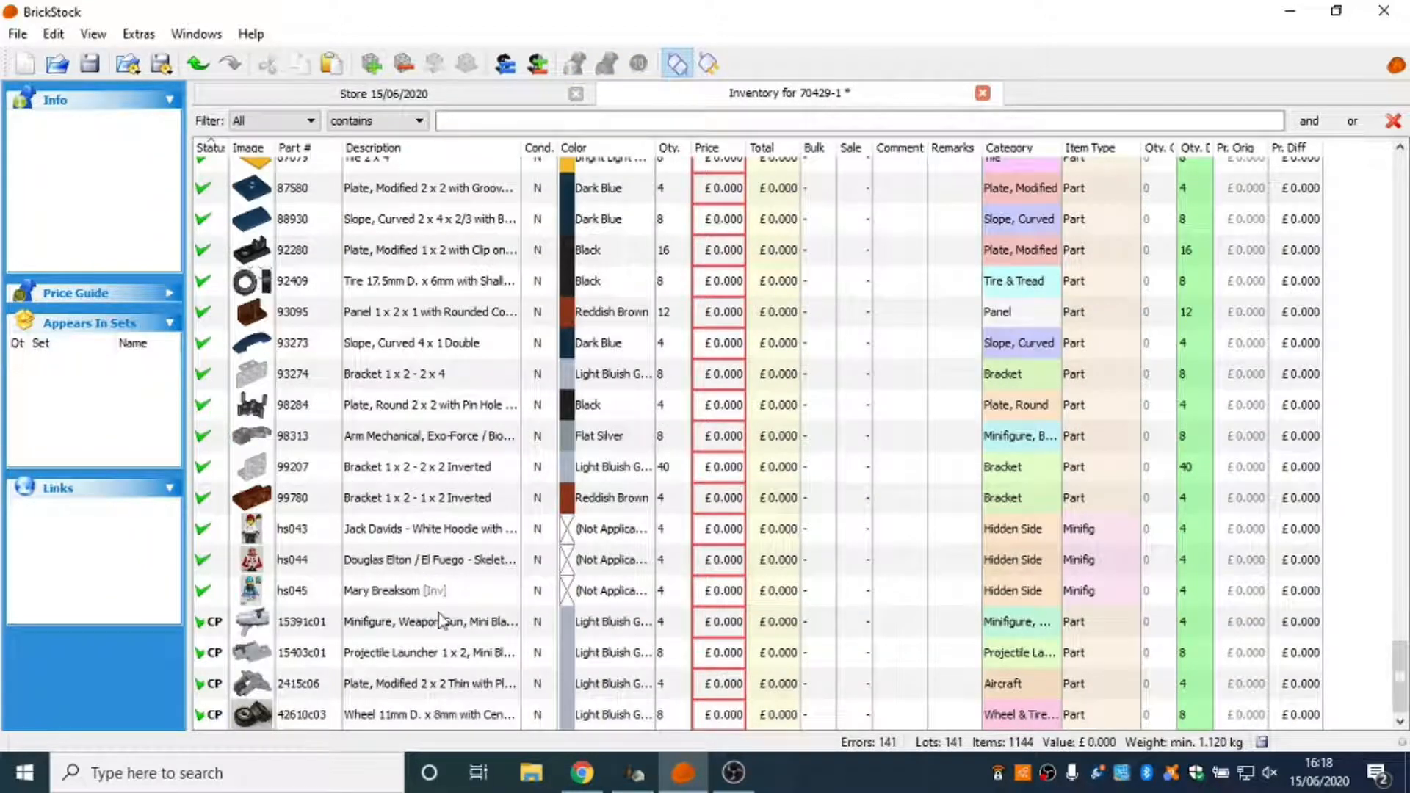
Check the four lots marked CP, 15391c01, 15403c01, 2415c06 and 42610c03, and delete them from the inventory.
click(438, 627)
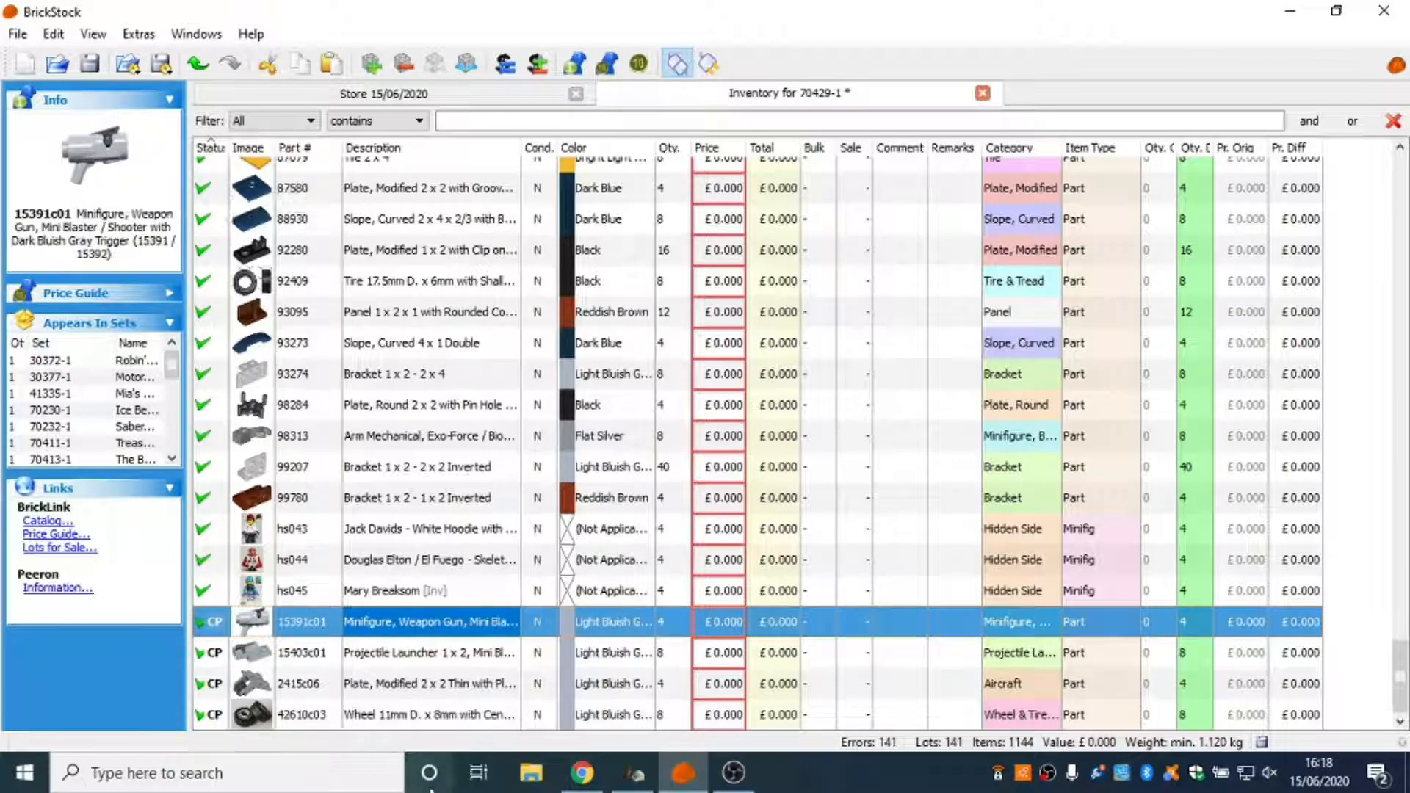
click(289, 656)
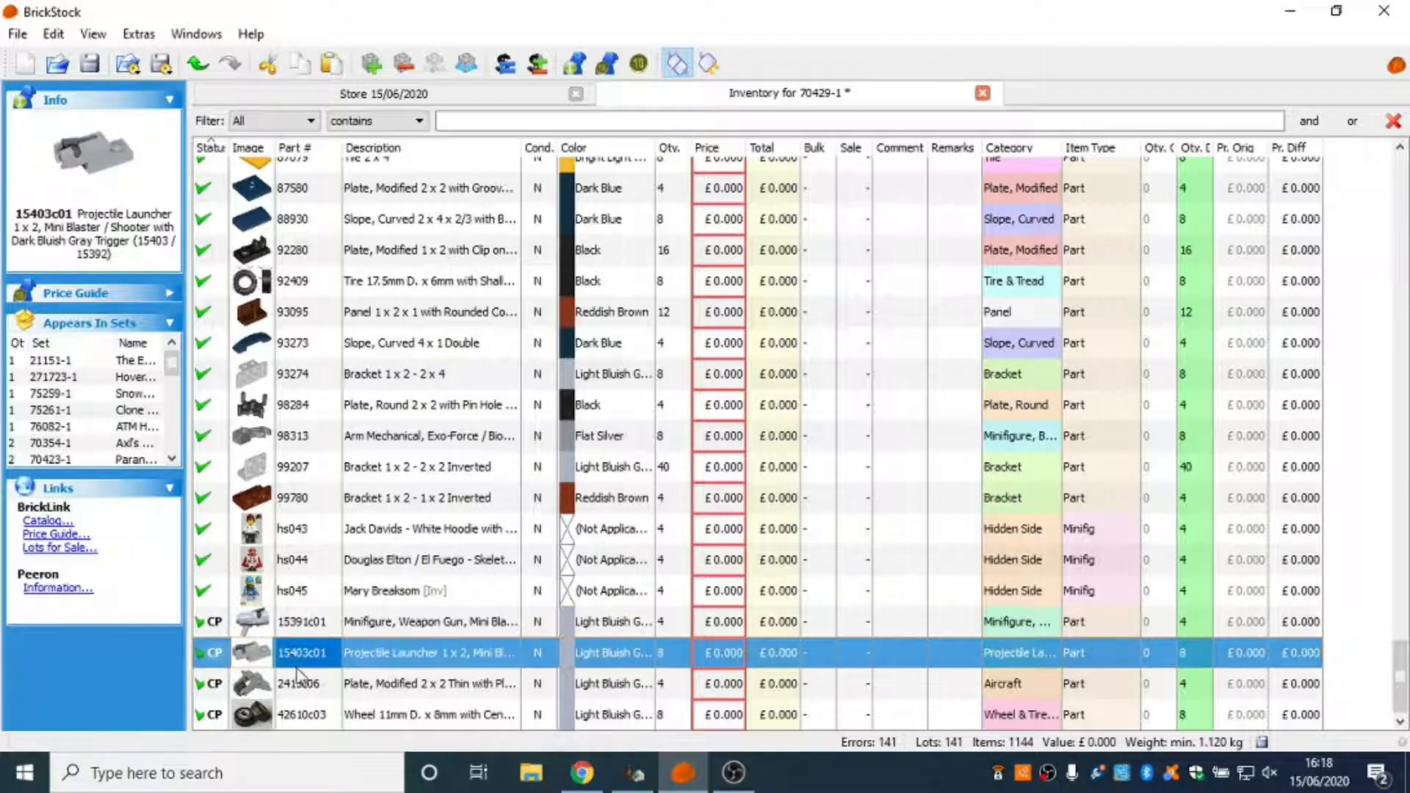
click(301, 684)
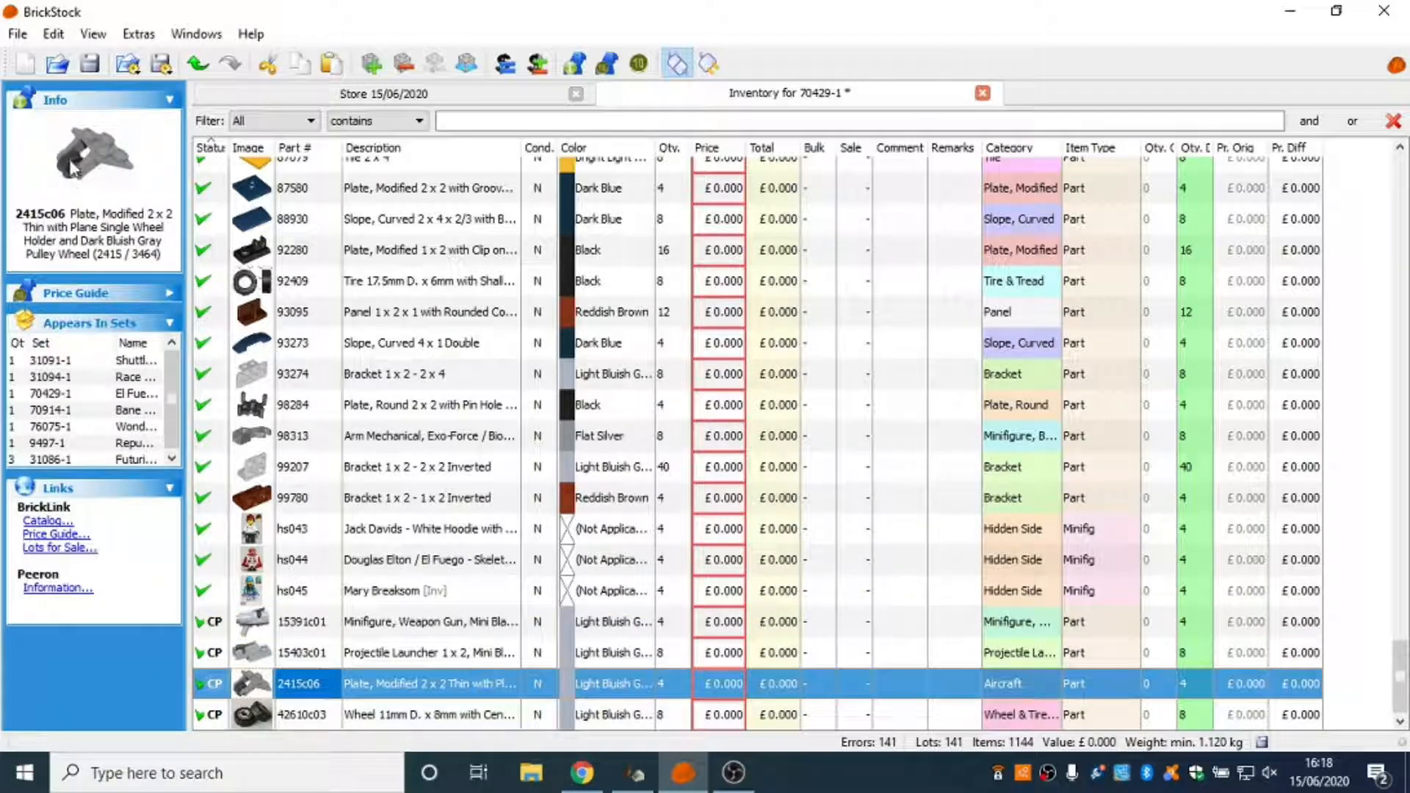
click(331, 714)
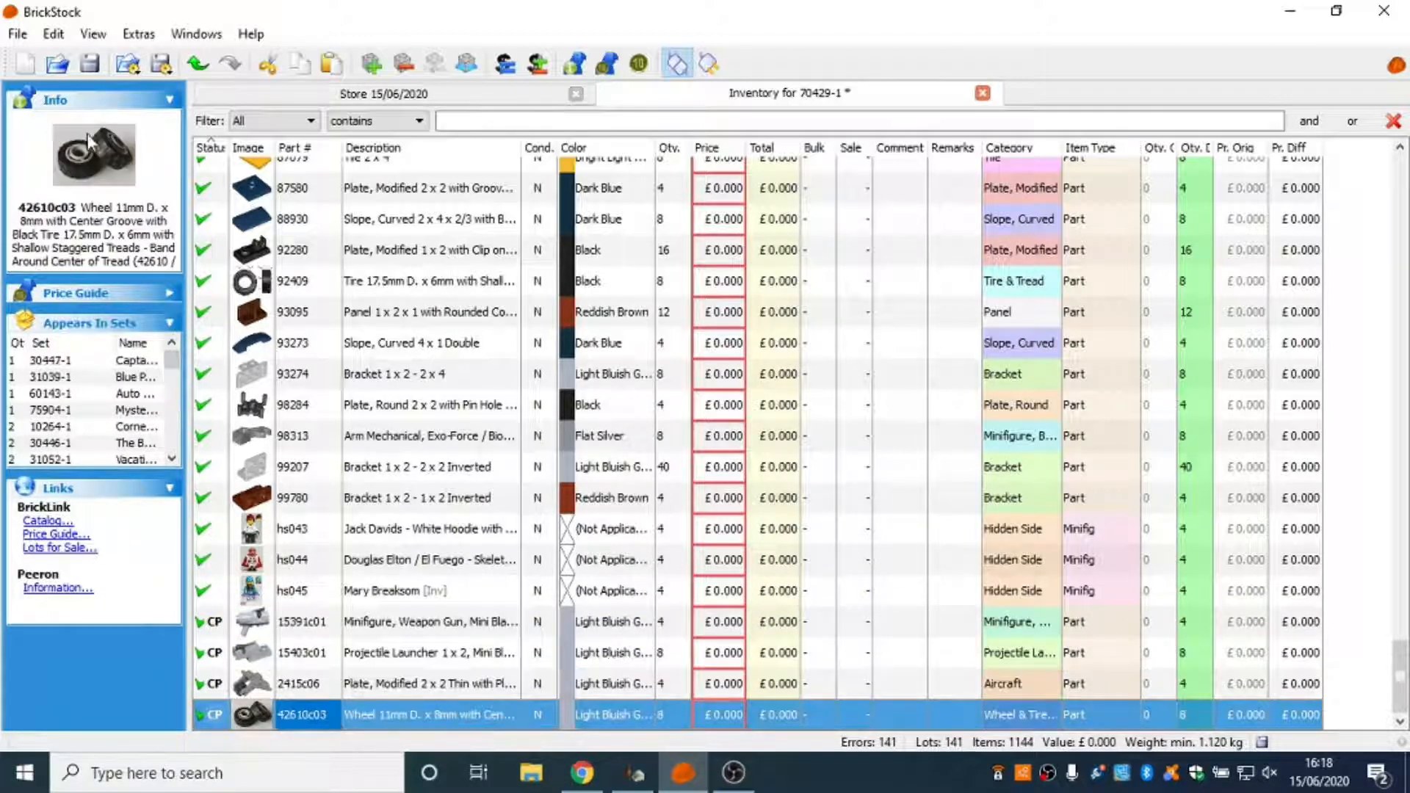
click(324, 625)
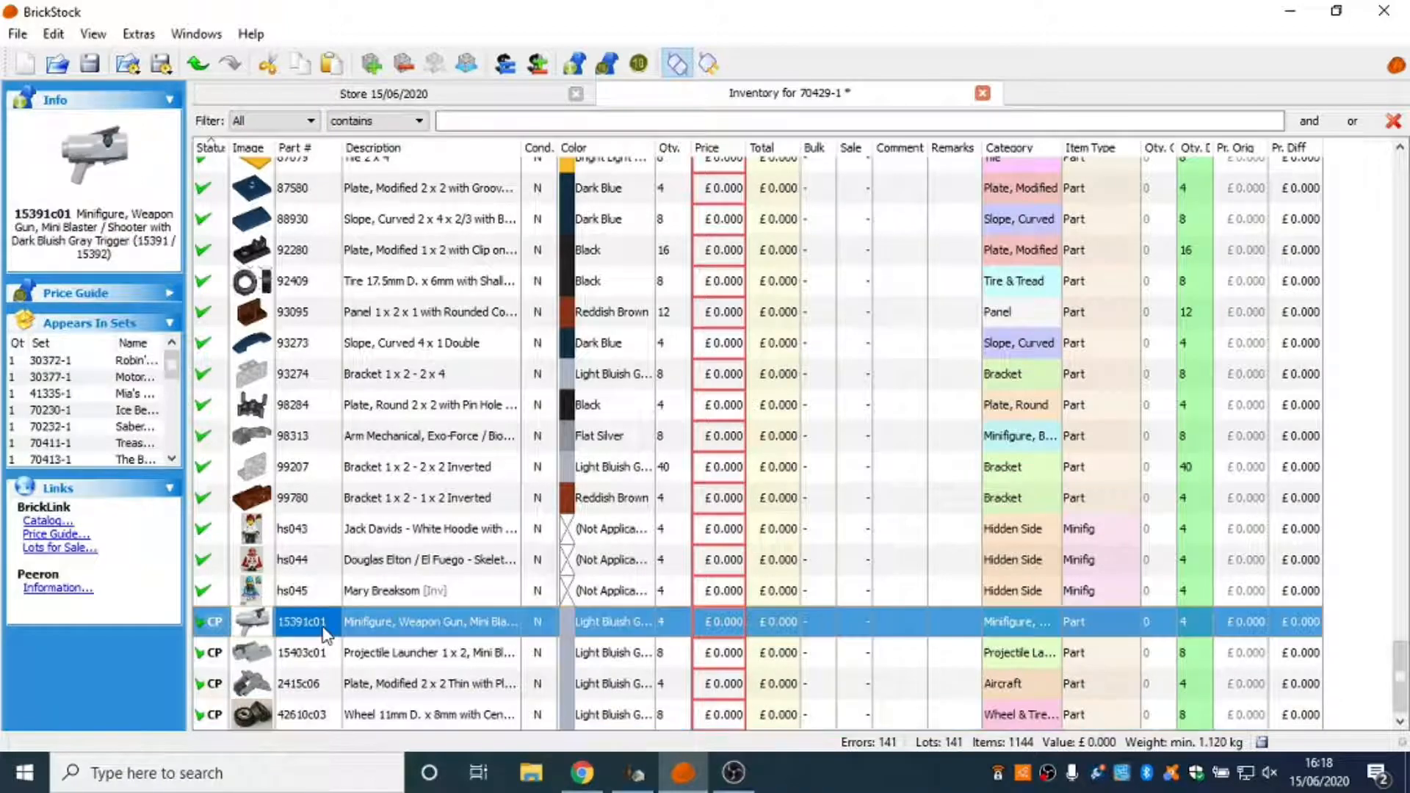
shift+click(332, 714)
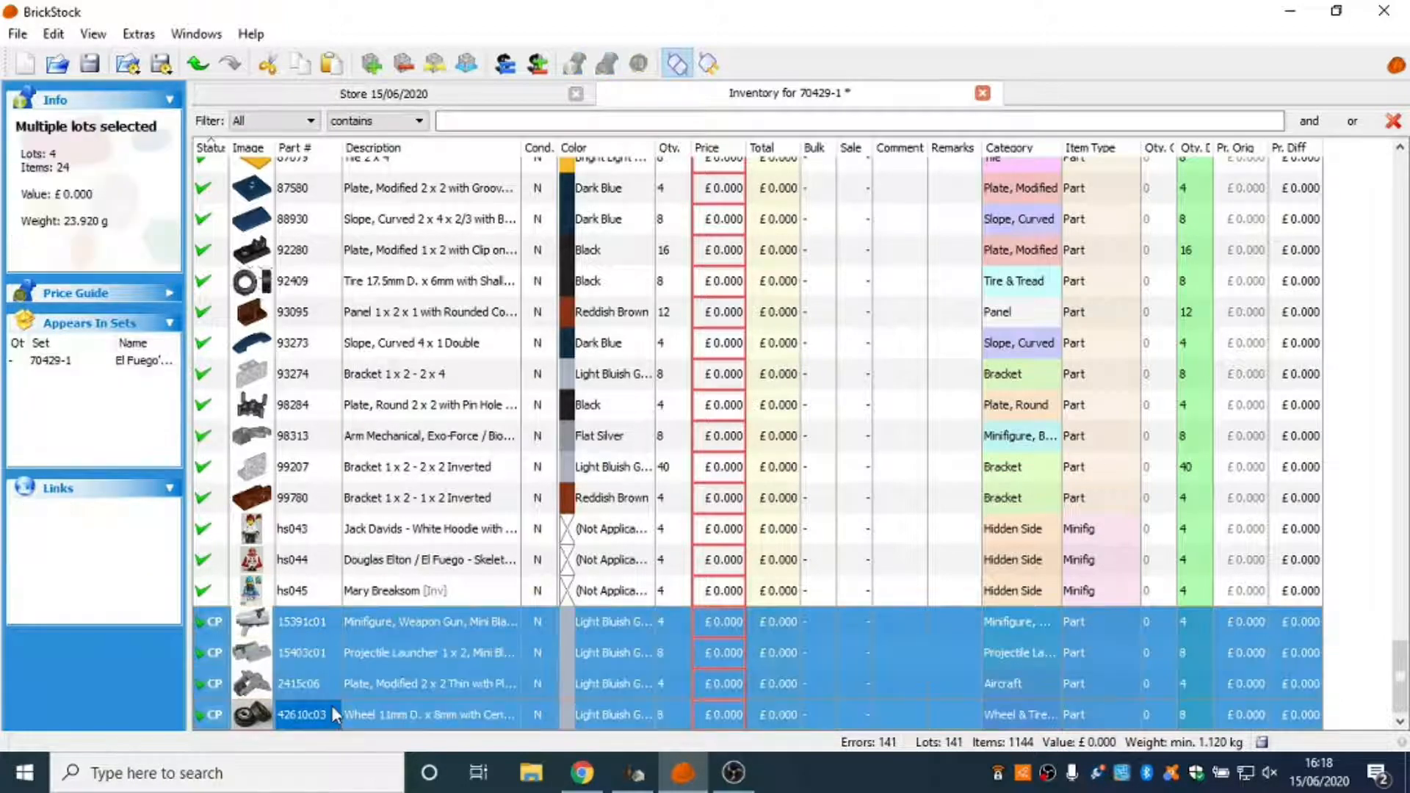
key(Delete)
scroll(349, 647, up, 10)
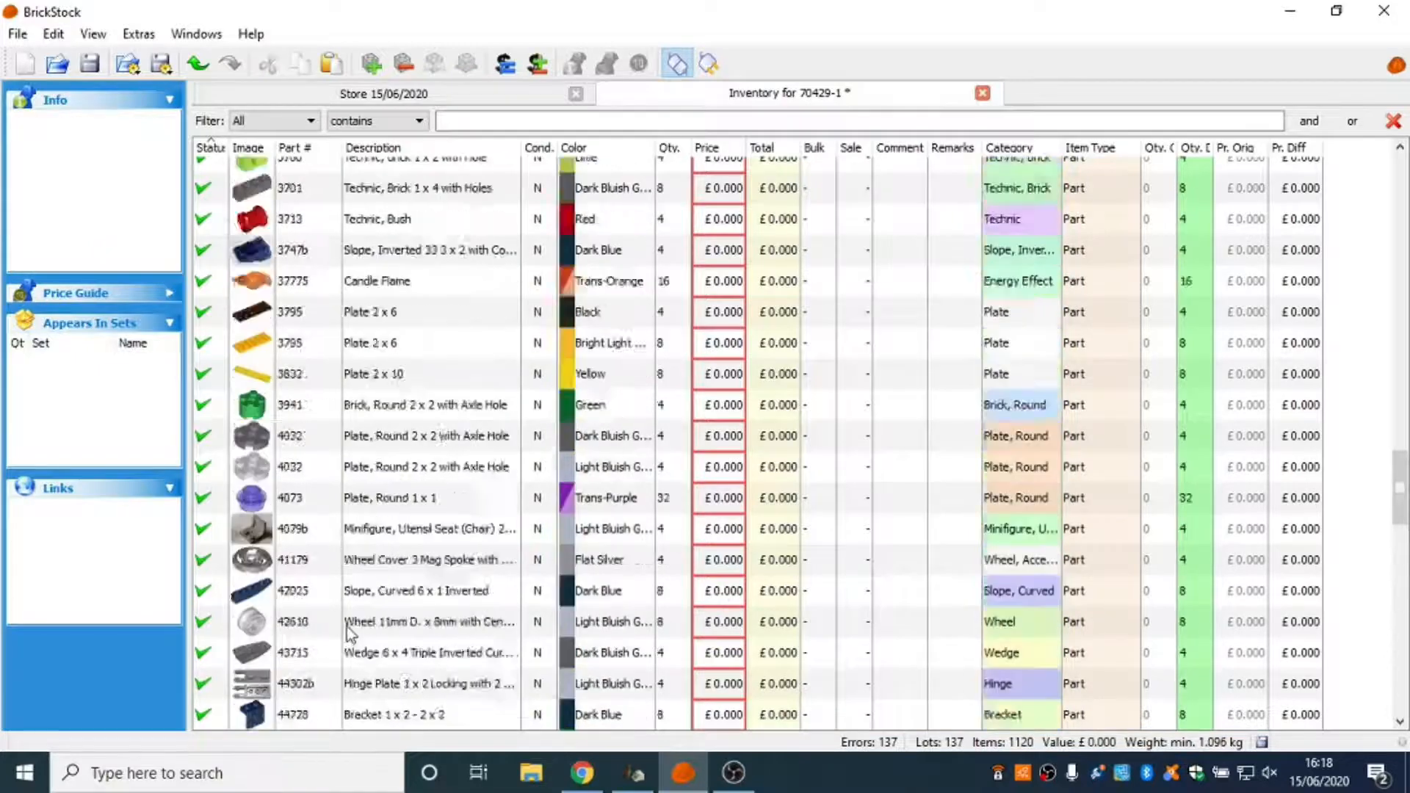
scroll(347, 627, up, 4)
drag(1399, 455, 1375, 312)
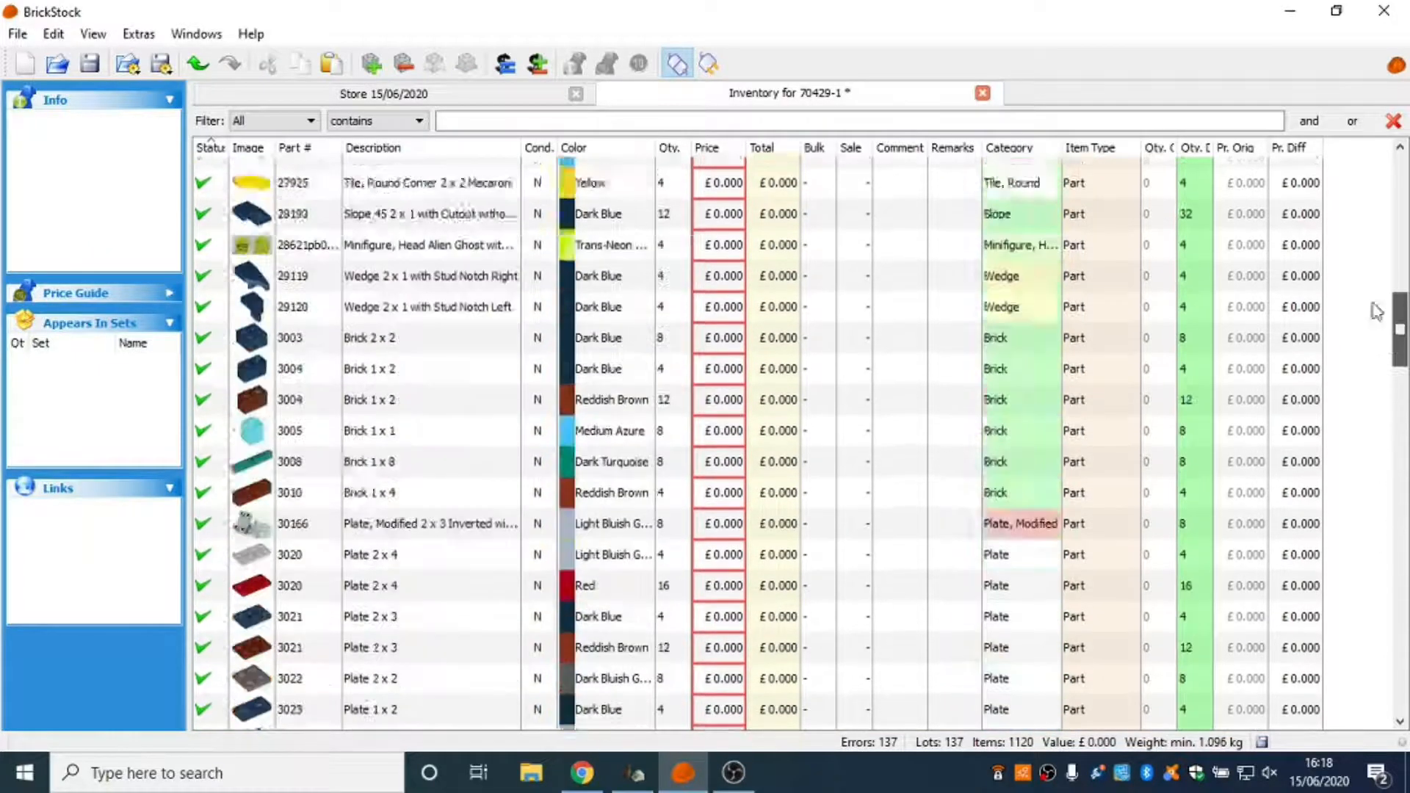
Copy all lots of the 70429-1 inventory into the store document, consolidating every match while preserving the existing lot's attributes.
scroll(1376, 312, up, 8)
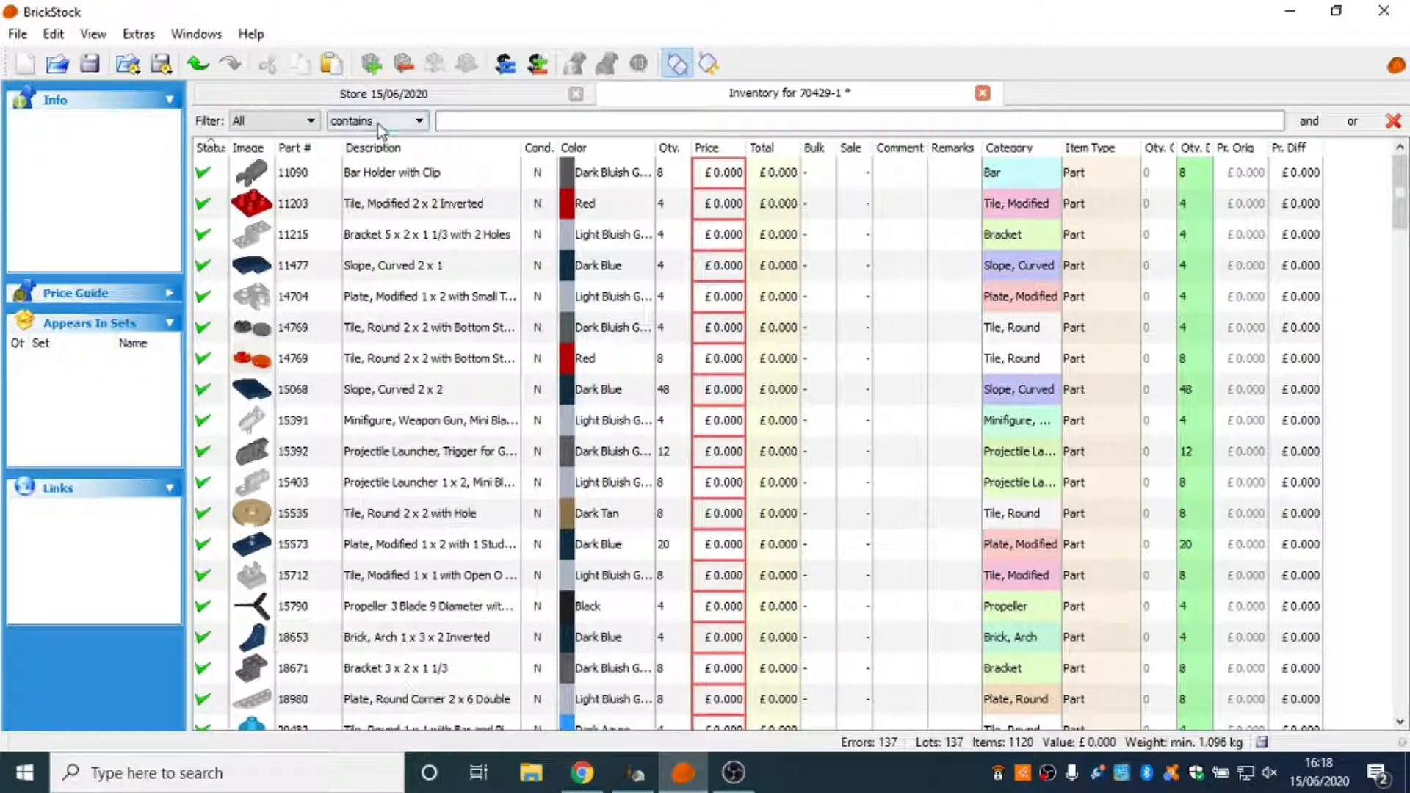
key(ctrl+a)
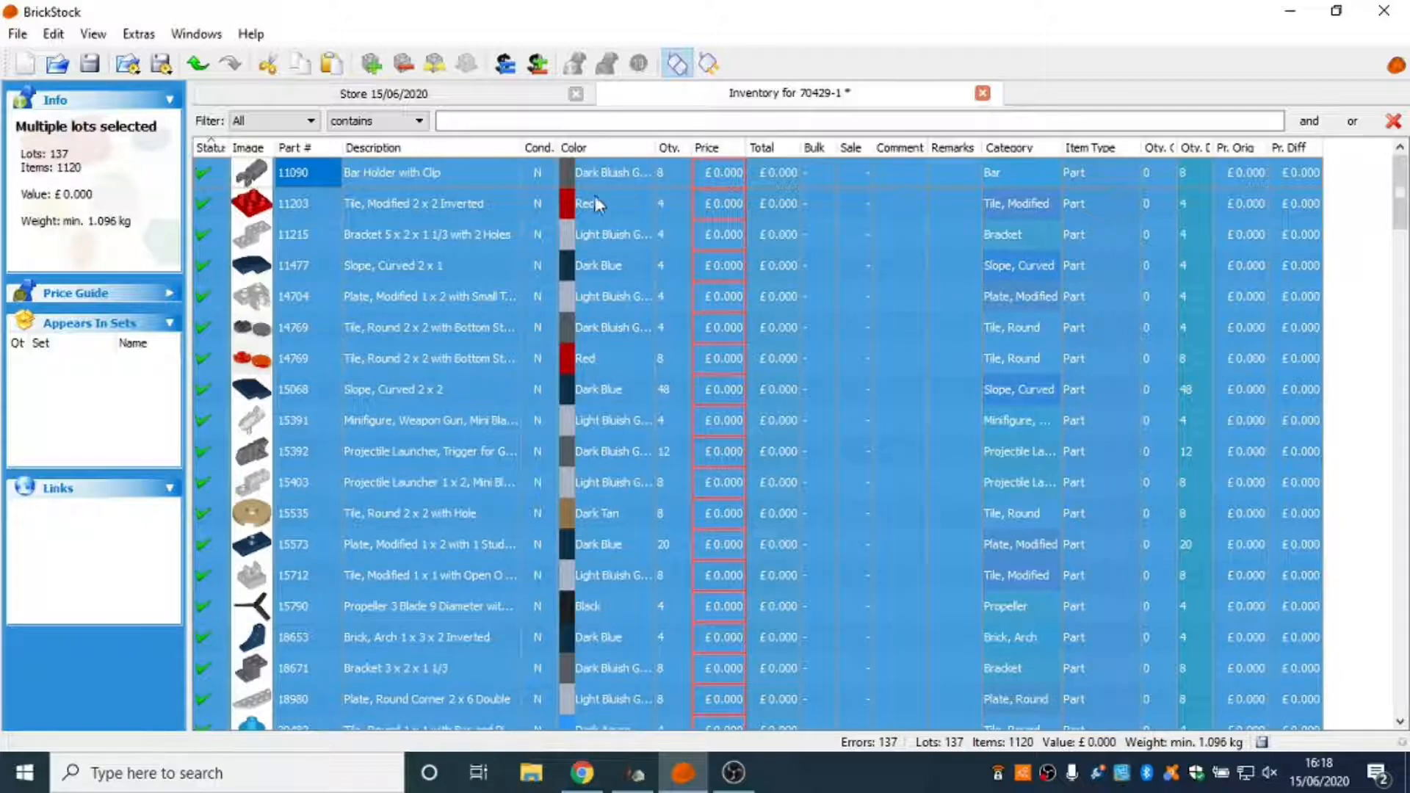
click(529, 94)
key(ctrl+v)
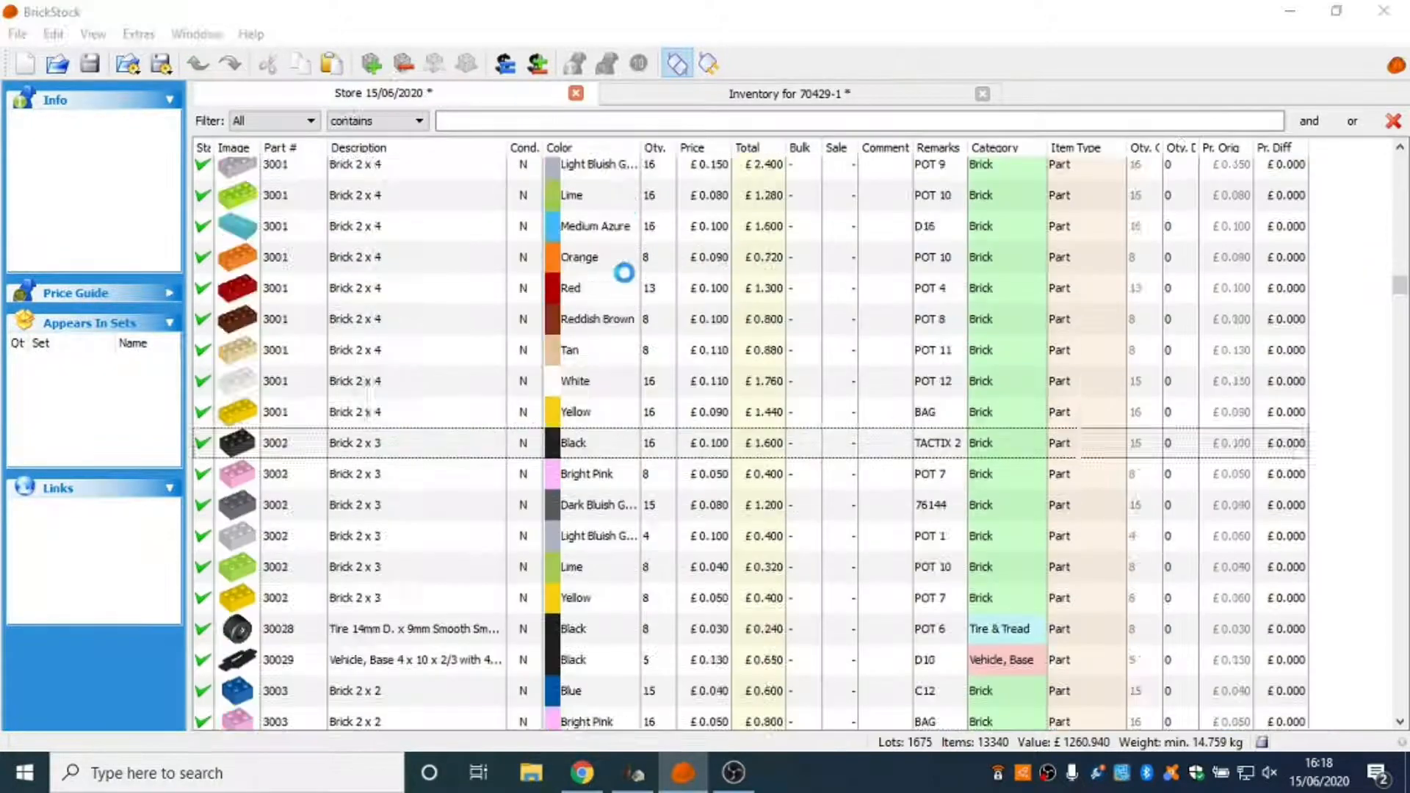
click(406, 389)
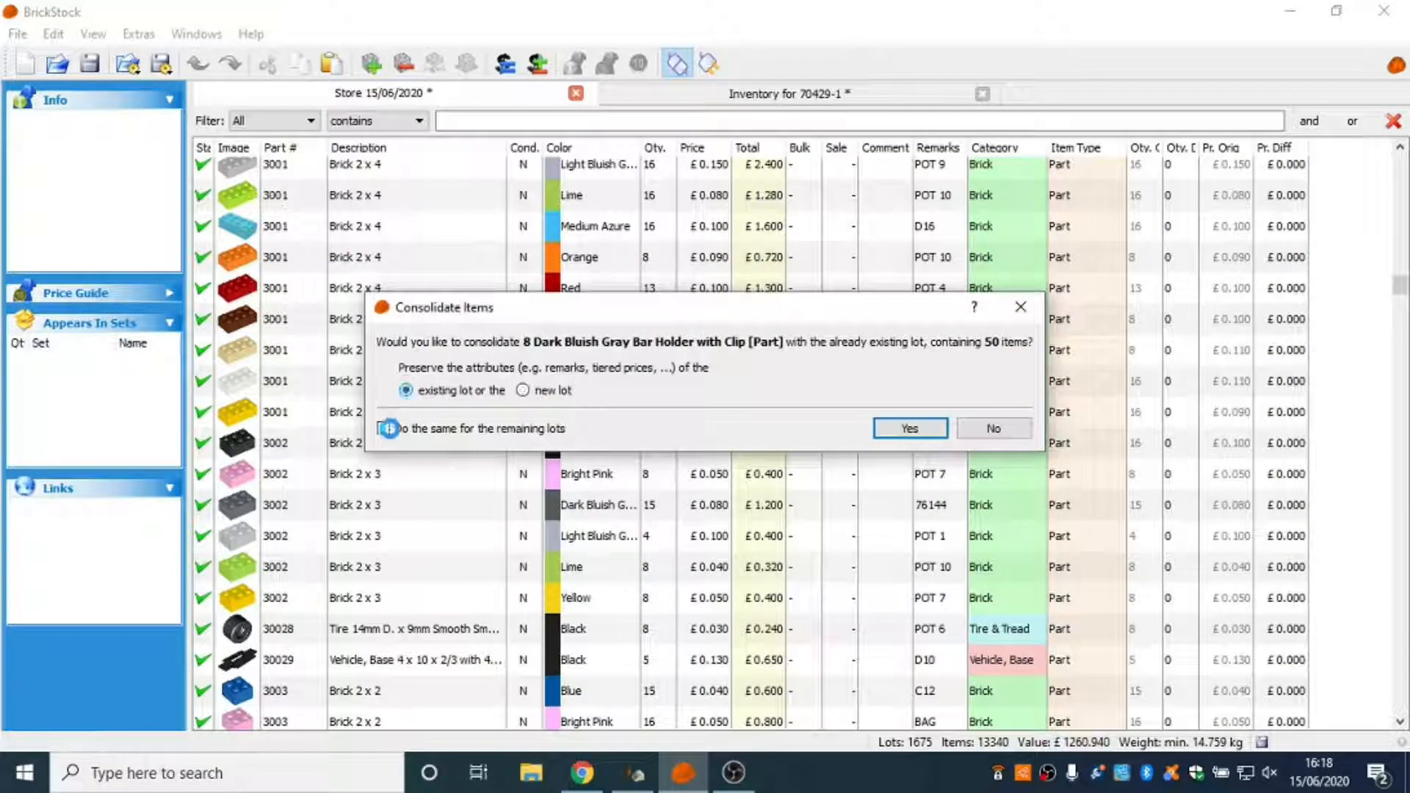
click(383, 428)
click(914, 432)
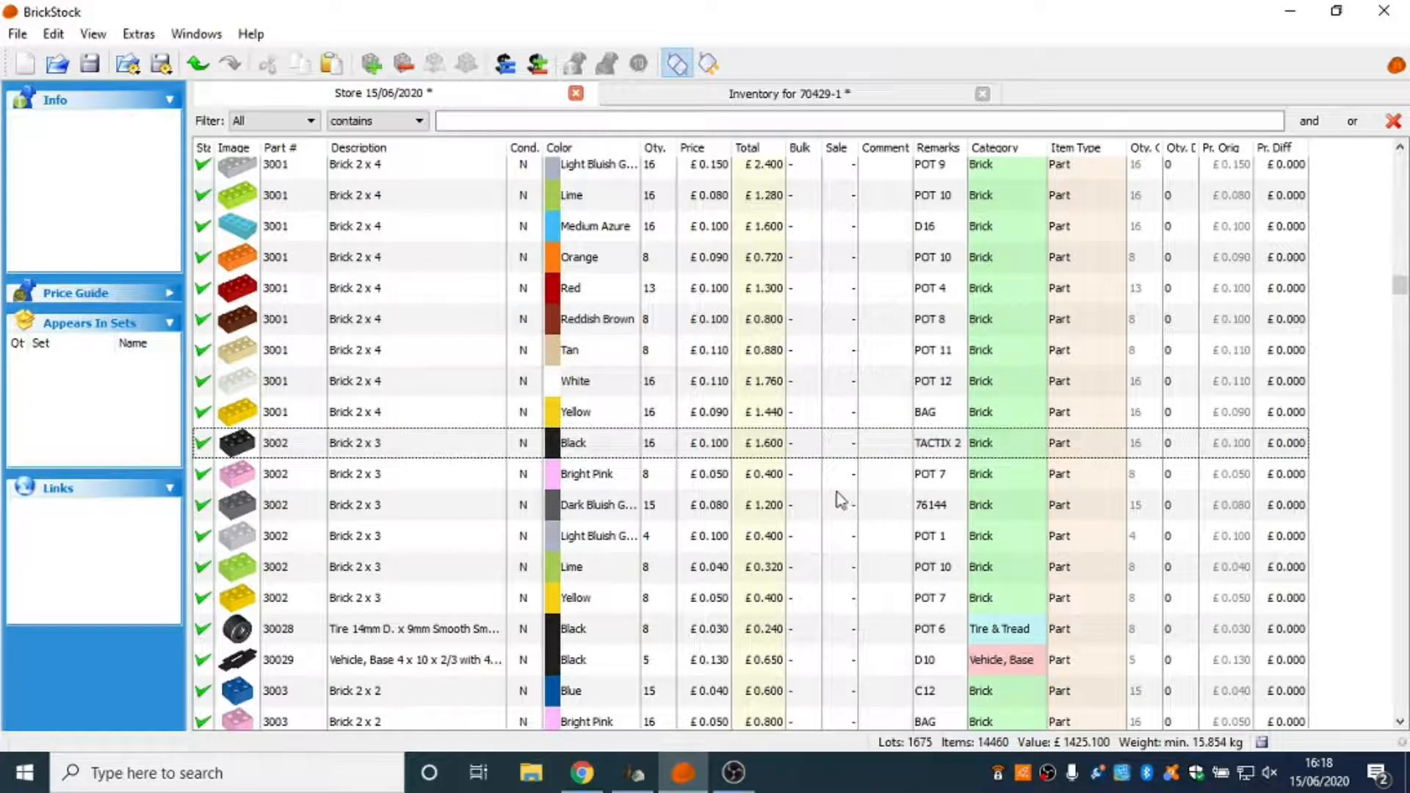
Sort the store inventory by quantity difference and locate the first lot with a nonzero difference.
scroll(828, 500, down, 4)
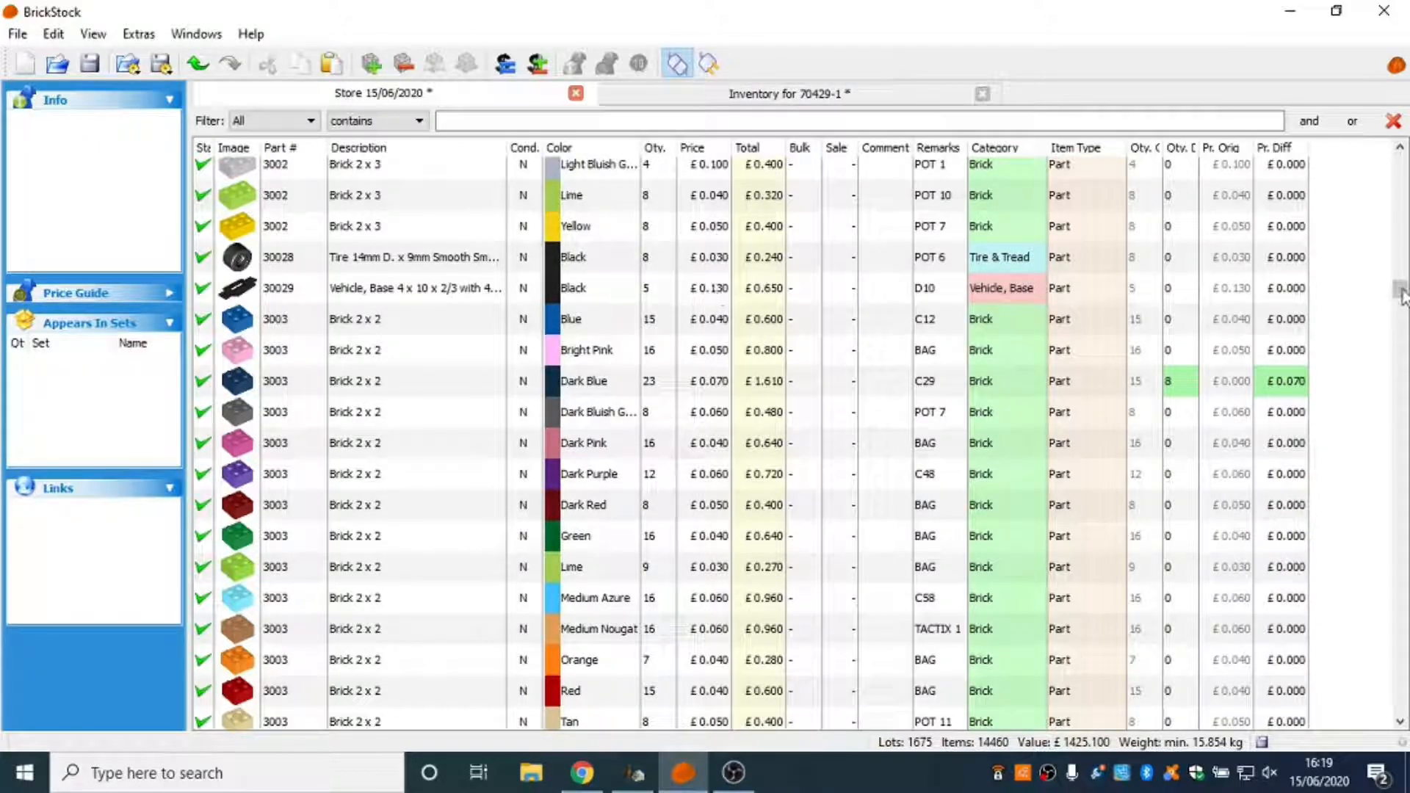
drag(1400, 294, 1223, 180)
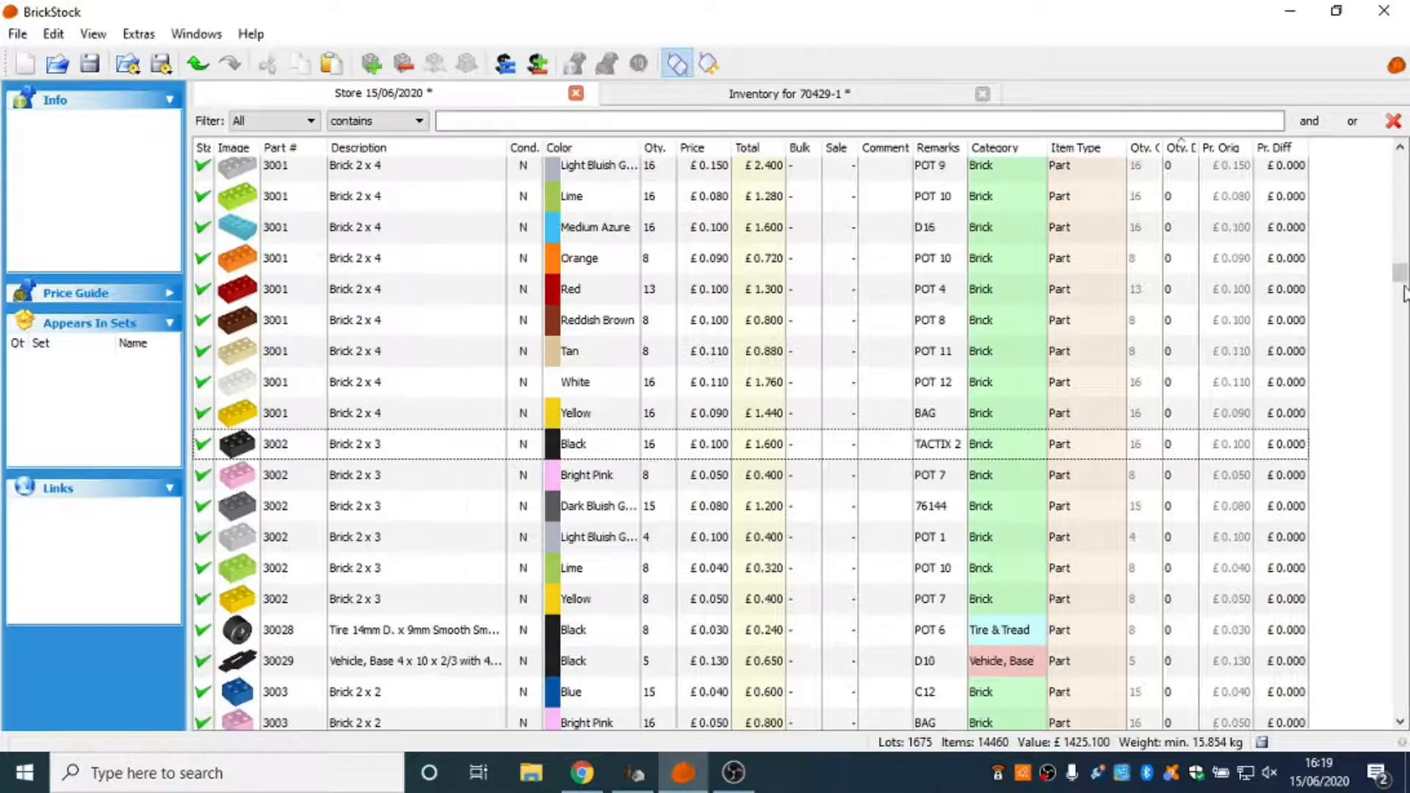
drag(1403, 293, 1408, 699)
scroll(1249, 475, up, 13)
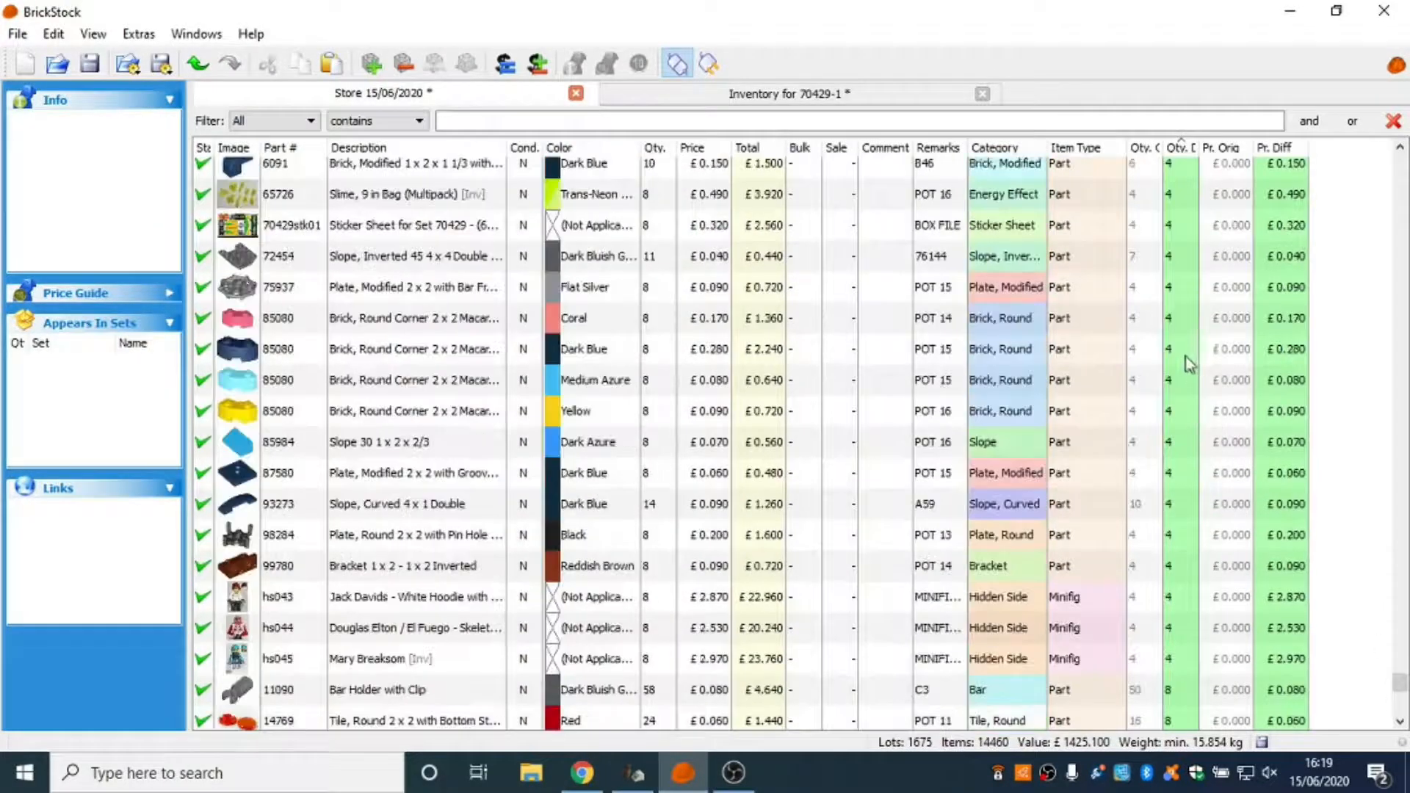
scroll(1190, 362, up, 20)
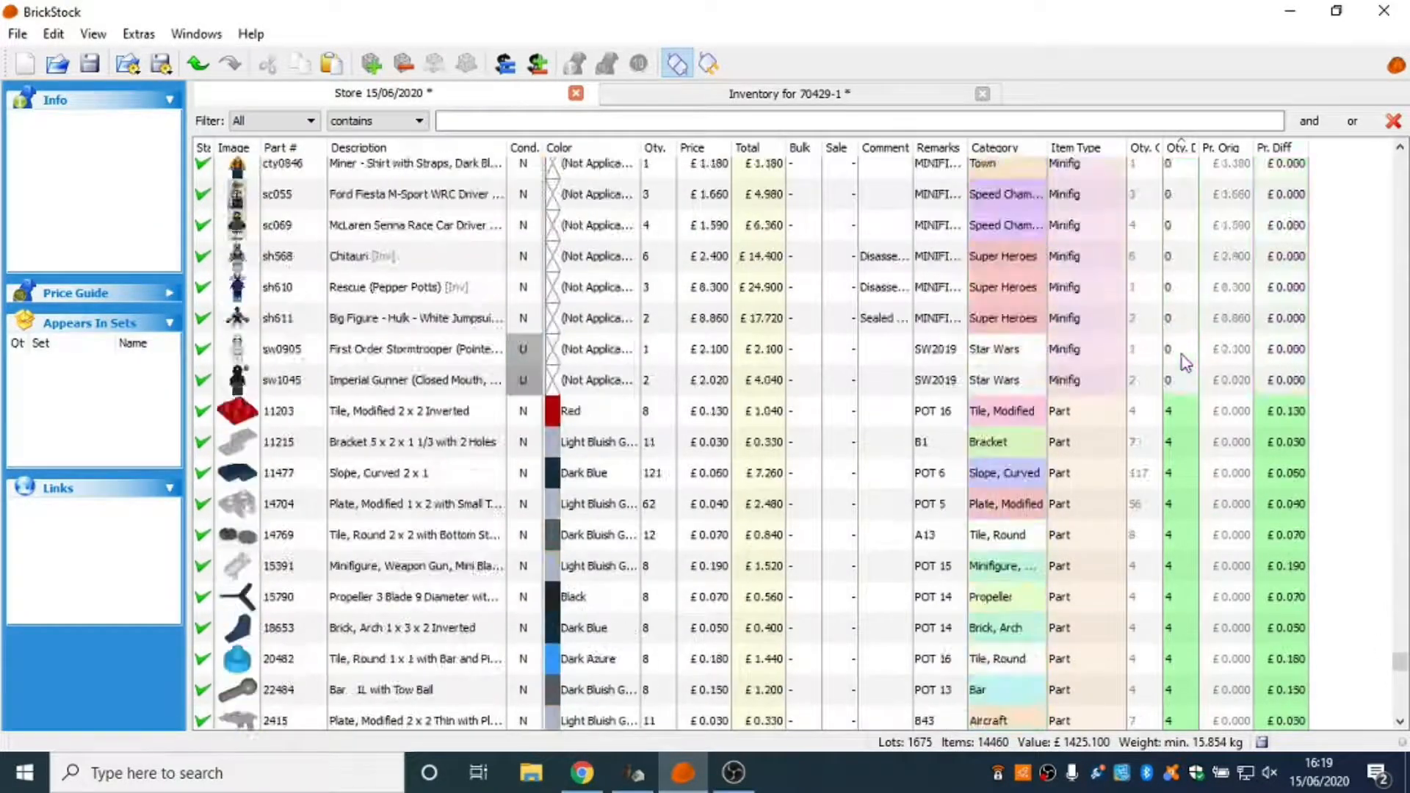
scroll(1183, 360, up, 3)
scroll(1183, 359, down, 4)
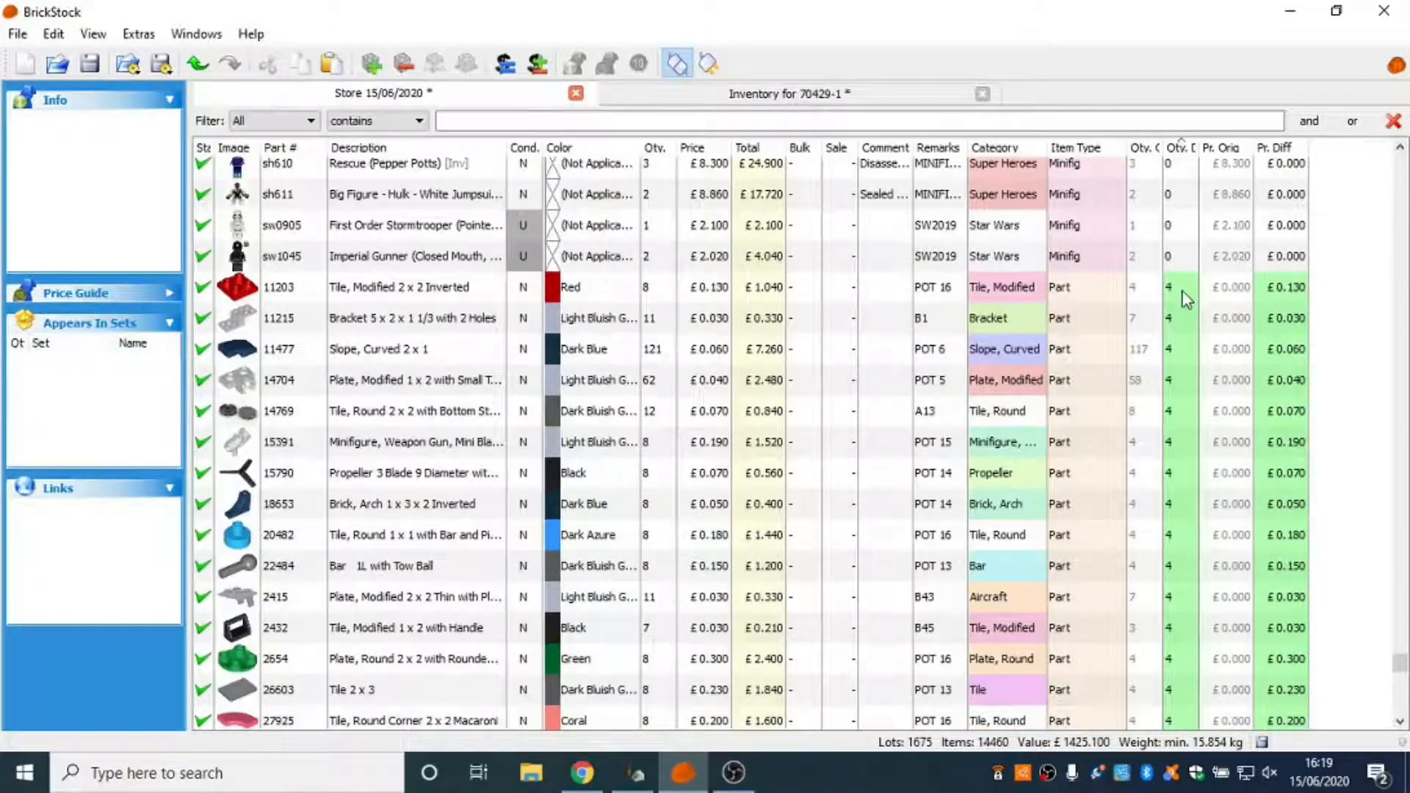
Select all store lots with a quantity difference, from 11203 Tile, Modified 2 x 2 Inverted through 15068 Slope, Curved 2 x 2.
click(1185, 293)
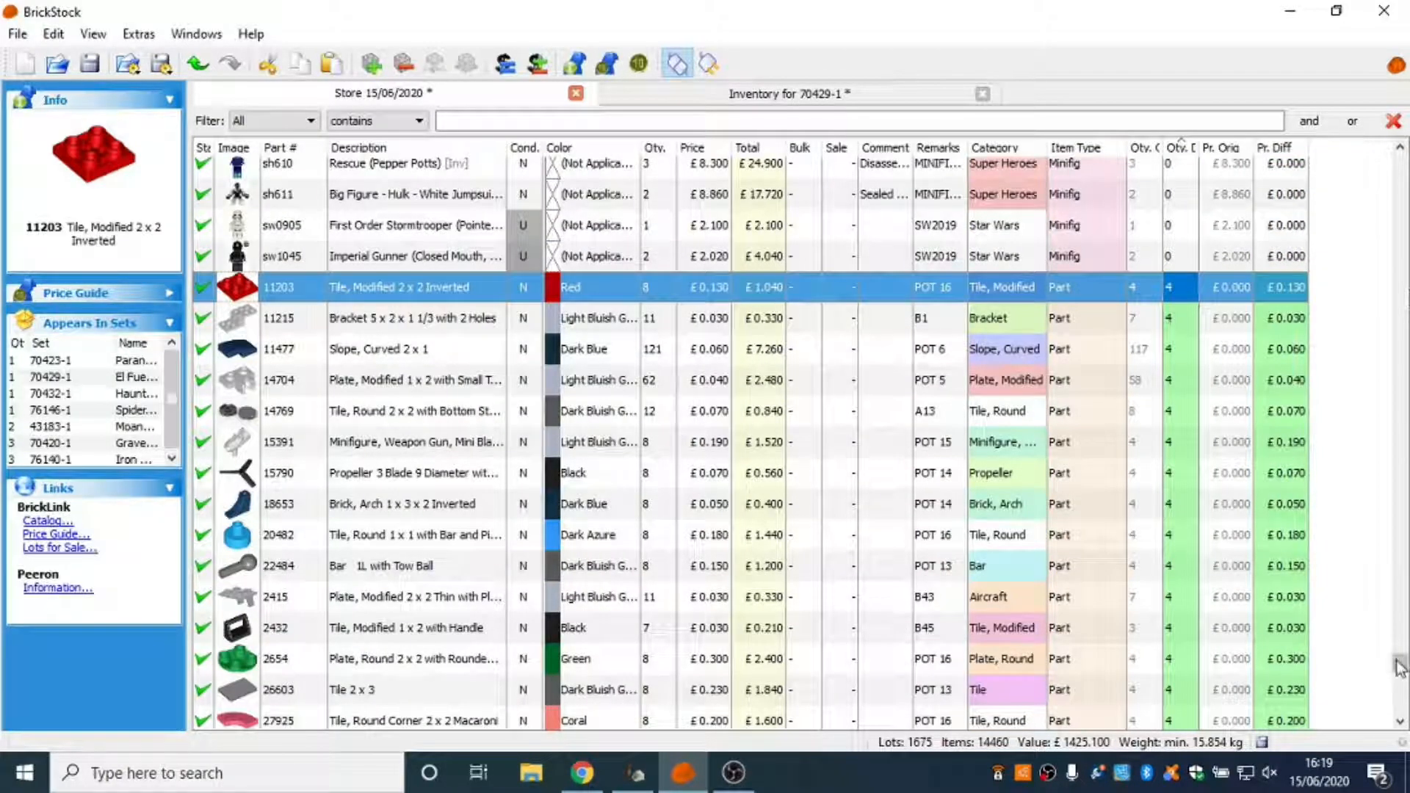
drag(1406, 671, 1408, 749)
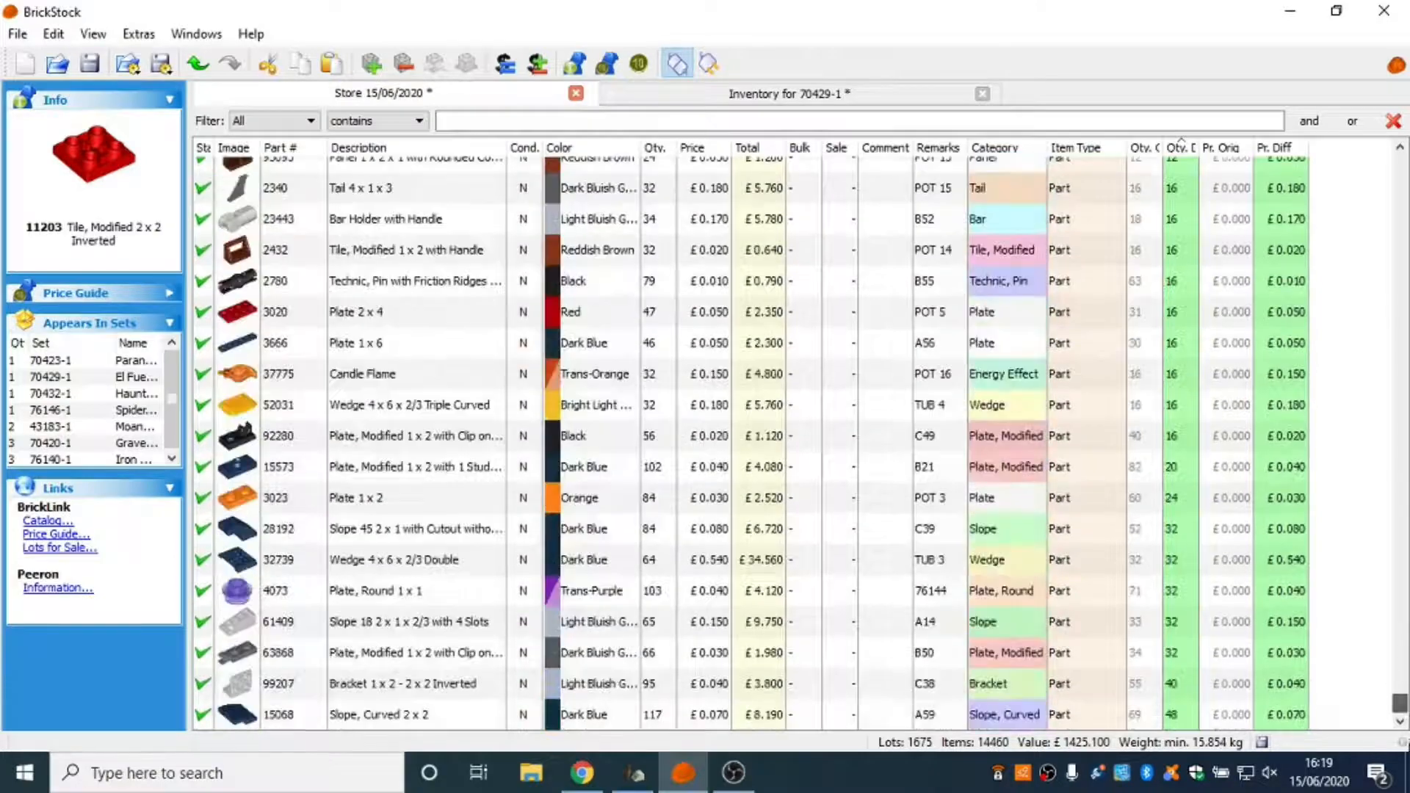
shift+click(993, 723)
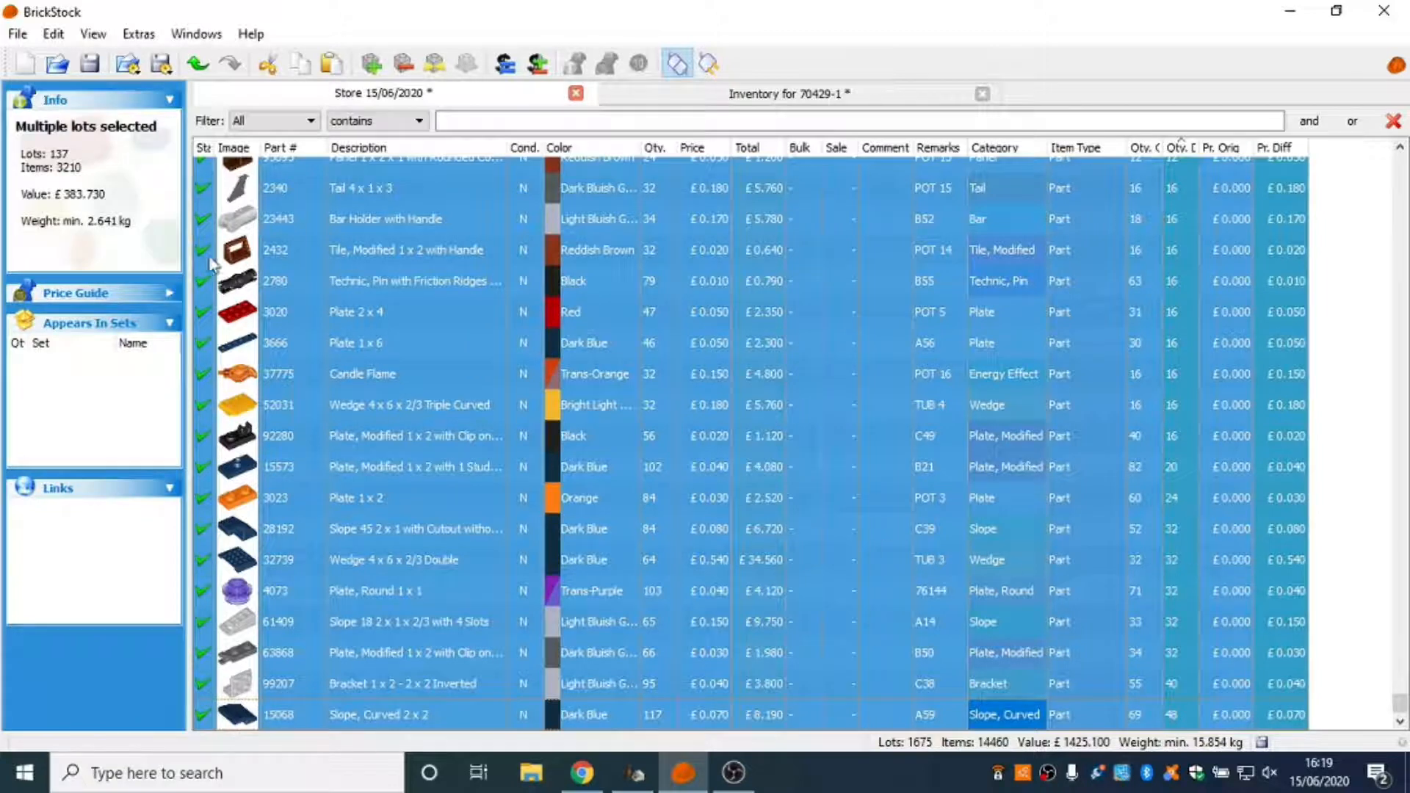
key(ctrl+g)
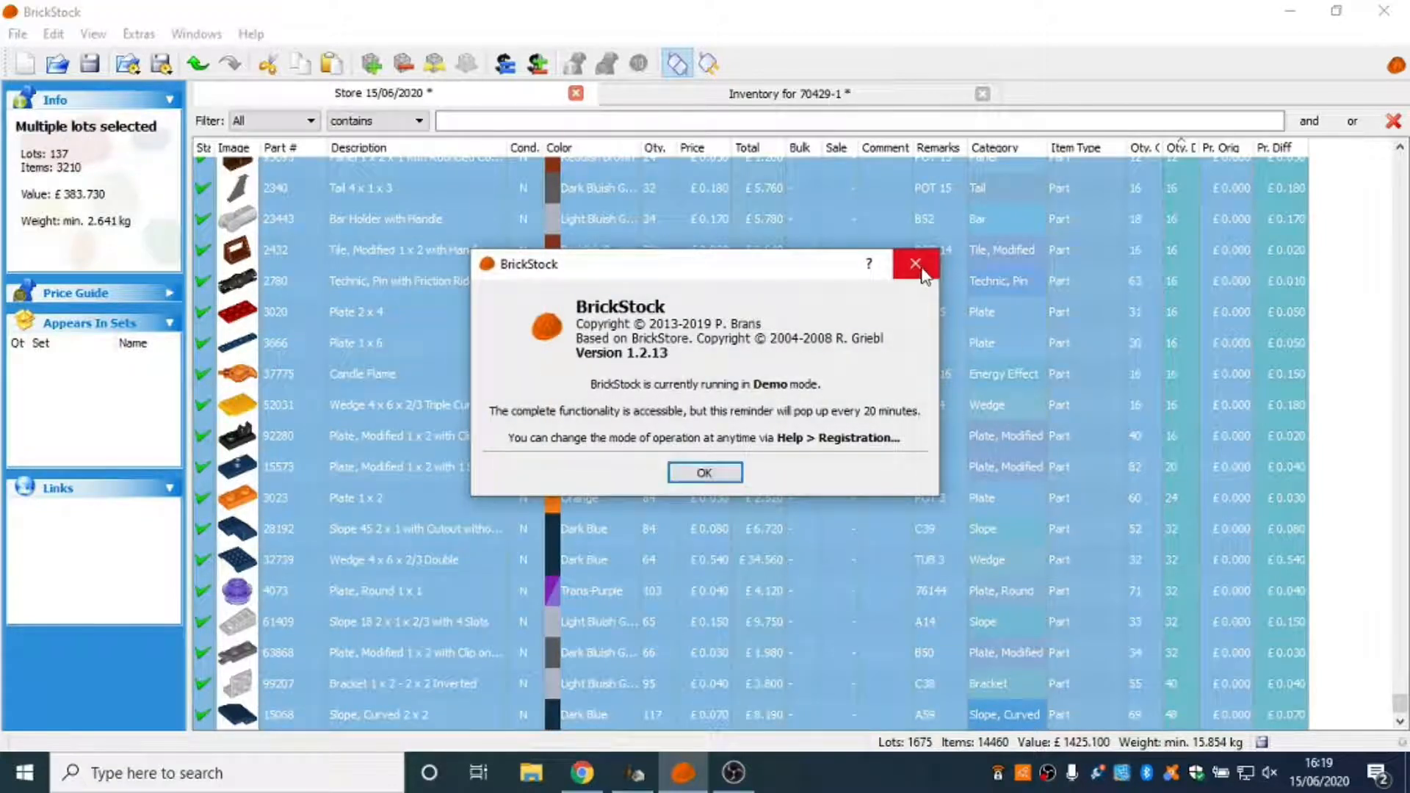
click(918, 266)
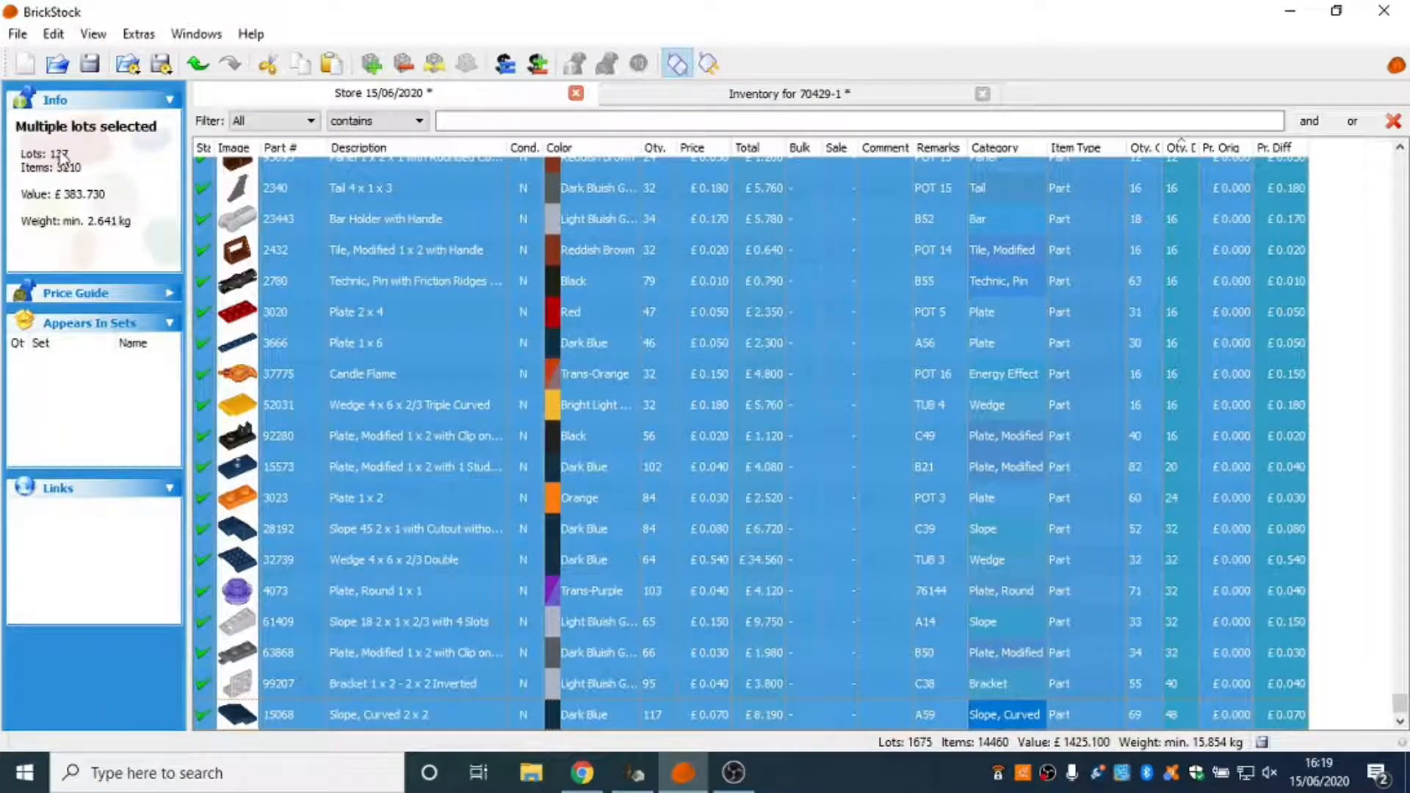
Compare the number of selected store lots with the 70429-1 inventory and review the selection back to its first lot.
click(723, 97)
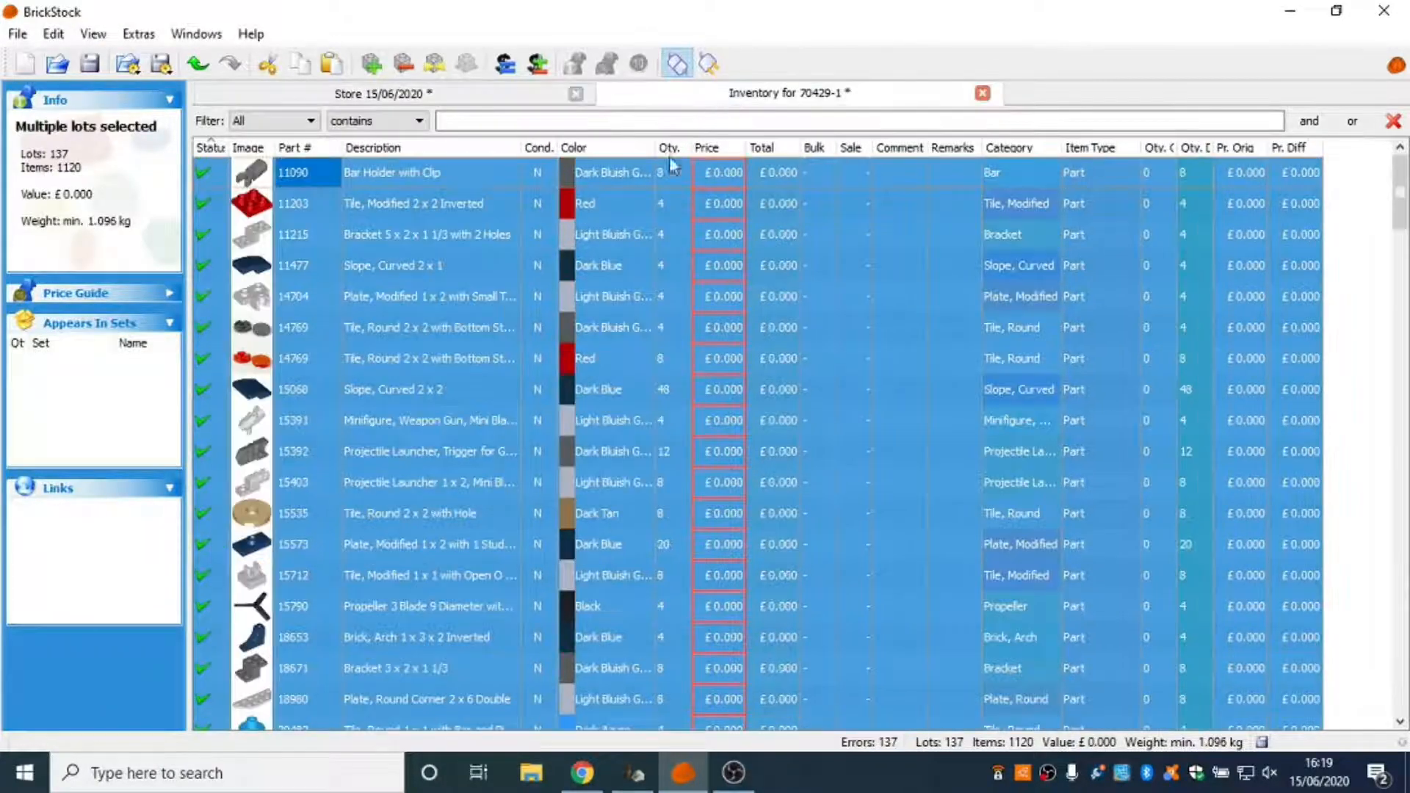
click(335, 94)
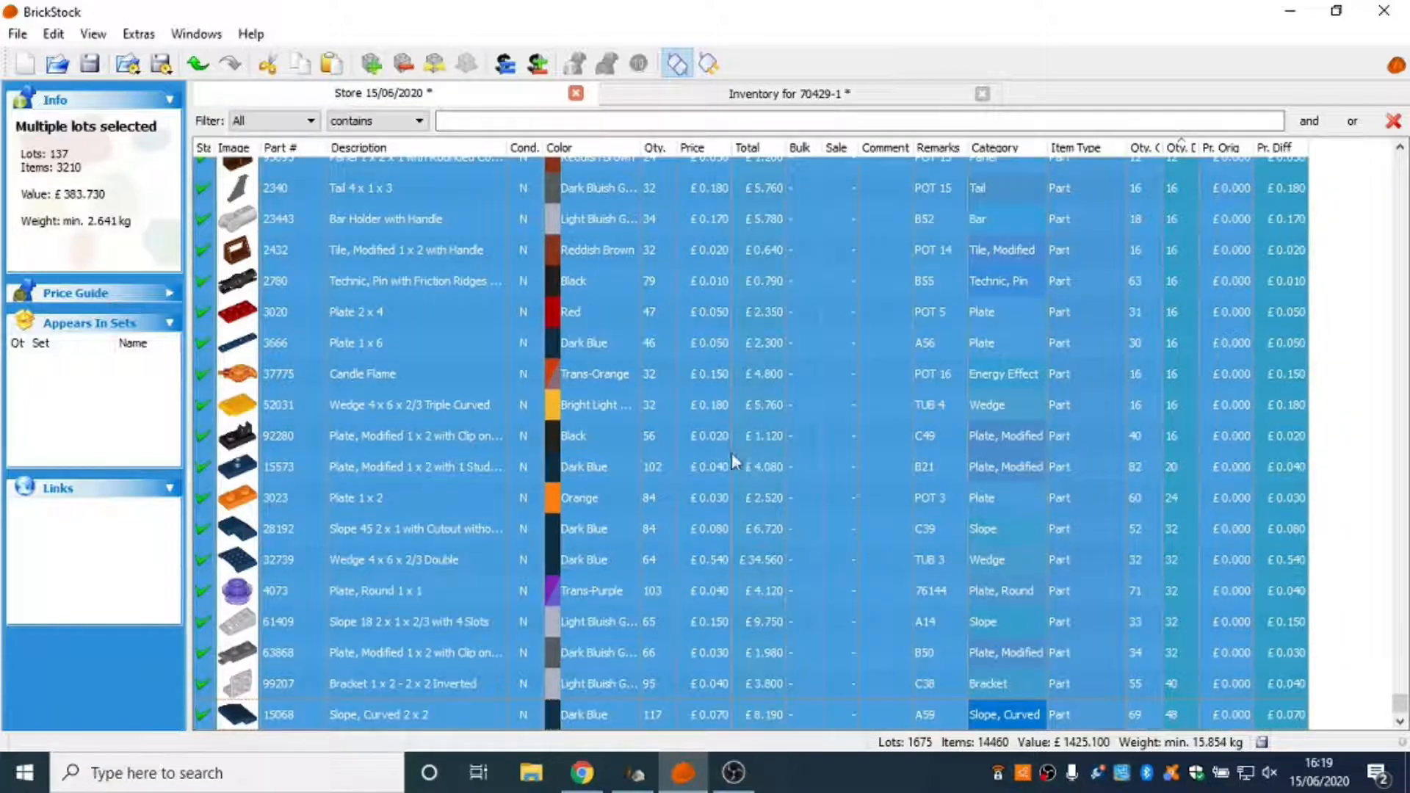
scroll(732, 461, up, 12)
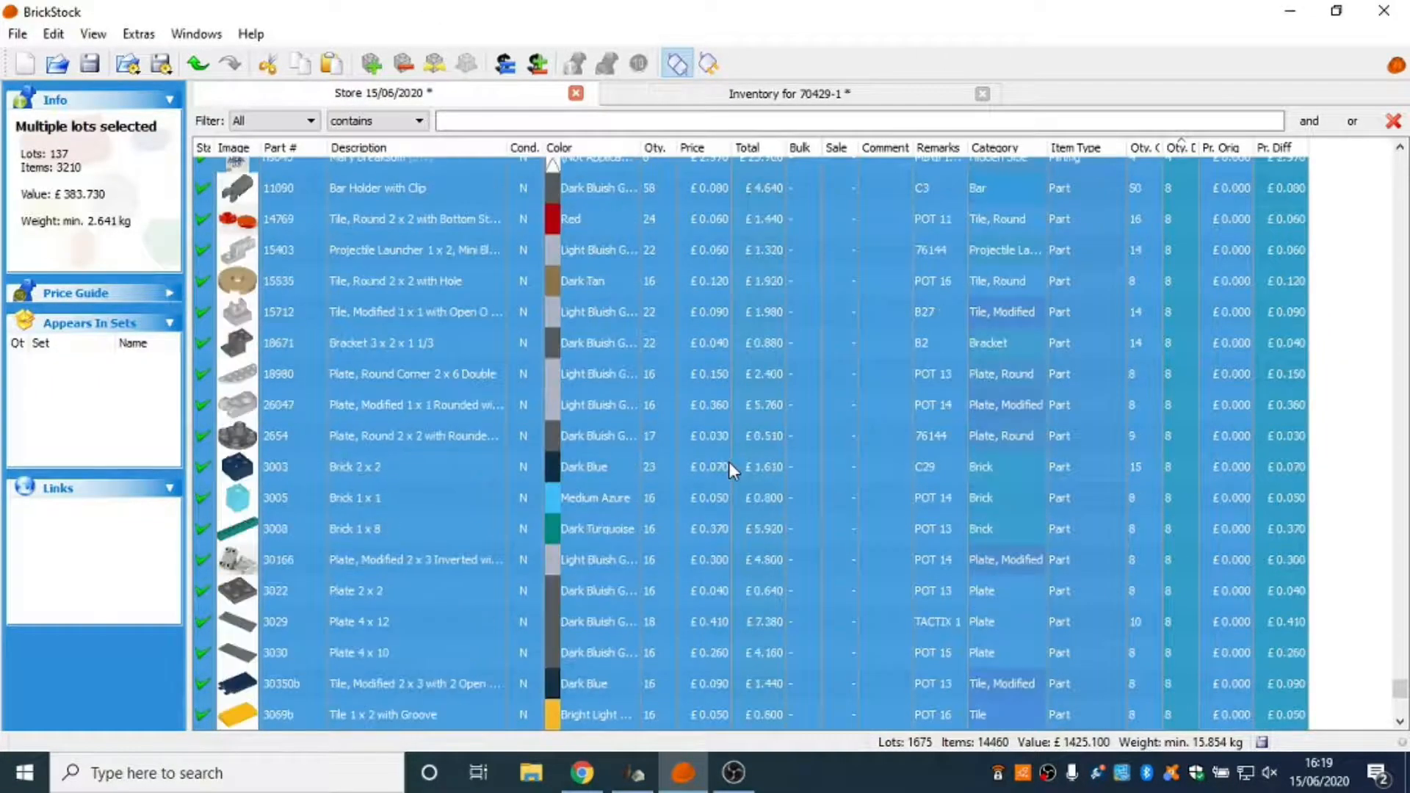
scroll(728, 461, up, 12)
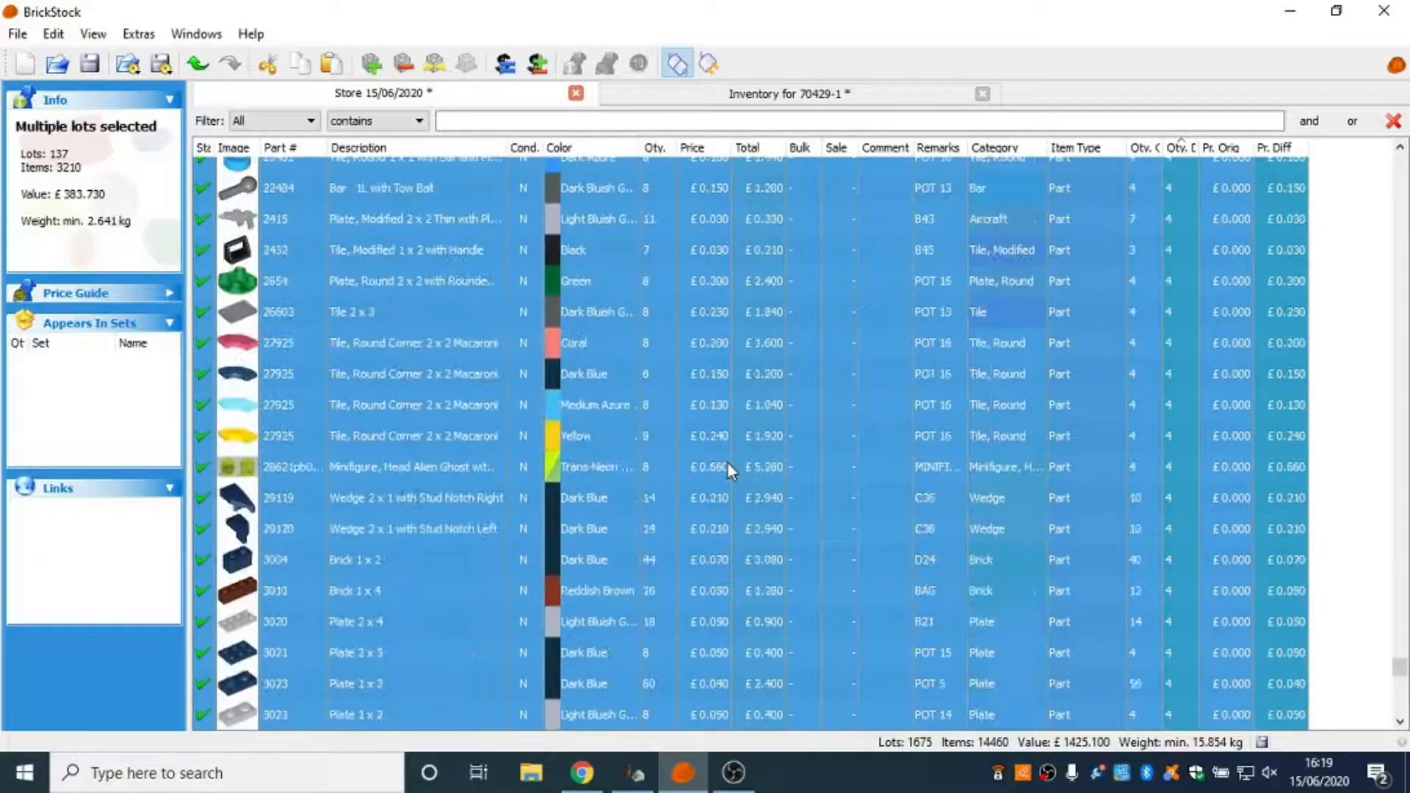
scroll(727, 462, up, 8)
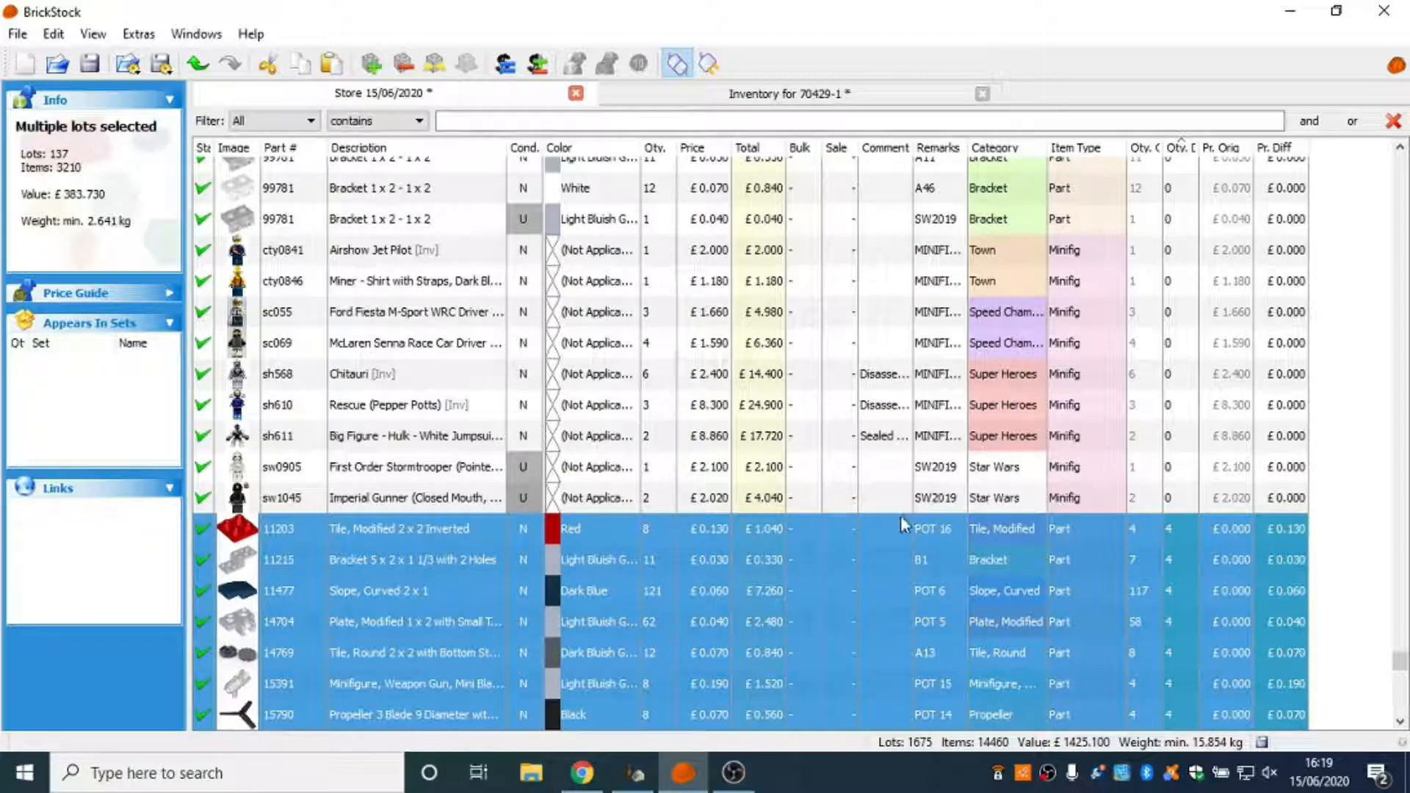
Save the 70429-1 part list in Documents as Inventory for 70429-1, overwriting the existing BrickStock file.
click(780, 100)
click(1349, 370)
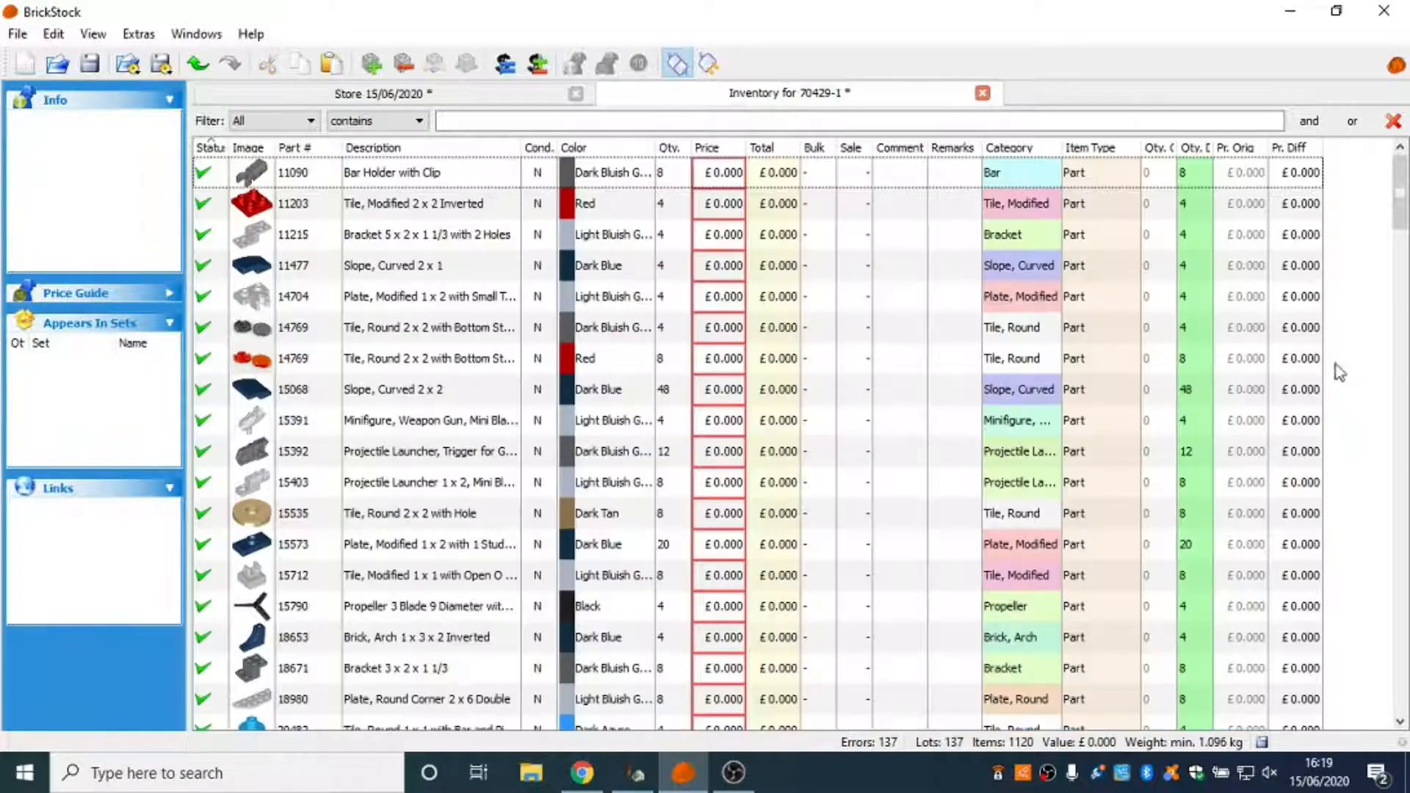
click(89, 64)
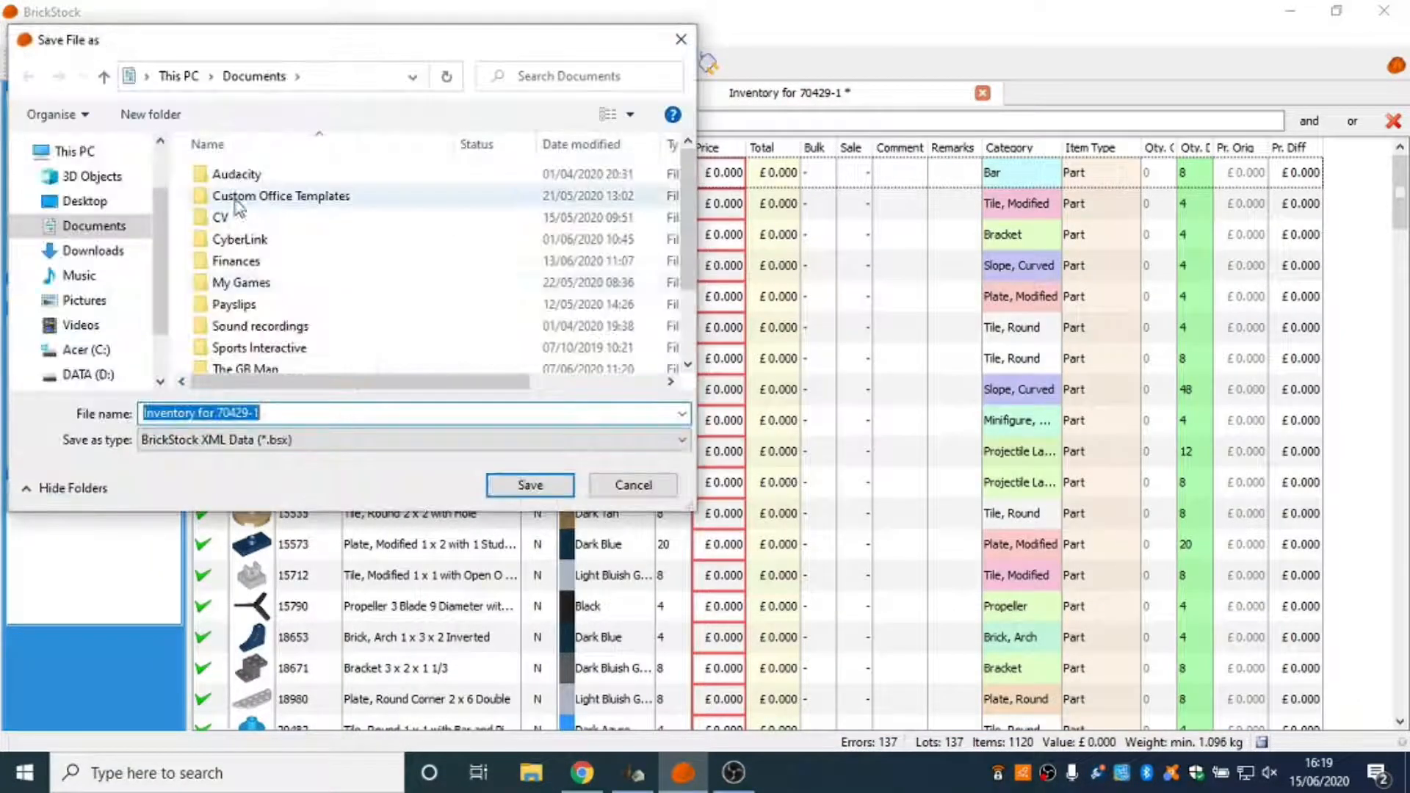
scroll(693, 224, down, 2)
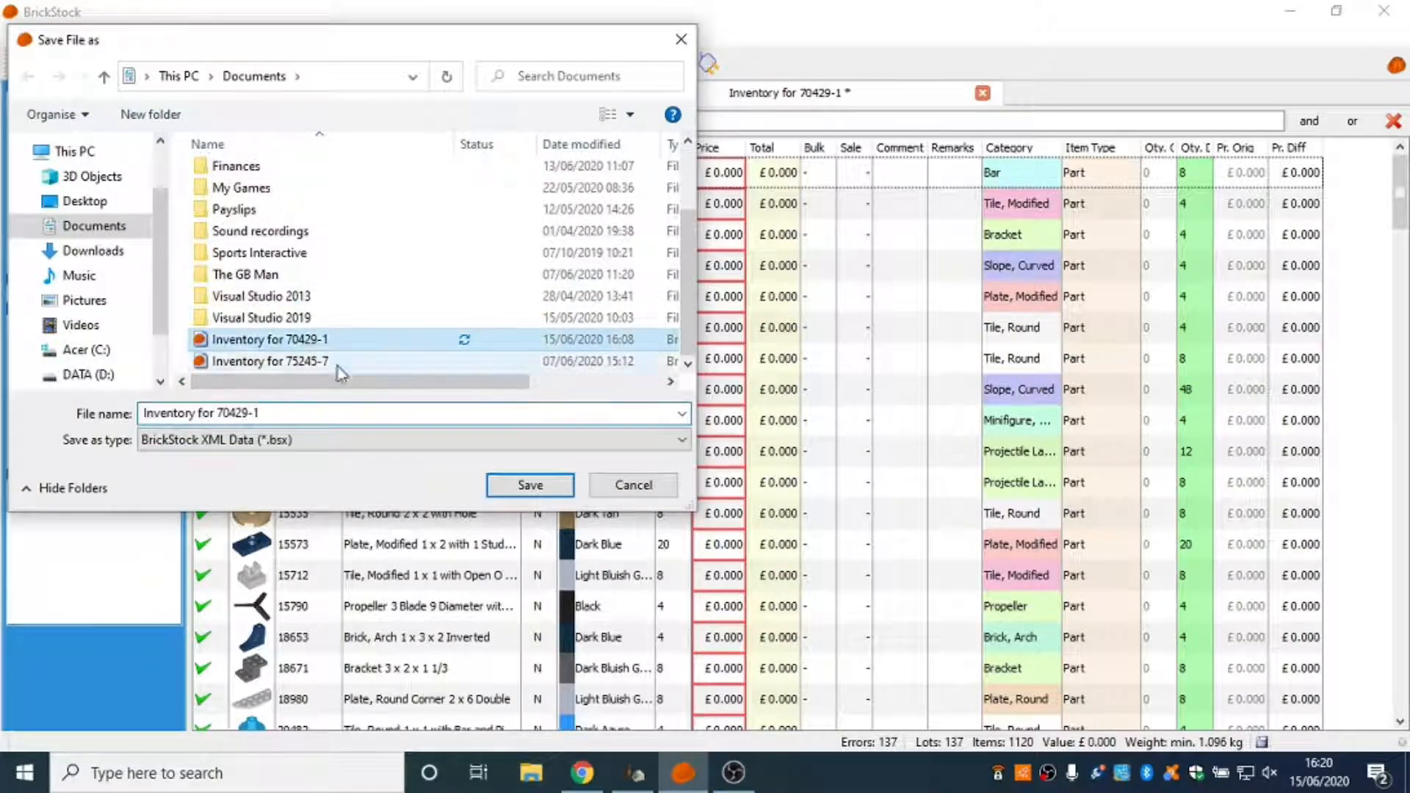
click(507, 484)
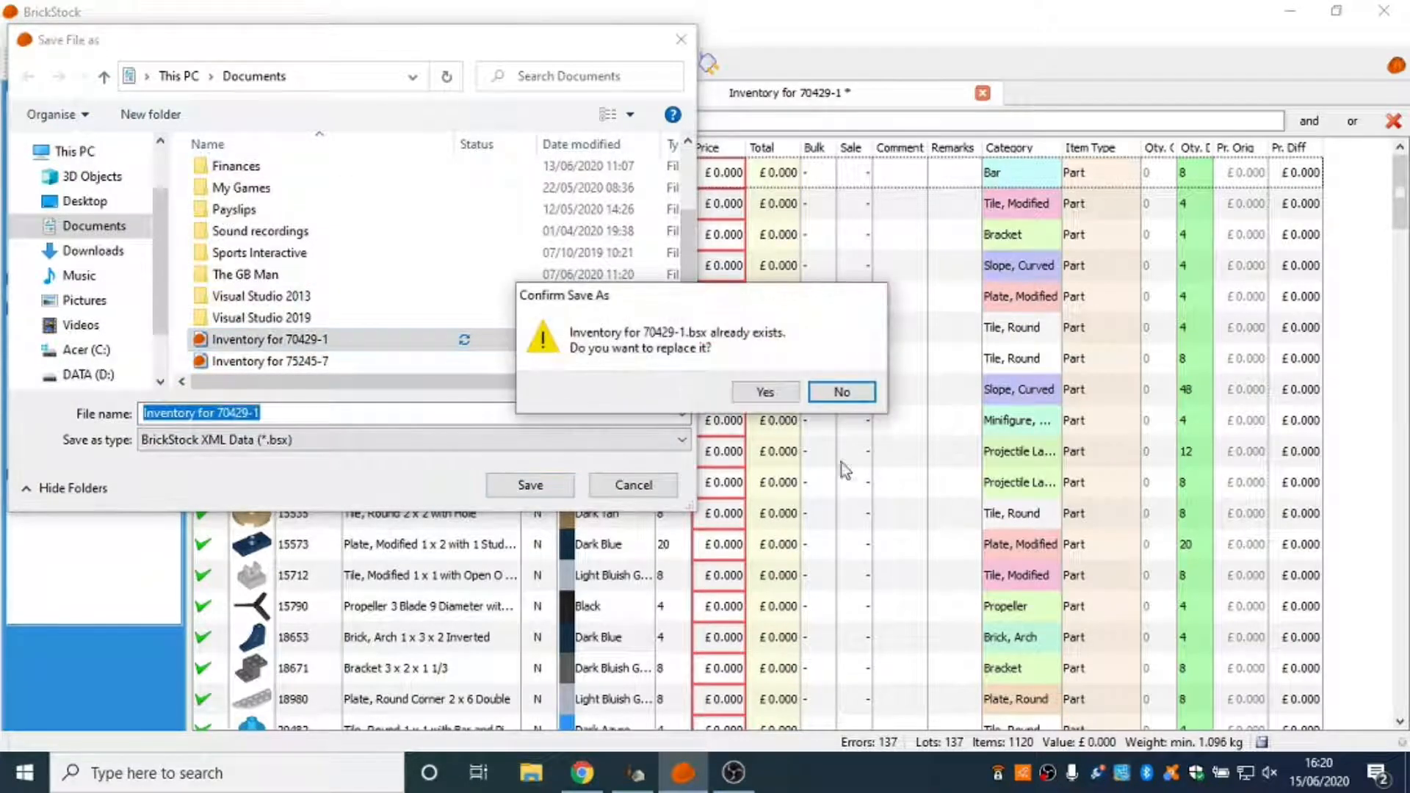
click(778, 398)
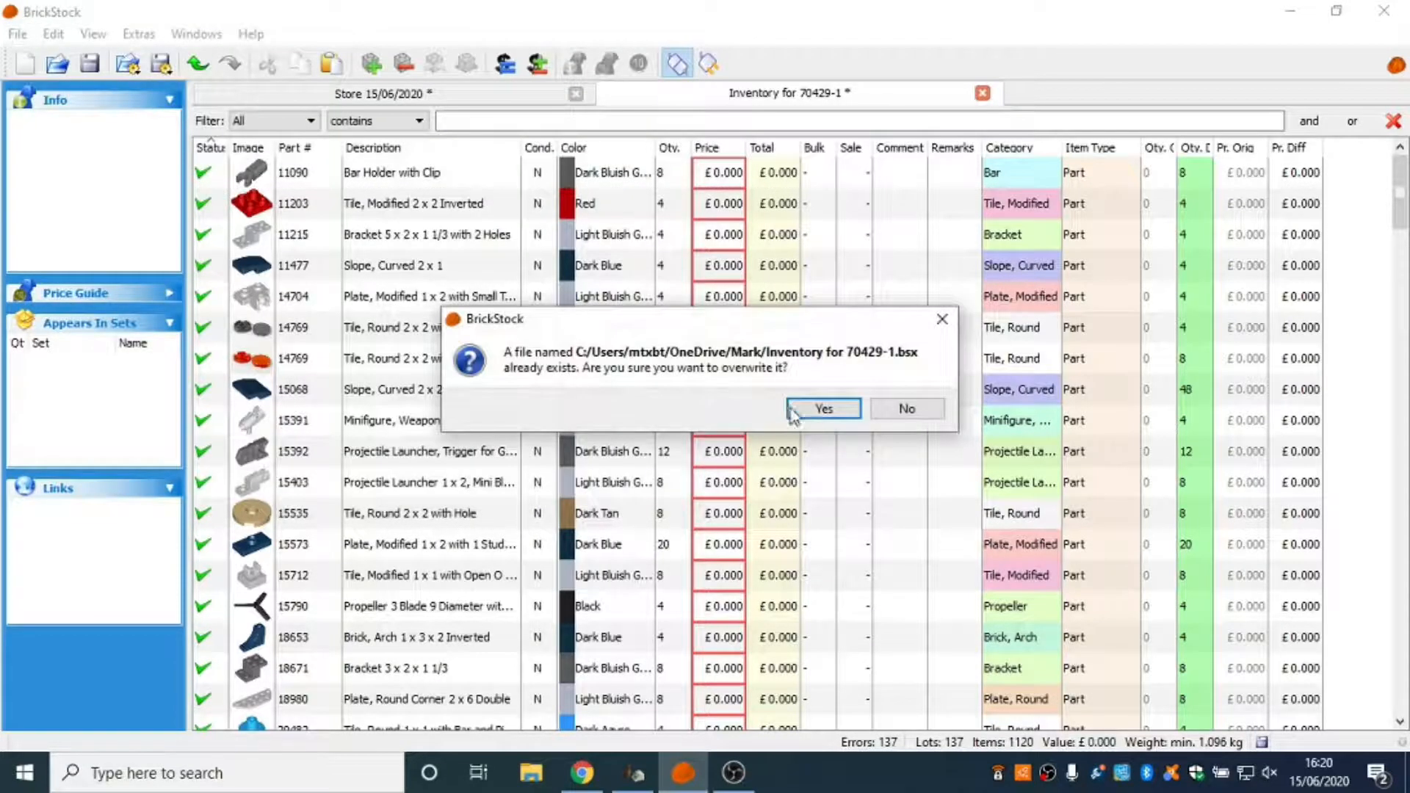
click(809, 412)
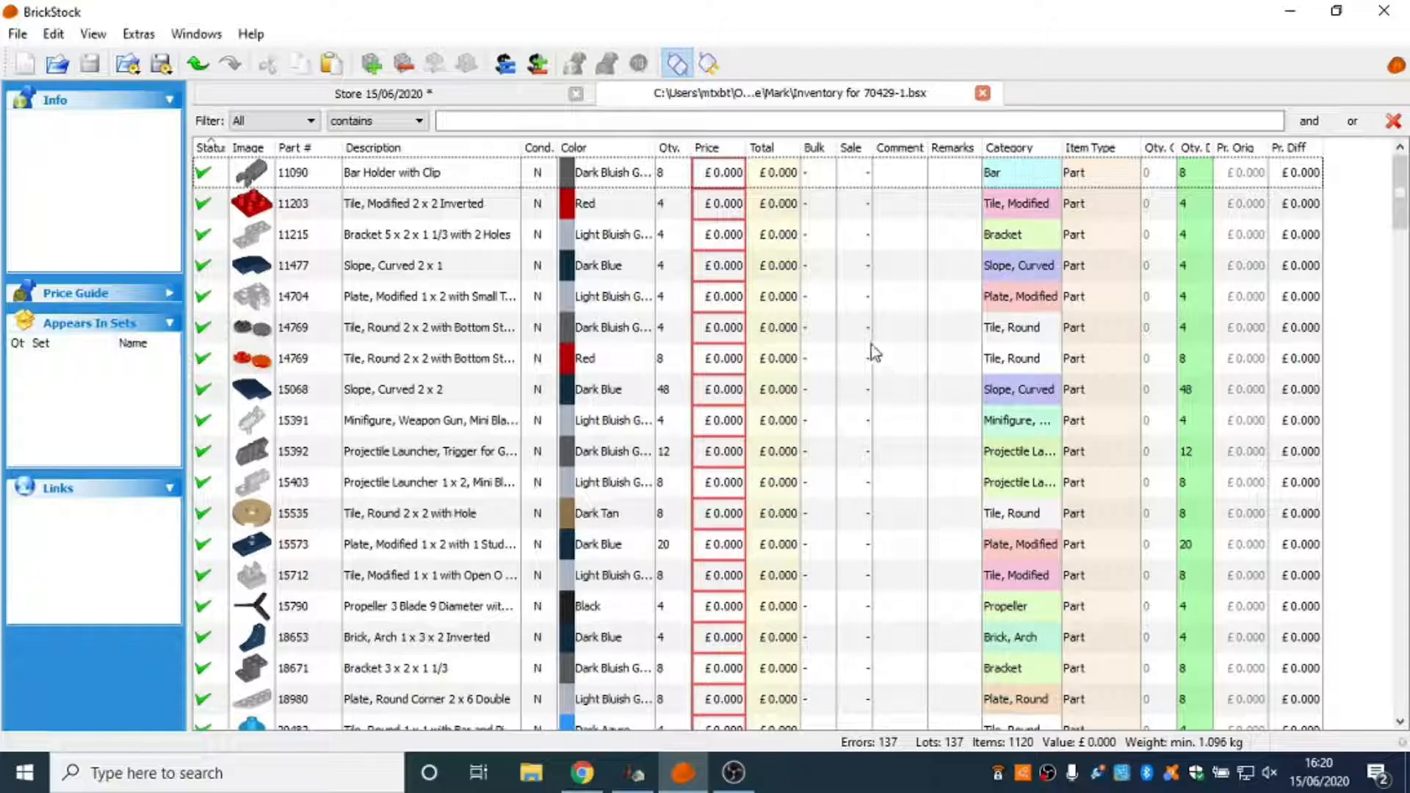
Reset the differences of all lots in the 70429-1 inventory and save the file.
key(ctrl+a)
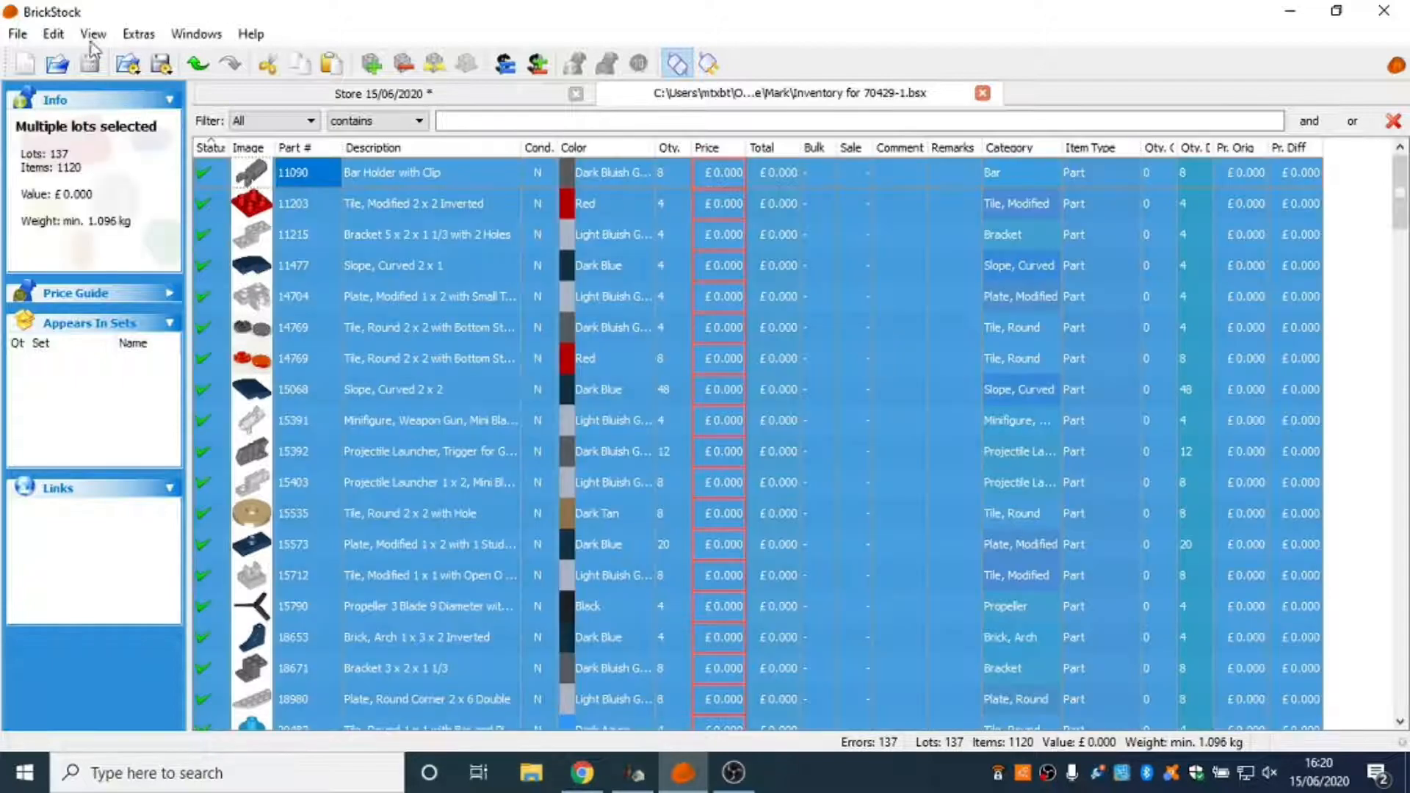
click(53, 34)
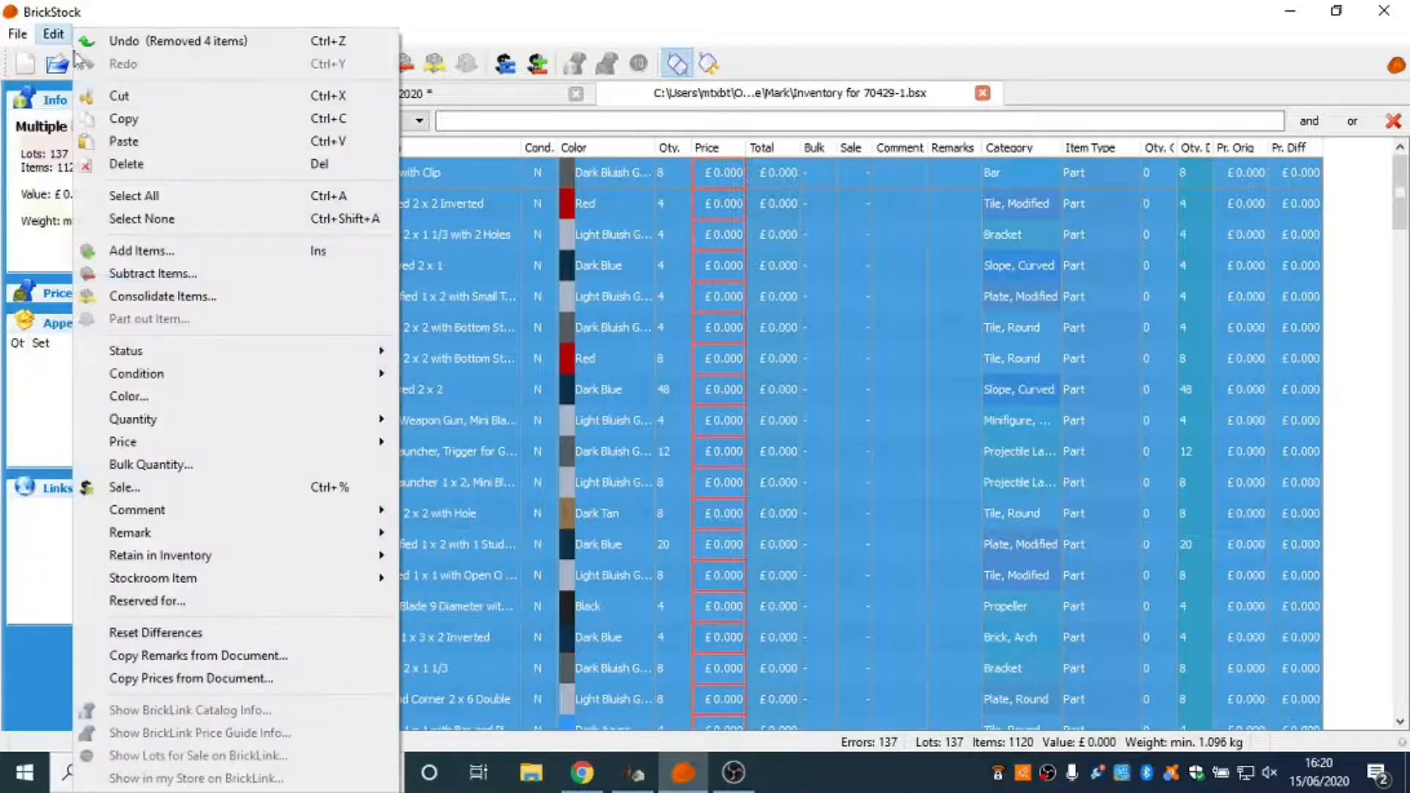
click(217, 636)
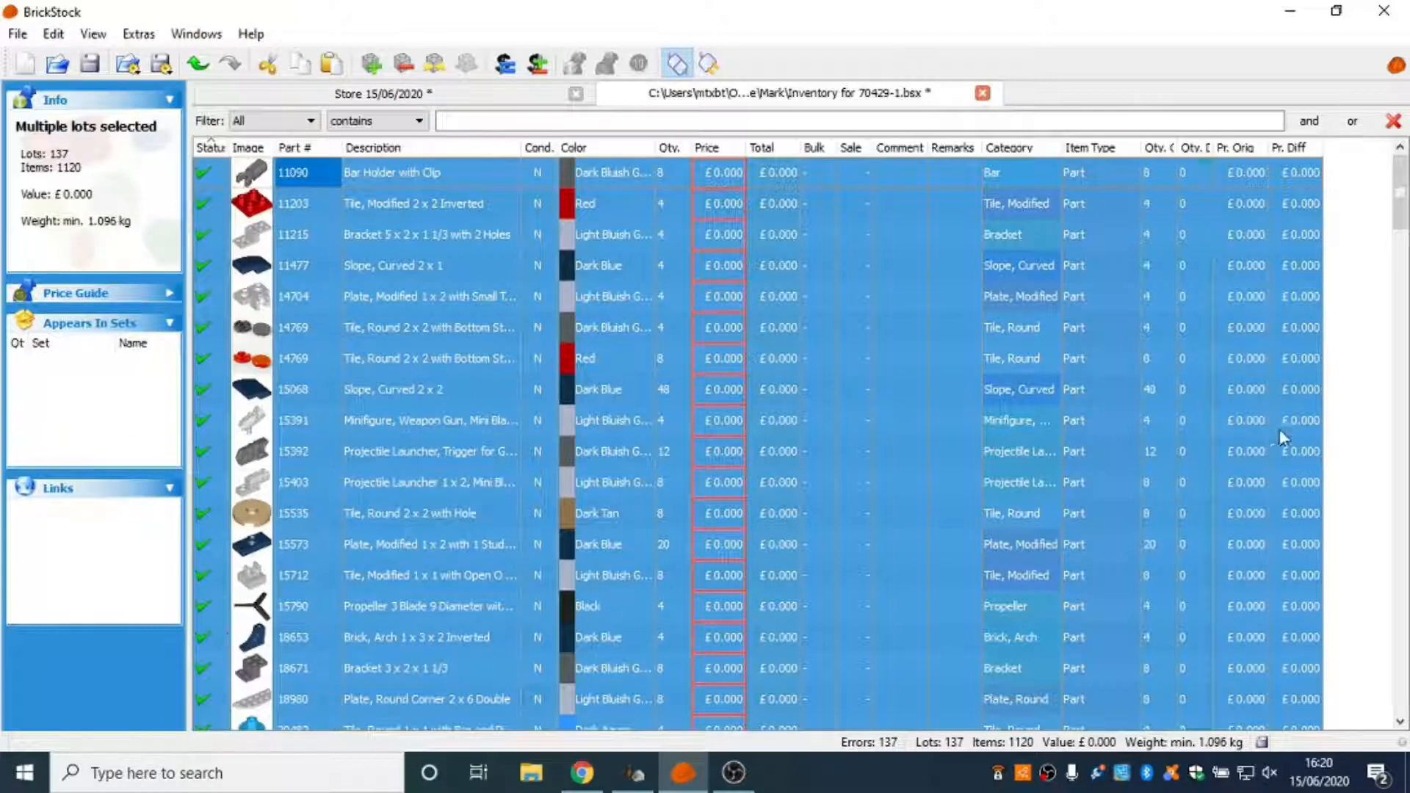
click(1355, 412)
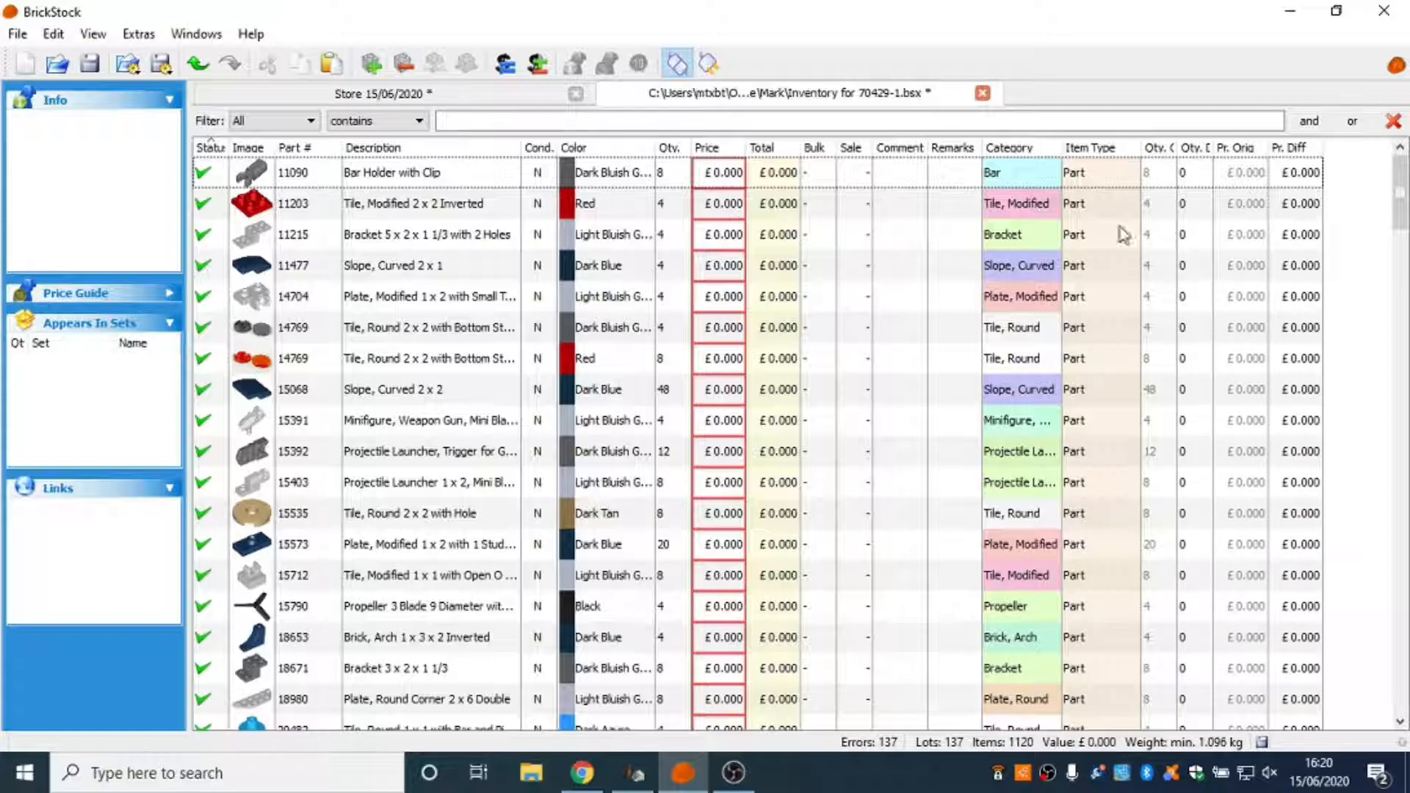
click(90, 68)
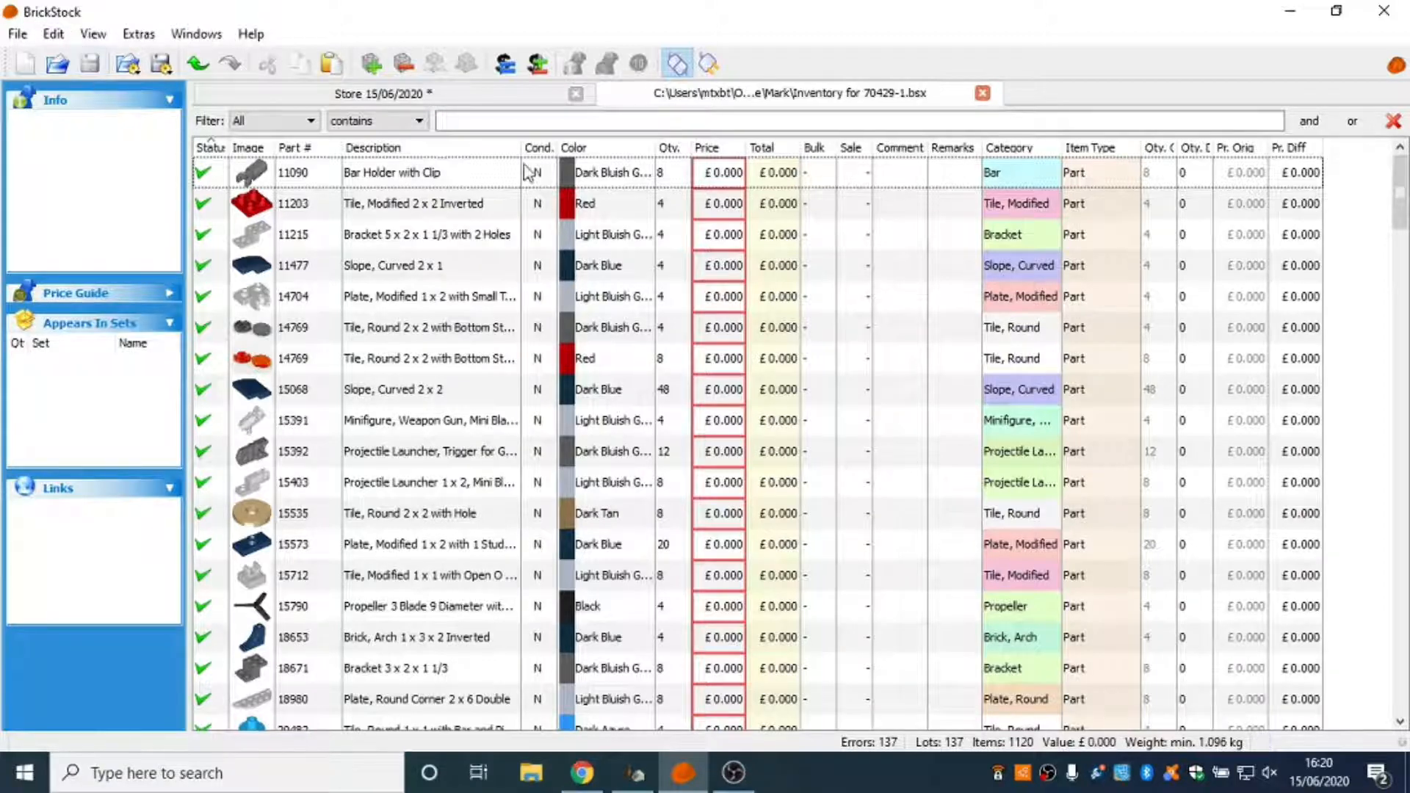
Copy the selected store lots into the 70429-1 inventory, consolidating all of them while preserving the existing lot's attributes.
click(486, 103)
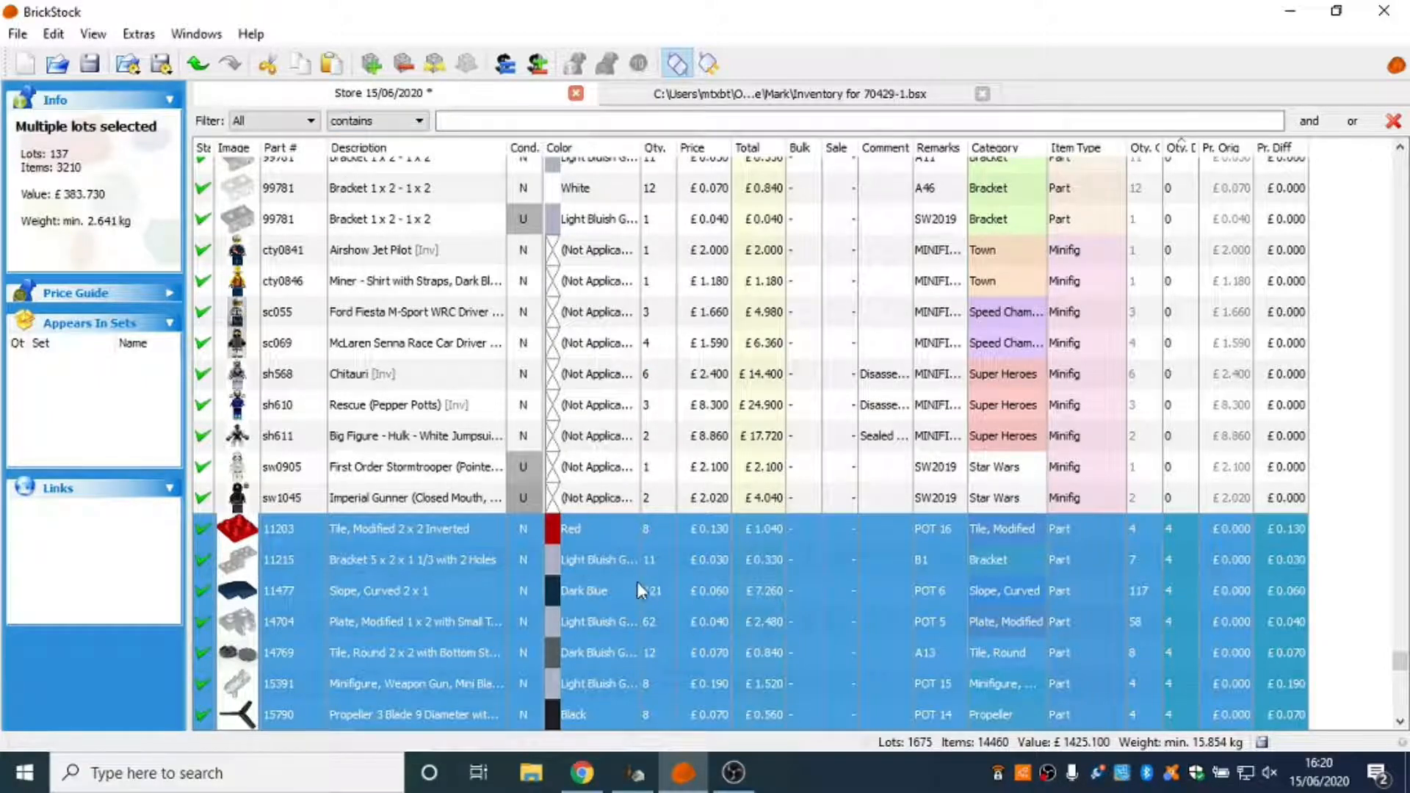
click(846, 94)
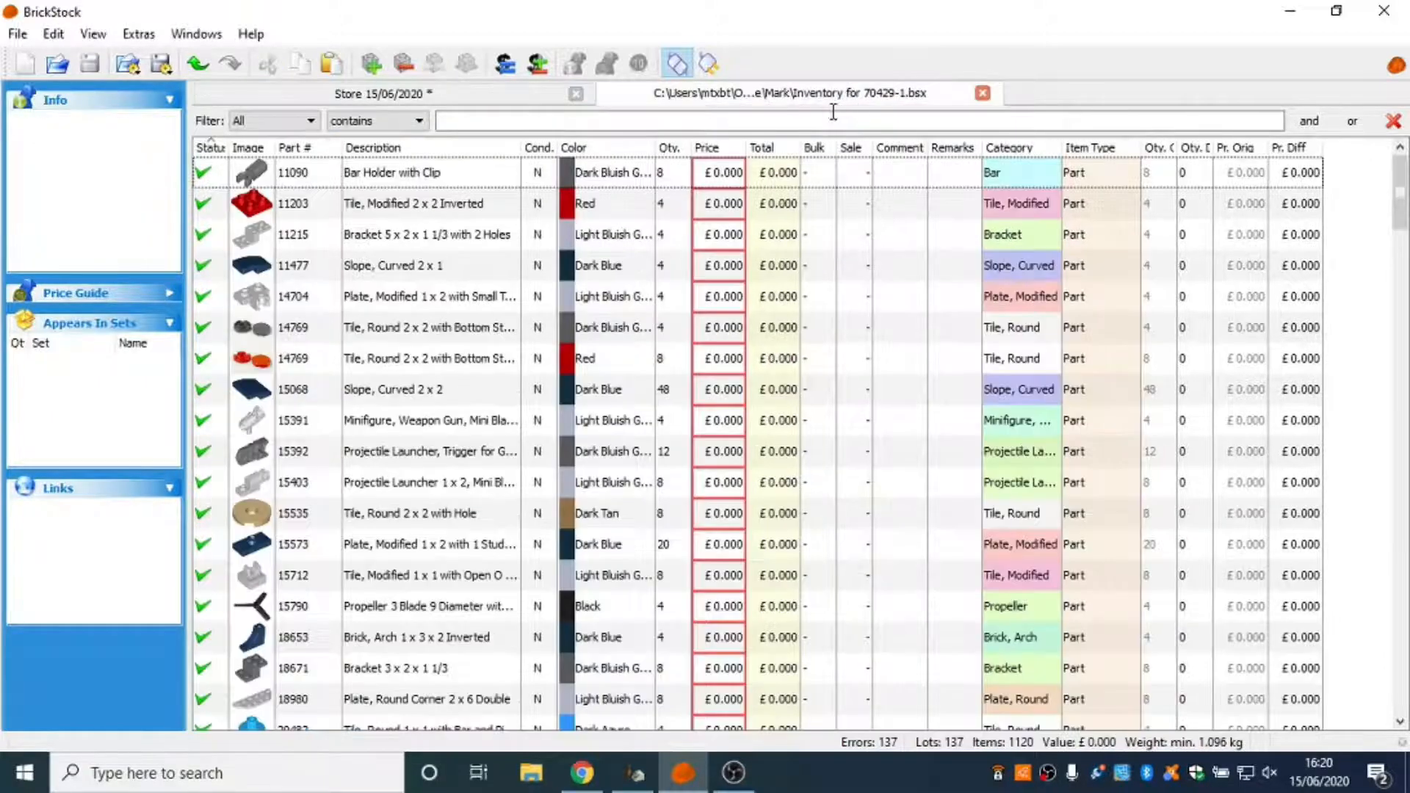
key(ctrl+v)
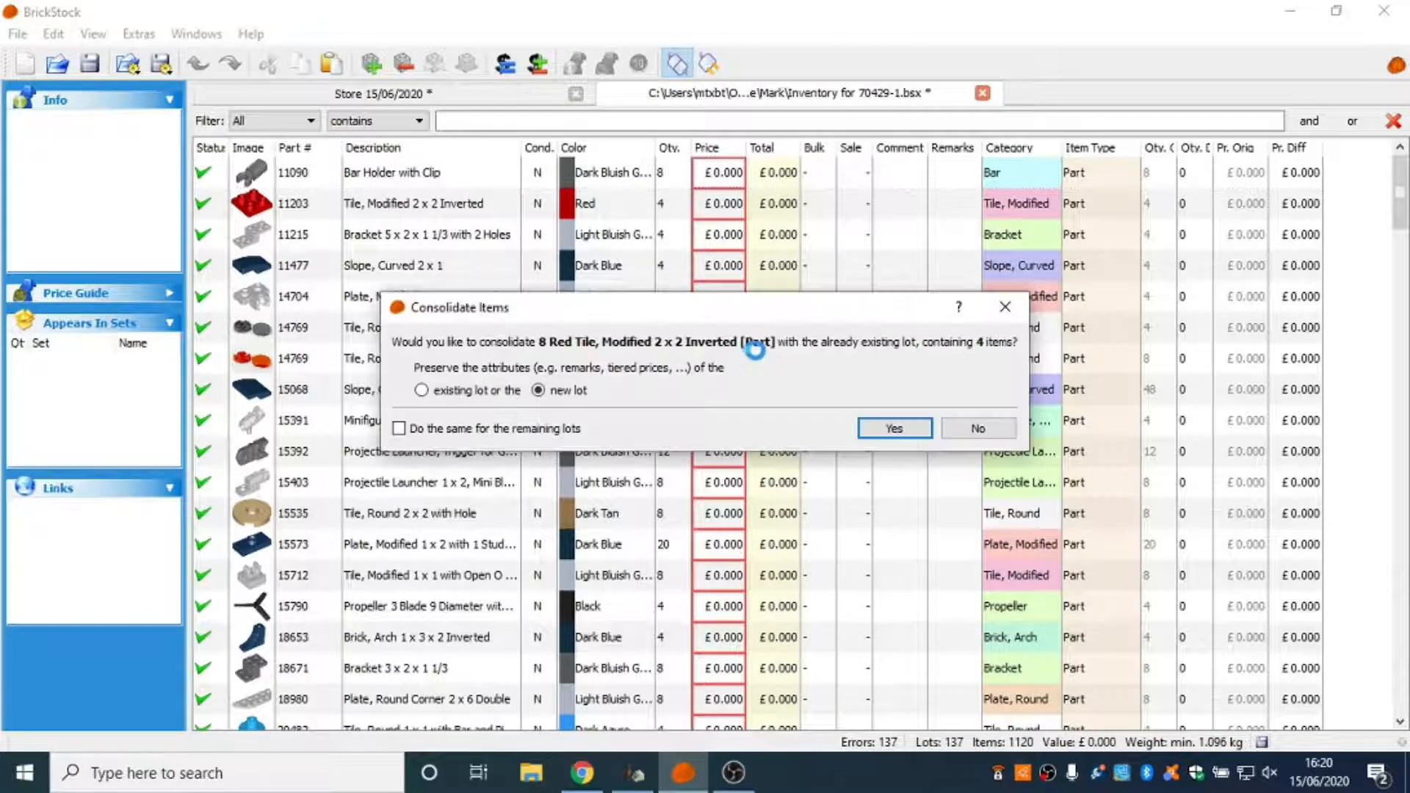
click(423, 391)
click(403, 431)
click(895, 429)
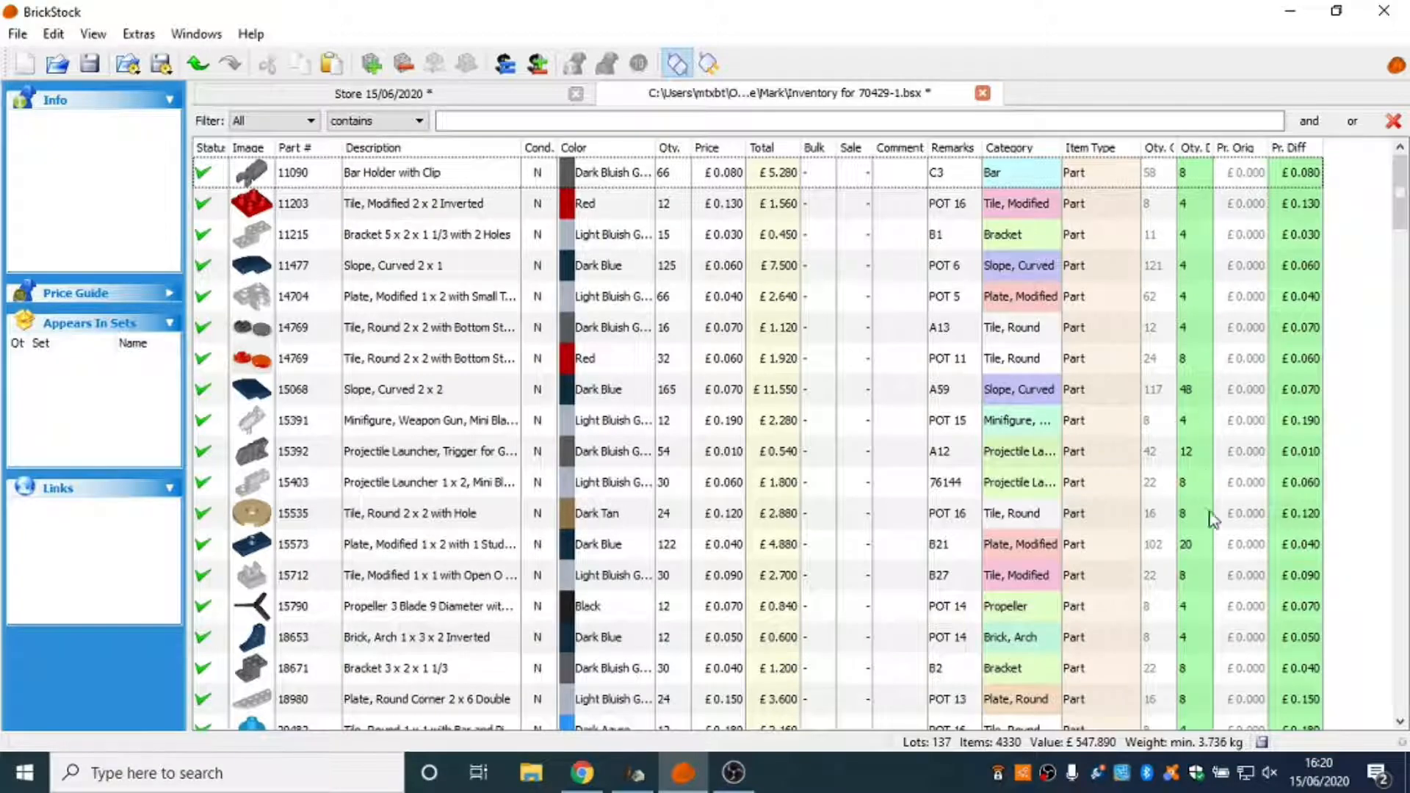
Review the quantity differences in the 70429-1 inventory and sort the lots by quantity difference in ascending order.
scroll(1212, 543, down, 2)
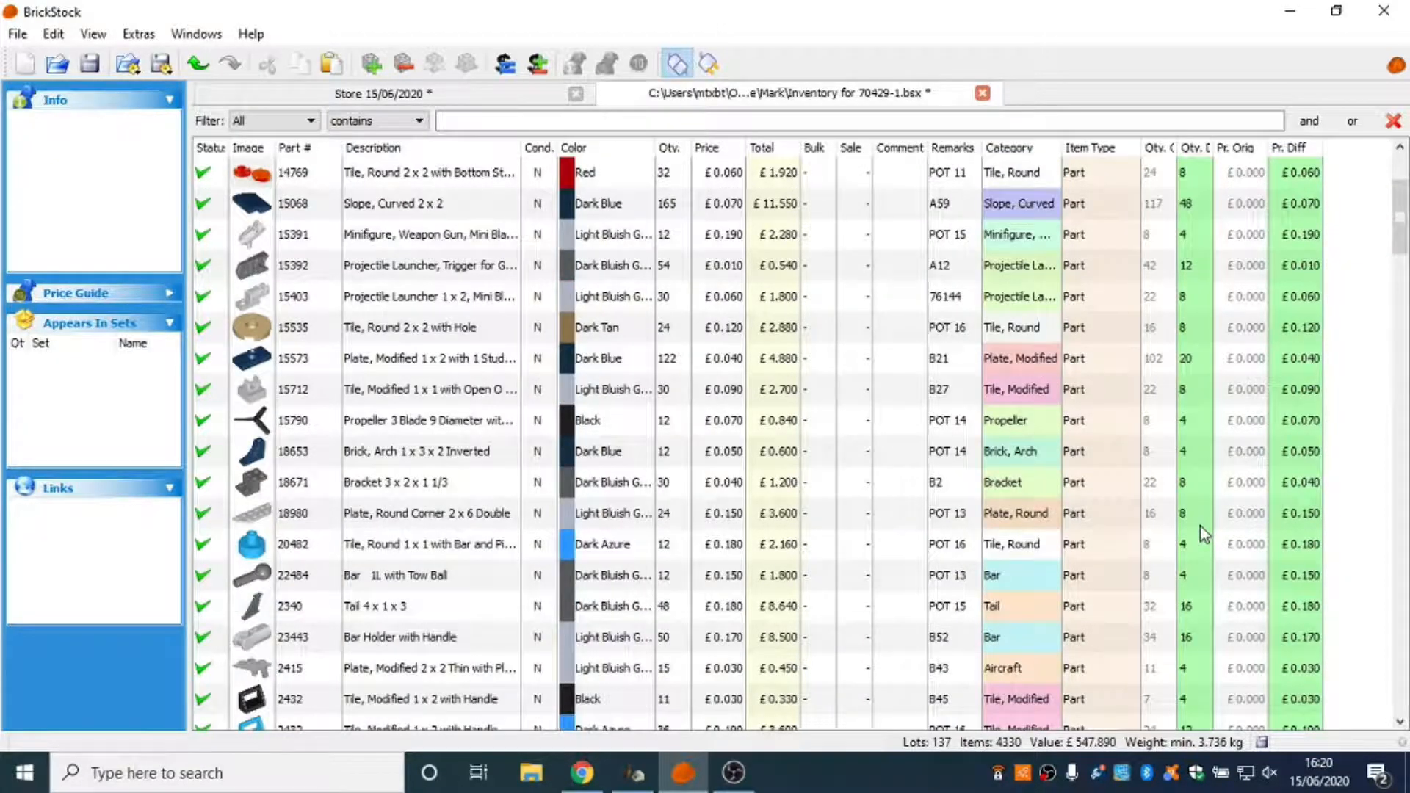
scroll(1200, 523, up, 2)
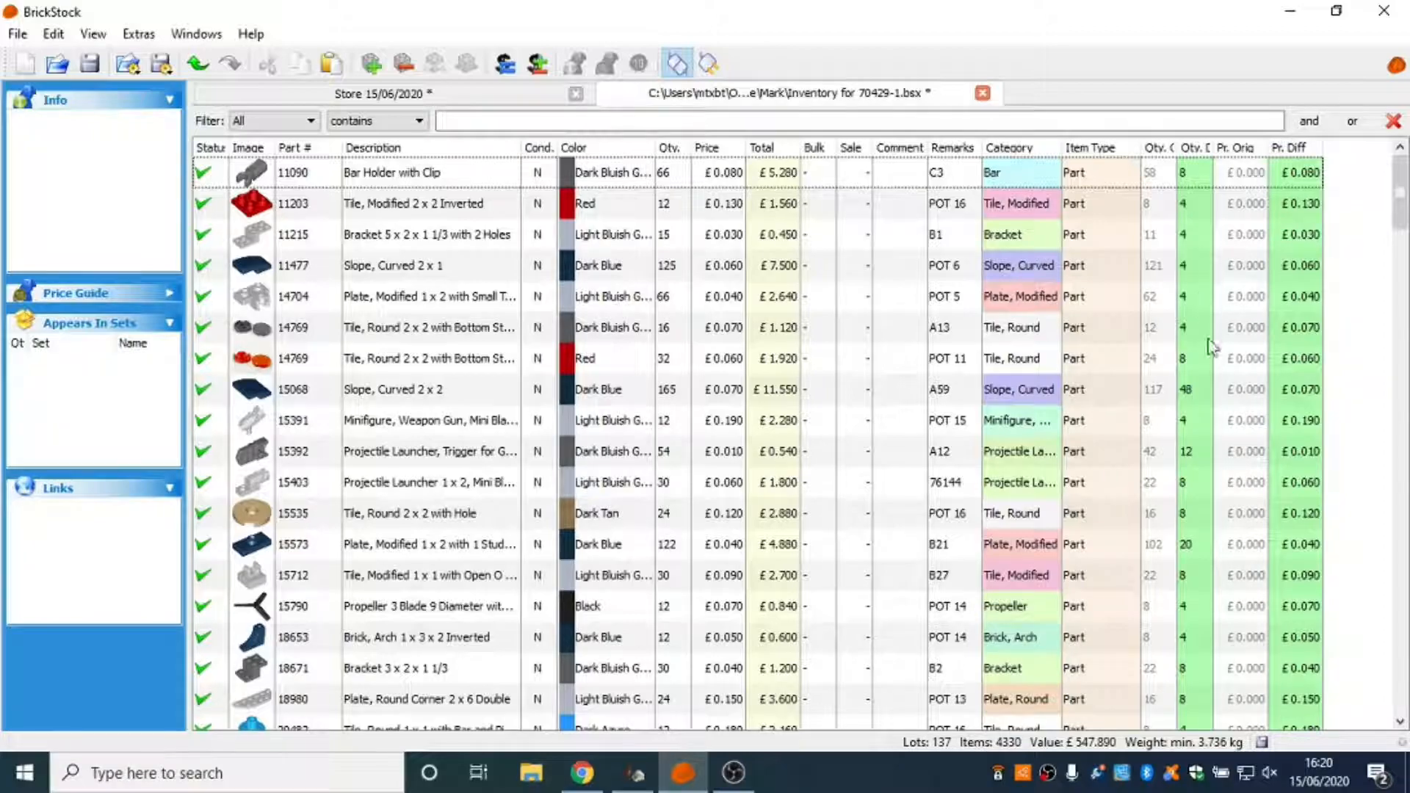
scroll(1212, 426, down, 5)
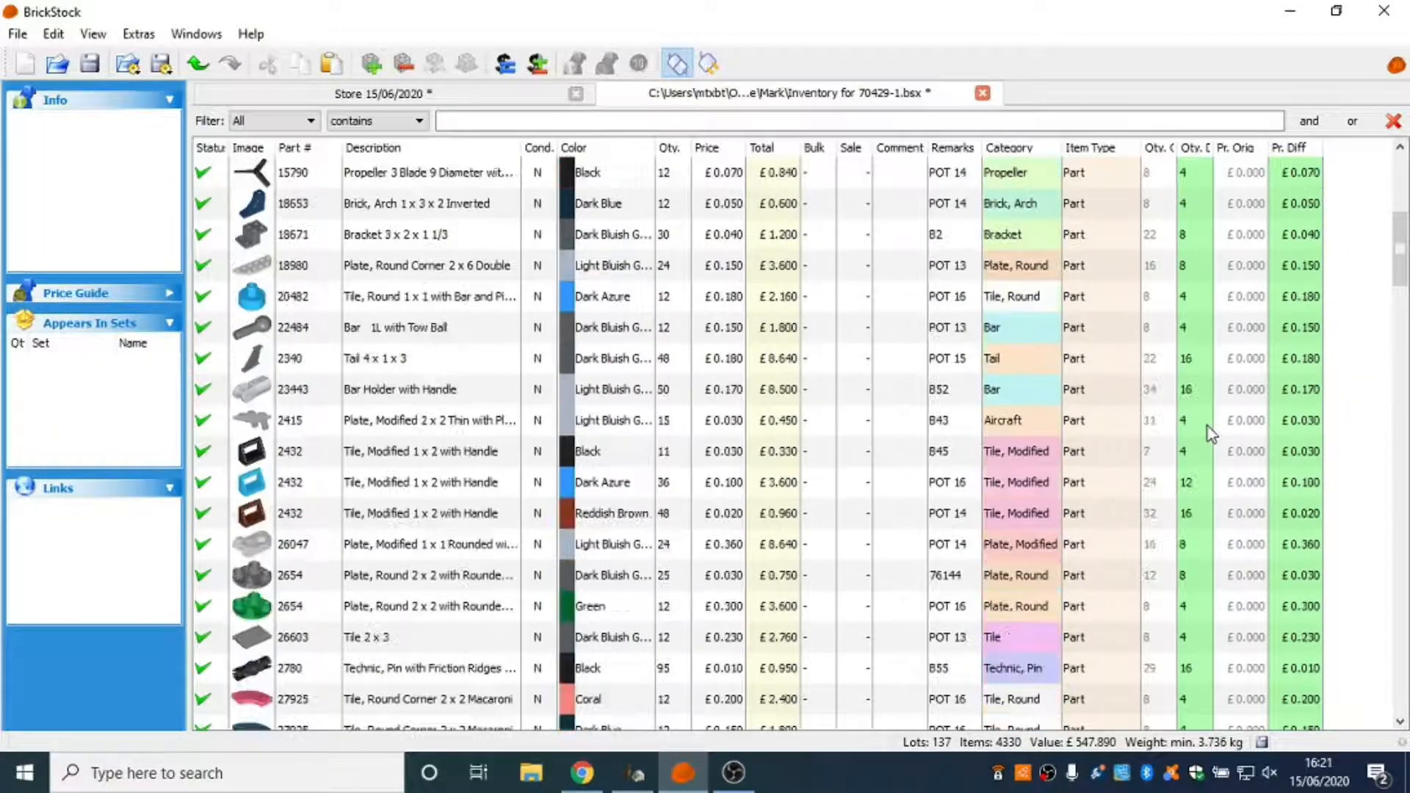
scroll(1210, 429, up, 5)
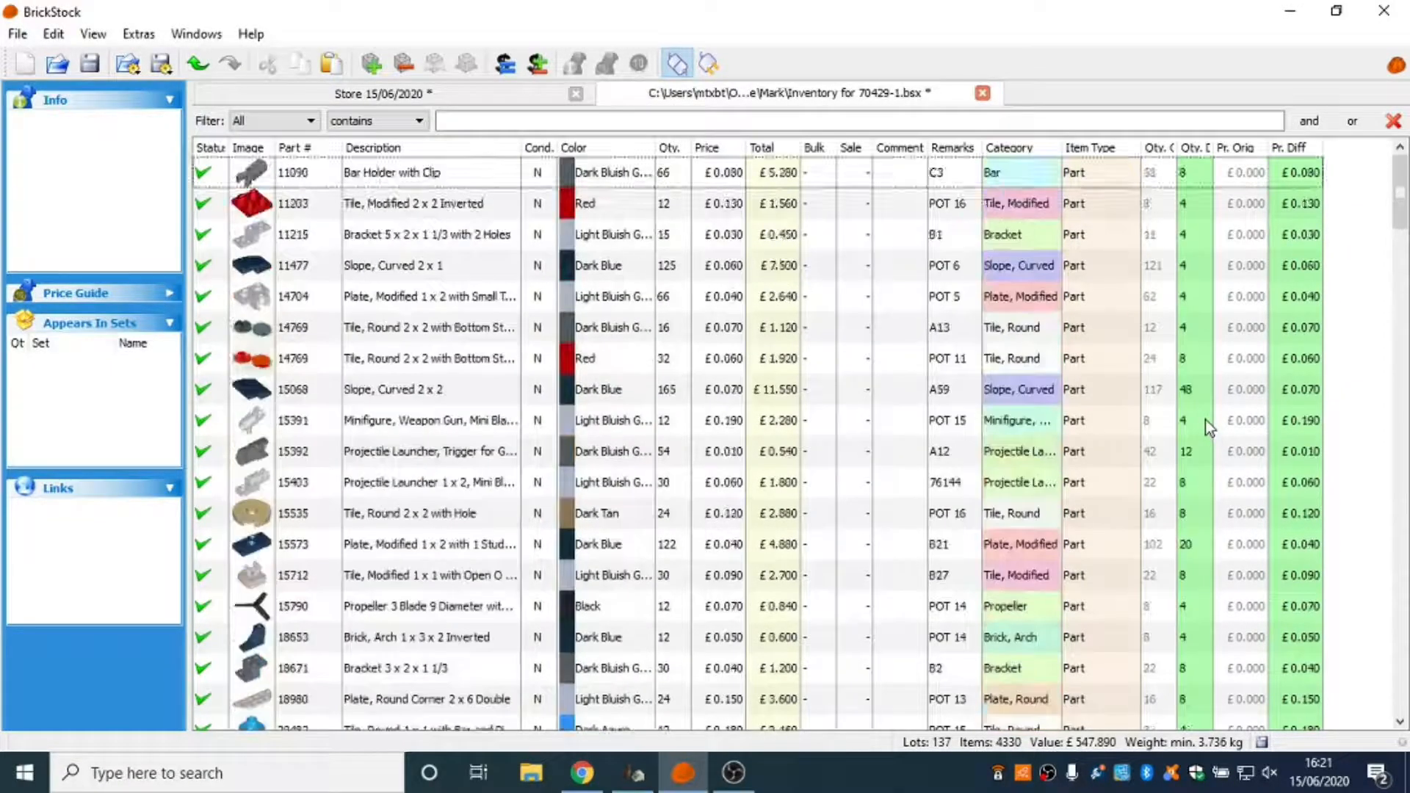
scroll(1210, 430, down, 6)
scroll(1206, 420, up, 5)
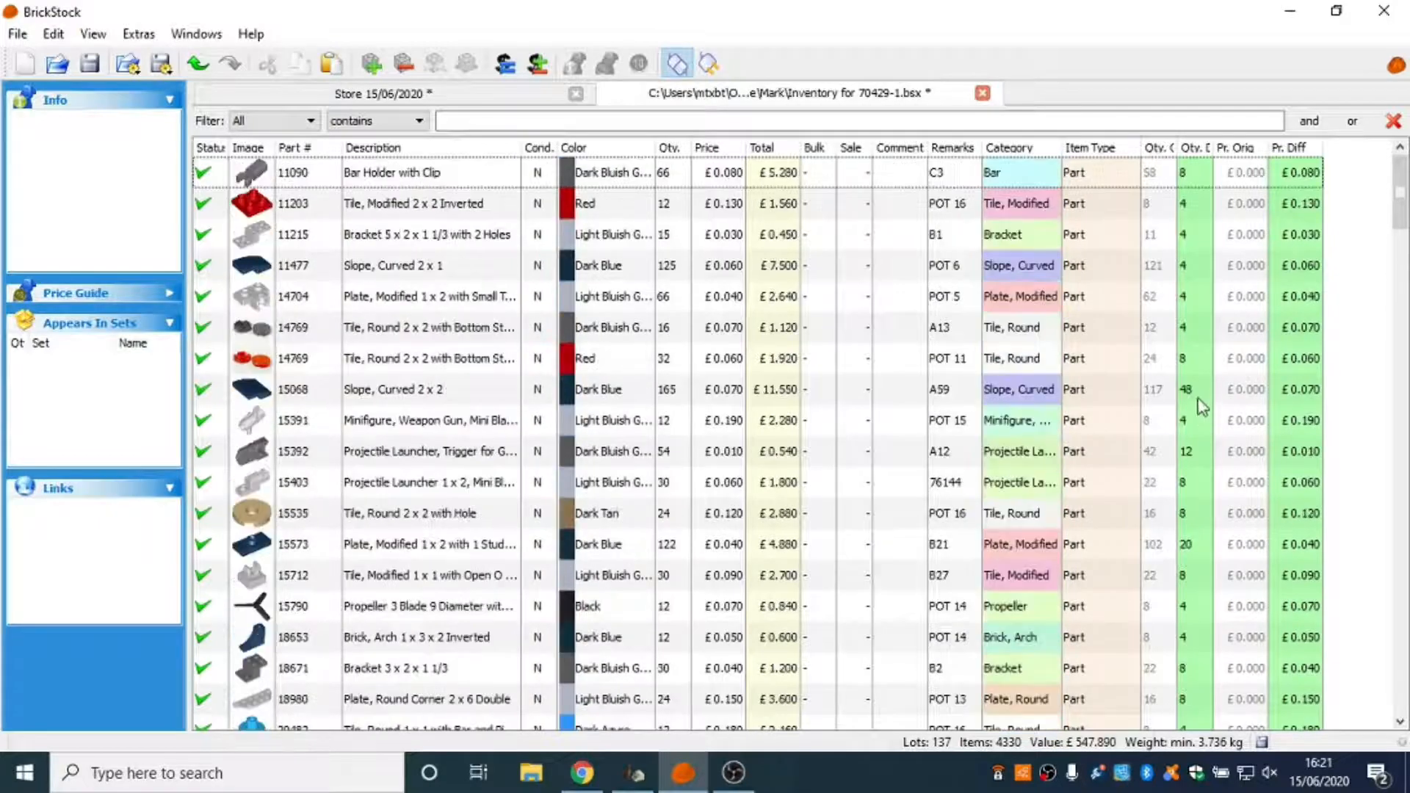
click(1190, 148)
drag(1401, 508, 1351, 193)
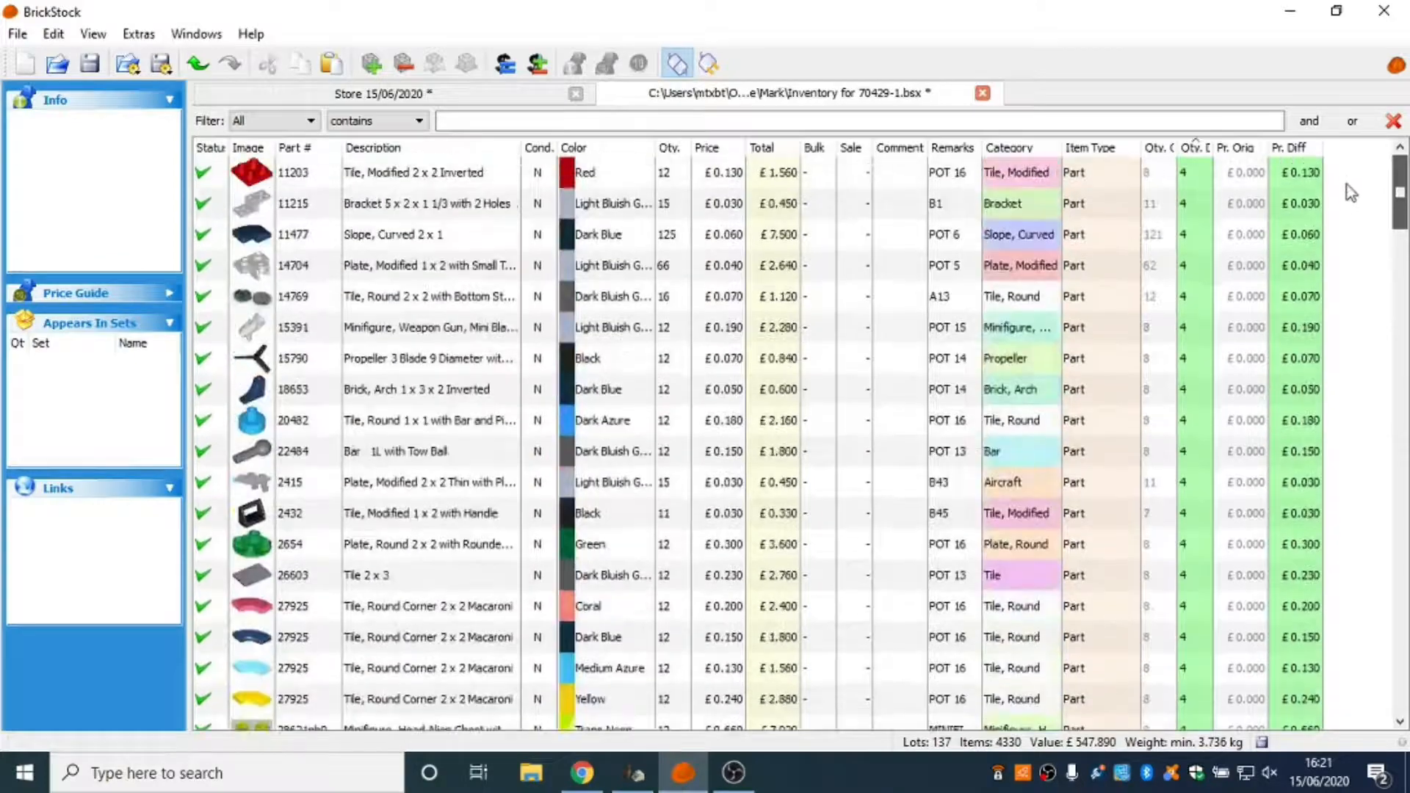
Set the quantity of all lots with a quantity difference of 4, from part 11203 through minifig hs045, to 4.
click(1208, 180)
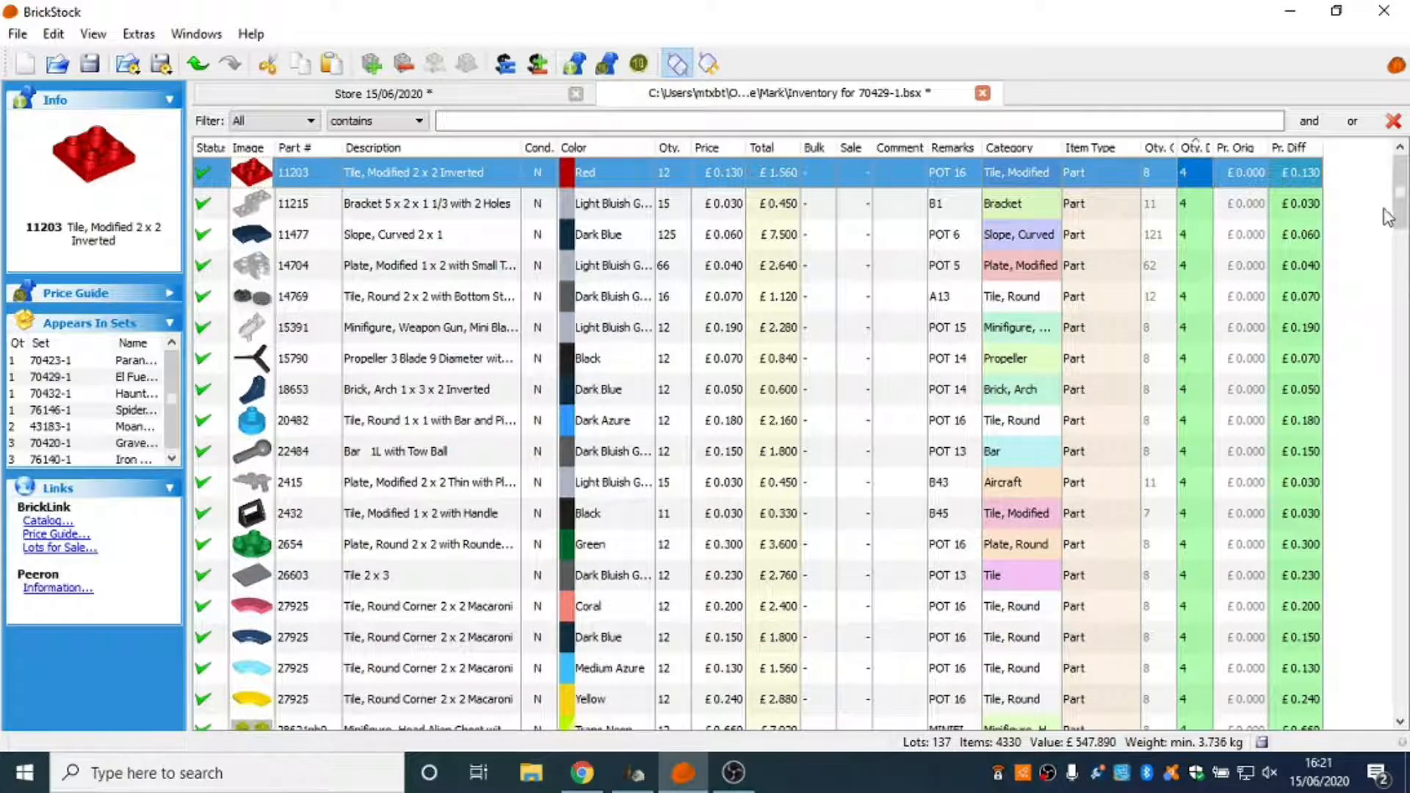
drag(1400, 216, 1401, 245)
drag(1404, 277, 1399, 462)
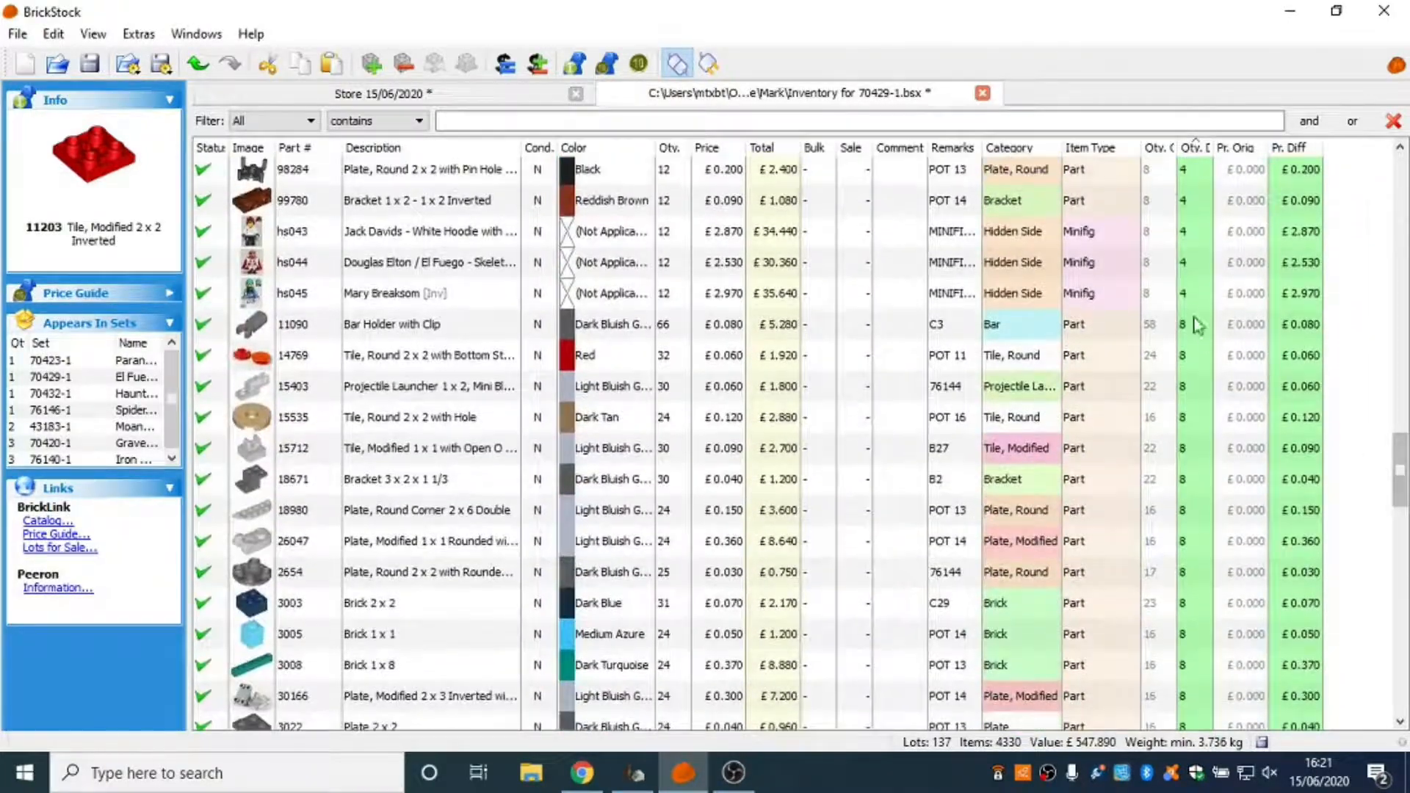
shift+click(1161, 293)
right_click(1113, 280)
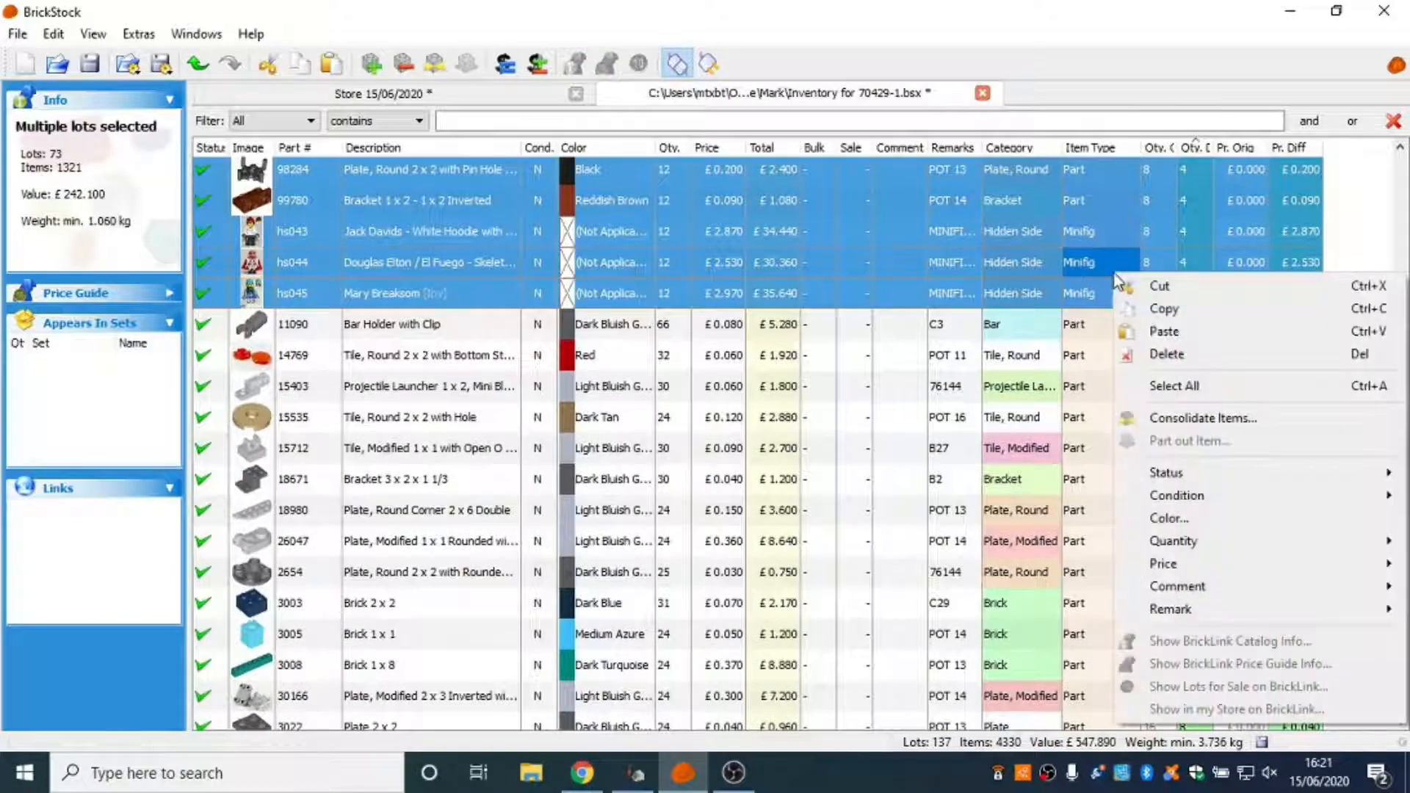
mouse_move(1196, 545)
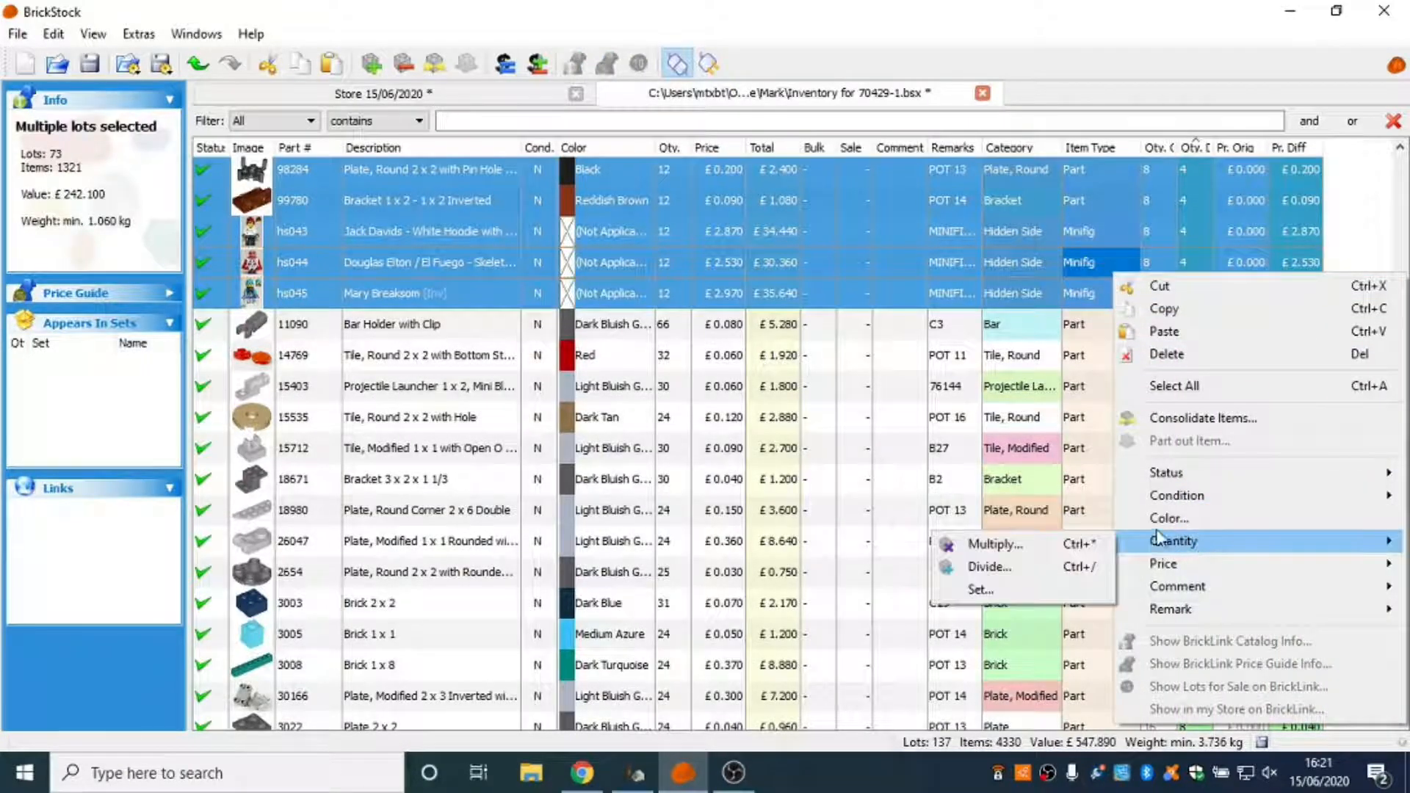
click(980, 589)
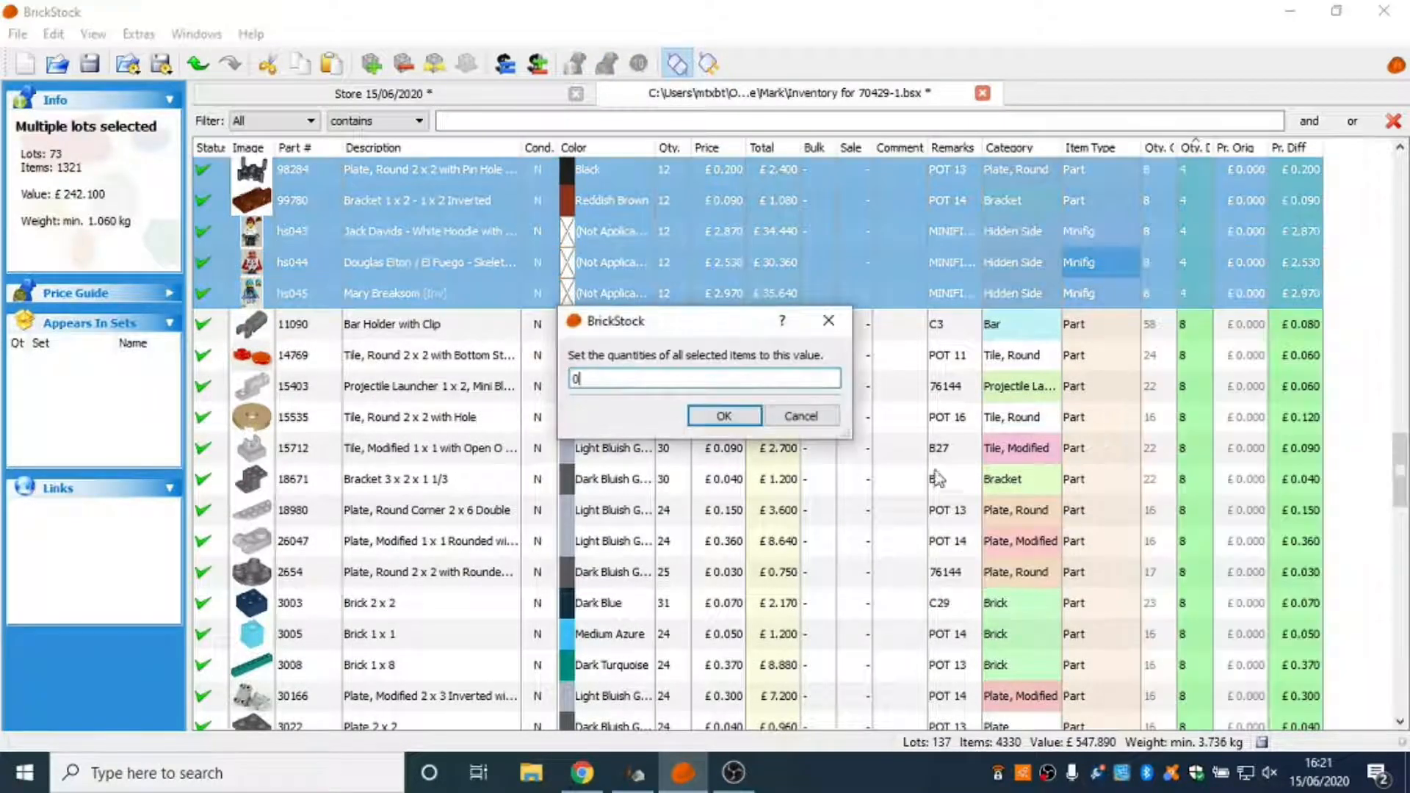
text(4)
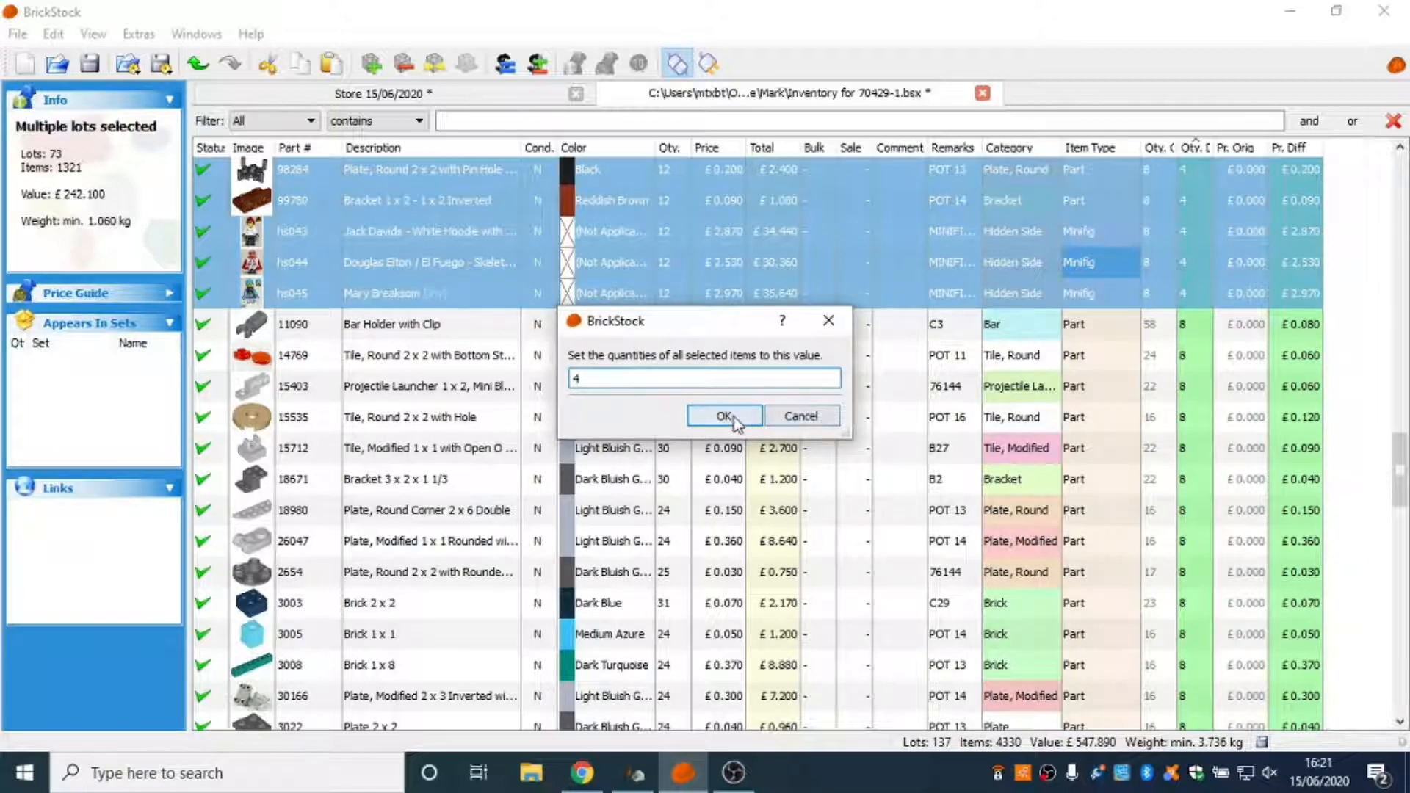
click(723, 415)
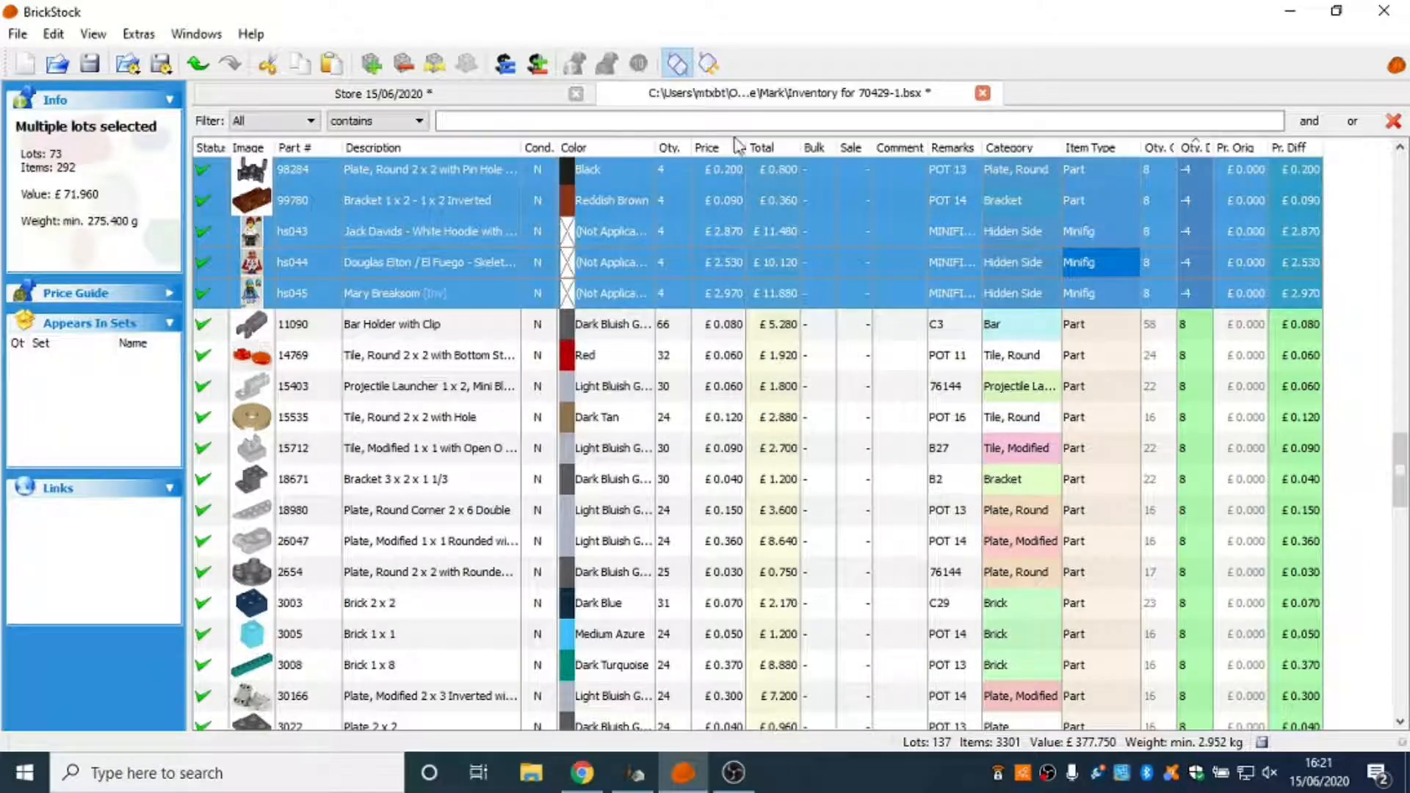
Reset the differences of the selected lots from part 11203 through minifig hs045 and check their original quantities.
click(53, 34)
mouse_move(159, 585)
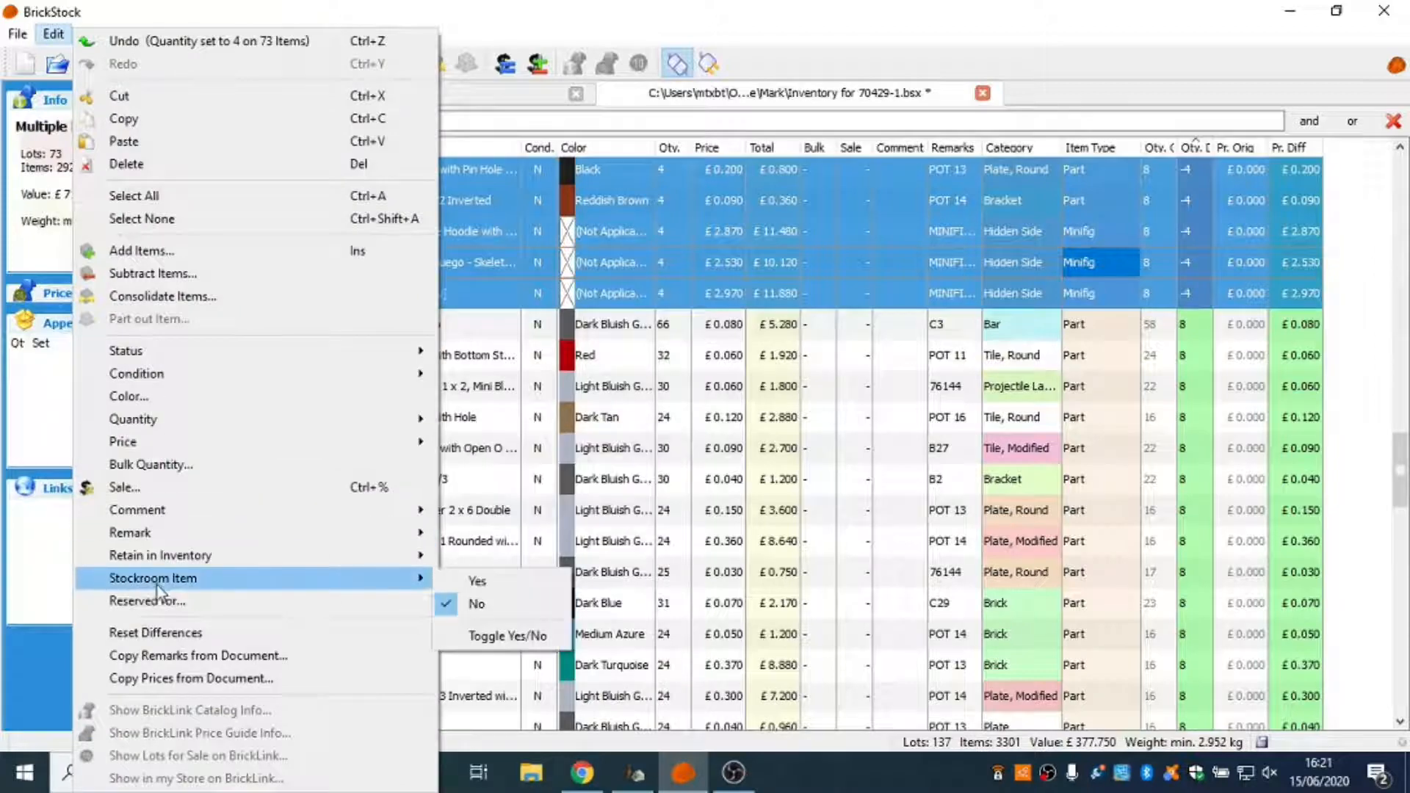
click(166, 632)
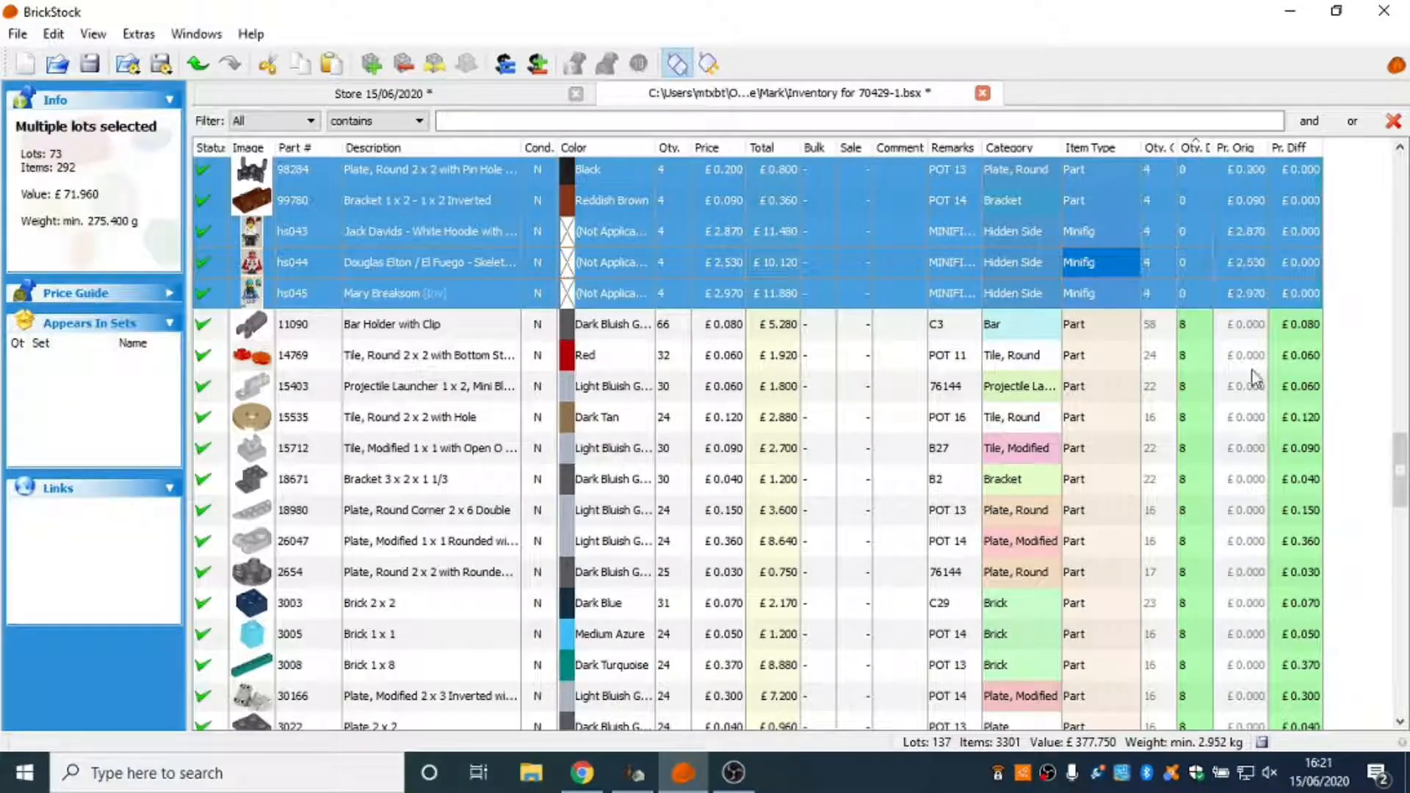
click(1351, 385)
scroll(1143, 235, up, 4)
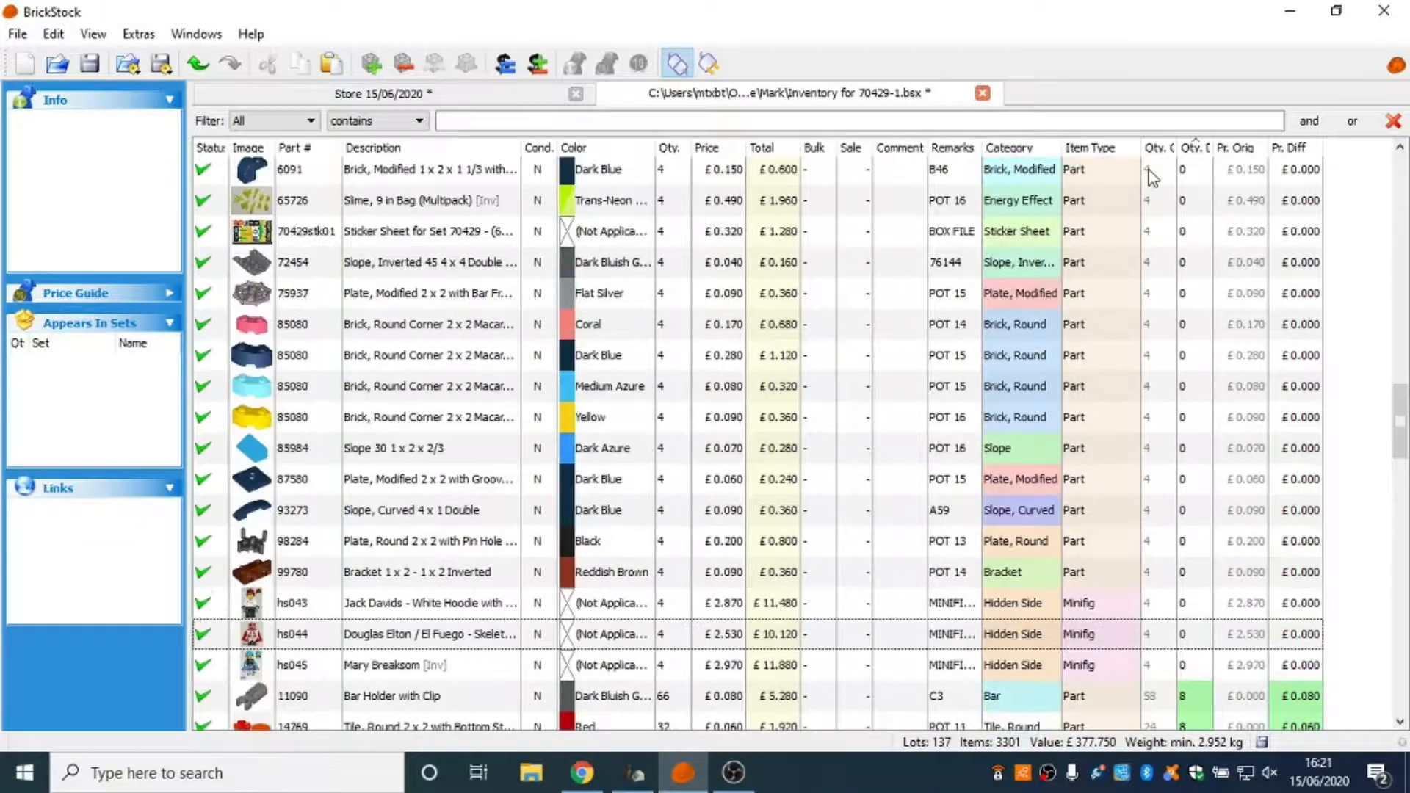
Set the quantity of all lots with a quantity difference of 8, from part 11090 through 98313, to 8.
scroll(1151, 180, down, 5)
click(1197, 269)
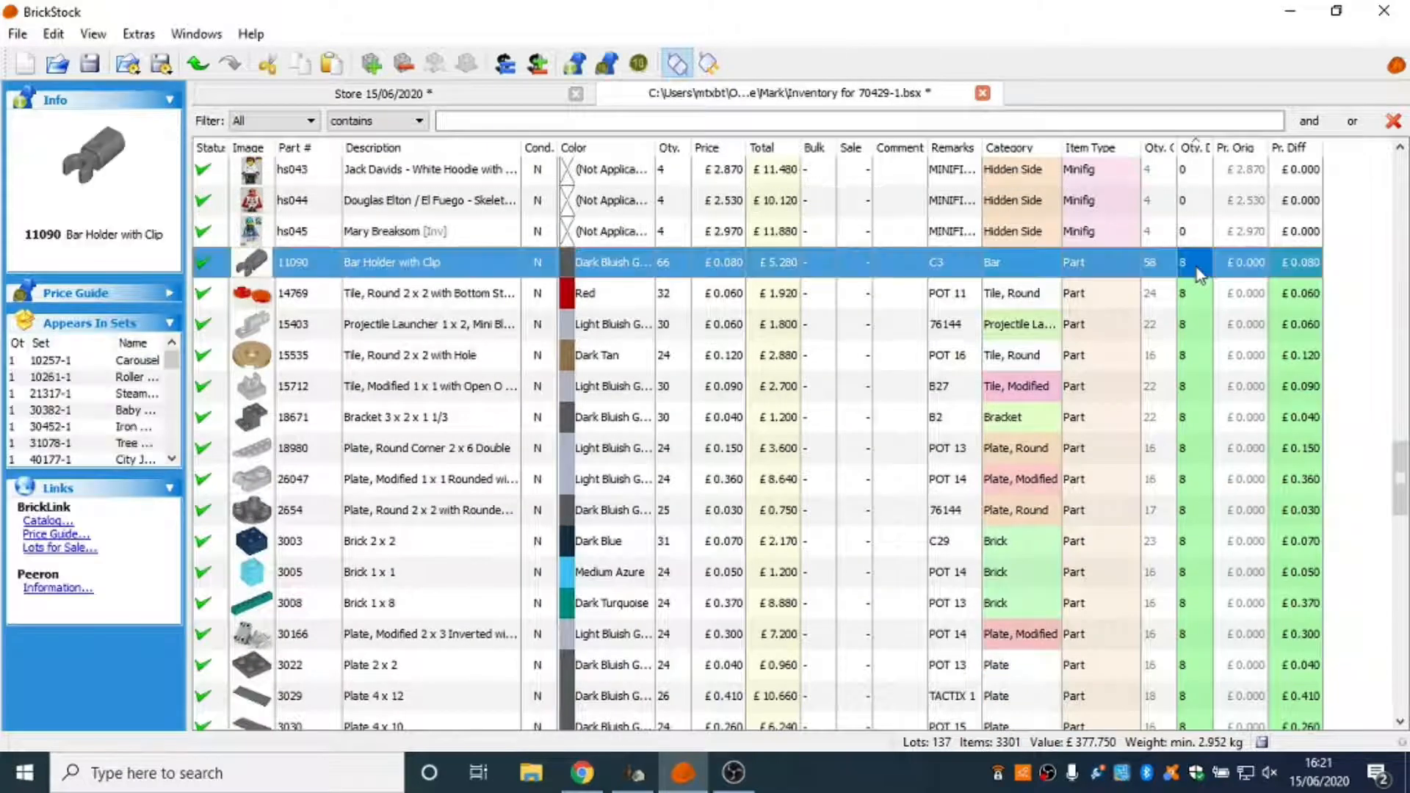
drag(1407, 499, 1407, 628)
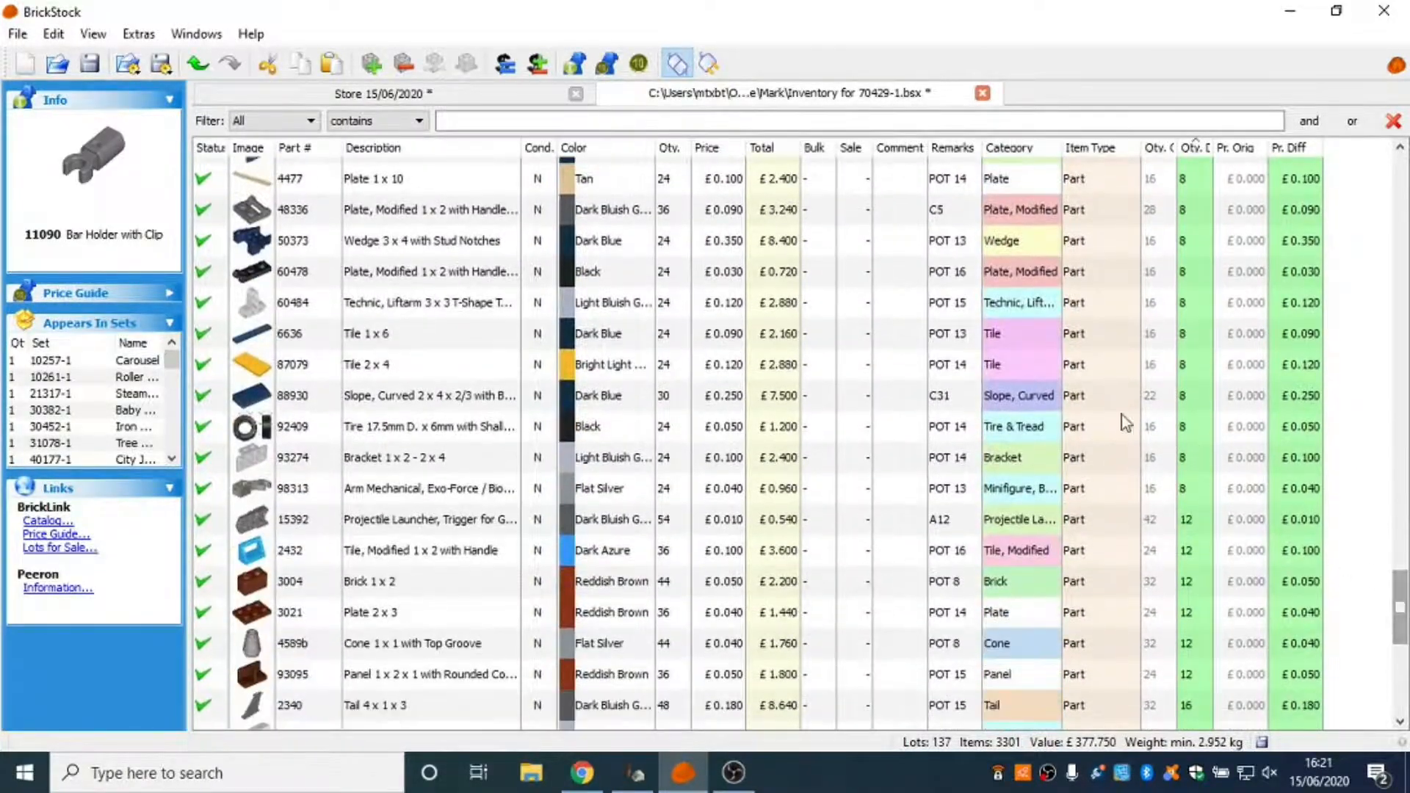
shift+click(1196, 491)
right_click(1149, 448)
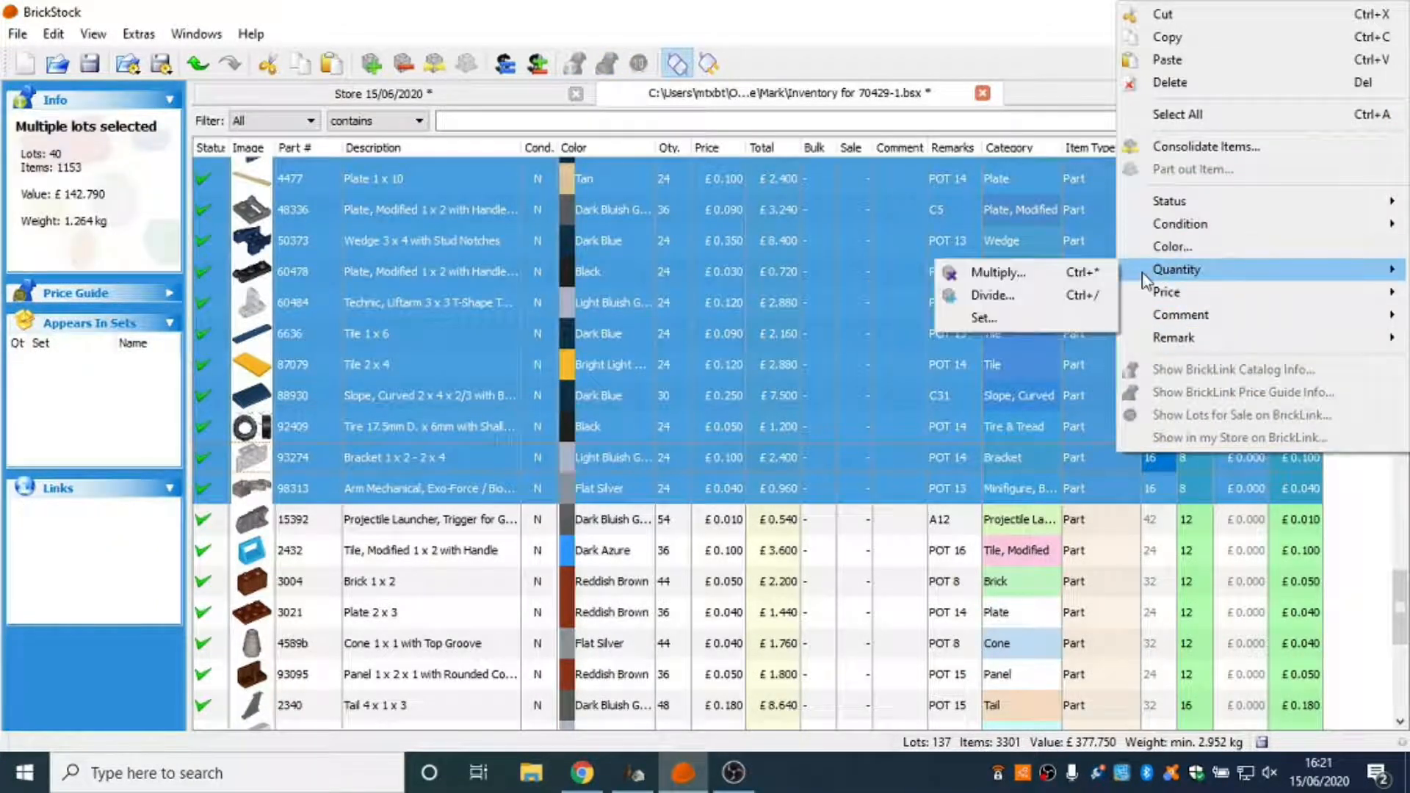
click(1075, 317)
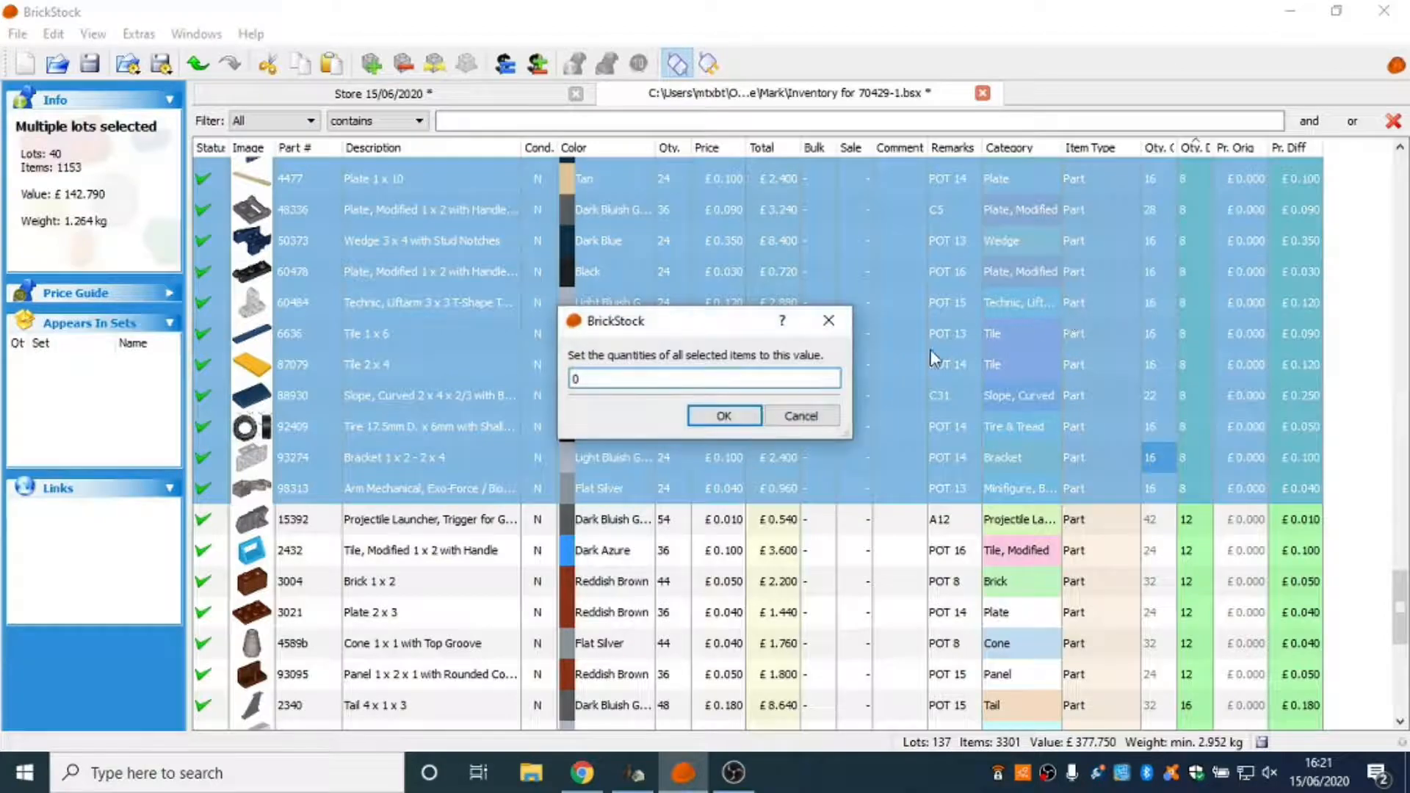
text(8)
click(726, 417)
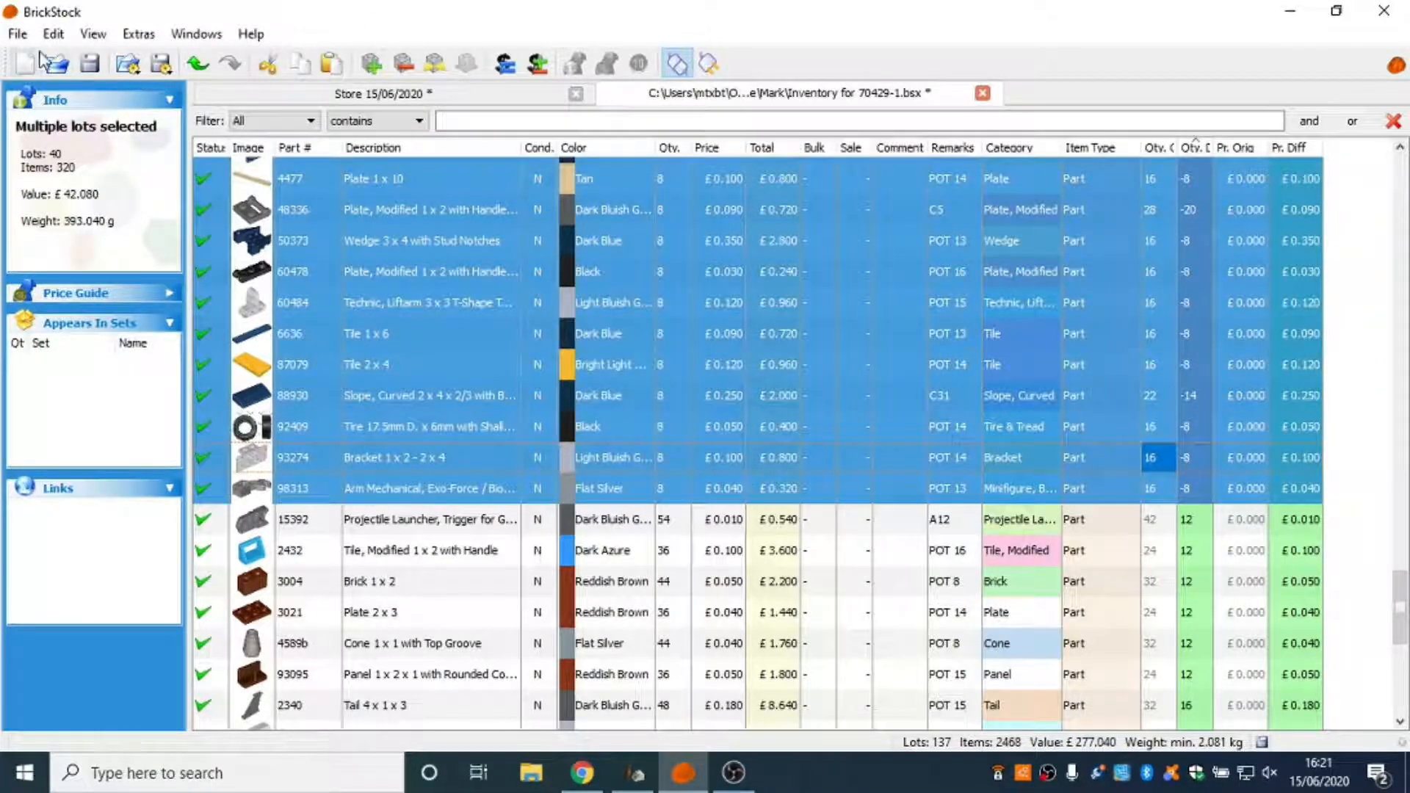
Reset the differences of the selected lots from part 11090 through 98313 and clear the selection.
click(53, 34)
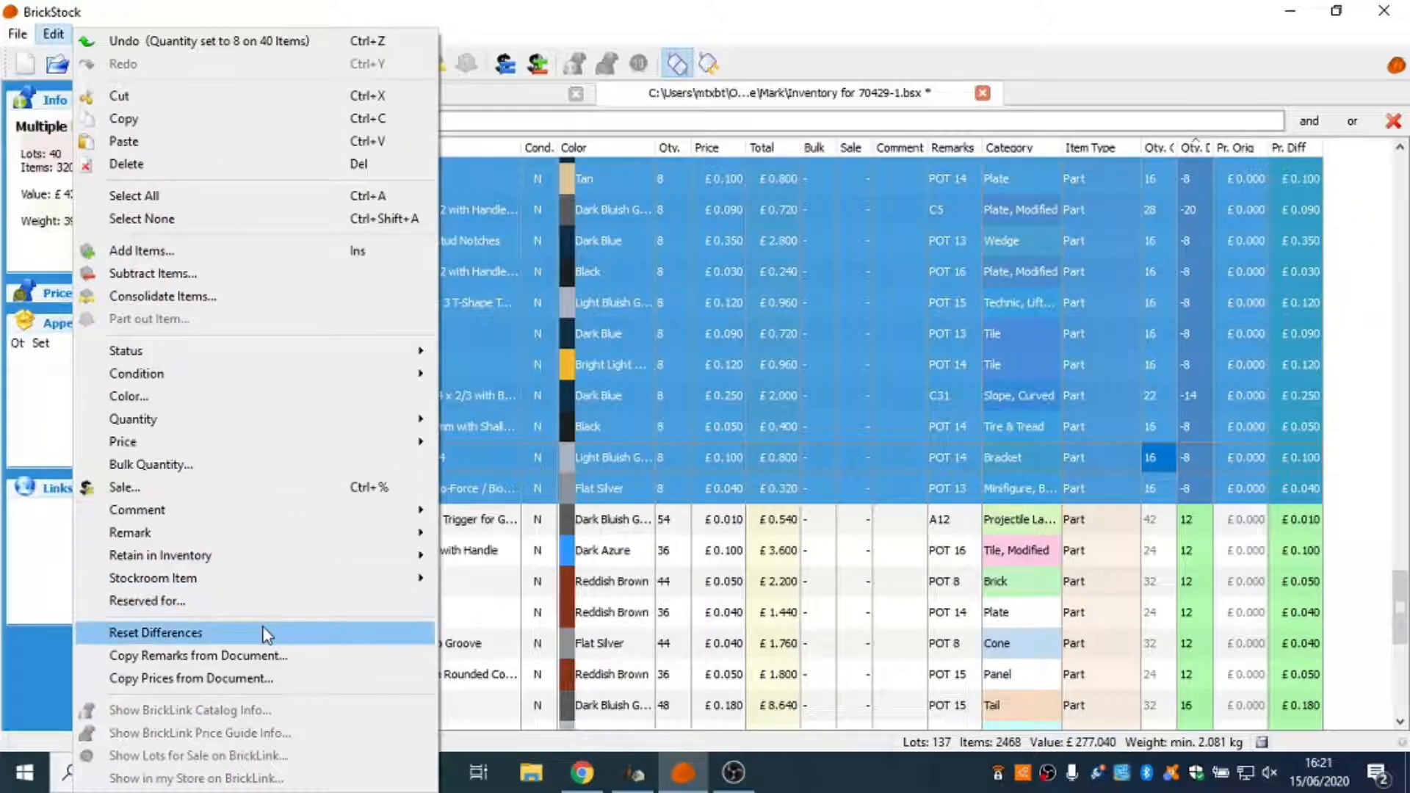
click(266, 631)
drag(1332, 397, 1351, 440)
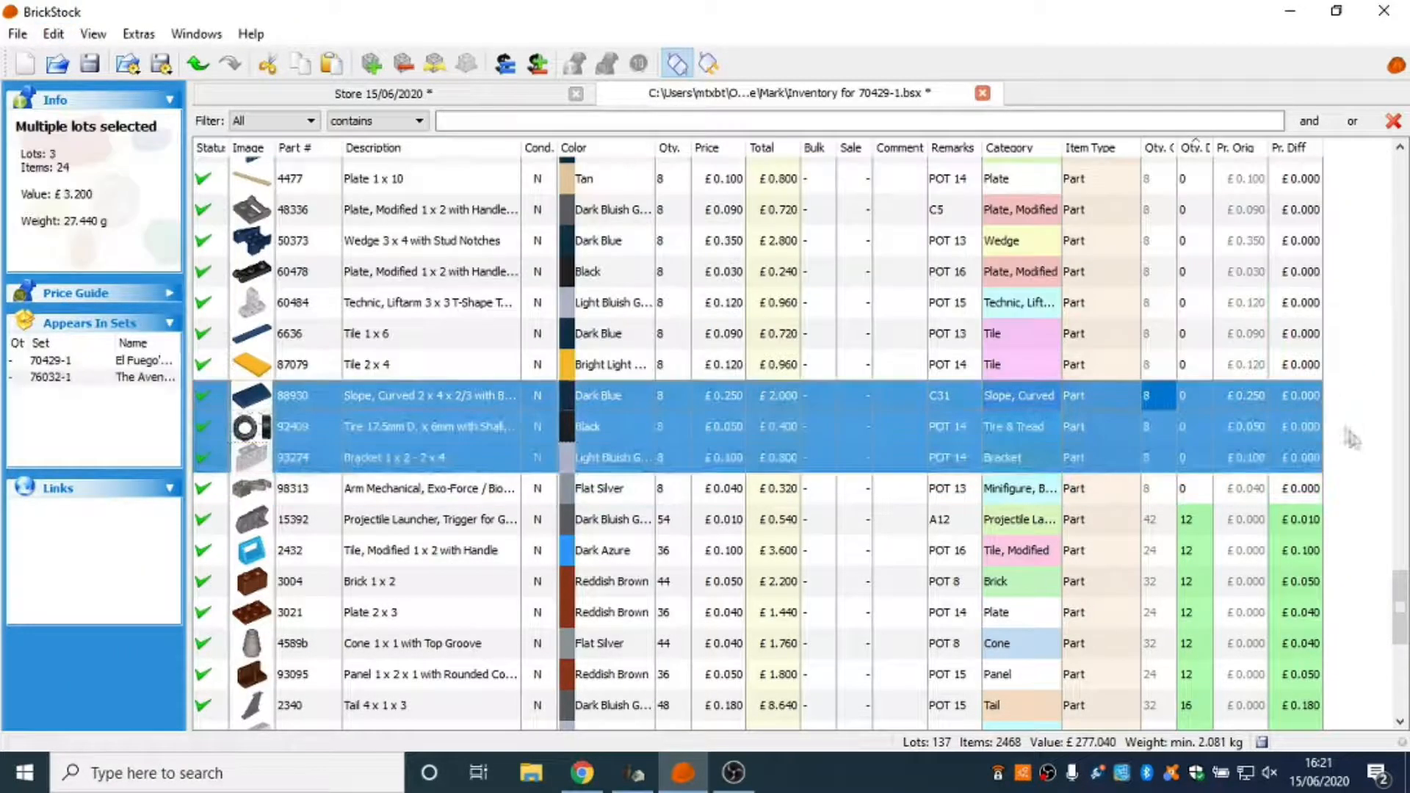
click(1373, 545)
Set the quantity of all lots with a quantity difference of 12, from part 15392 through 93095, to 12.
scroll(1371, 544, down, 3)
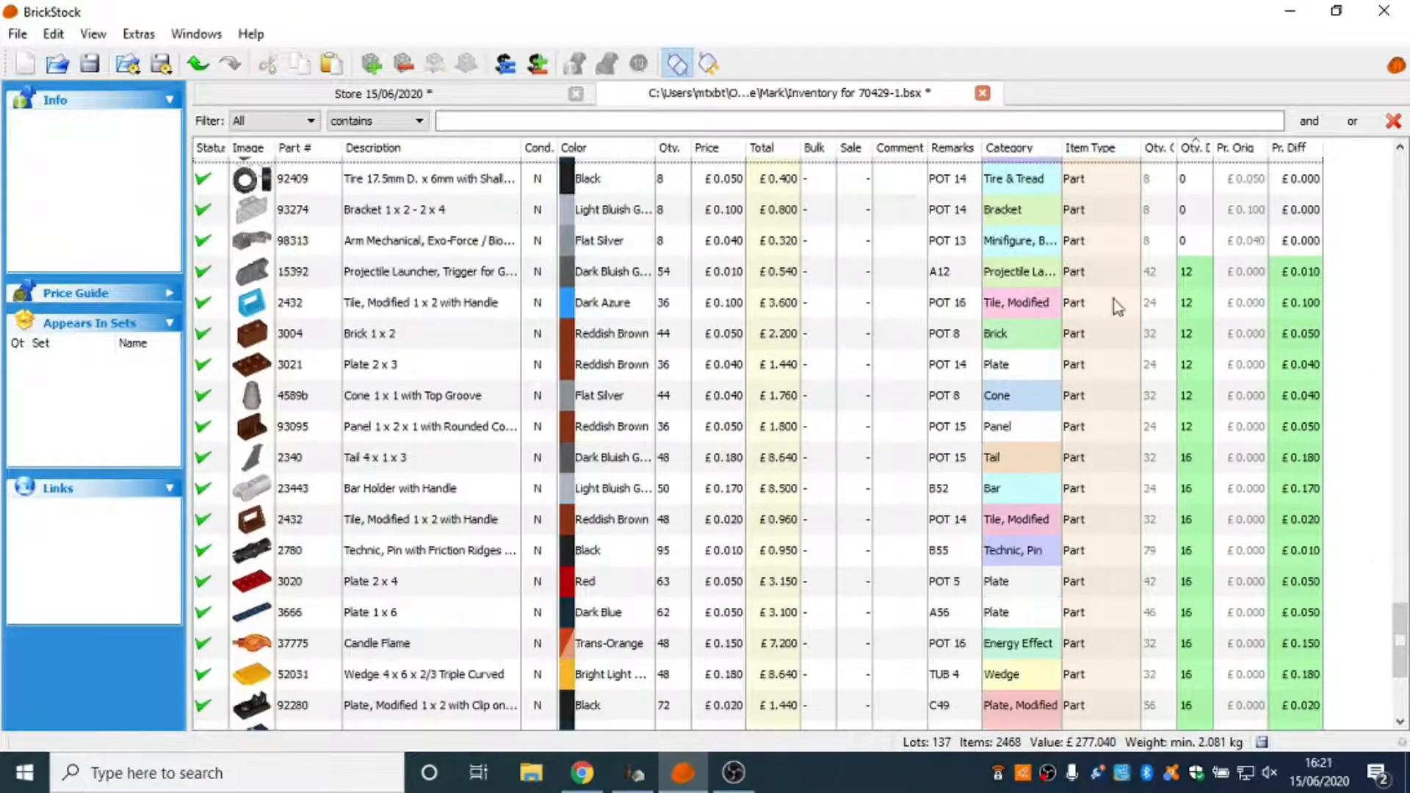
click(1150, 277)
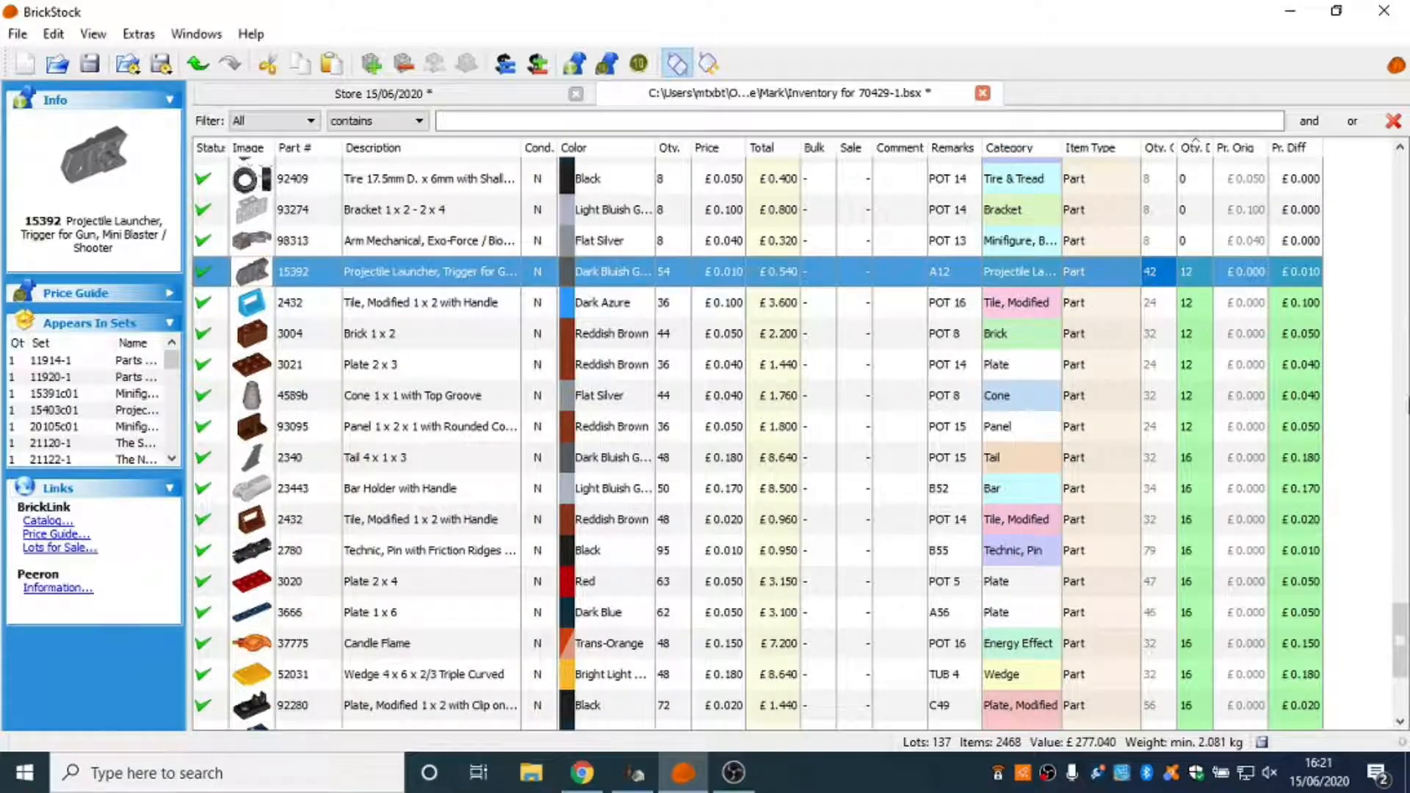
scroll(1399, 635, down, 1)
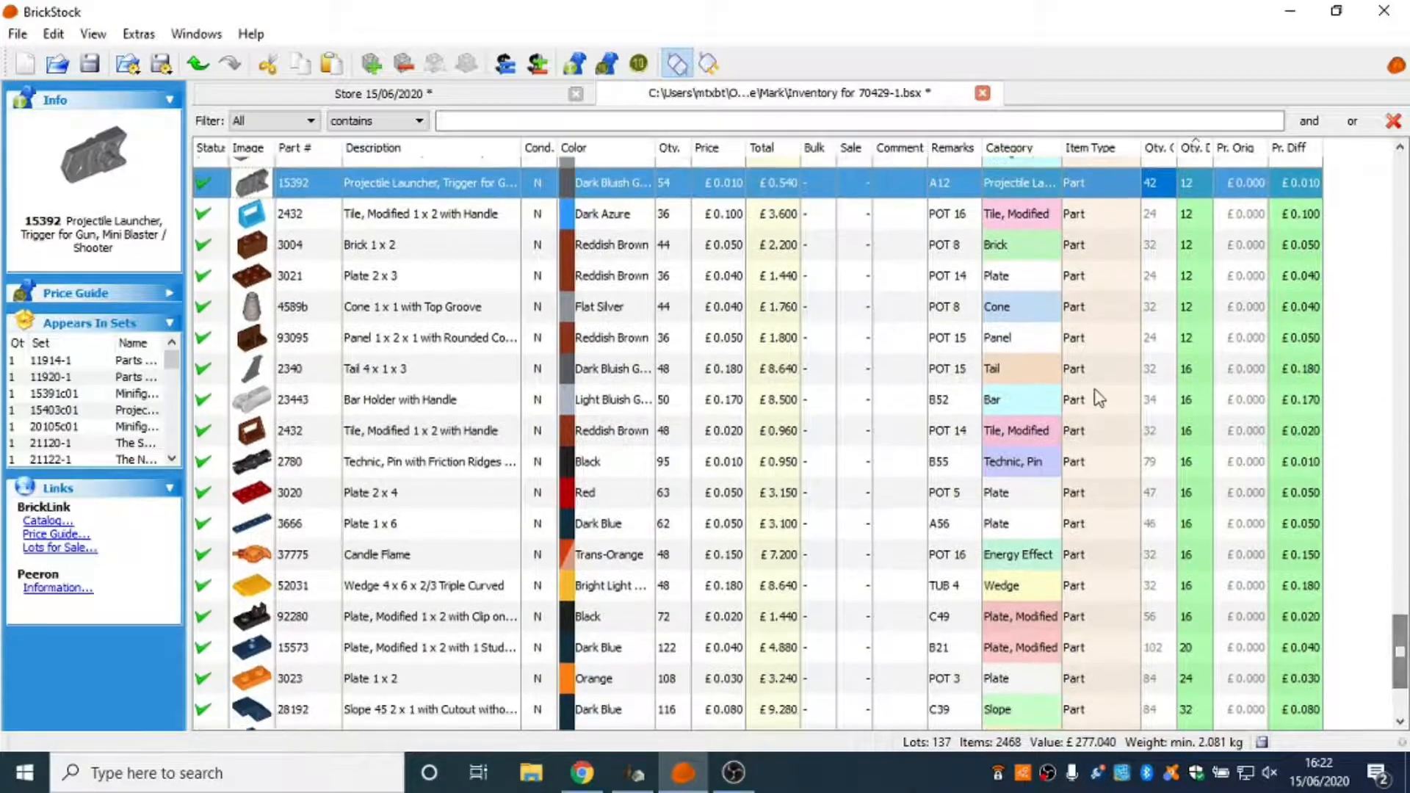
shift+click(1153, 345)
right_click(1106, 289)
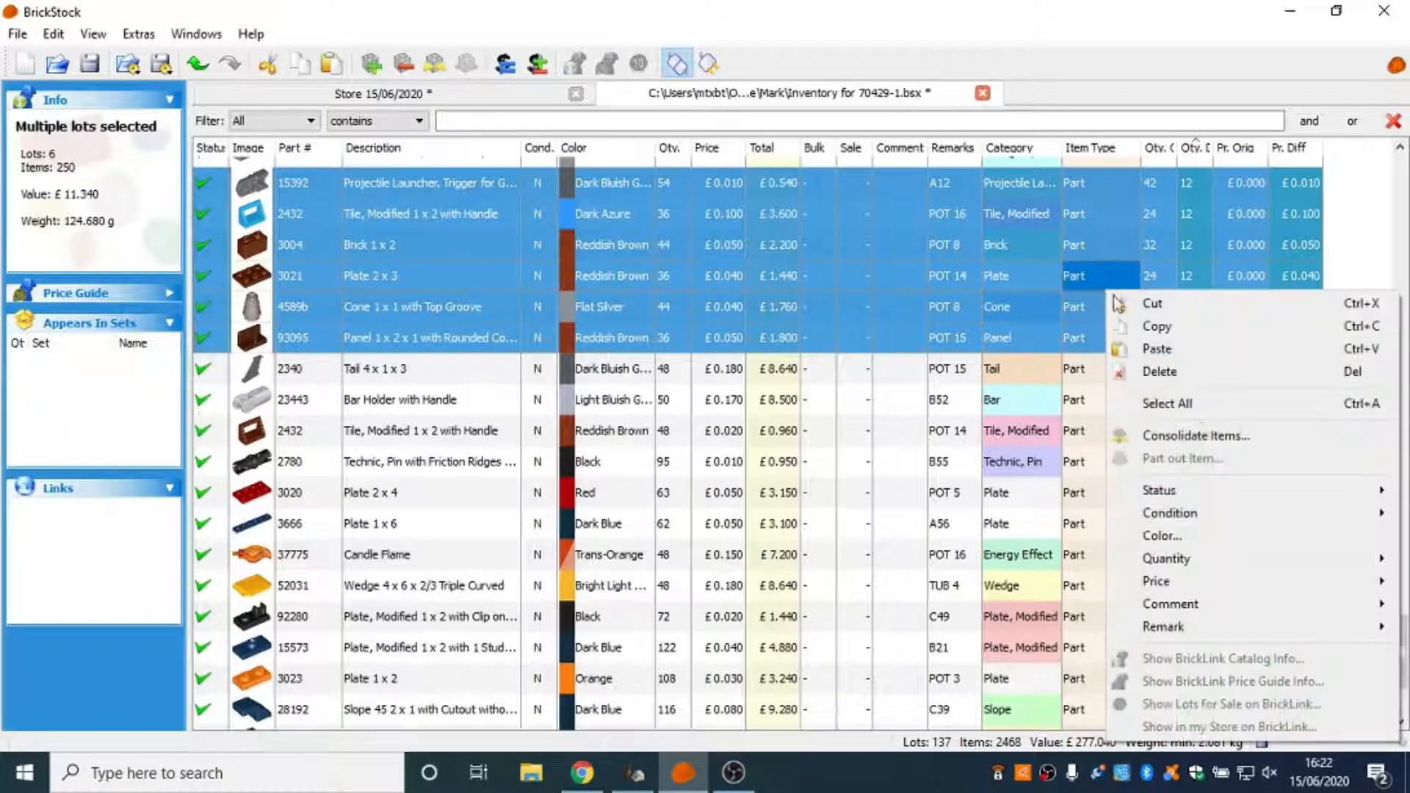
mouse_move(1246, 579)
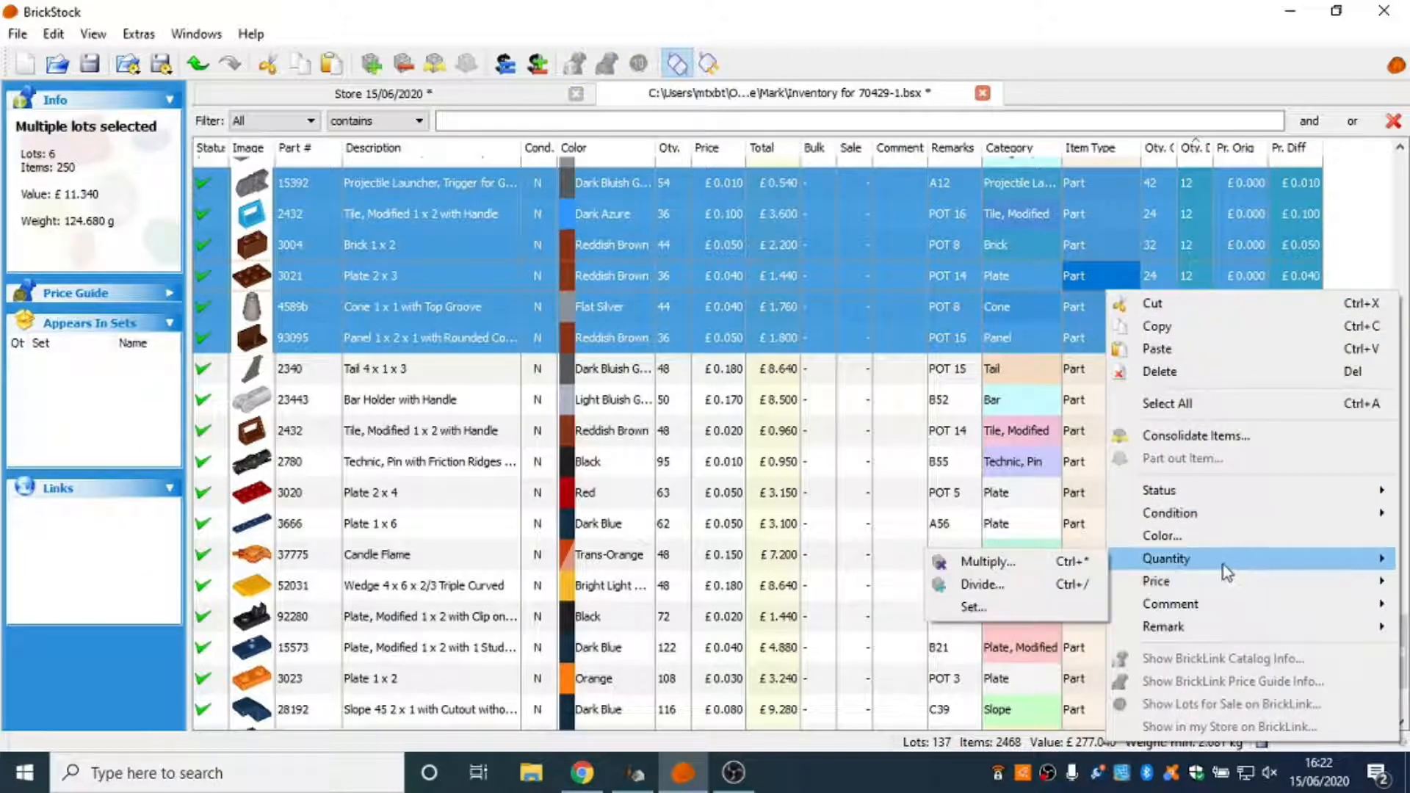
click(1086, 609)
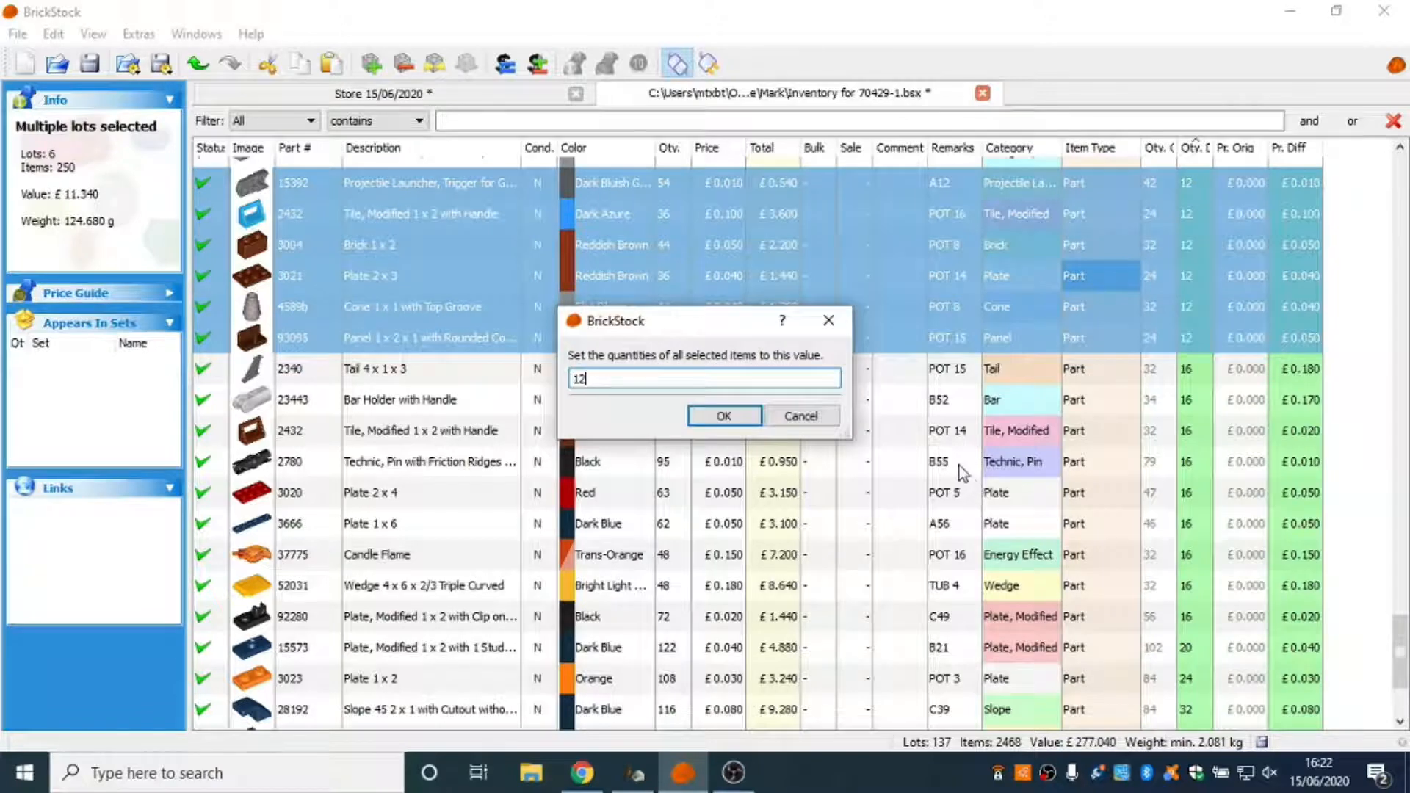
key(Return)
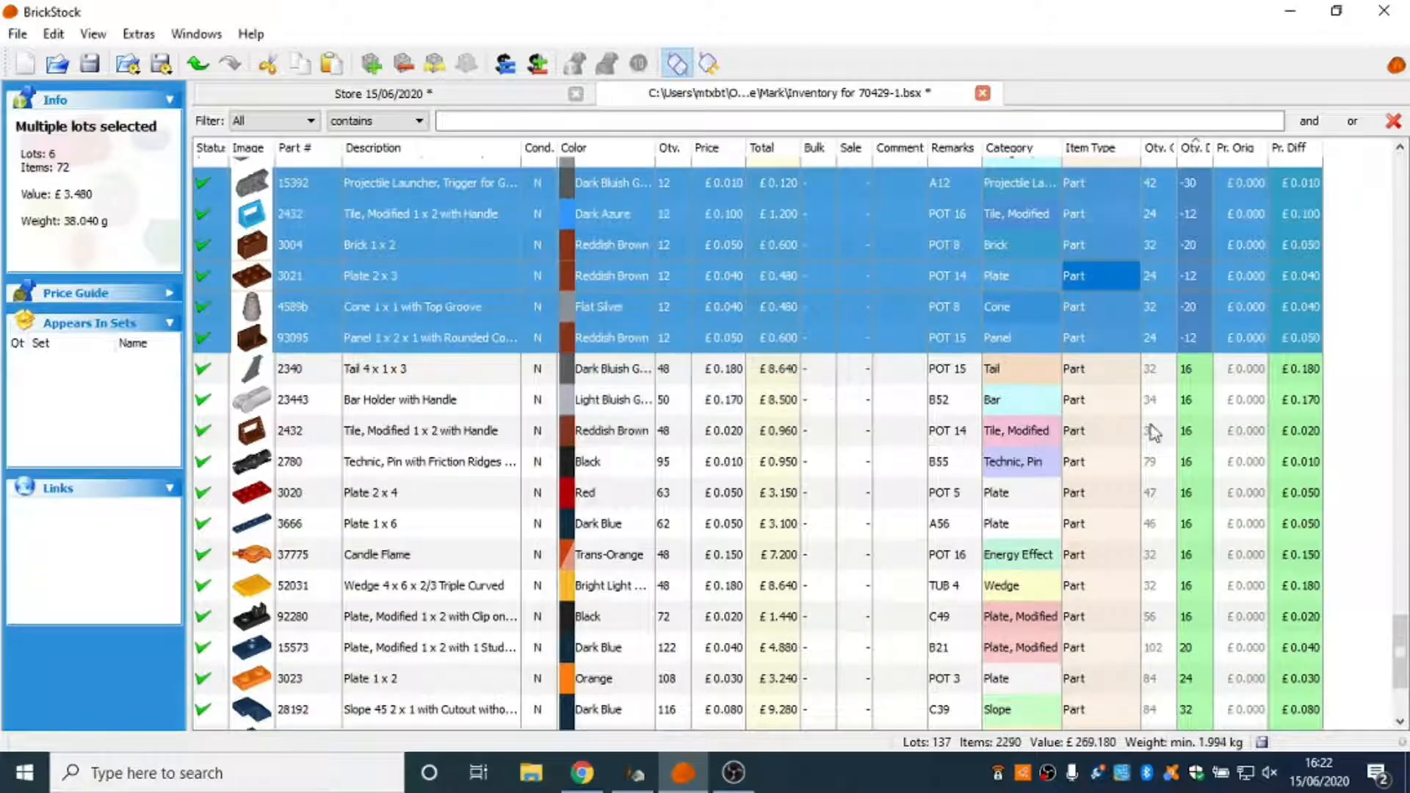
Set the quantity of all lots with a quantity difference of 16, from part 2340 through 92280, to 16.
click(1168, 374)
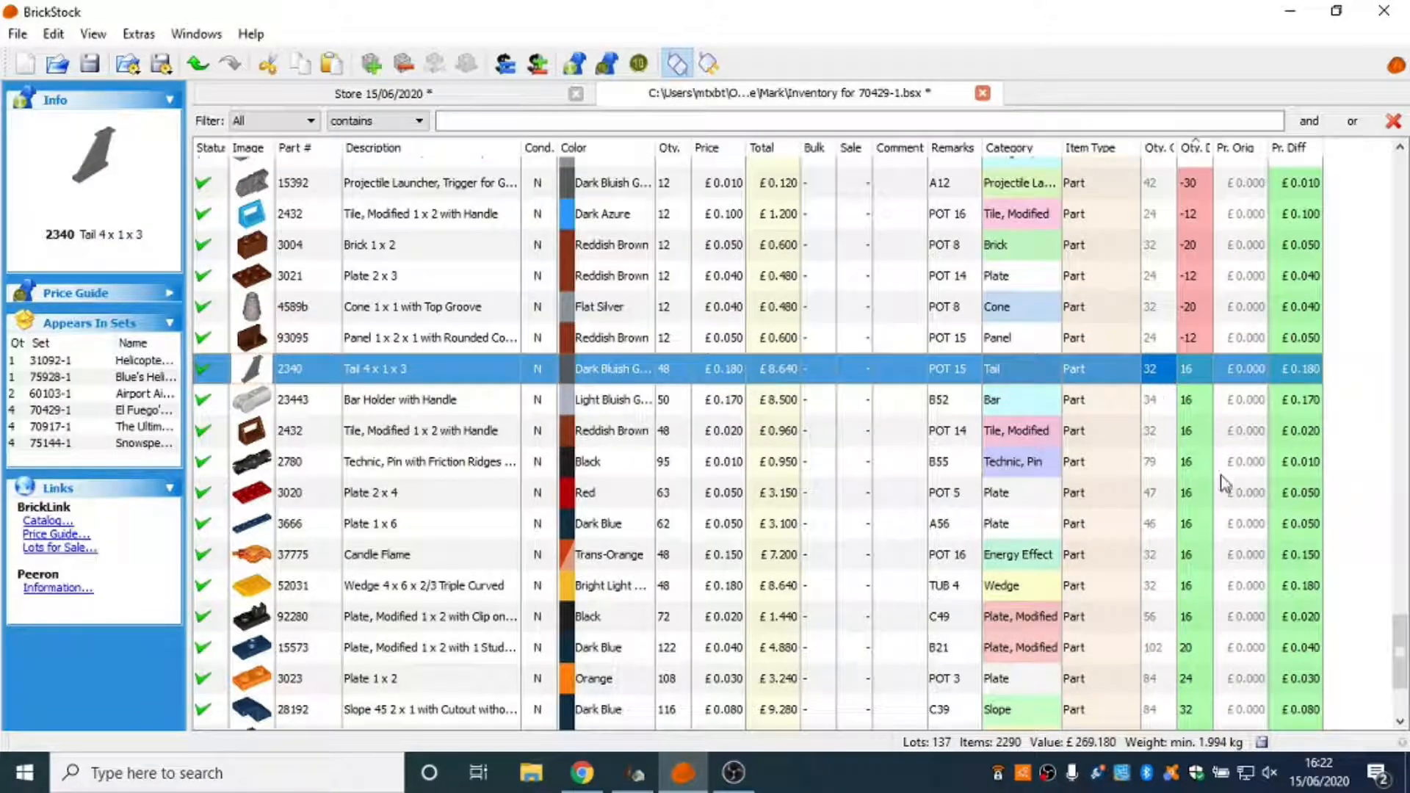
shift+click(1204, 617)
right_click(1196, 610)
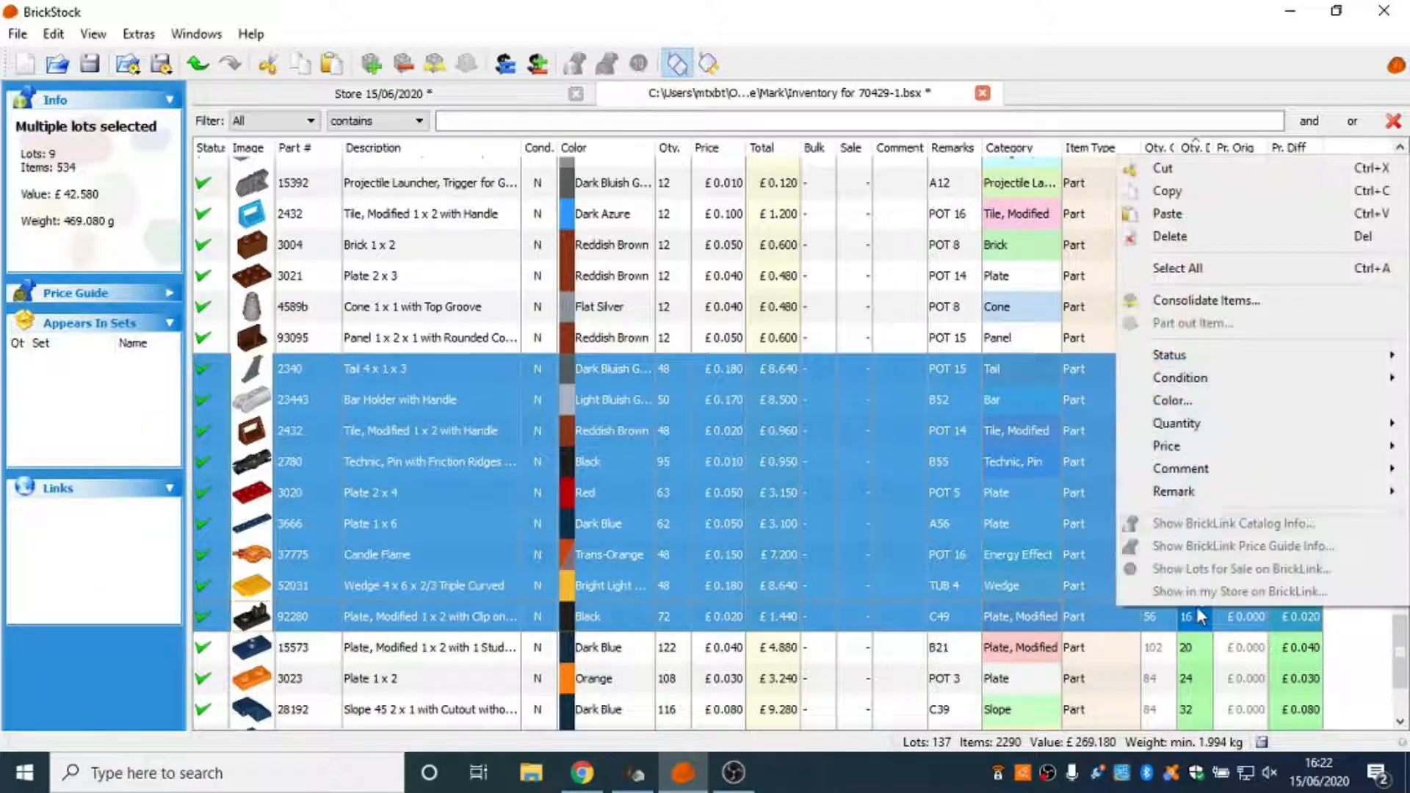
mouse_move(1181, 425)
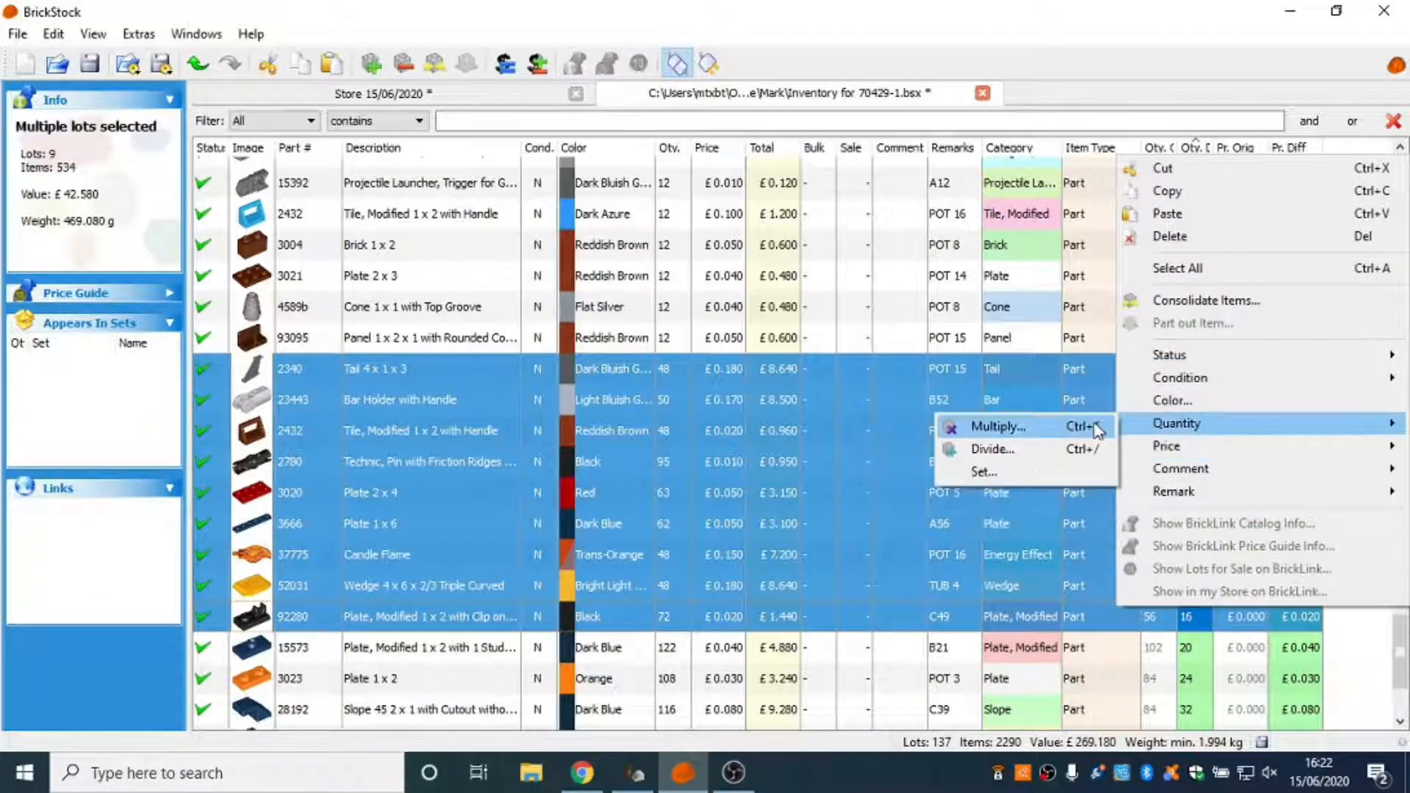
click(1067, 466)
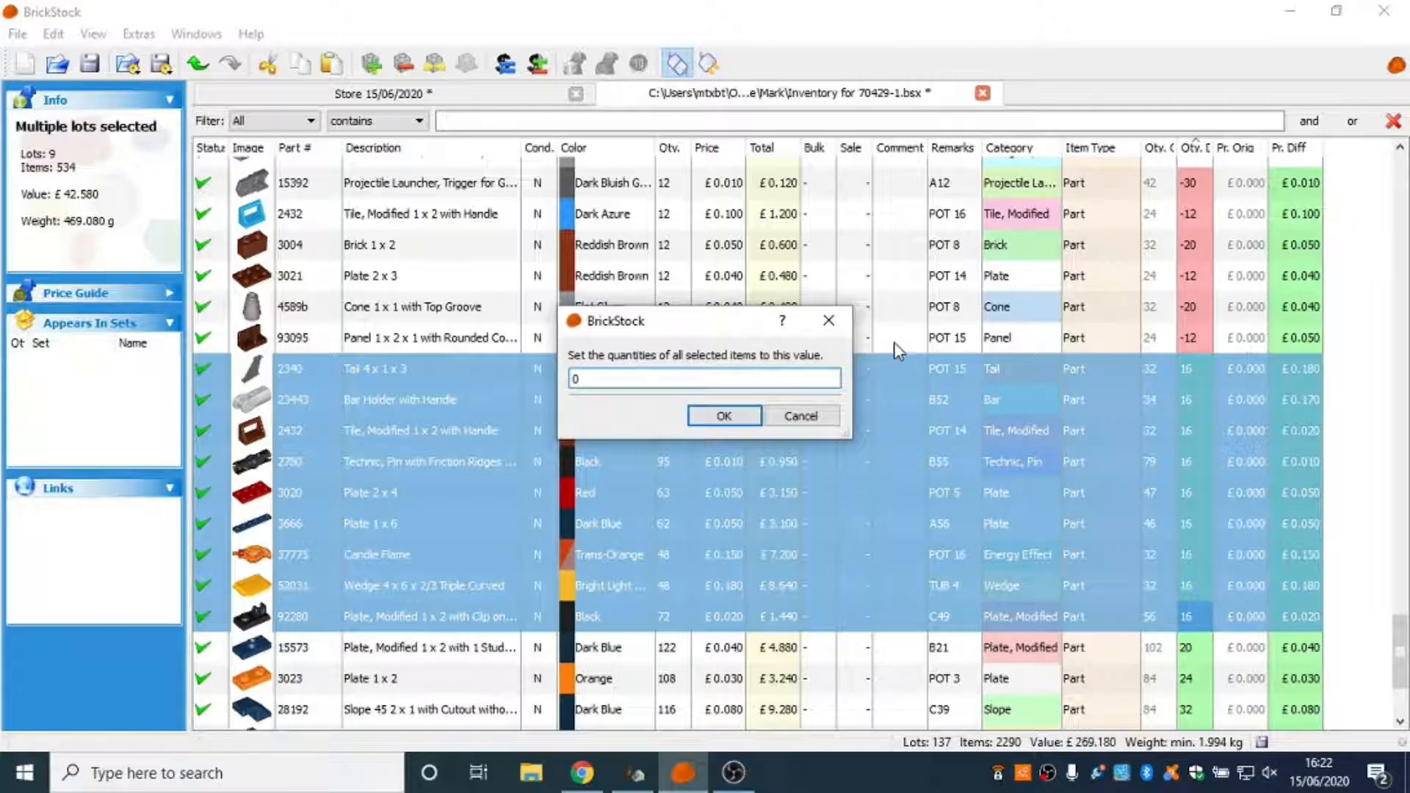
key(BackSpace)
text(16)
key(Return)
scroll(1090, 472, down, 2)
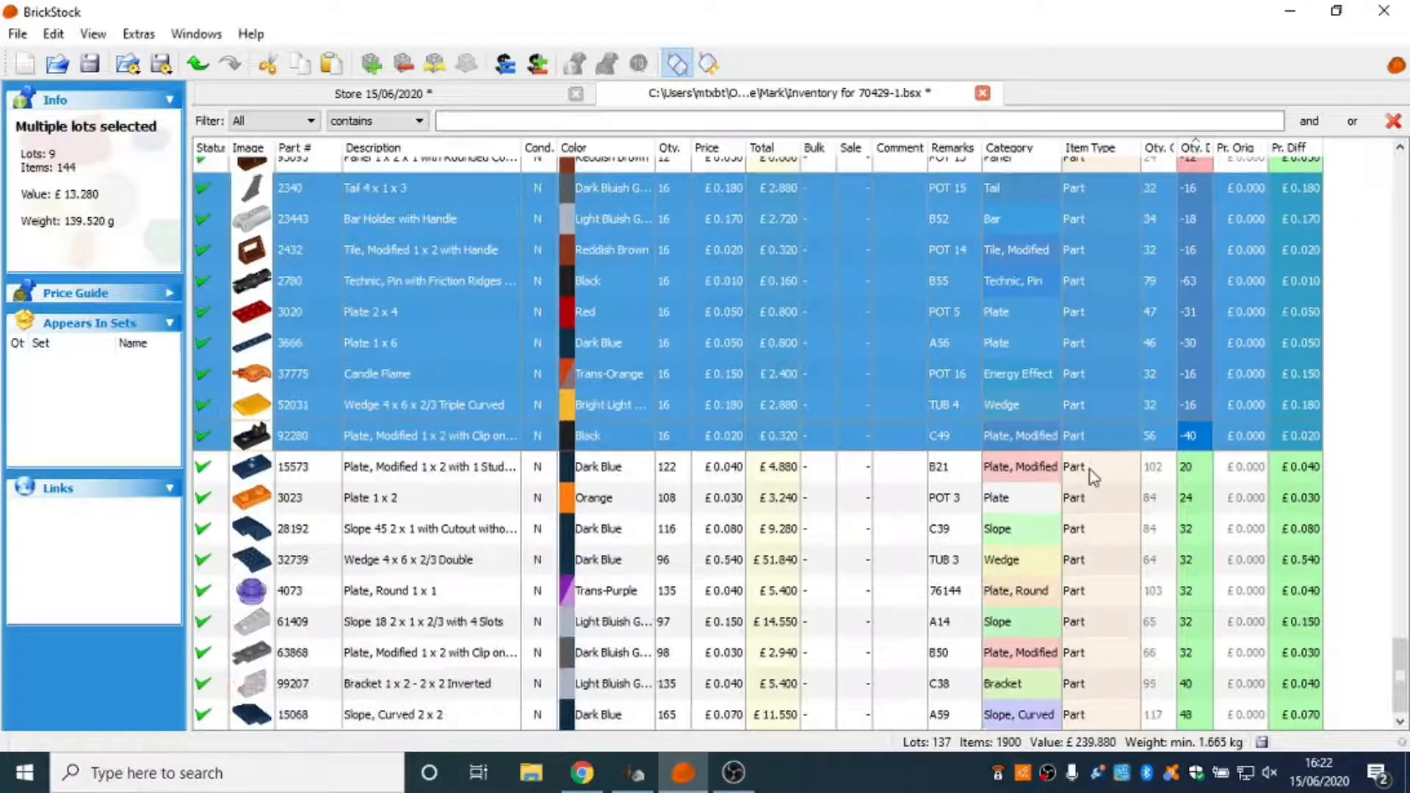
Set the quantity of the dark blue part 15573 lot to 20.
click(1200, 476)
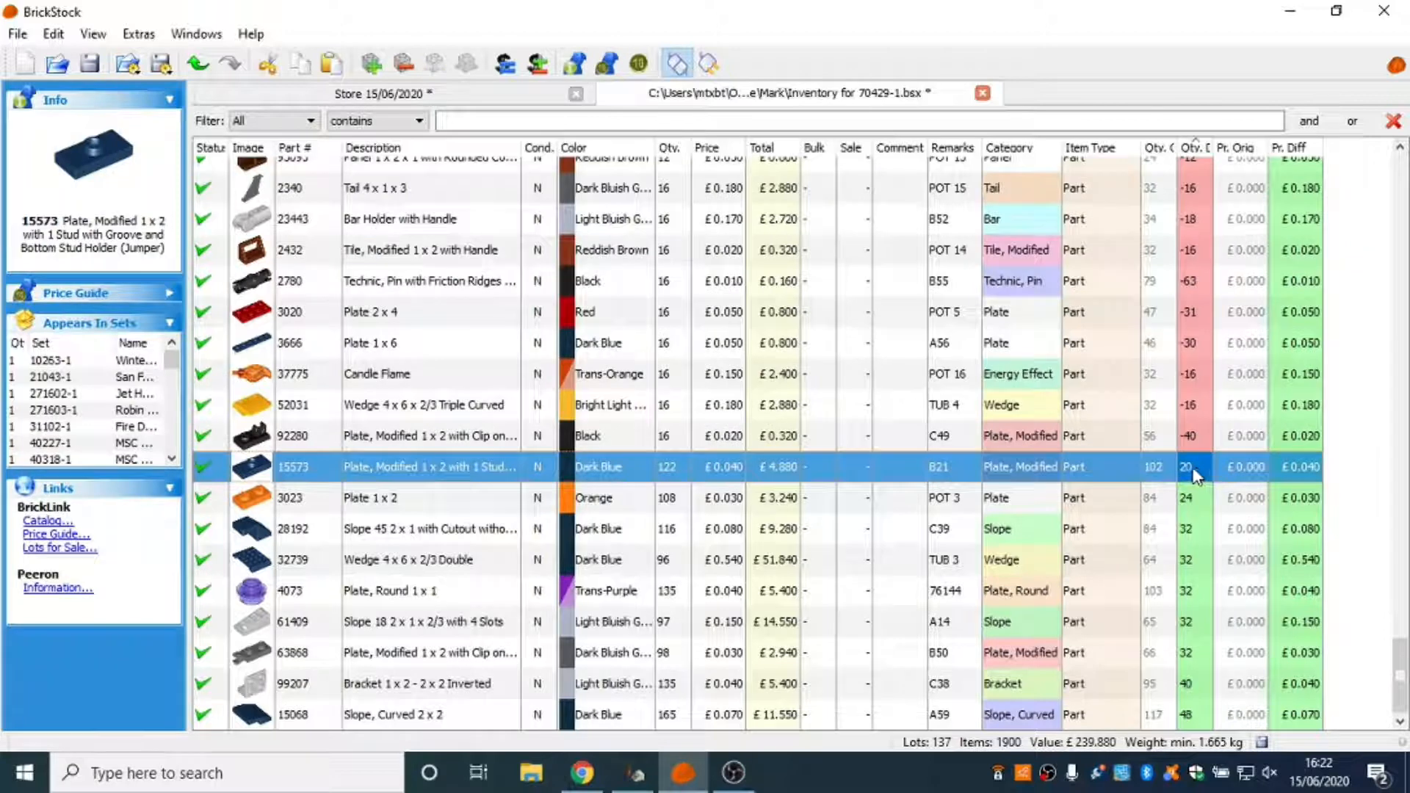
right_click(1197, 476)
mouse_move(1180, 297)
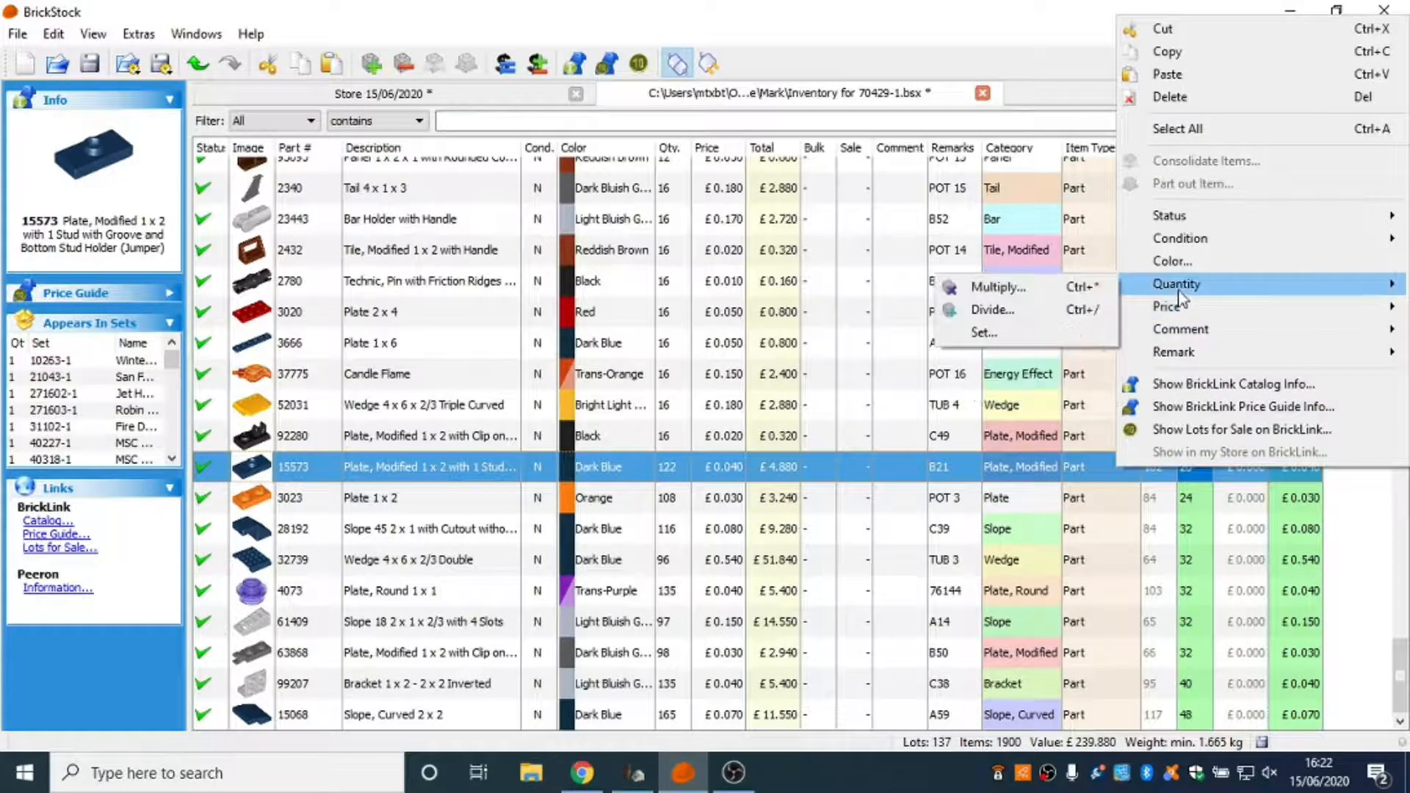
click(1067, 340)
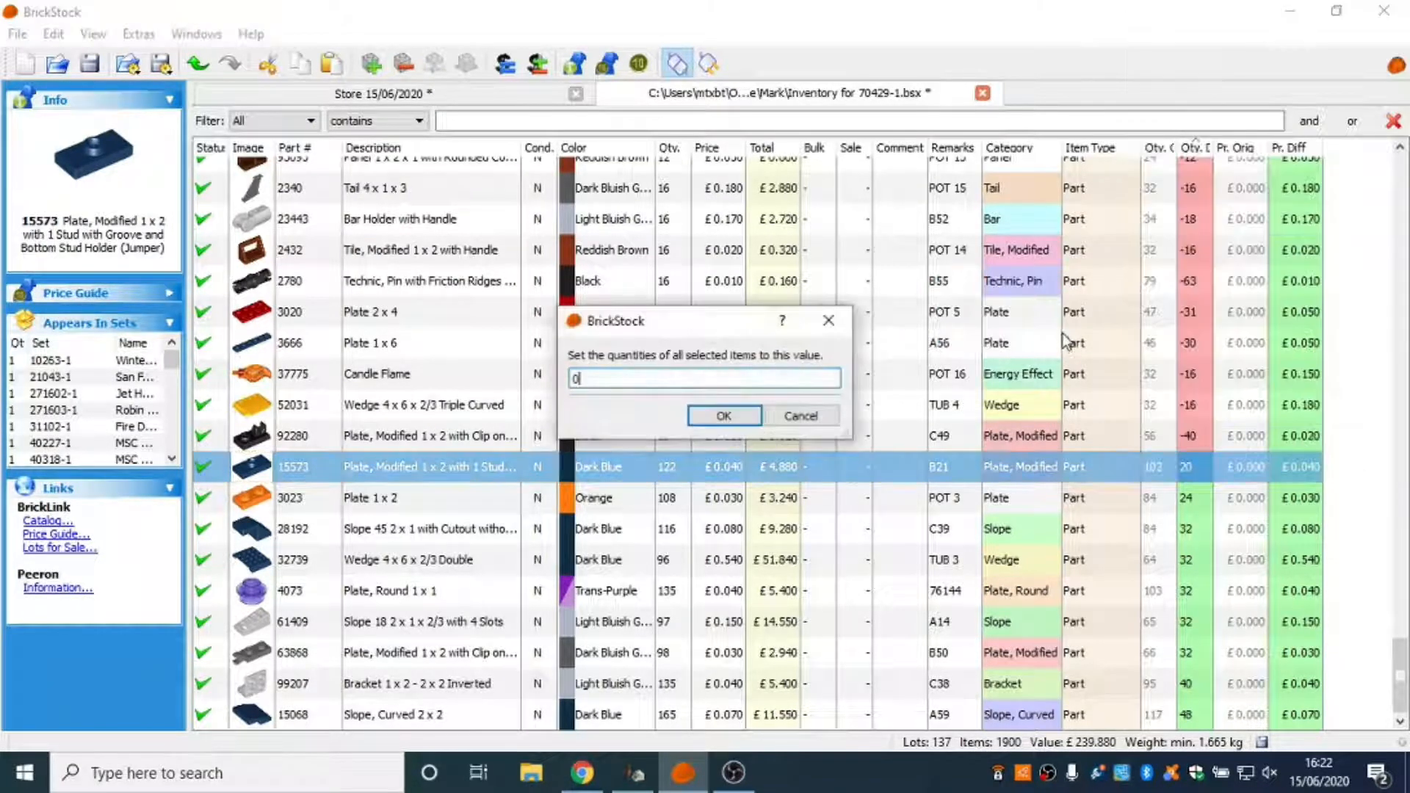
text(20)
key(Return)
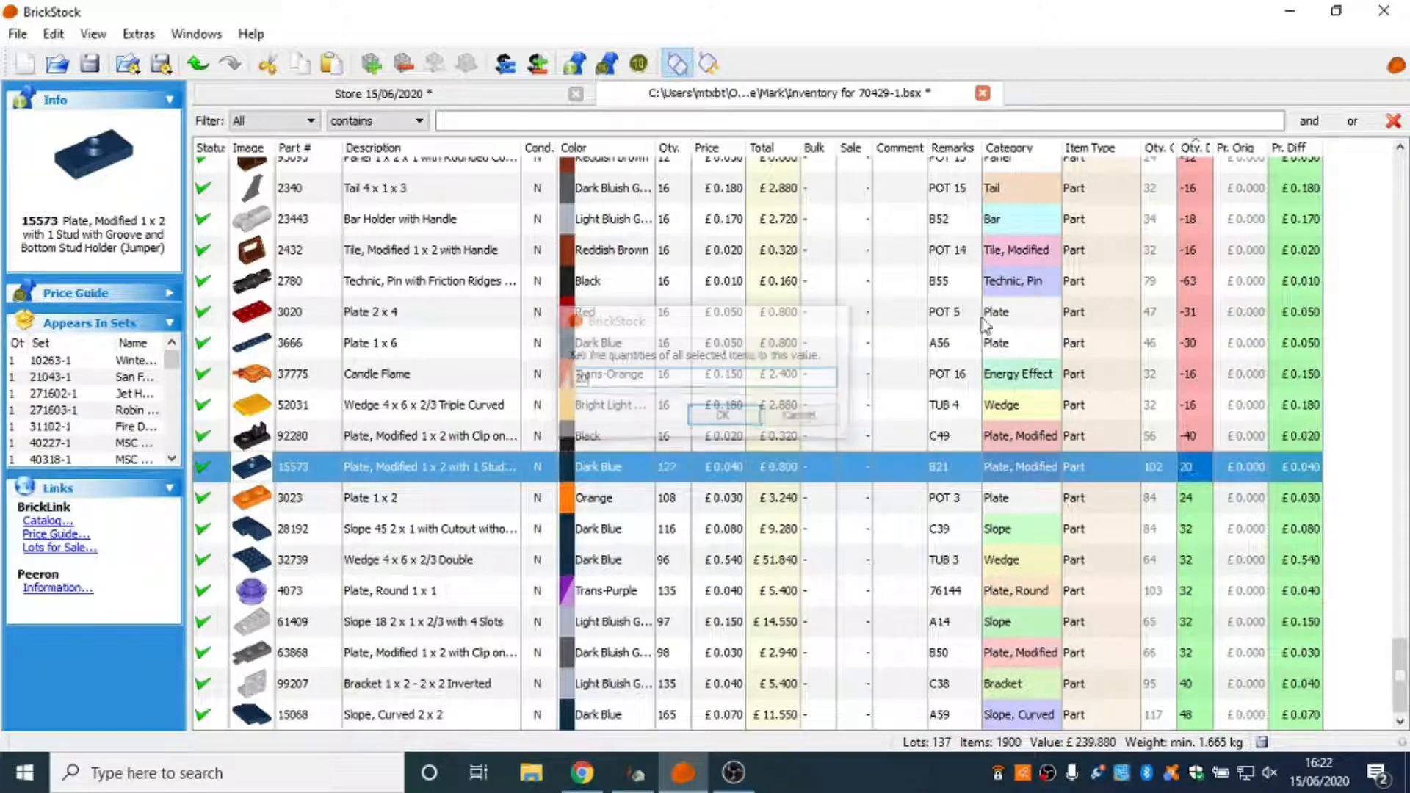
Set the quantity of the orange Plate 1 x 2 (part 3023) lot to 24.
click(1196, 501)
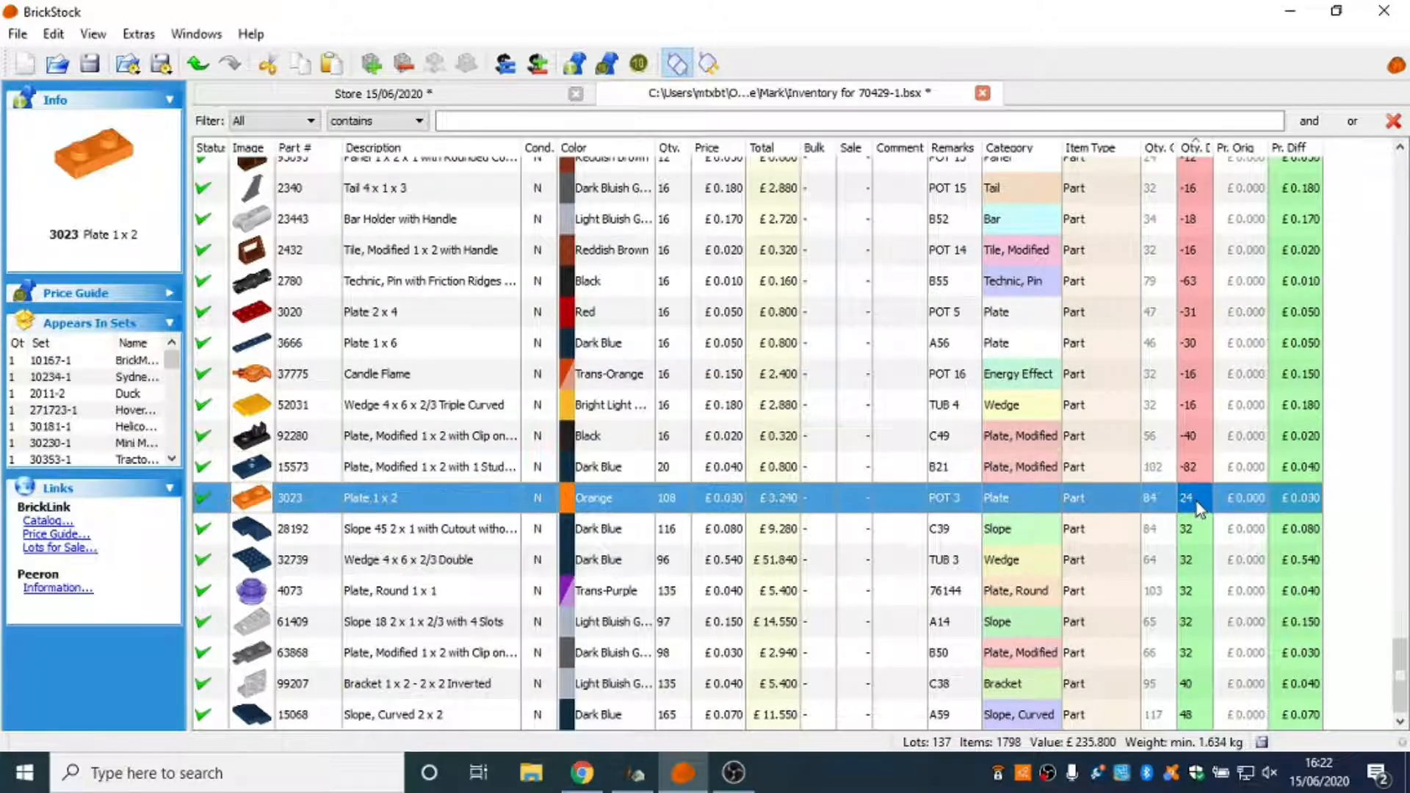
right_click(1196, 500)
mouse_move(1175, 349)
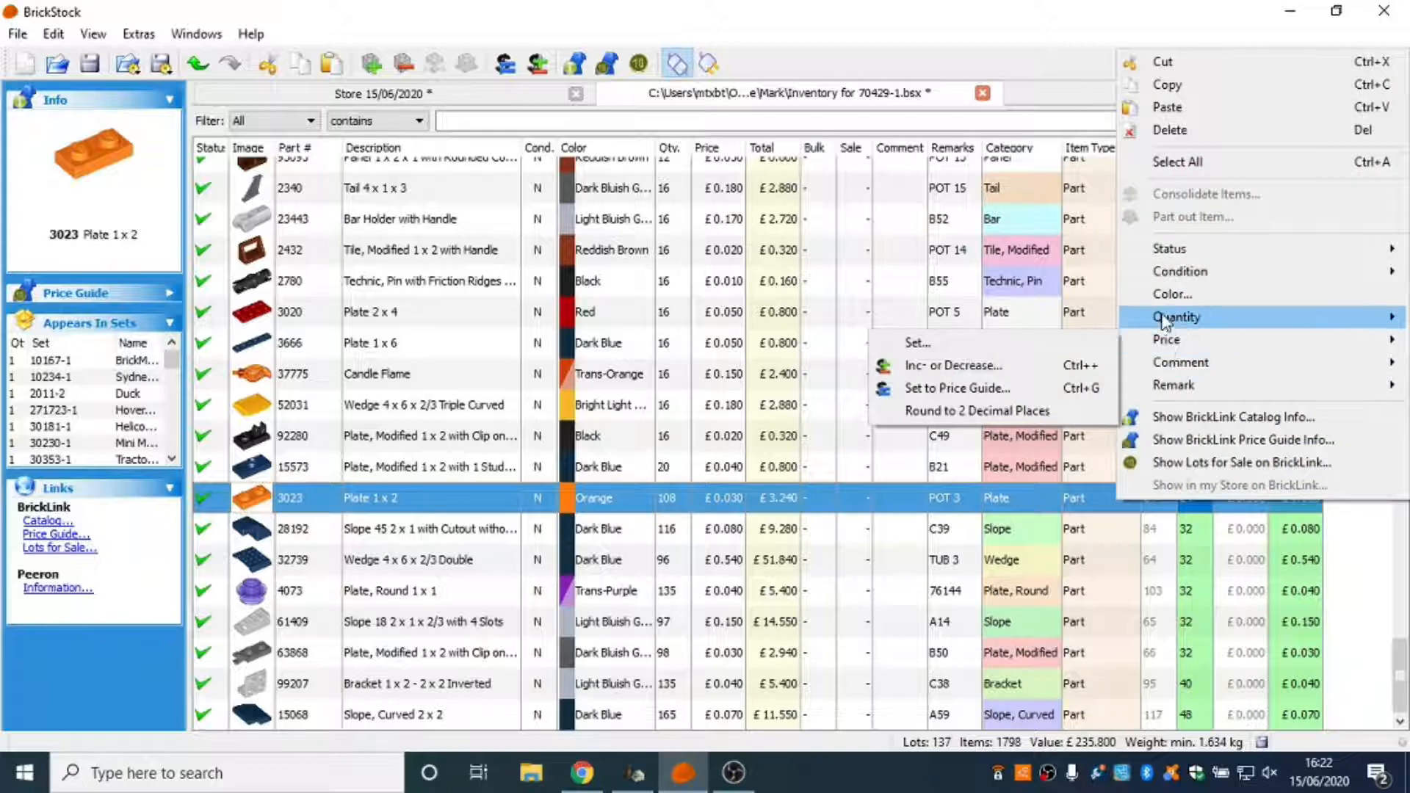
click(1074, 371)
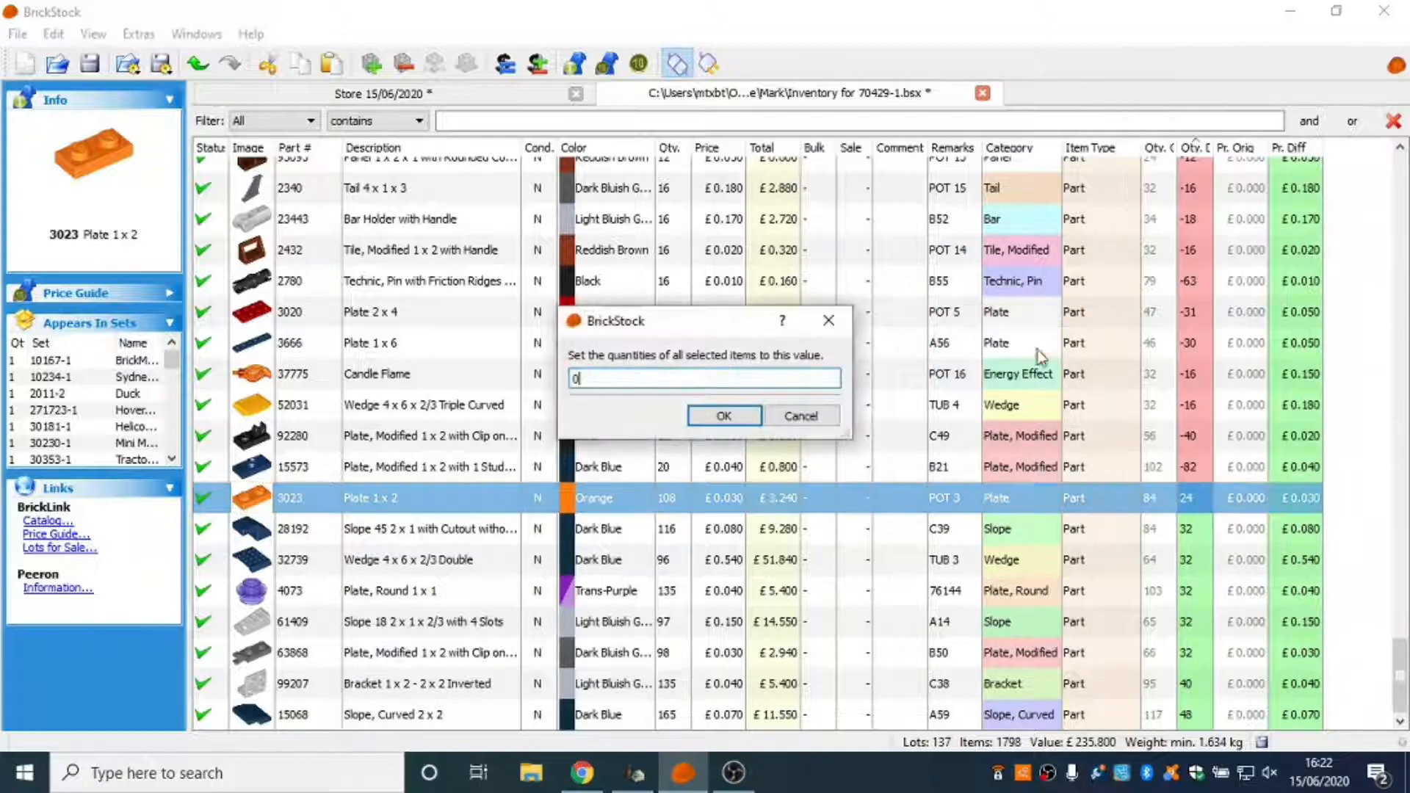
key(Return)
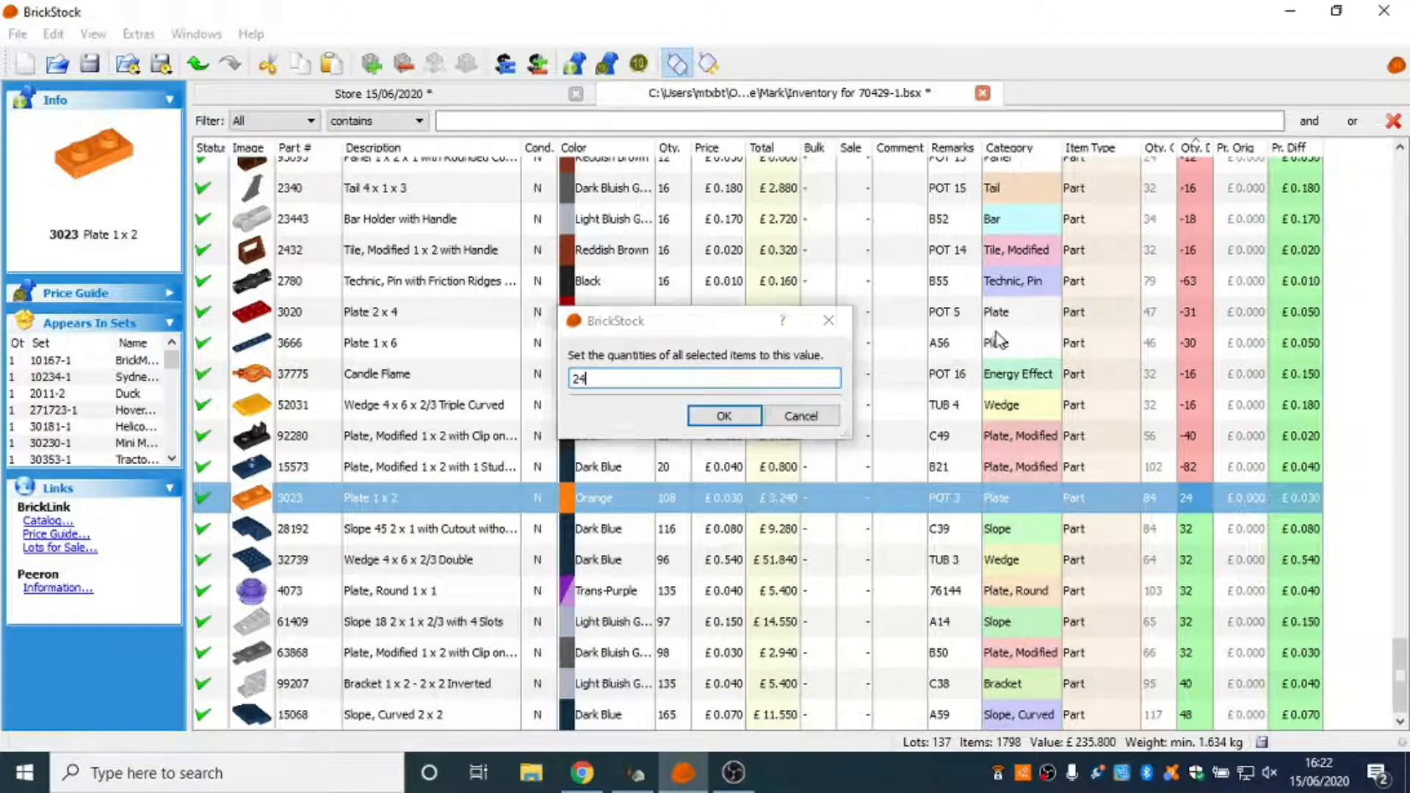
Set the quantity of all lots with a quantity difference of 32, from part 28192 through 63868, to 32.
click(1202, 530)
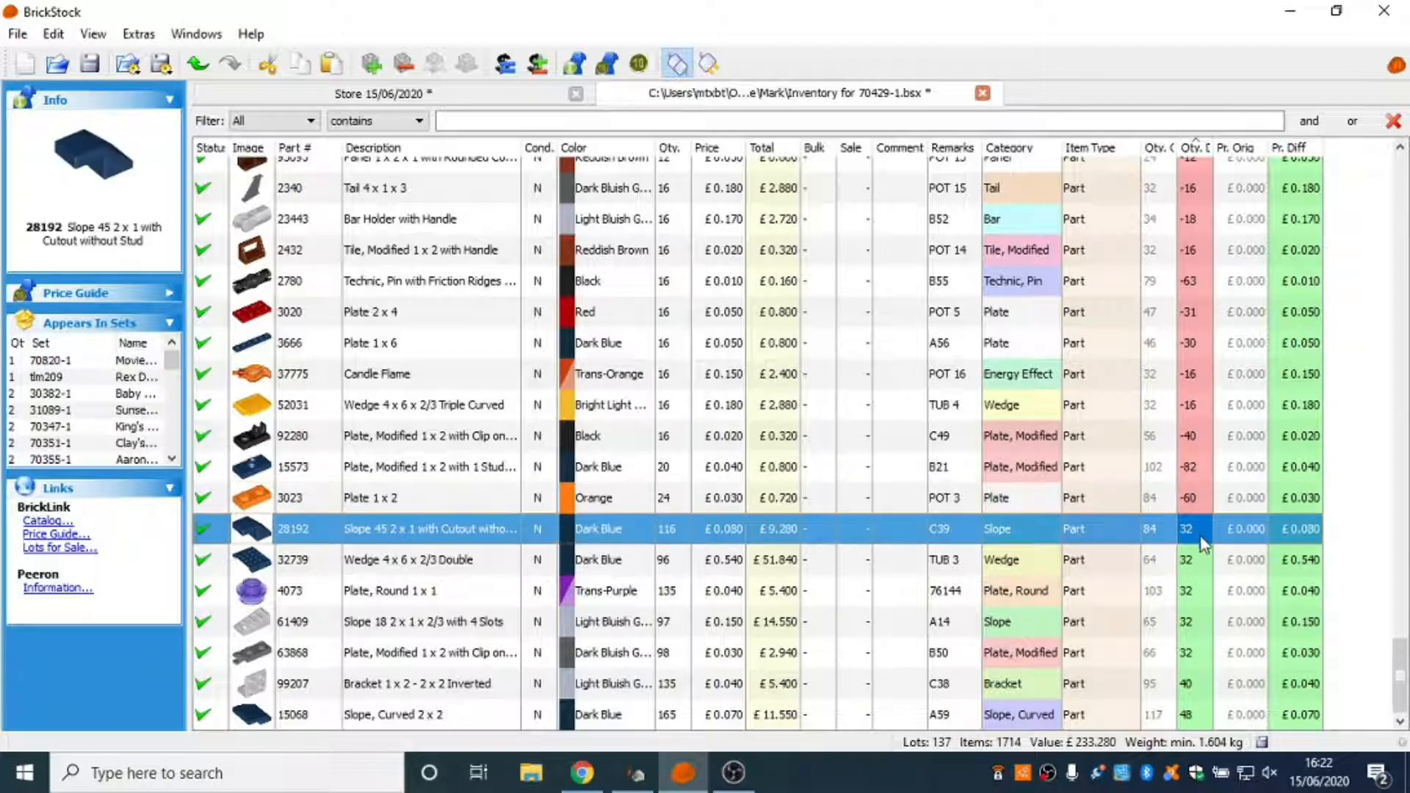
shift+click(1204, 652)
right_click(1162, 589)
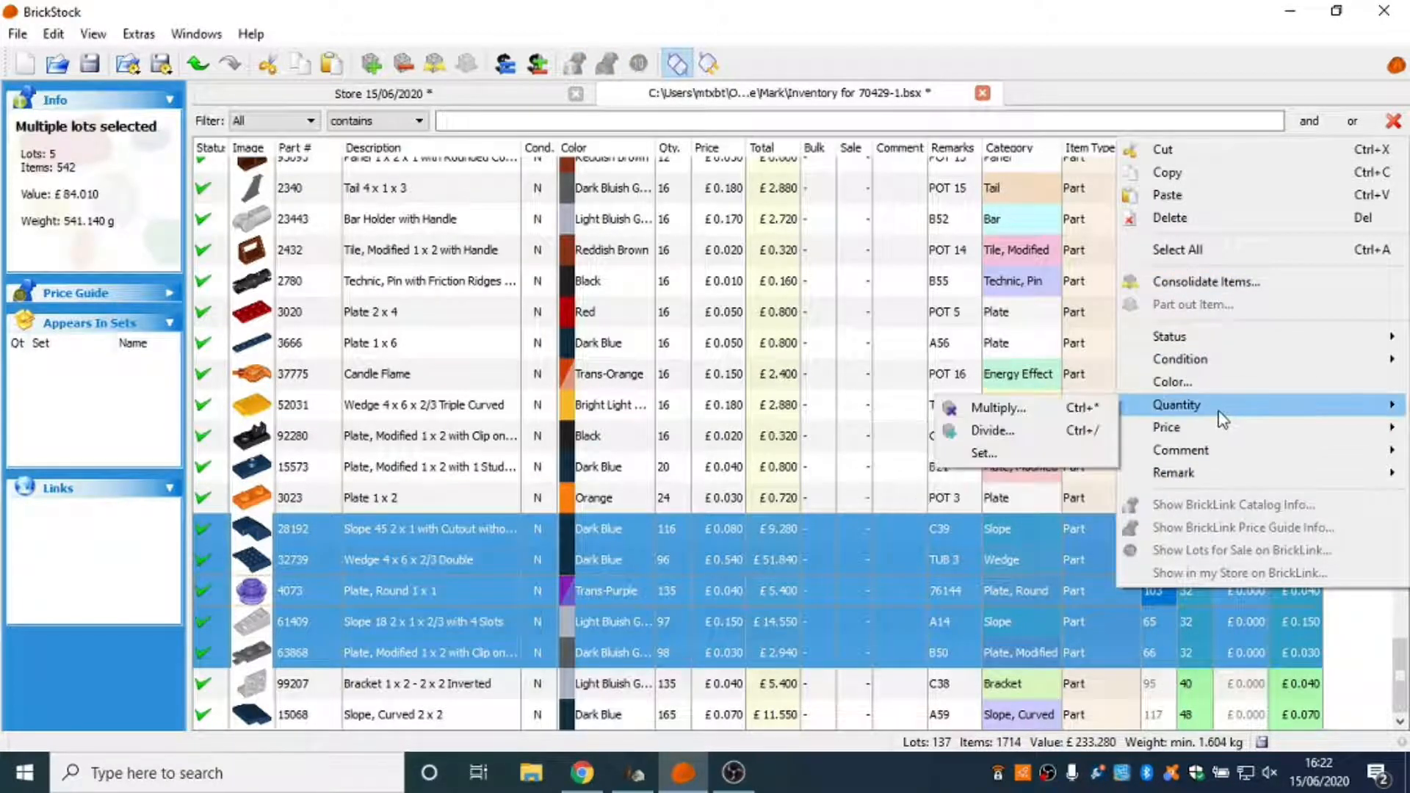
mouse_move(1160, 404)
click(1080, 455)
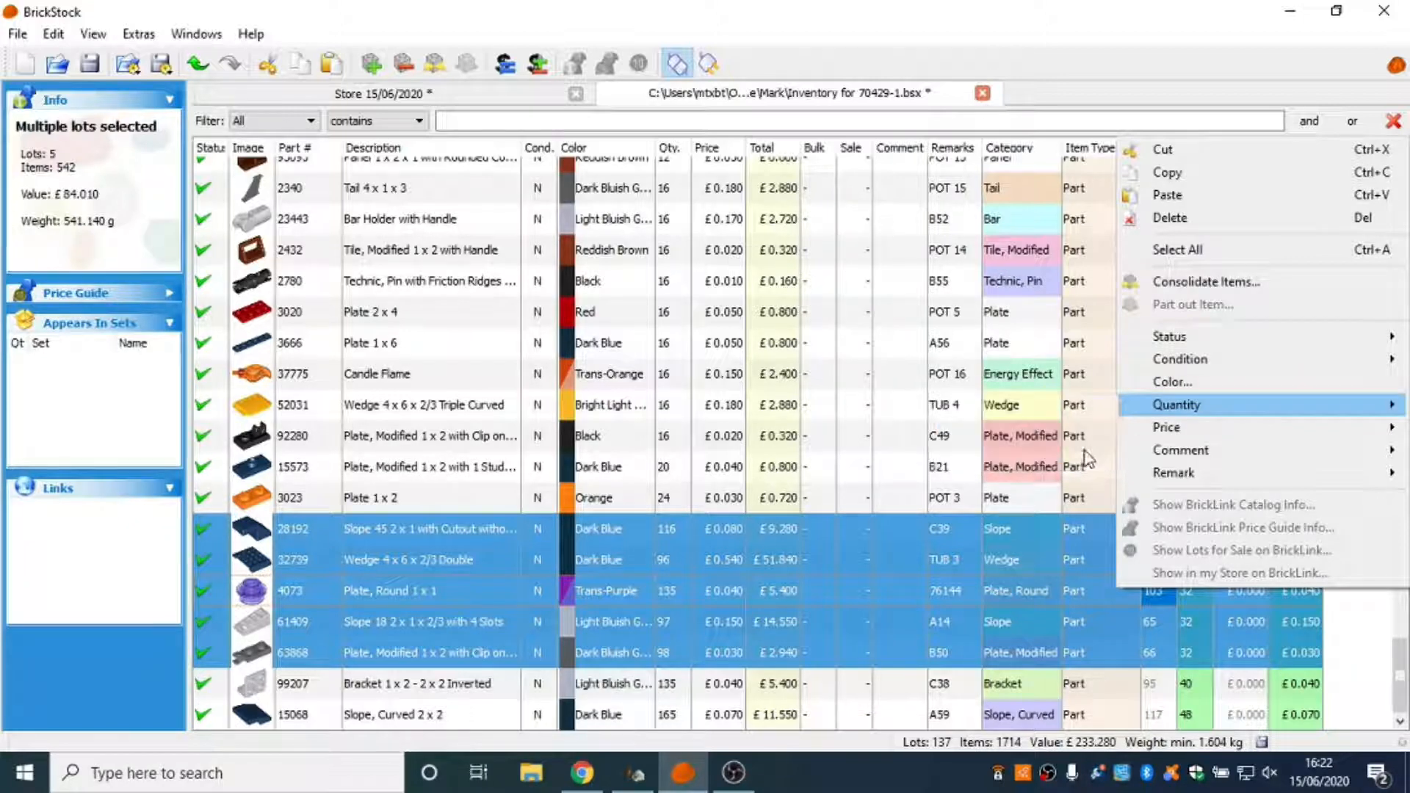
key(BackSpace)
text(3)
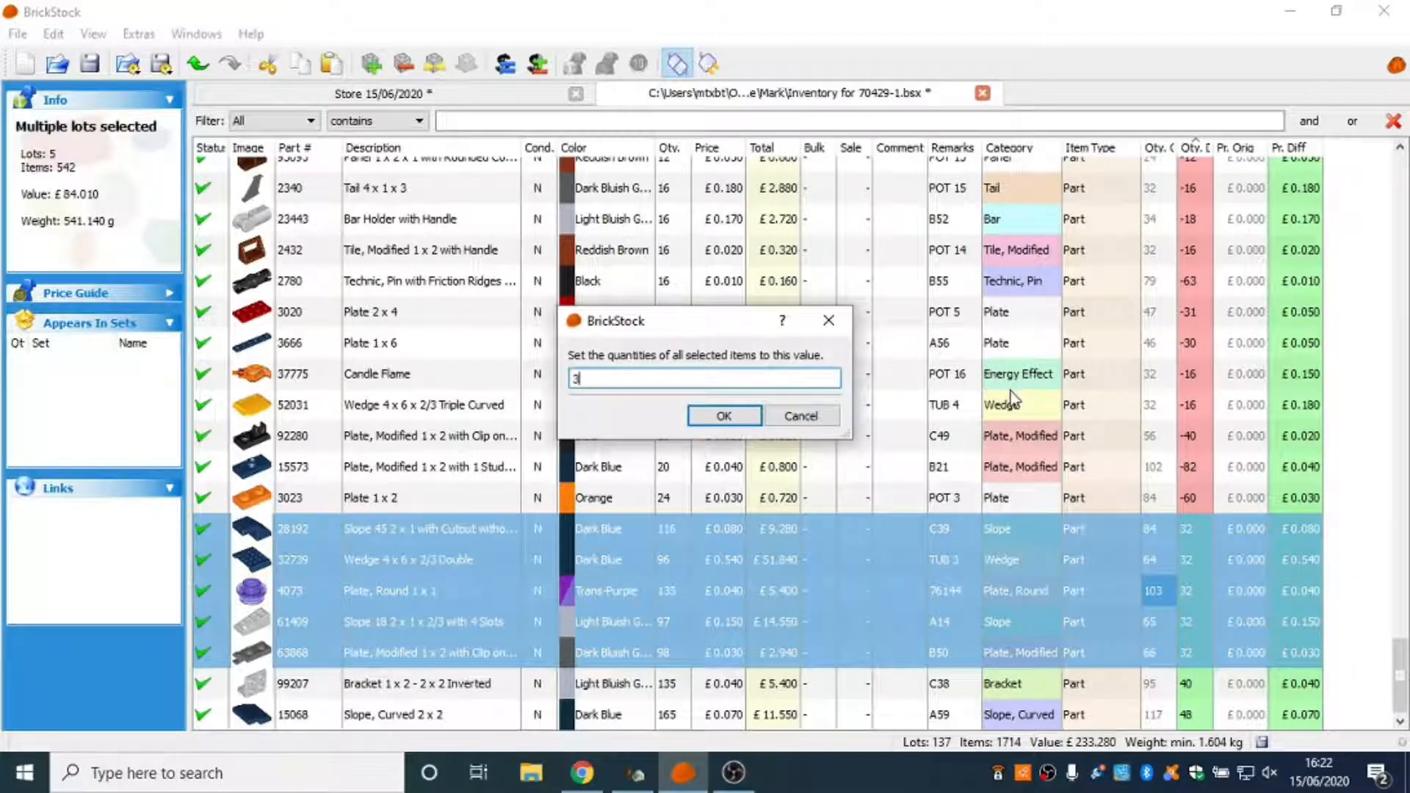
text(2)
key(Return)
Set the quantity of the part 99207 inverted bracket lot to 40.
click(1200, 686)
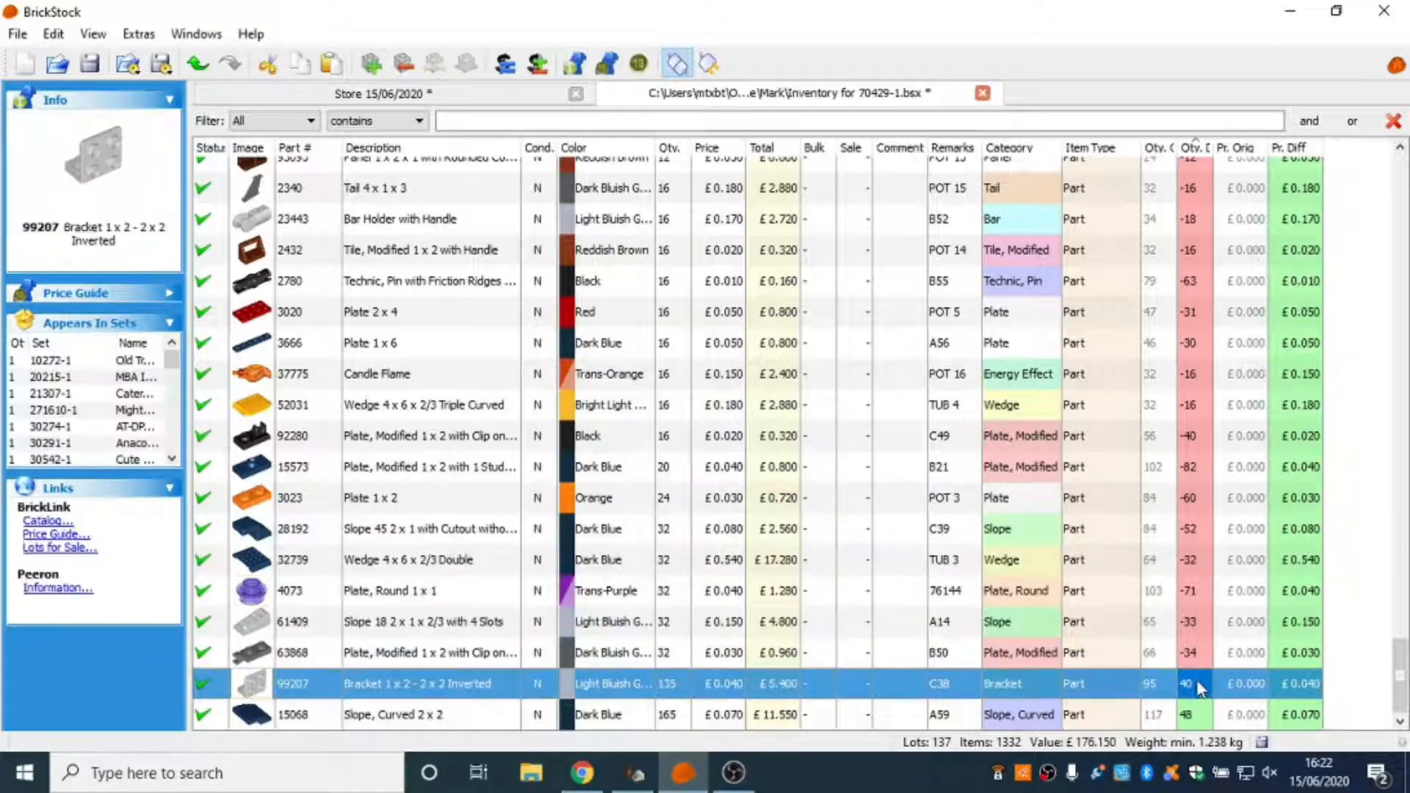
right_click(1201, 689)
mouse_move(1190, 507)
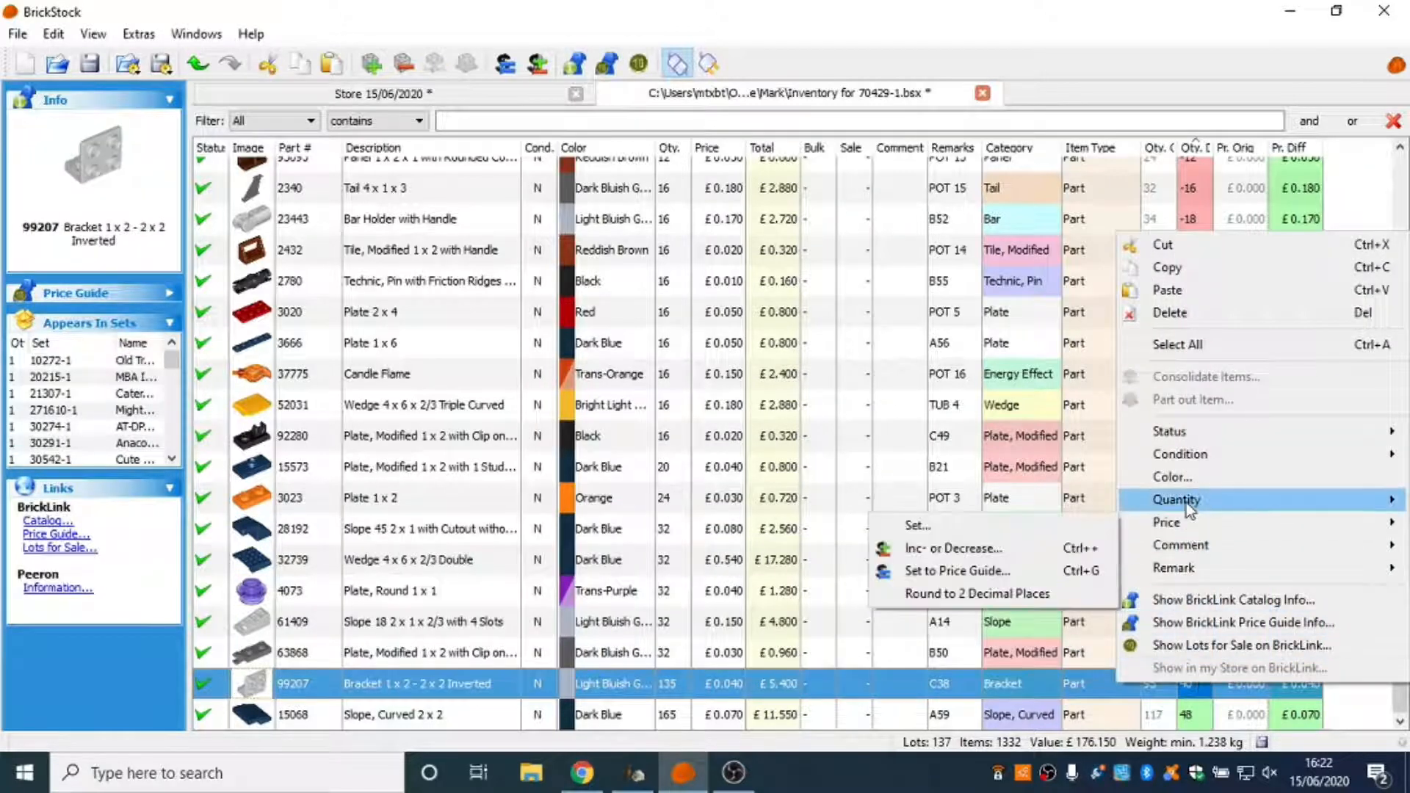
click(1061, 554)
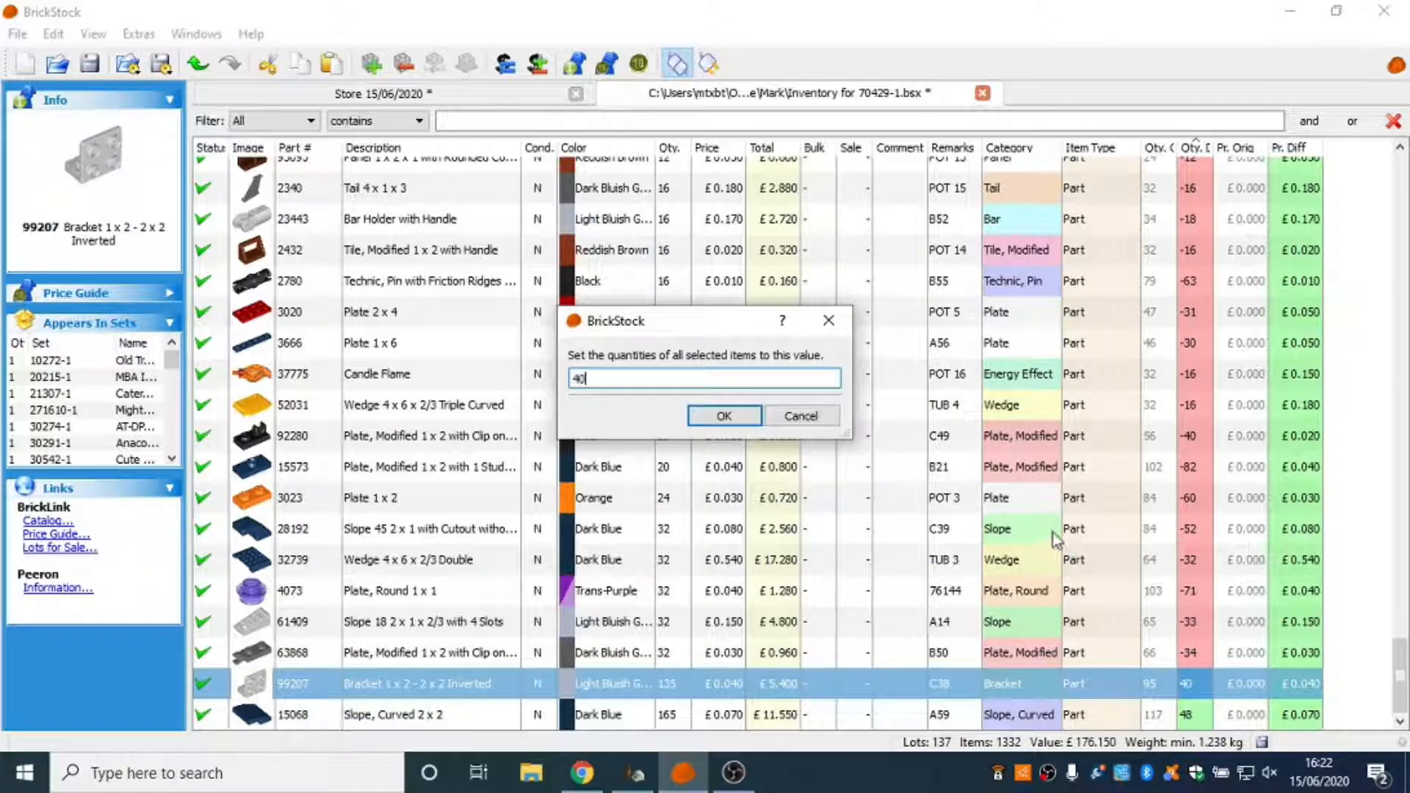
text(40)
key(Return)
Set the quantity of the dark blue part 15068 curved slope lot to 48.
right_click(1197, 714)
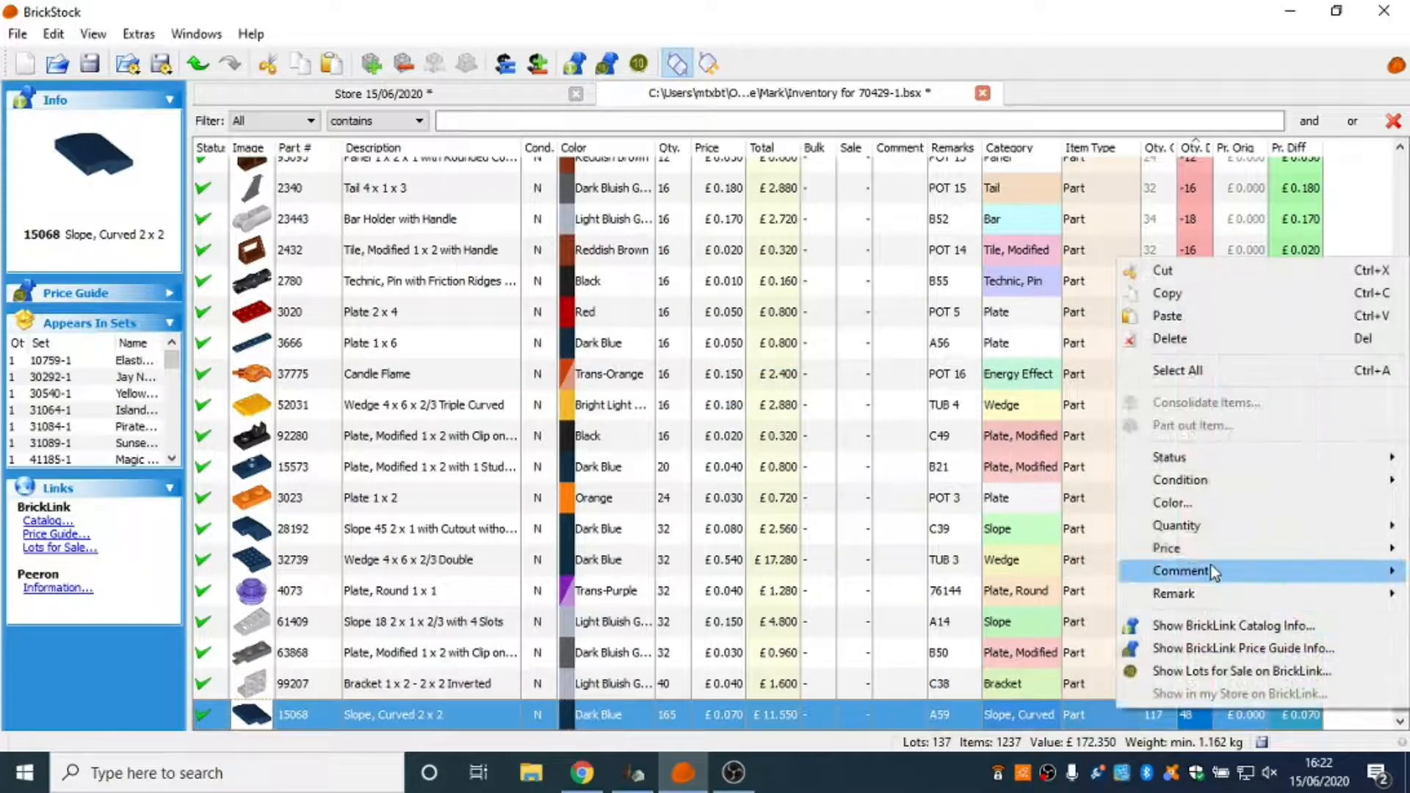
mouse_move(1211, 528)
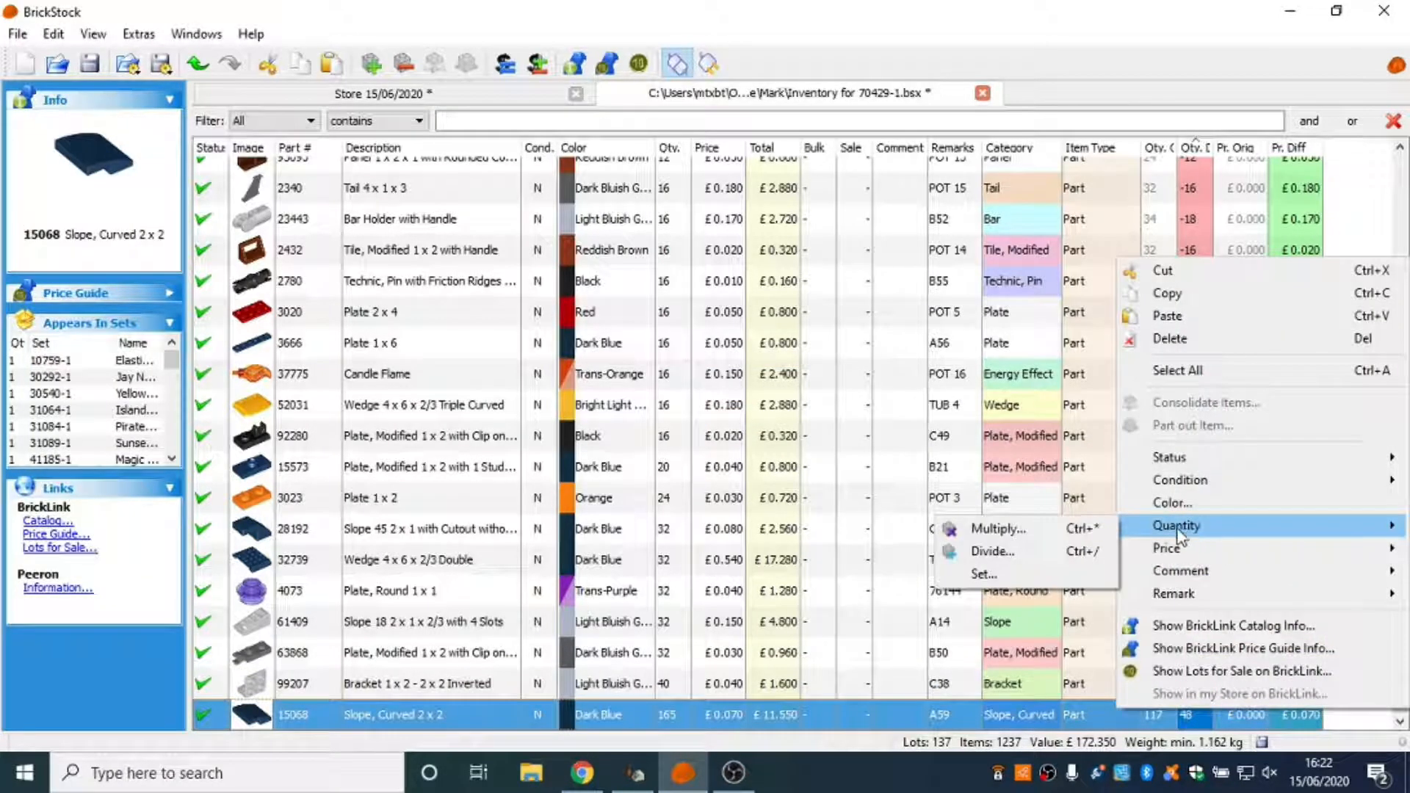
click(1103, 579)
text(48)
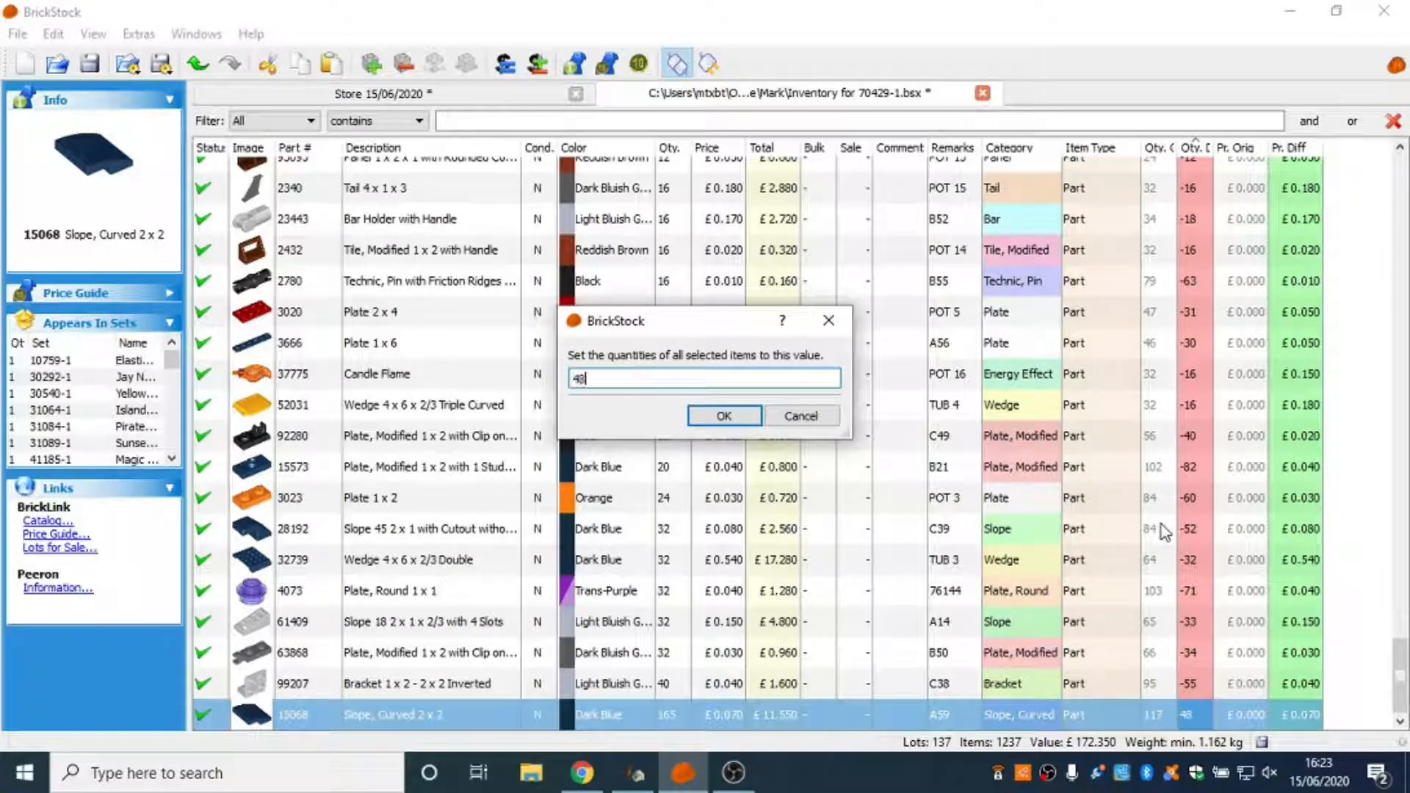
key(Return)
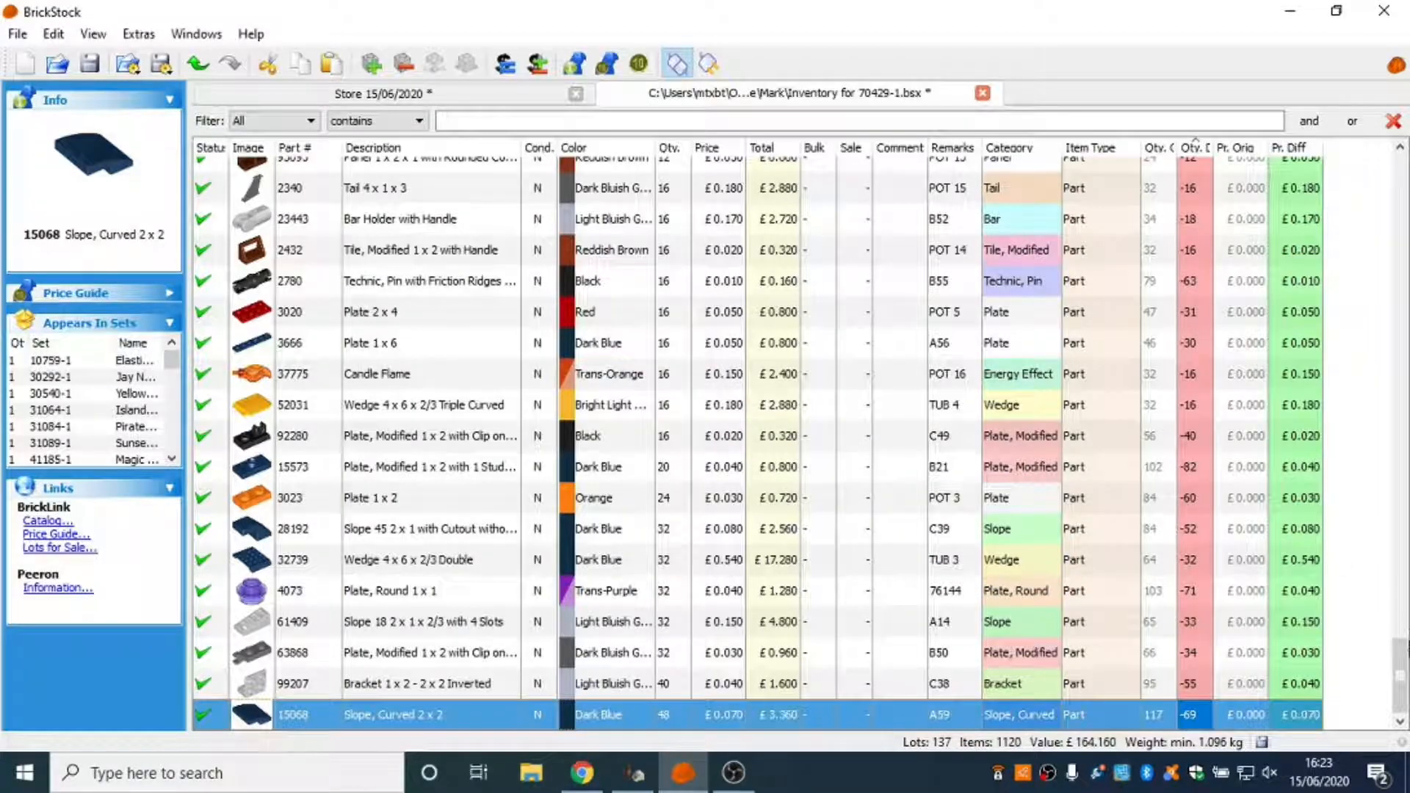
Reset the differences of all lots from part 15392 through the last lot, 15068, and clear the selection.
scroll(1174, 521, up, 5)
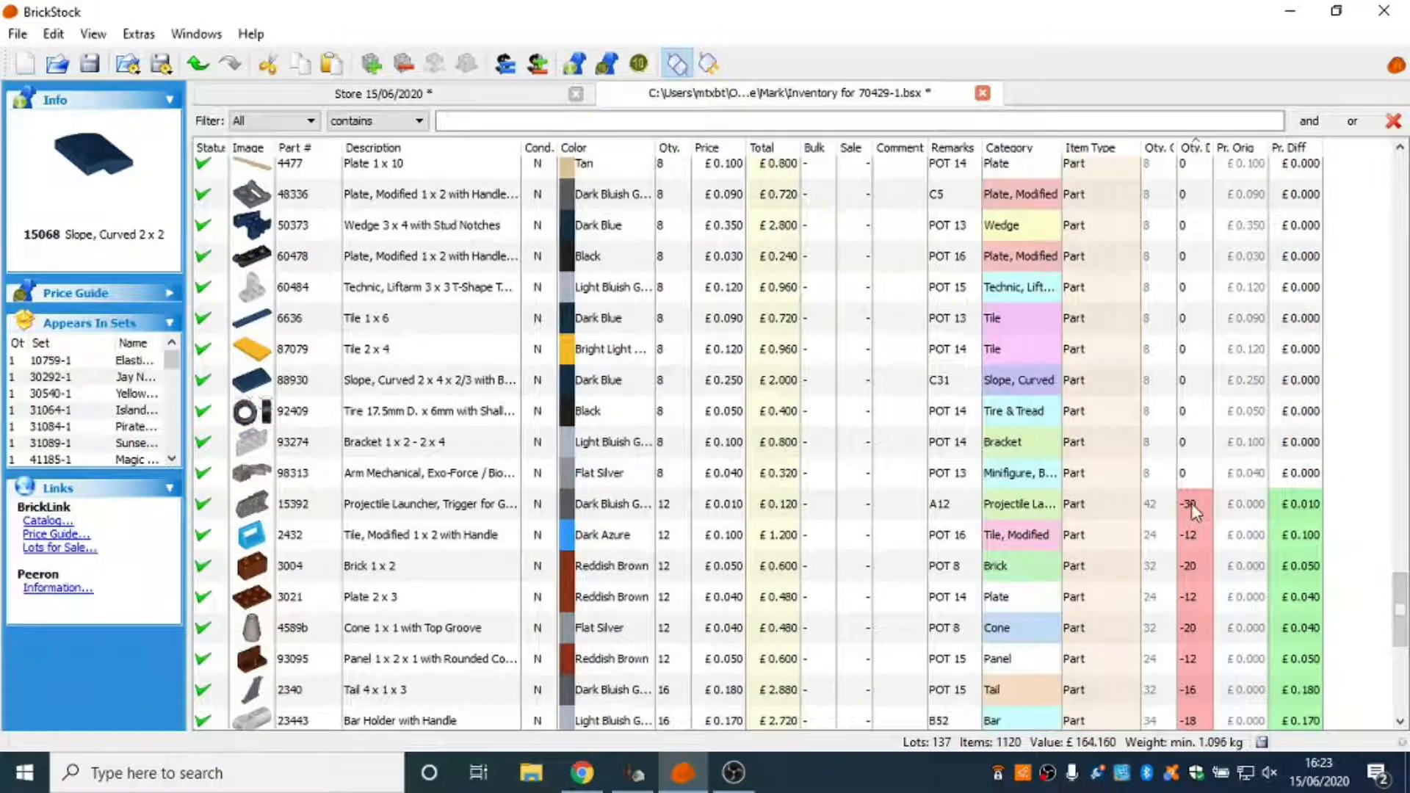
shift+click(1190, 505)
click(68, 34)
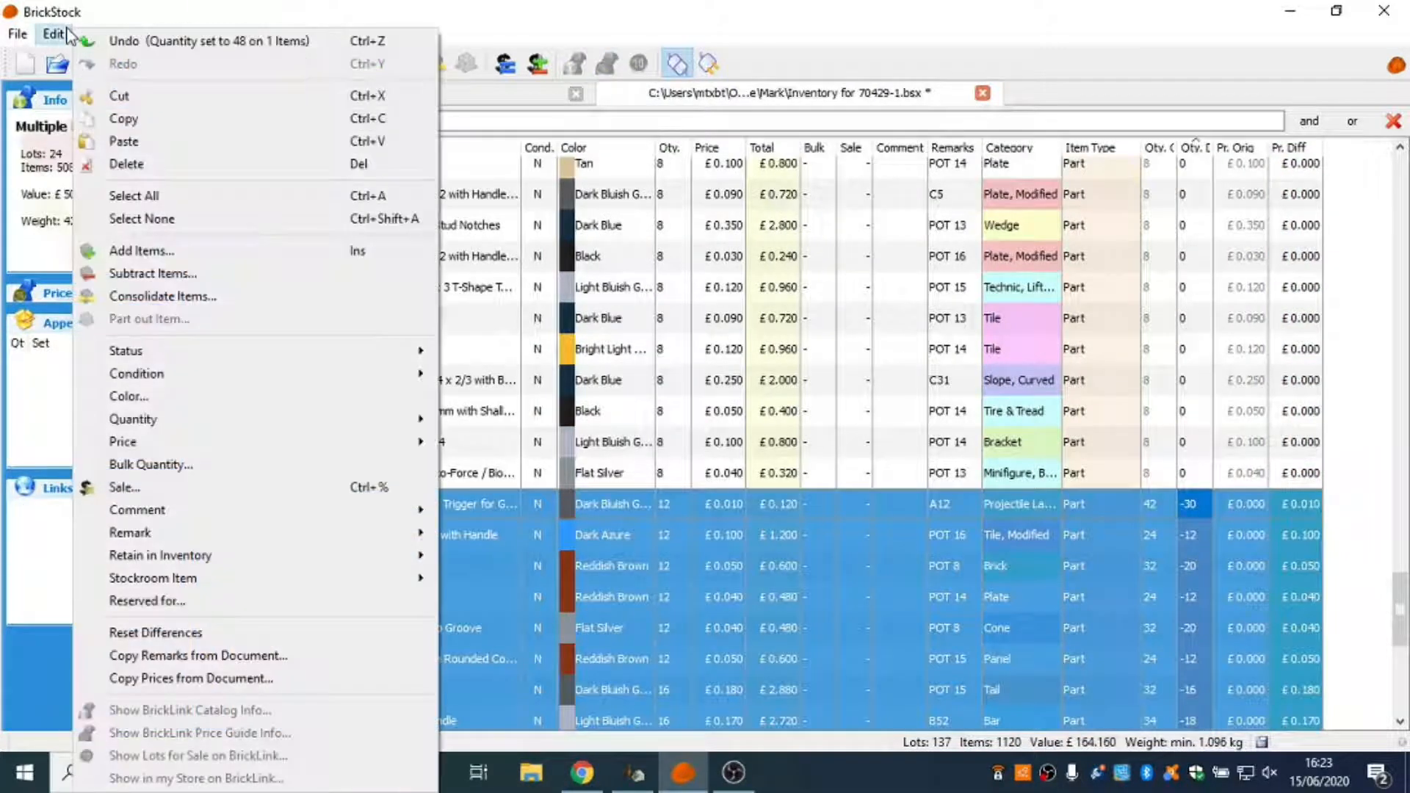
mouse_move(228, 542)
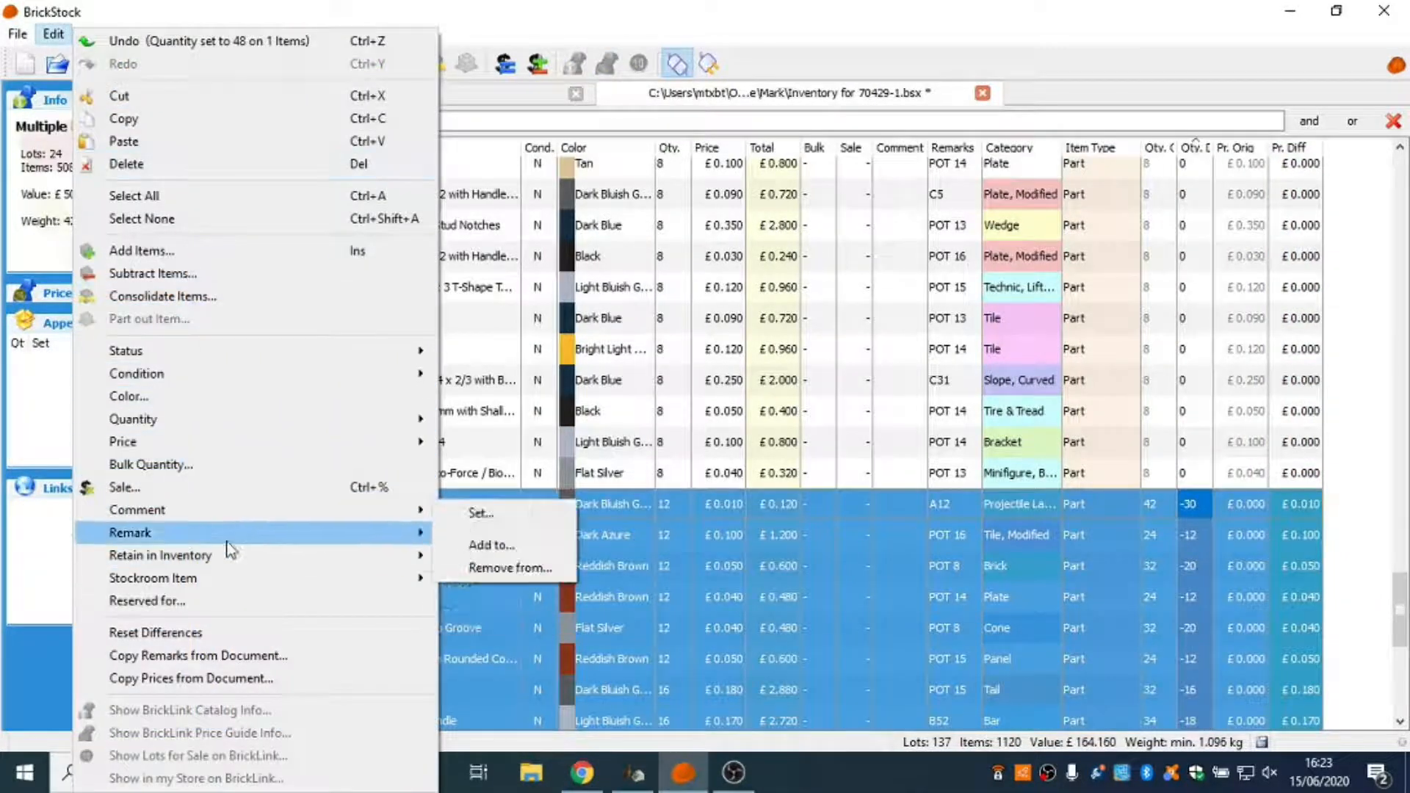
click(259, 635)
click(1363, 491)
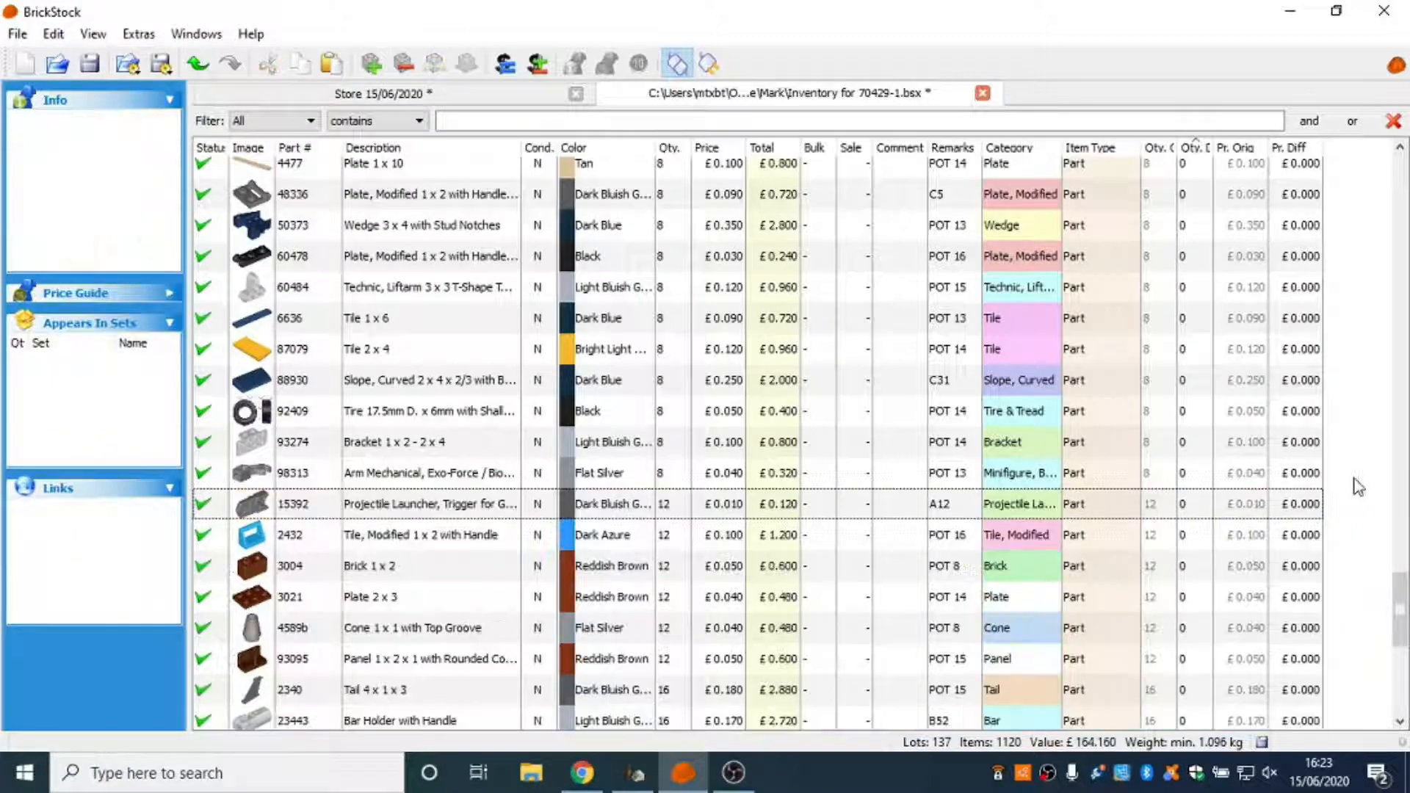
Review the whole 70429-1 list, checking the quantities, prices, remarks and difference values of its lots.
scroll(1276, 505, down, 5)
scroll(1189, 709, up, 15)
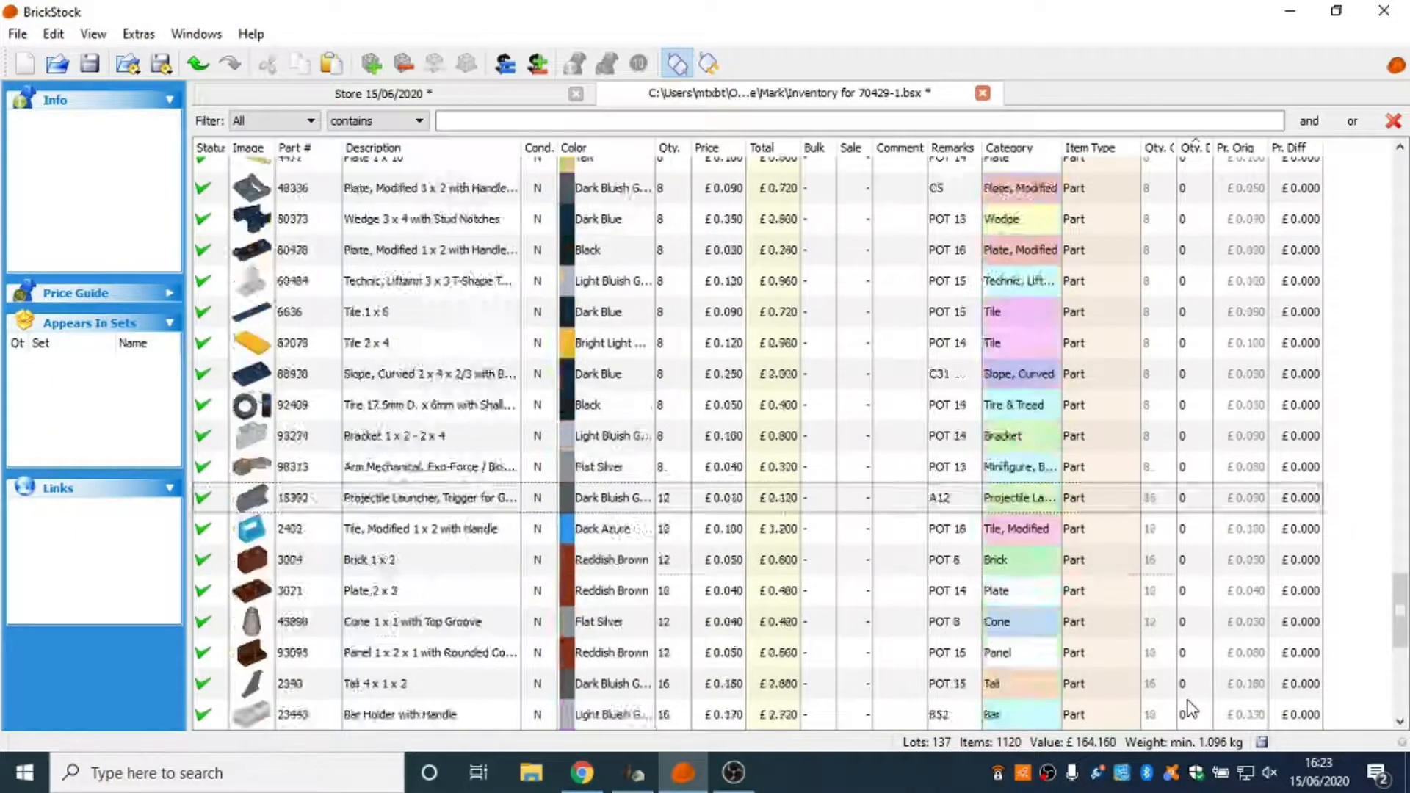
scroll(1181, 690, up, 6)
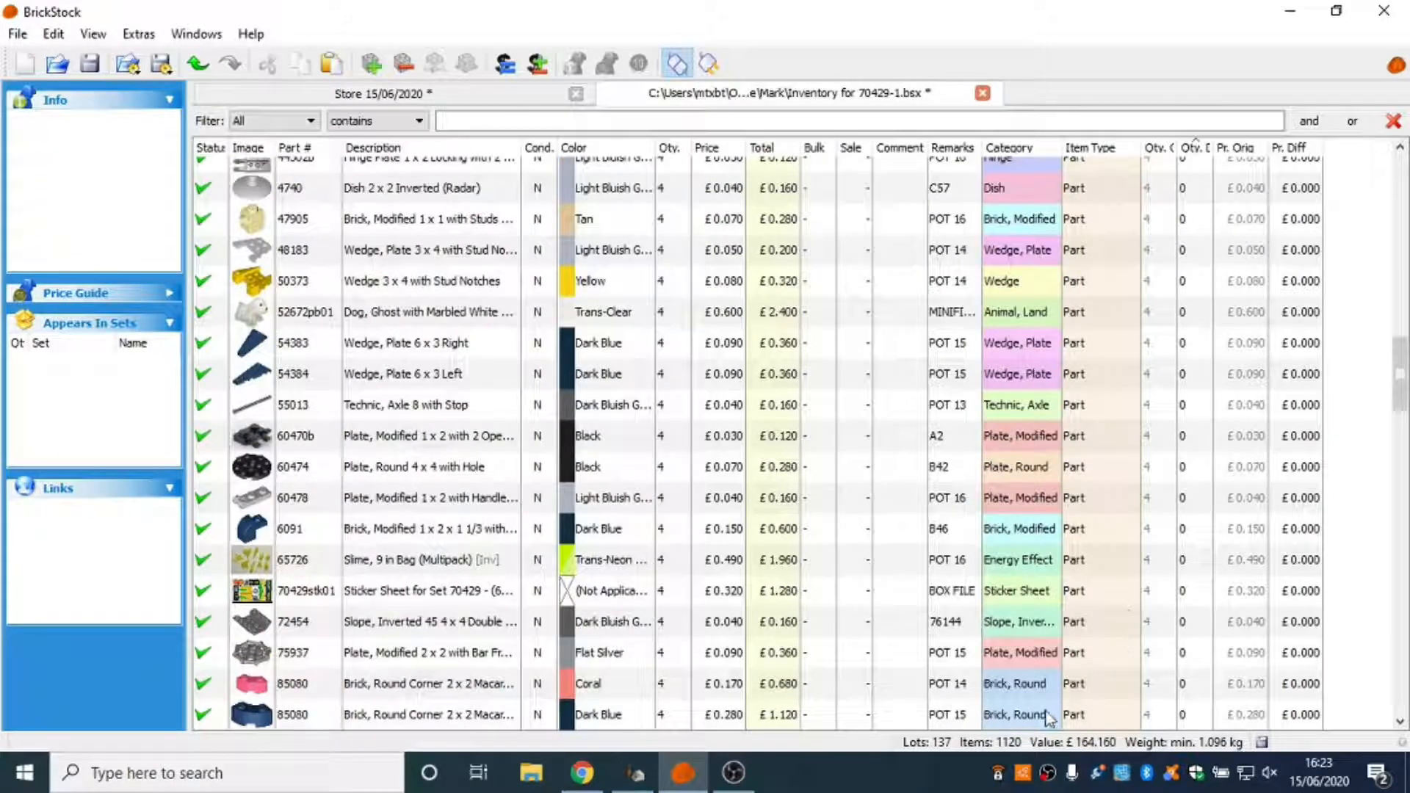
scroll(1025, 654, up, 13)
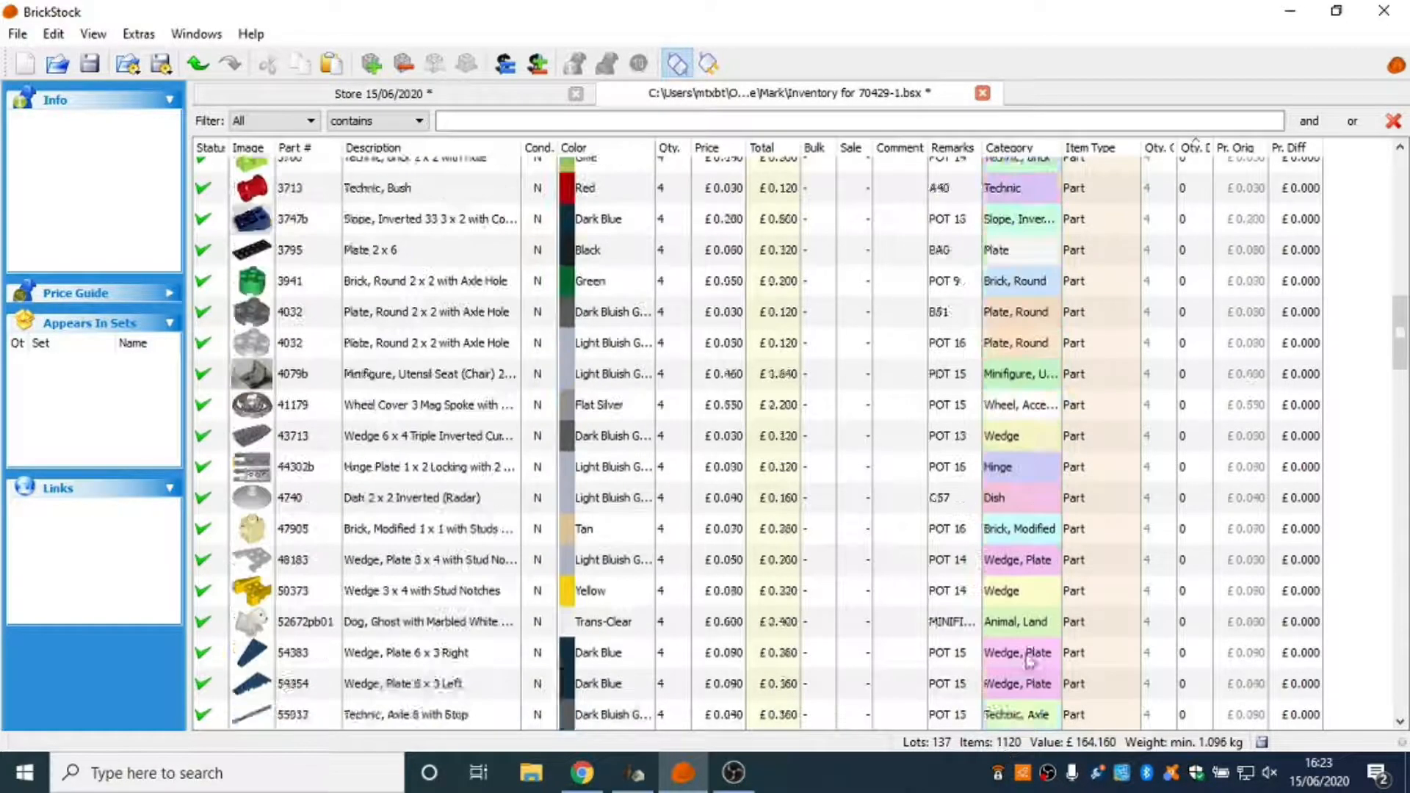
scroll(1025, 654, up, 1)
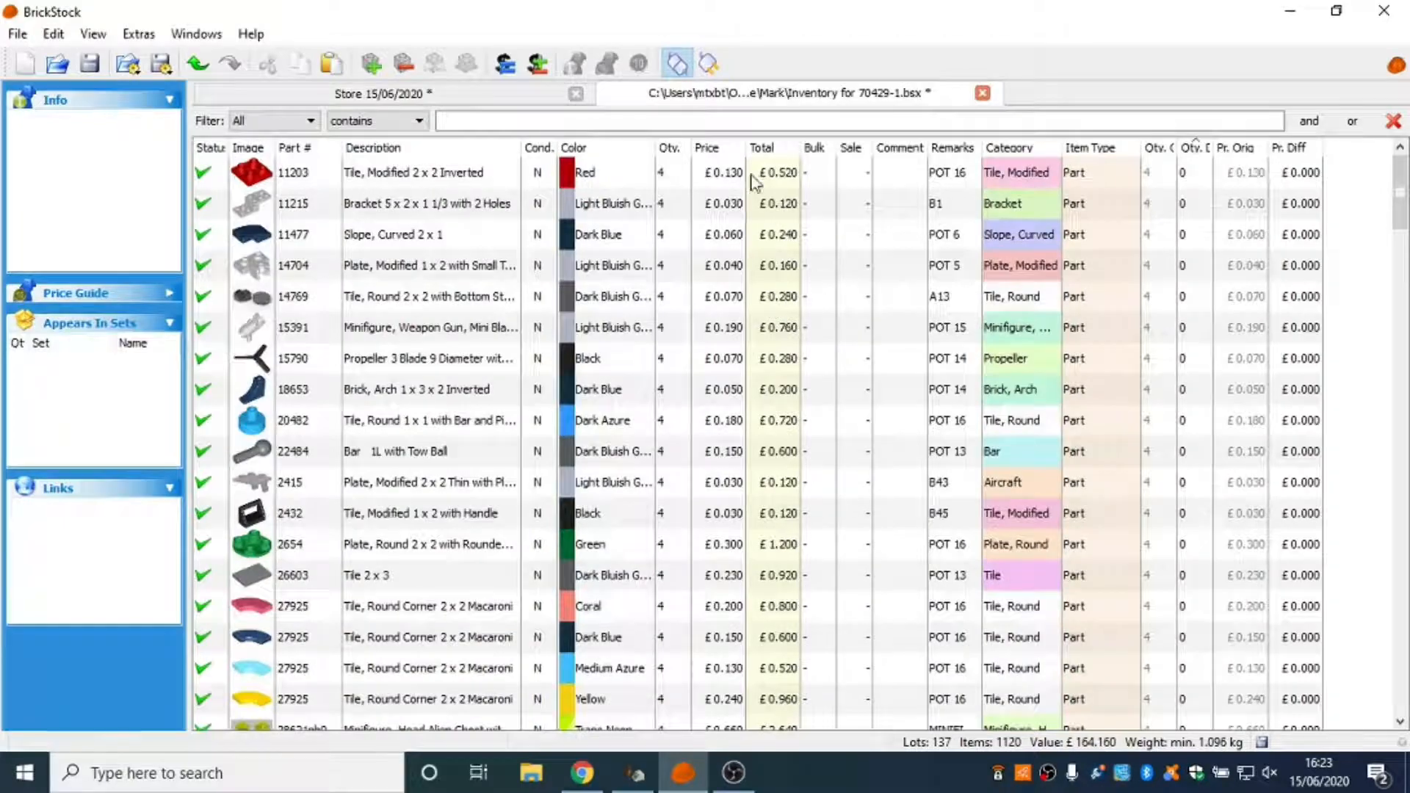
scroll(789, 327, down, 13)
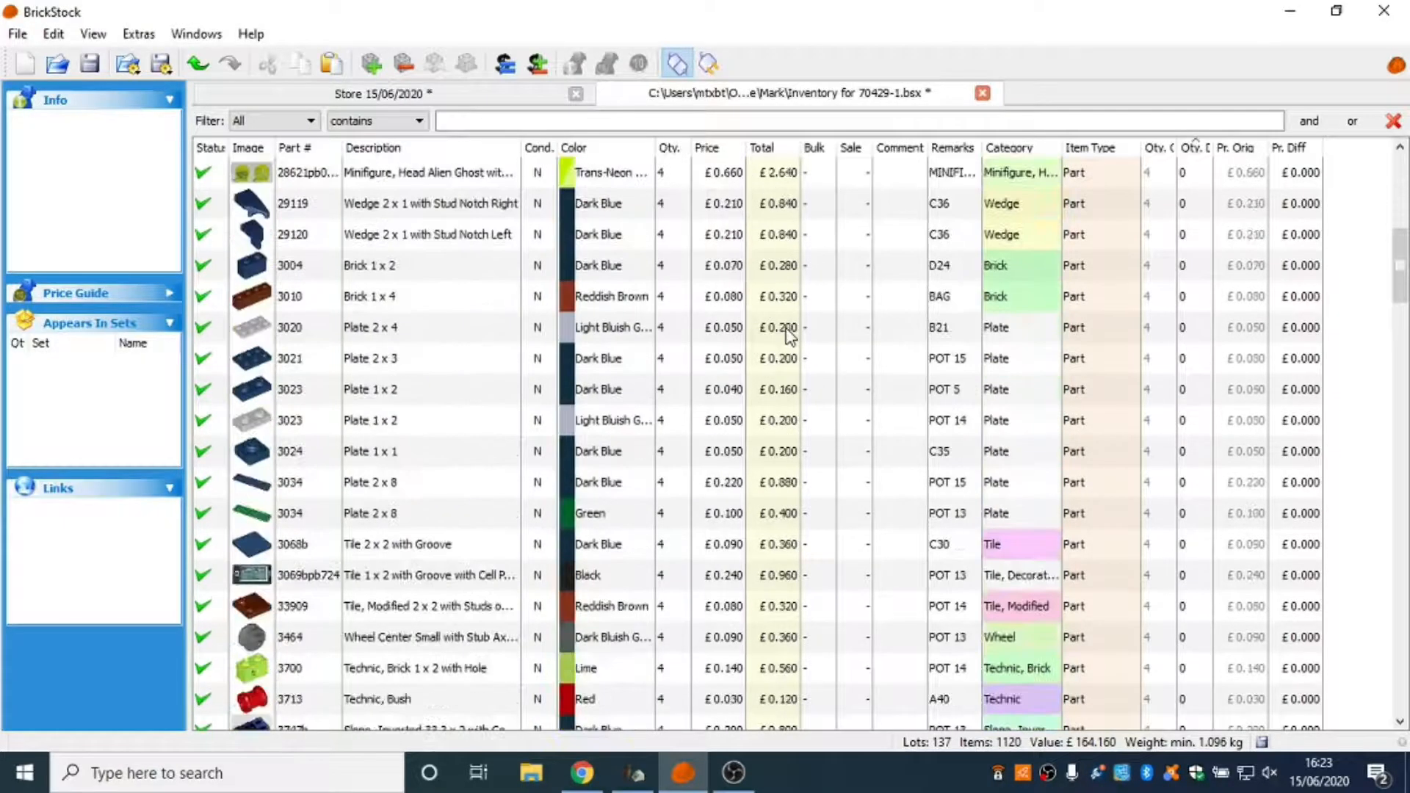
scroll(789, 336, down, 15)
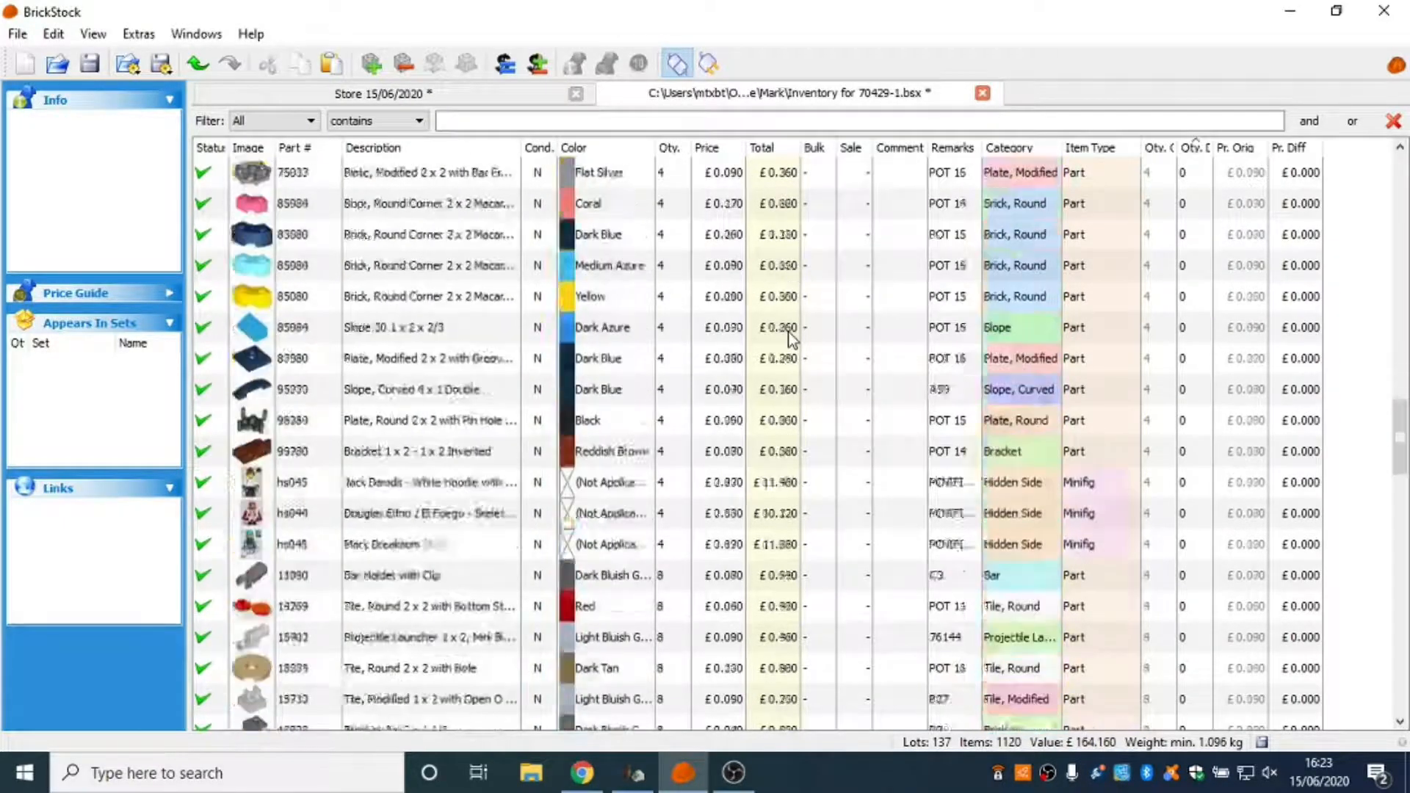
scroll(789, 336, down, 15)
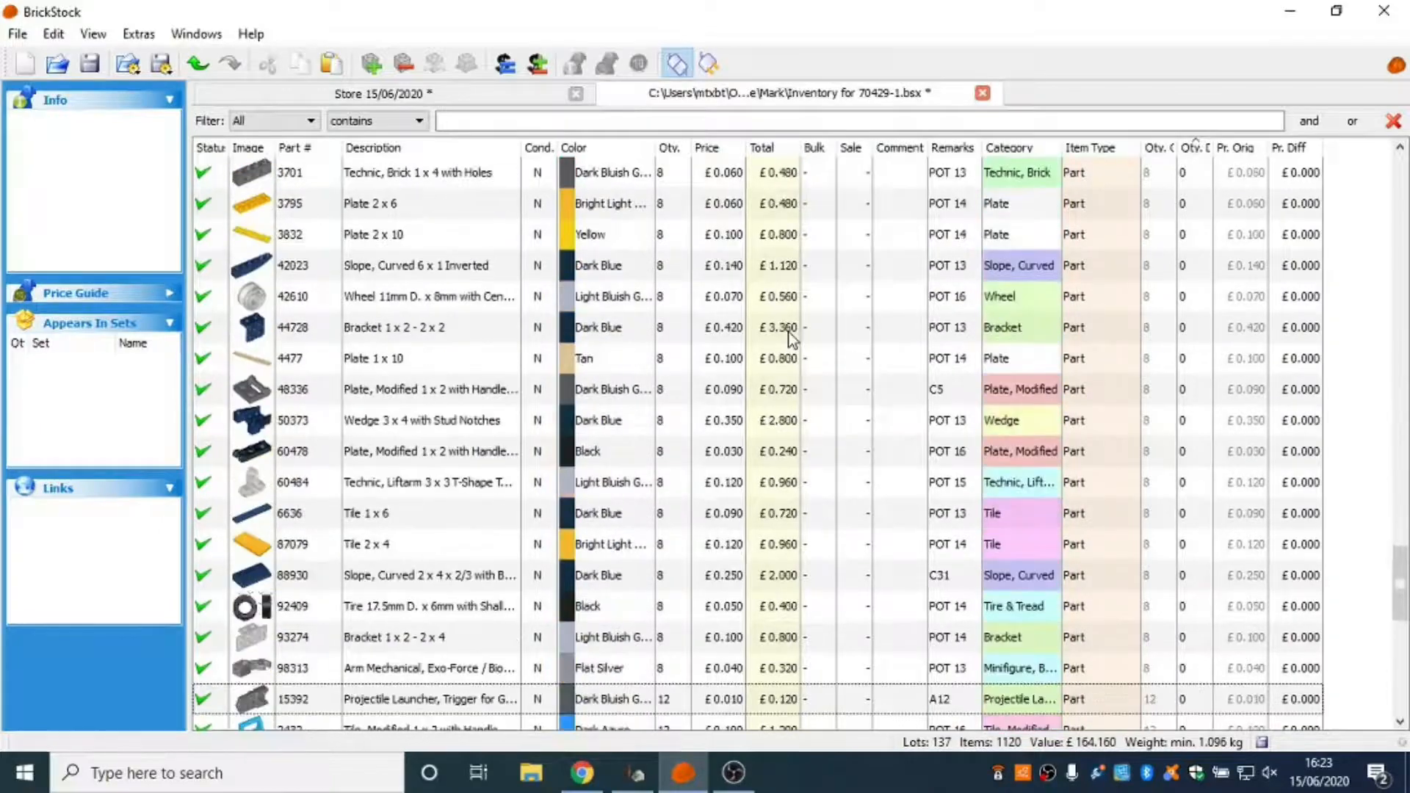
scroll(790, 334, down, 2)
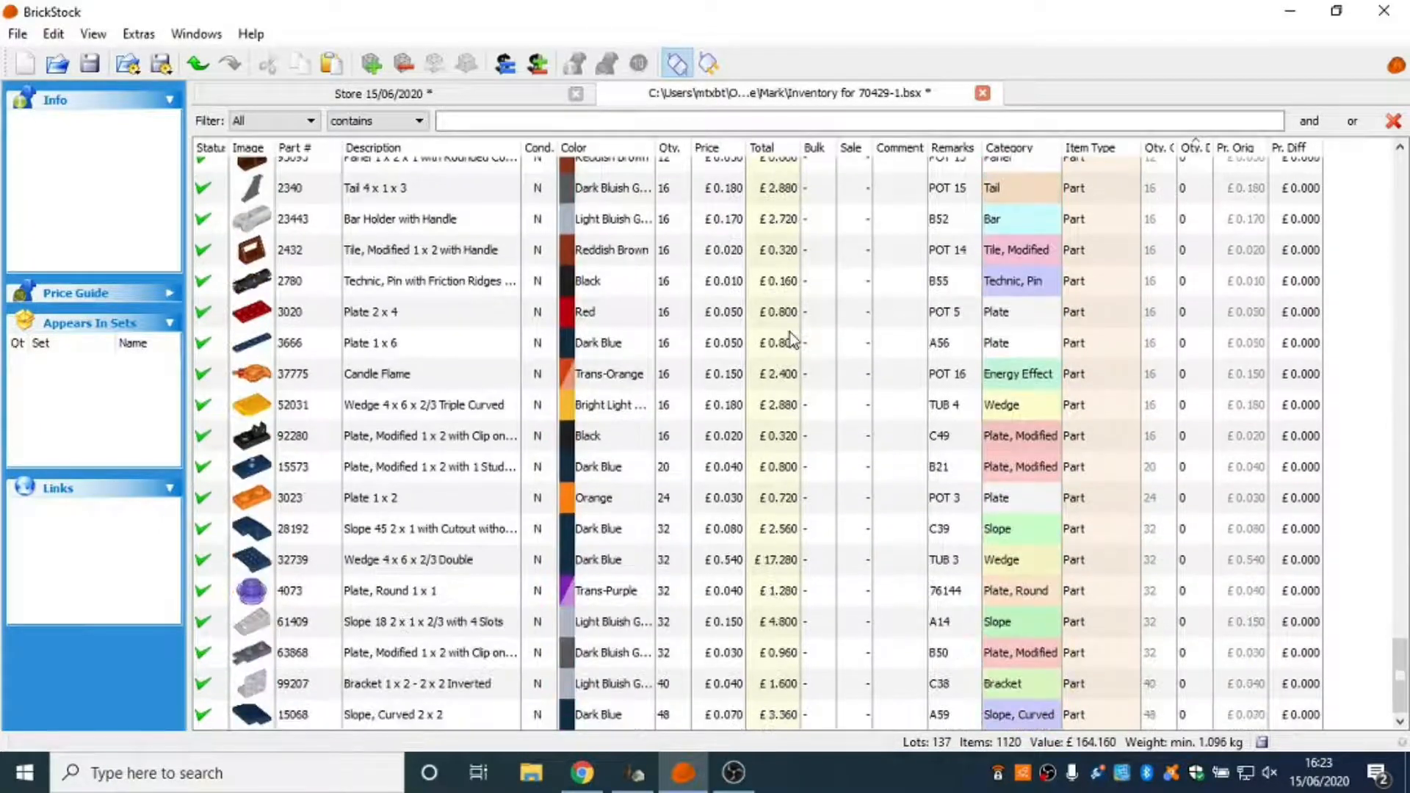
scroll(790, 332, up, 8)
scroll(791, 334, up, 15)
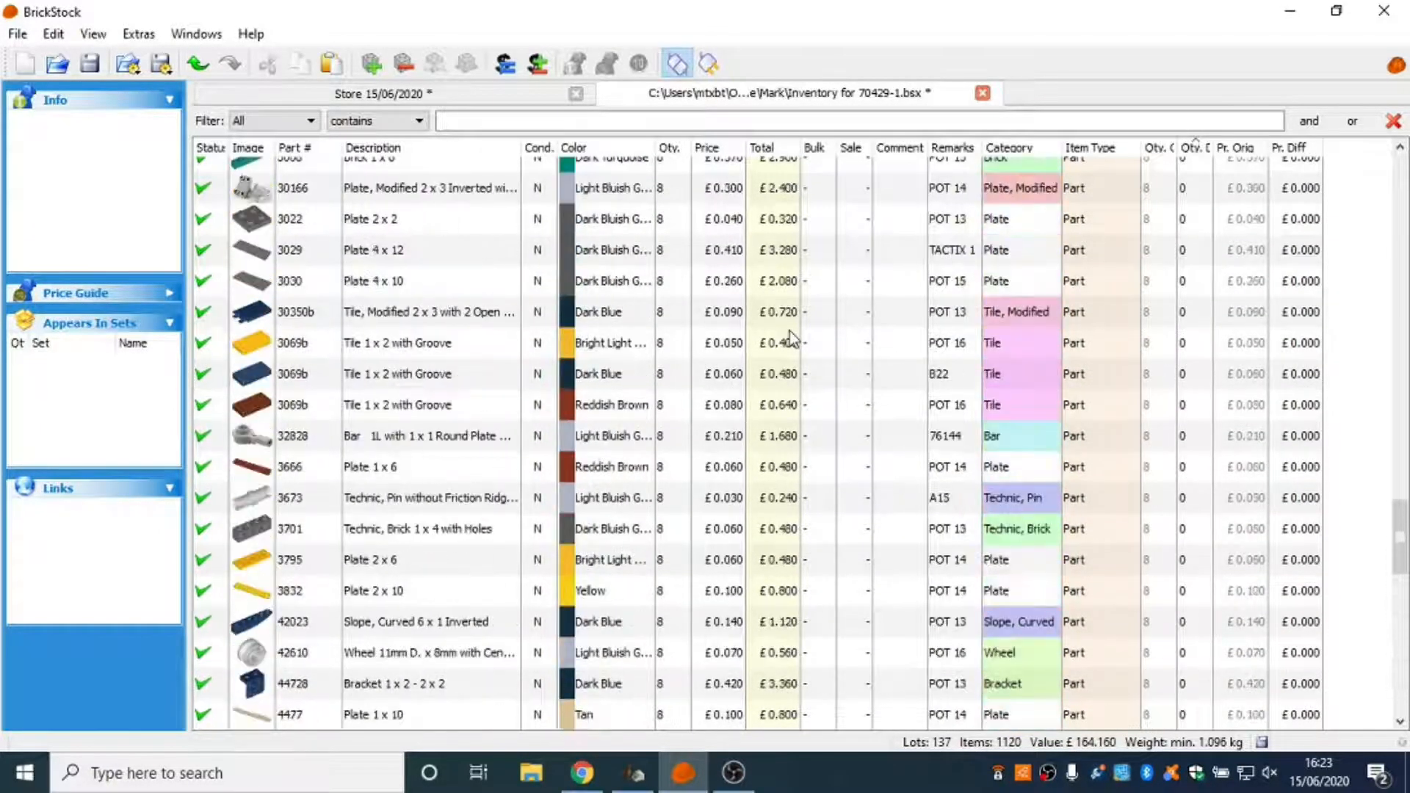
scroll(791, 337, up, 15)
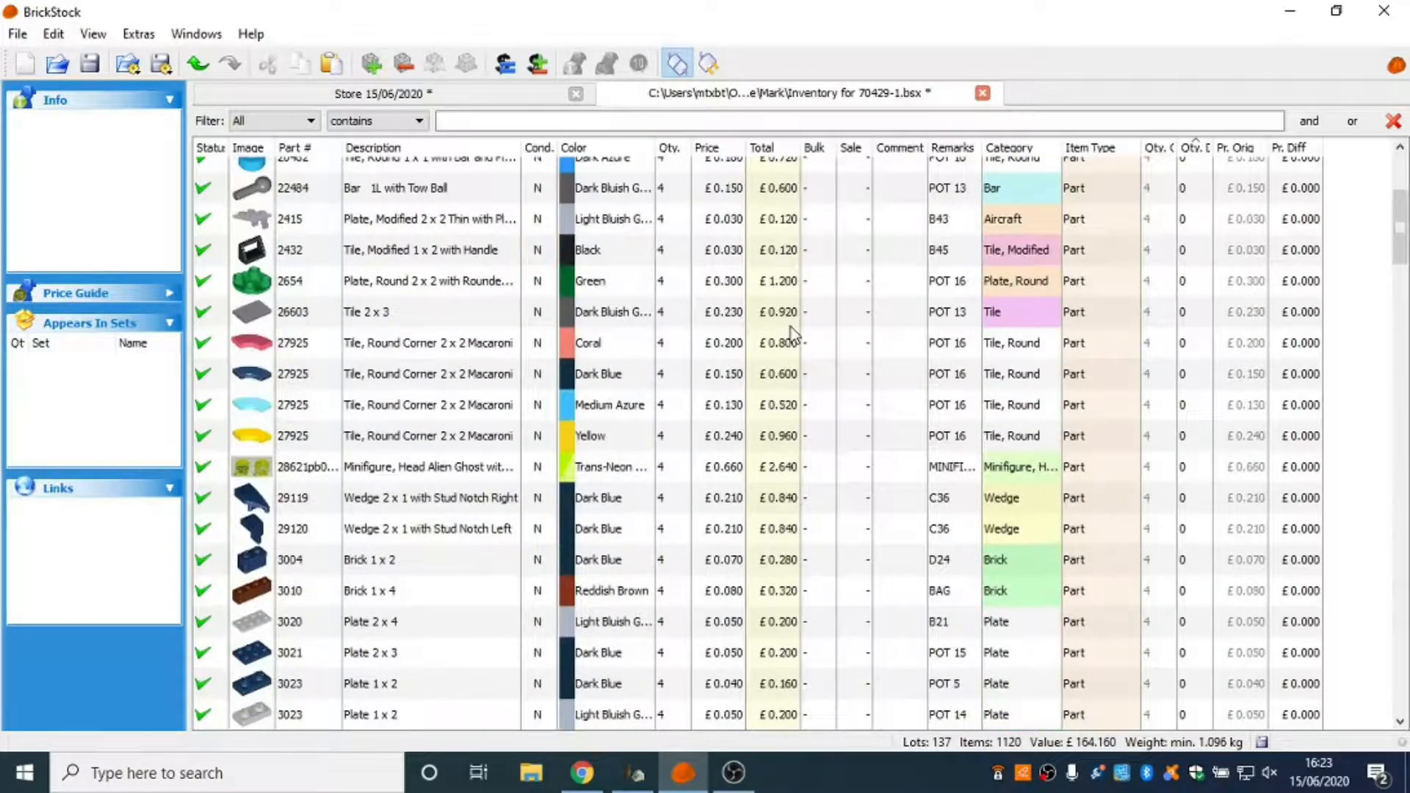
scroll(792, 334, up, 3)
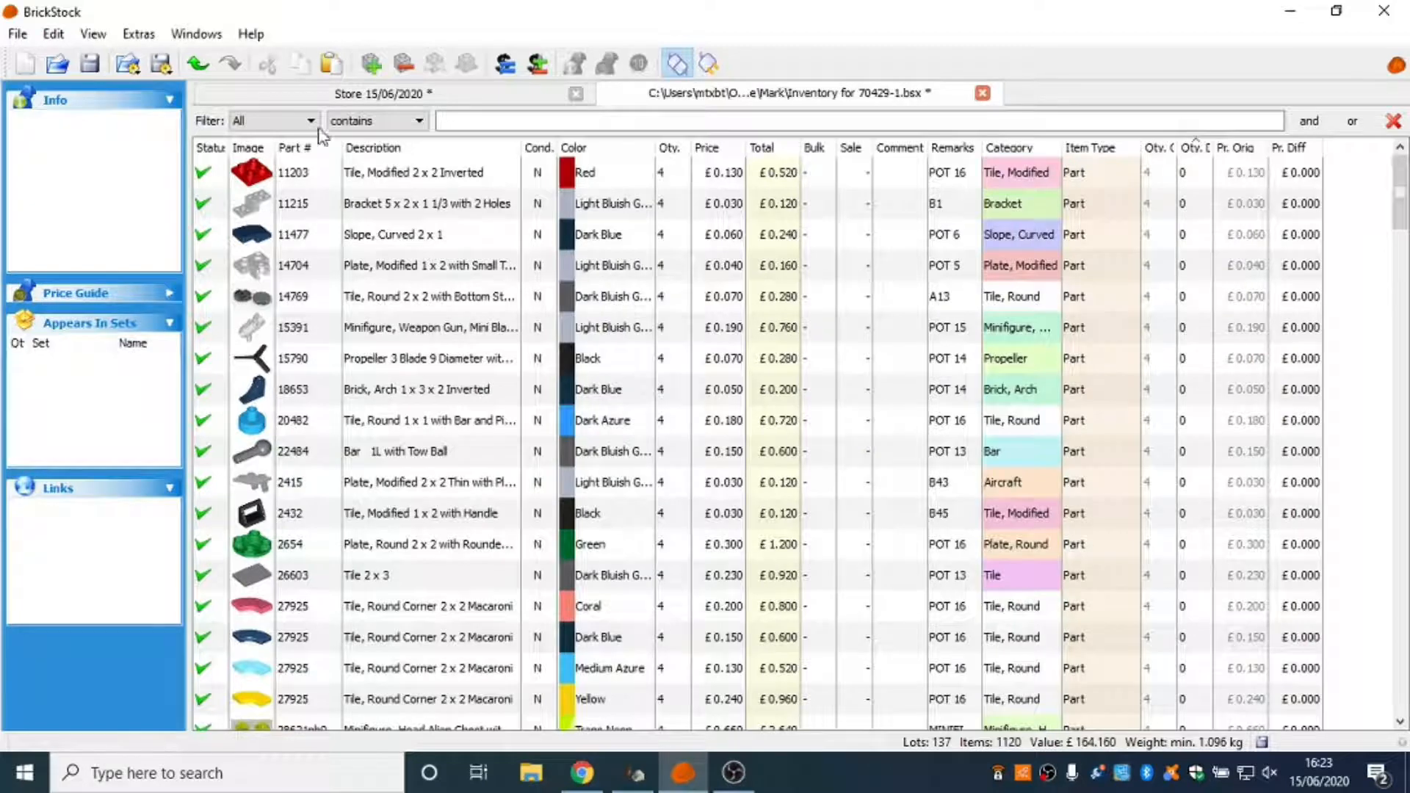
Save the 70429-1 inventory file.
click(95, 61)
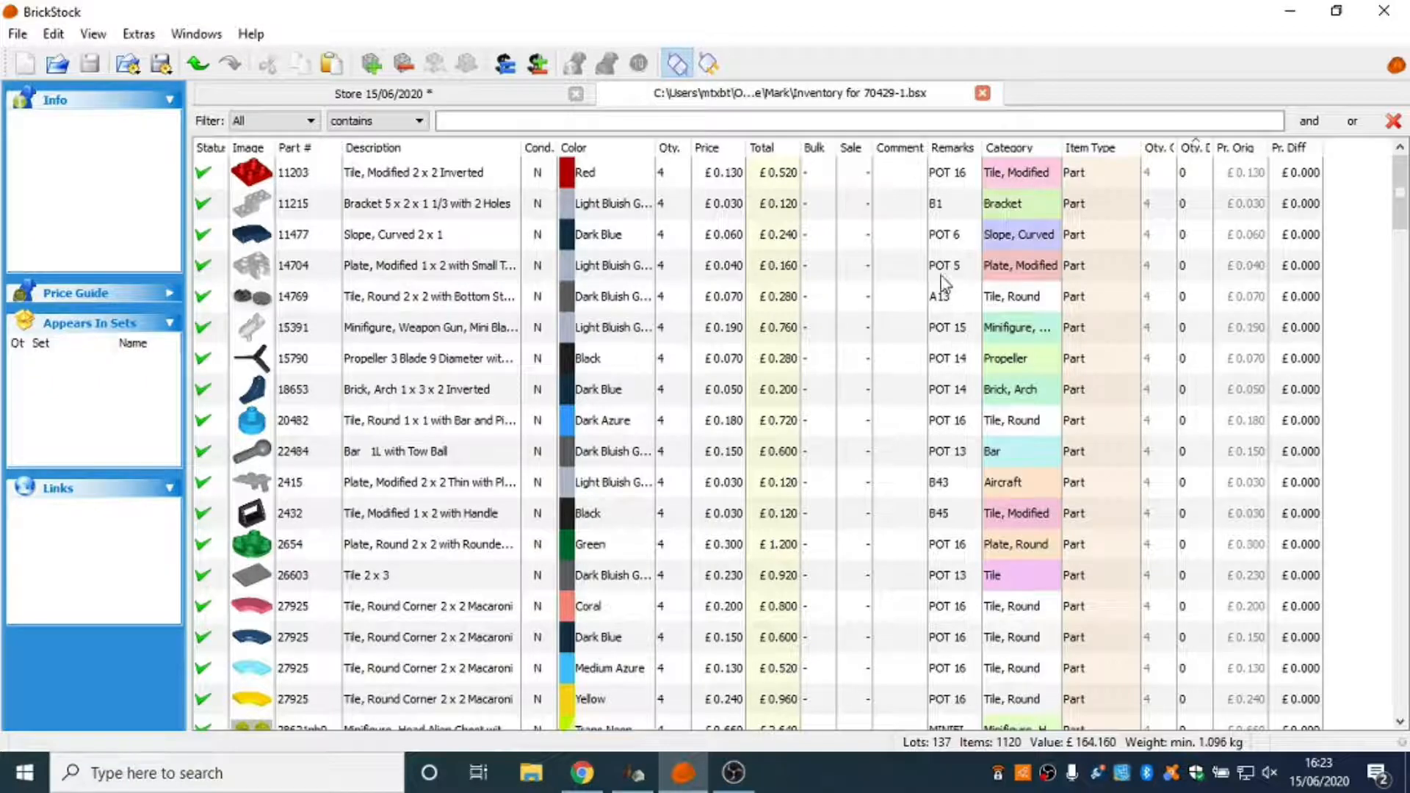
Sort the 70429-1 list by colour and look over the lots at its beginning.
scroll(942, 283, down, 3)
scroll(945, 293, up, 3)
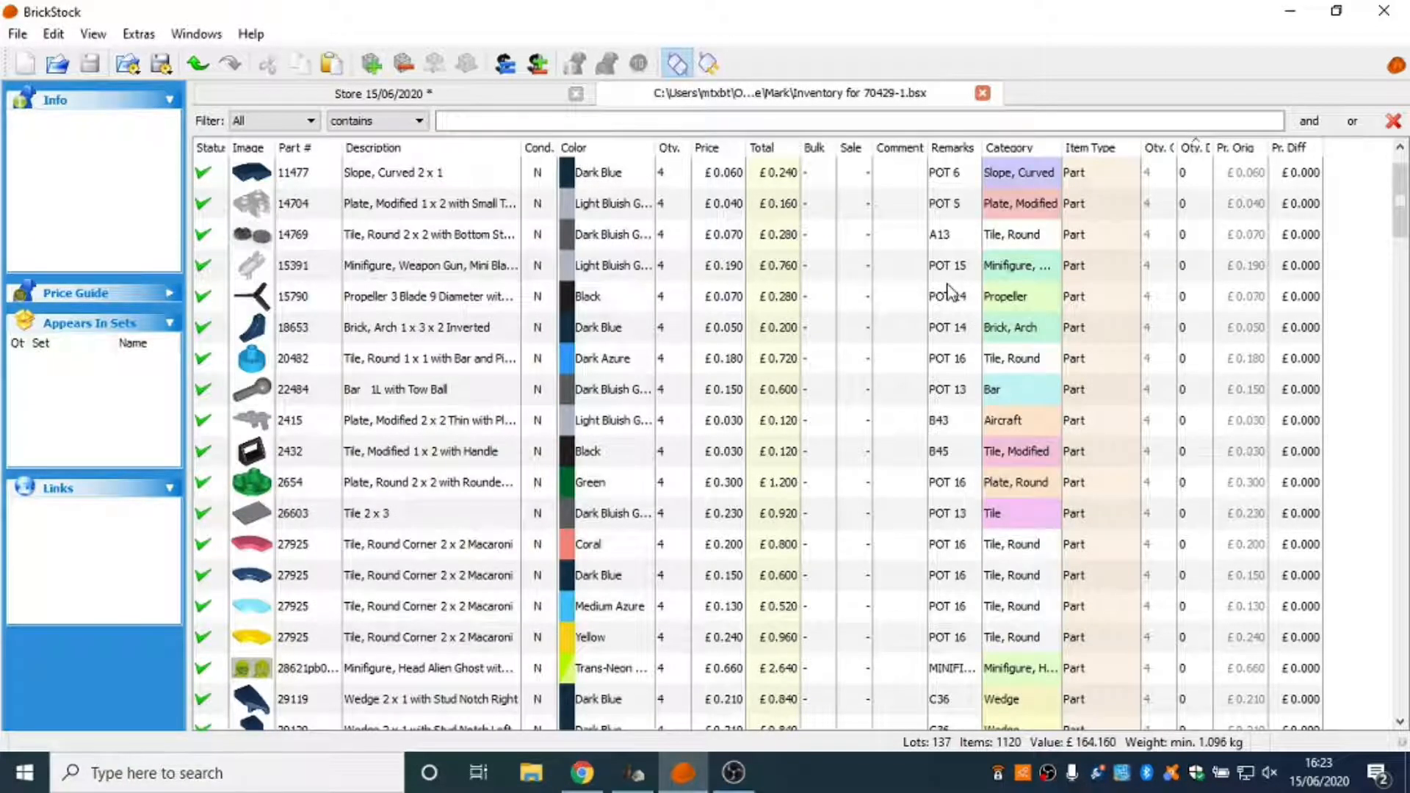
scroll(947, 292, down, 2)
scroll(951, 295, up, 2)
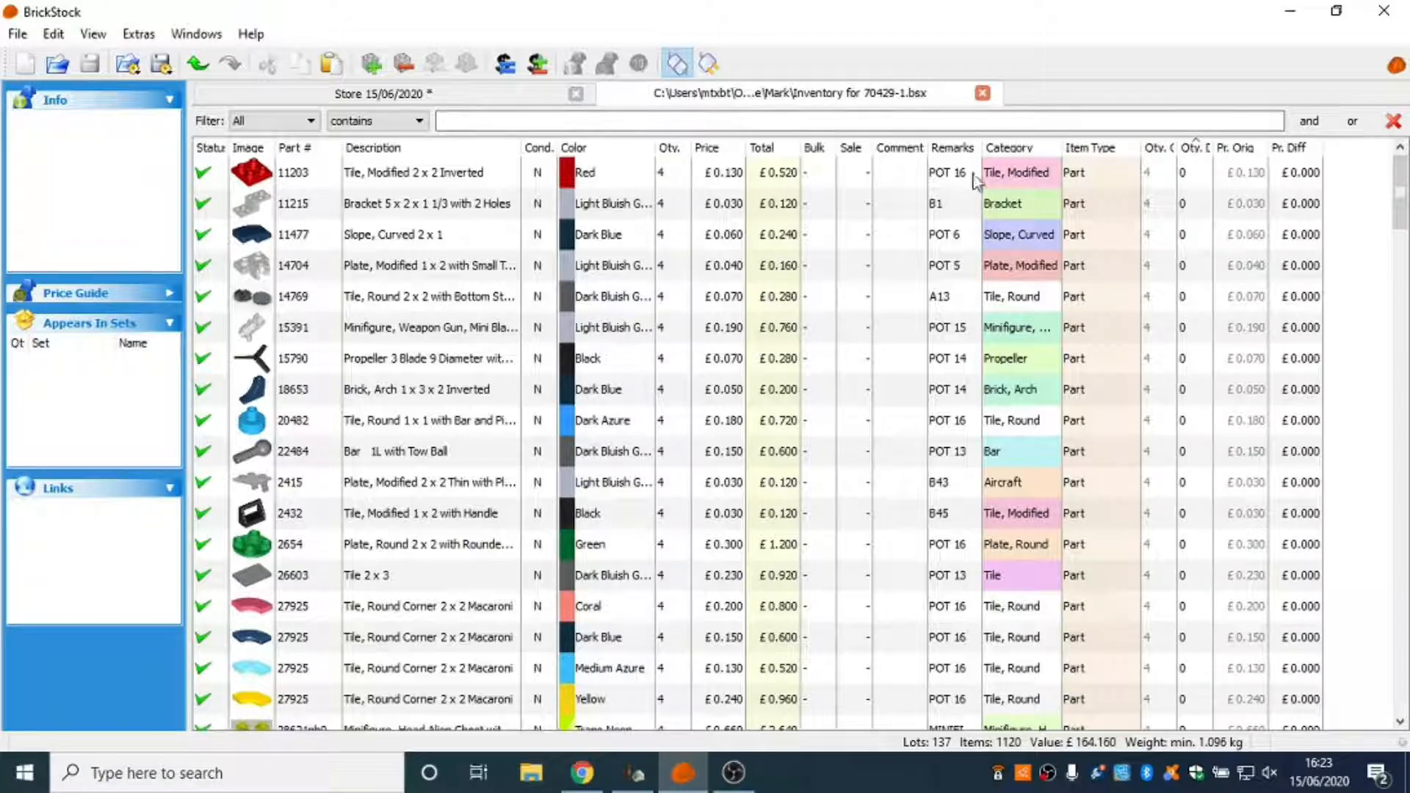
click(597, 153)
scroll(777, 356, up, 5)
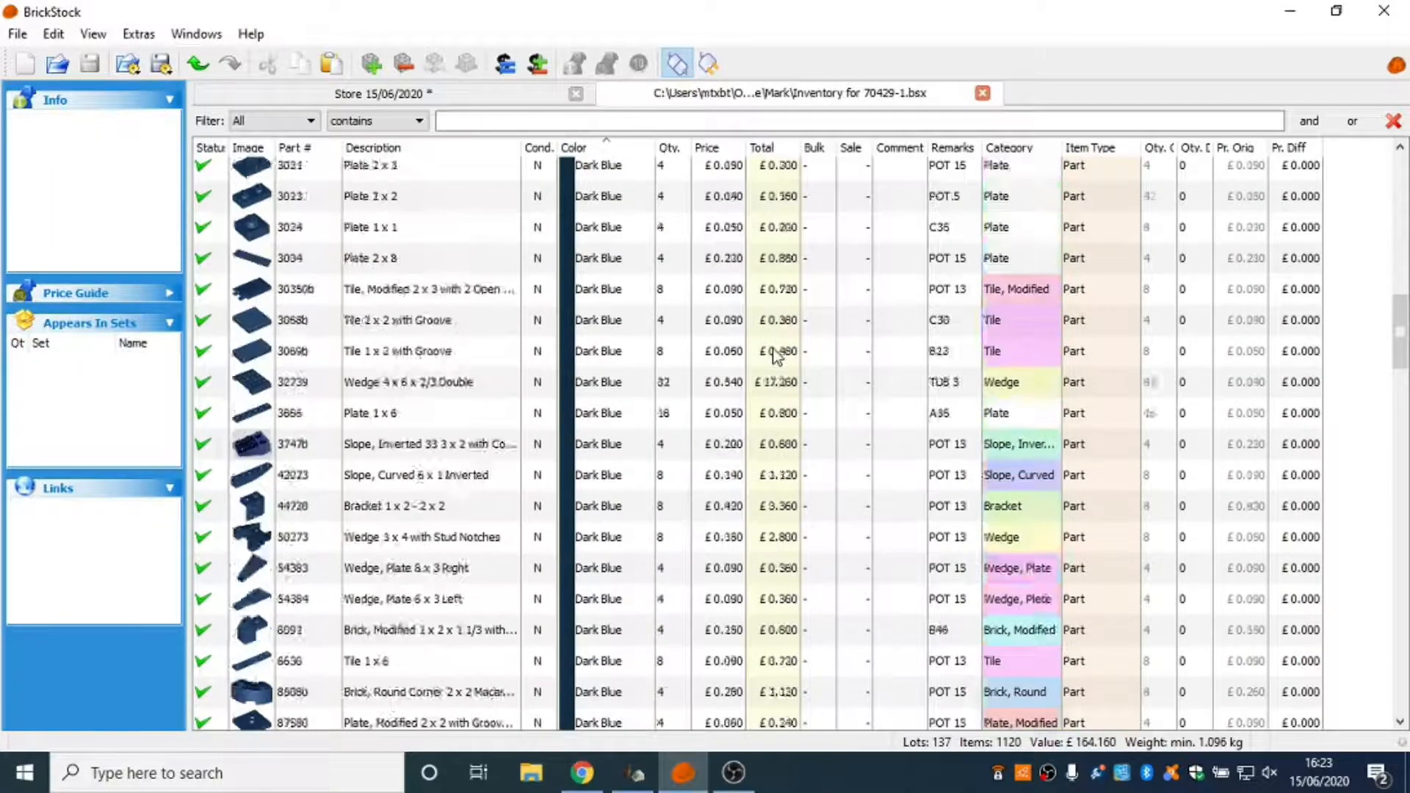
scroll(774, 350, up, 8)
drag(1397, 238, 1377, 189)
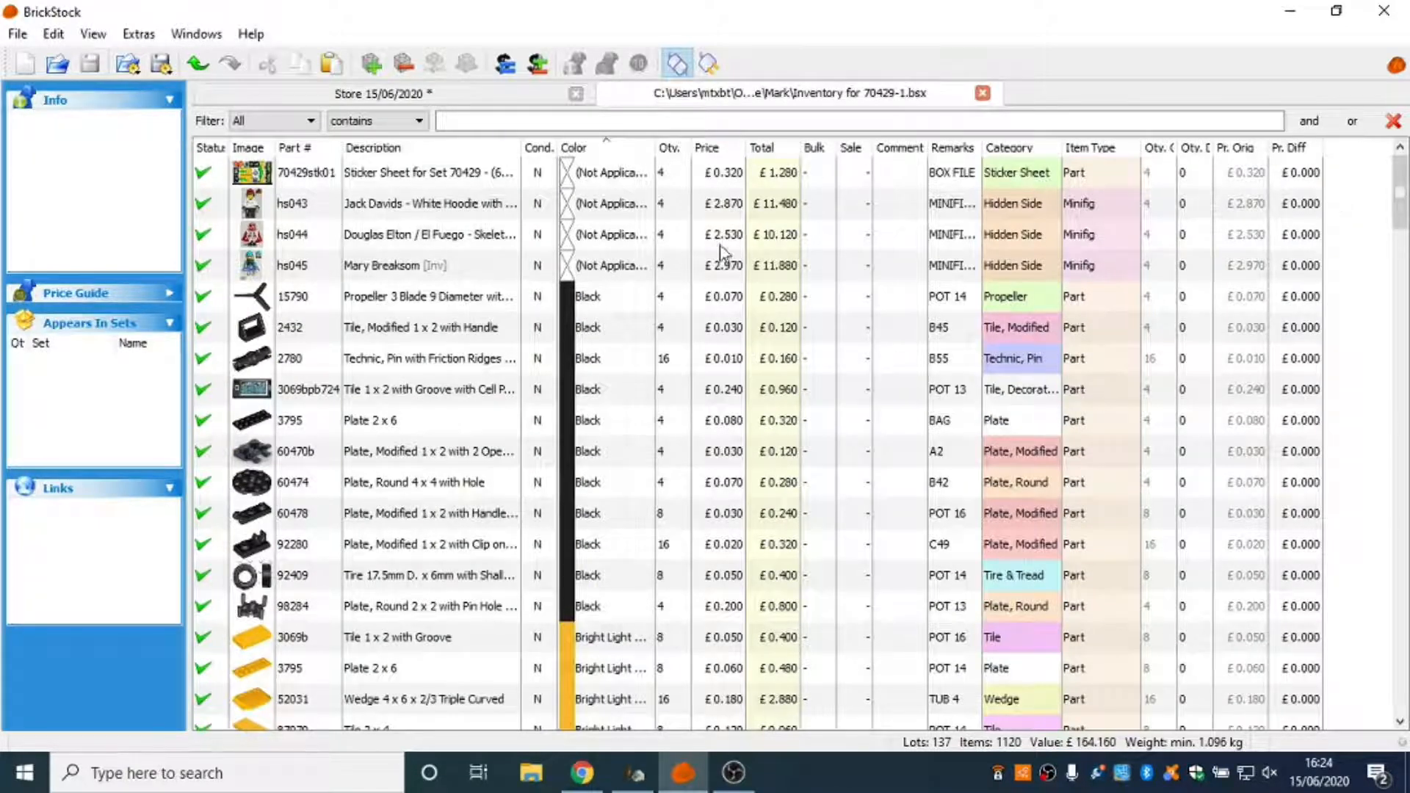
scroll(654, 331, down, 1)
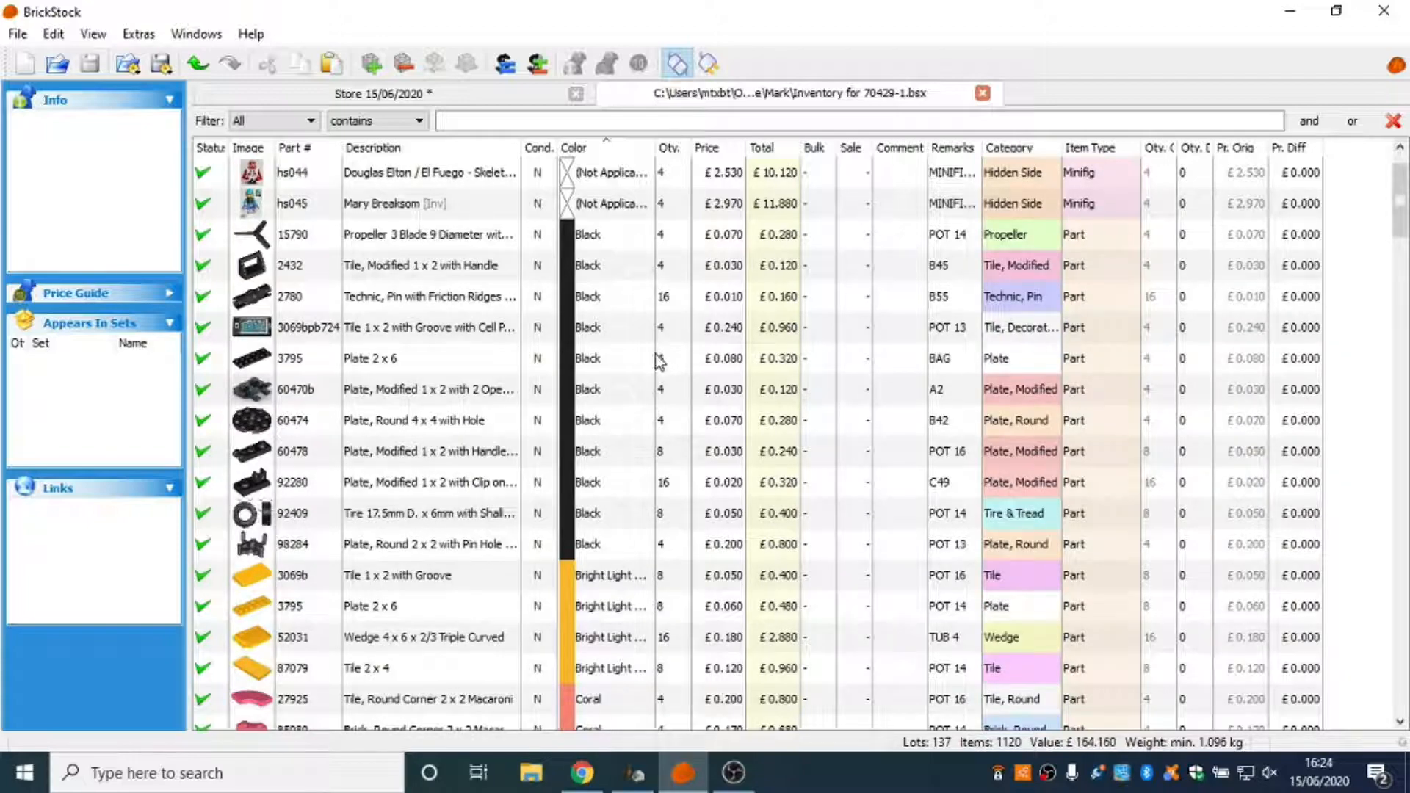
scroll(659, 361, down, 1)
scroll(659, 367, up, 2)
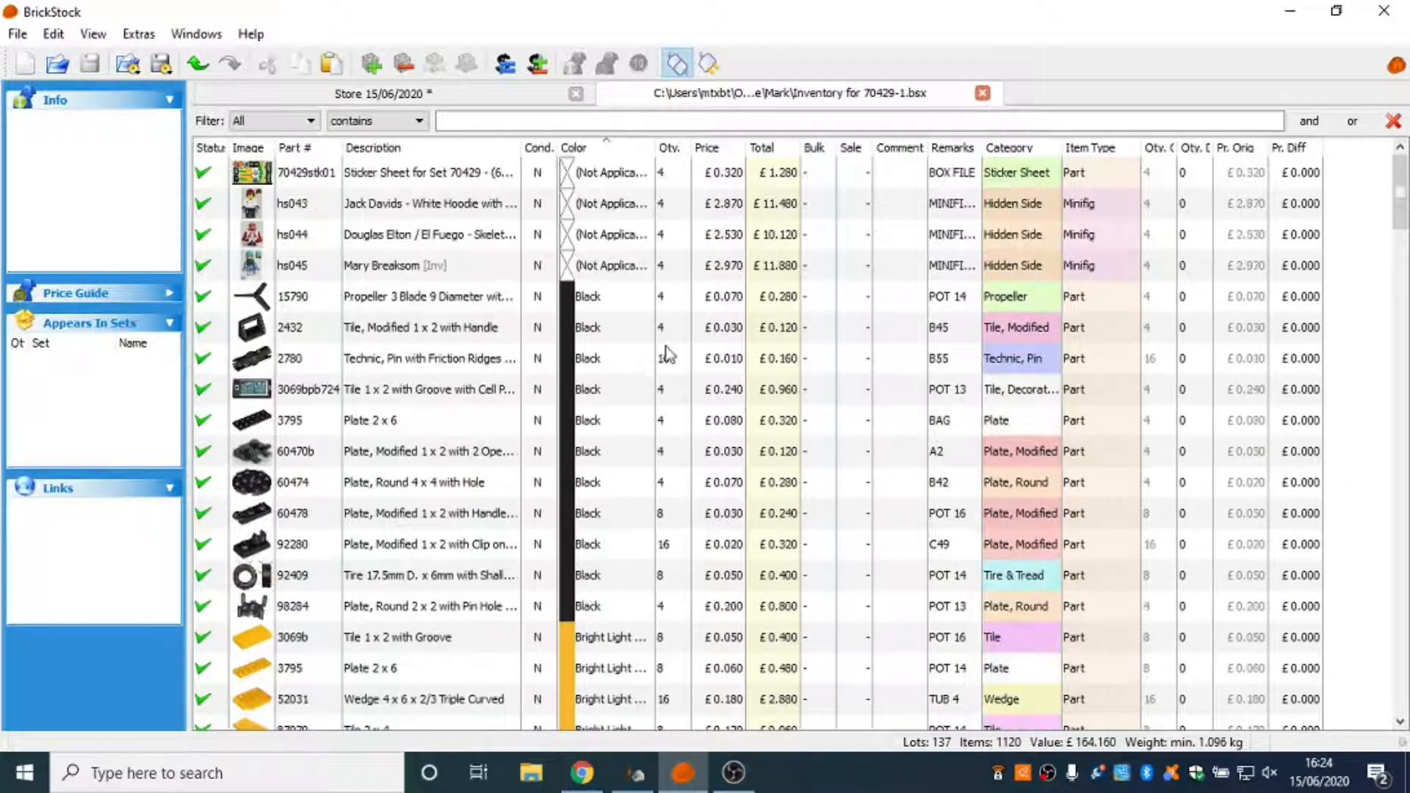
Clear the remark of the black part 3069bpb724 cell phone tile lot.
click(615, 303)
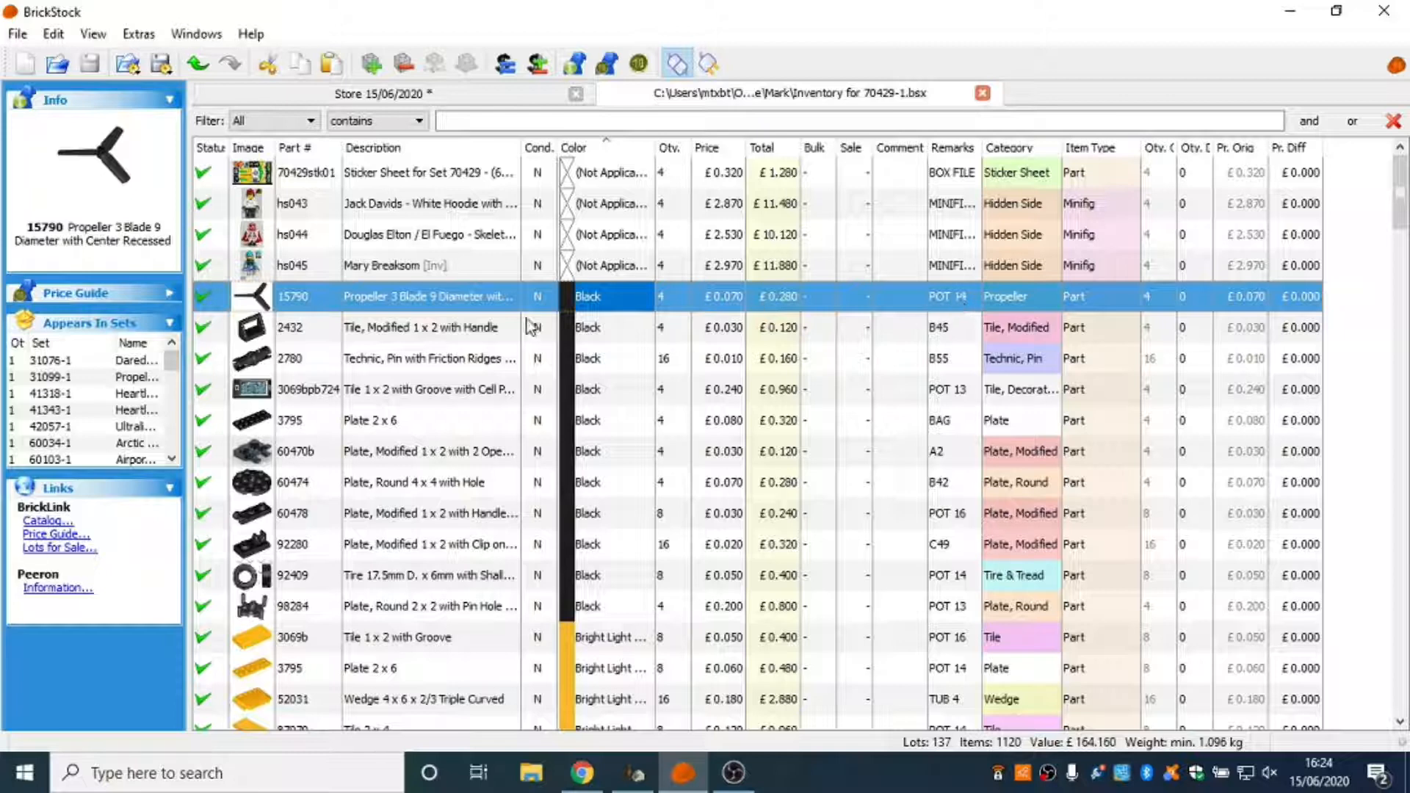
click(492, 327)
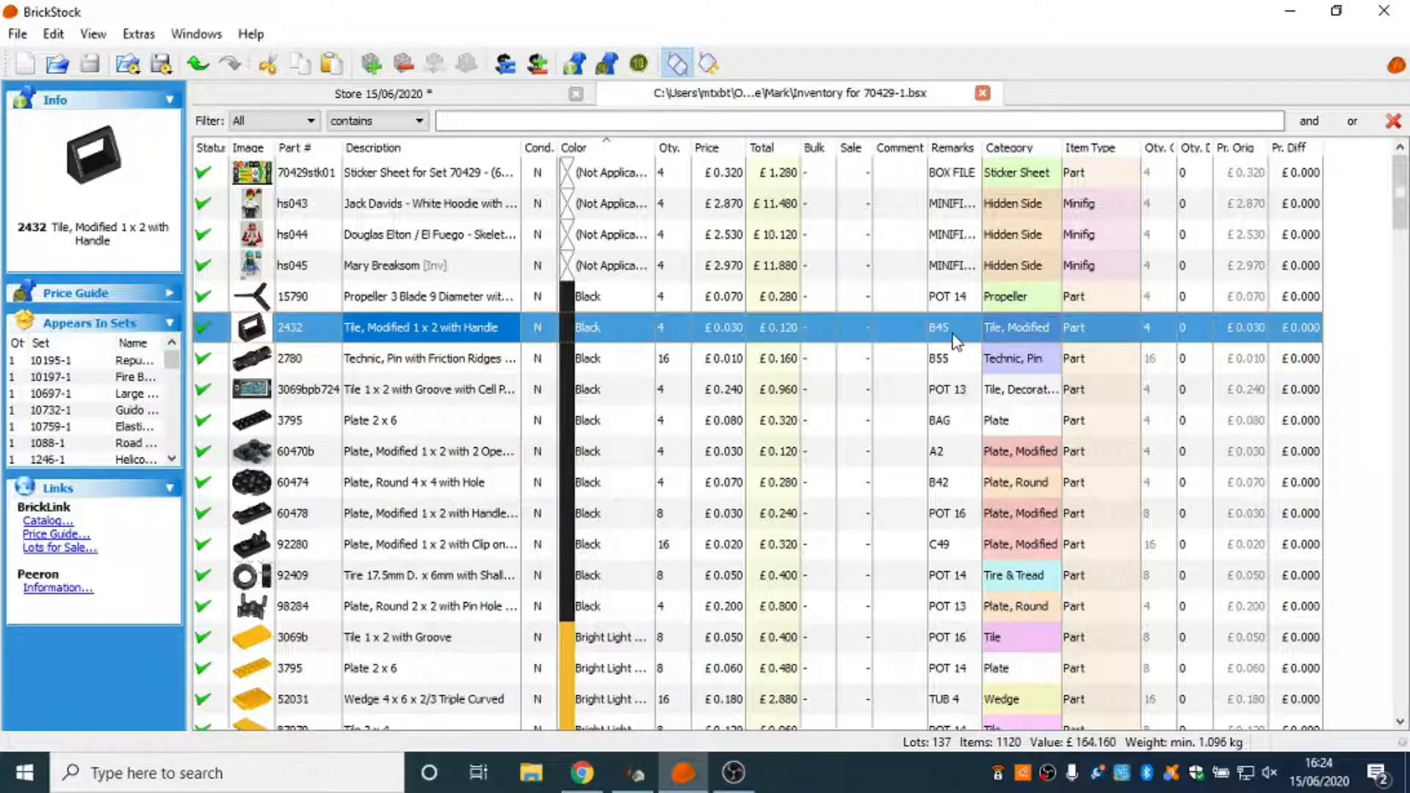
double_click(965, 389)
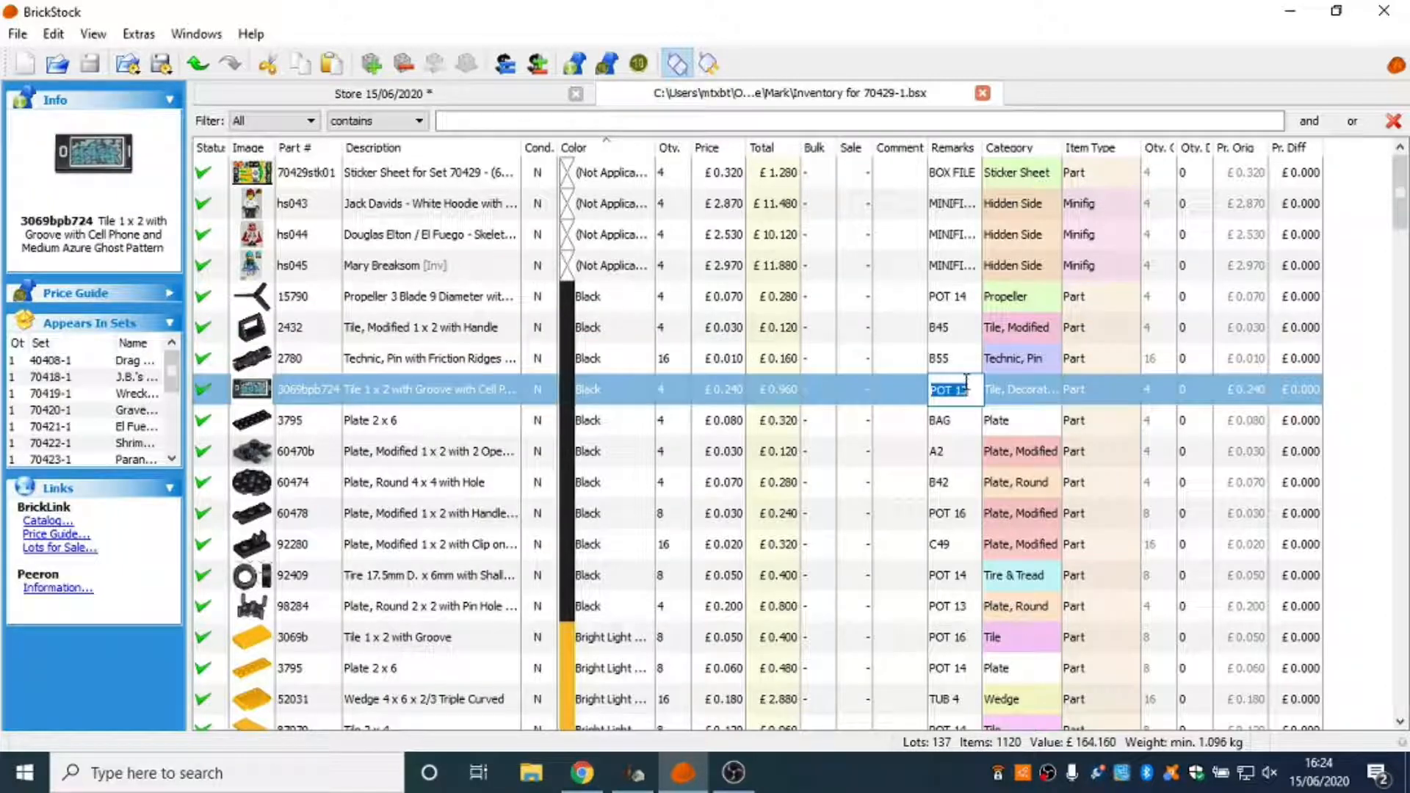
key(BackSpace)
click(918, 427)
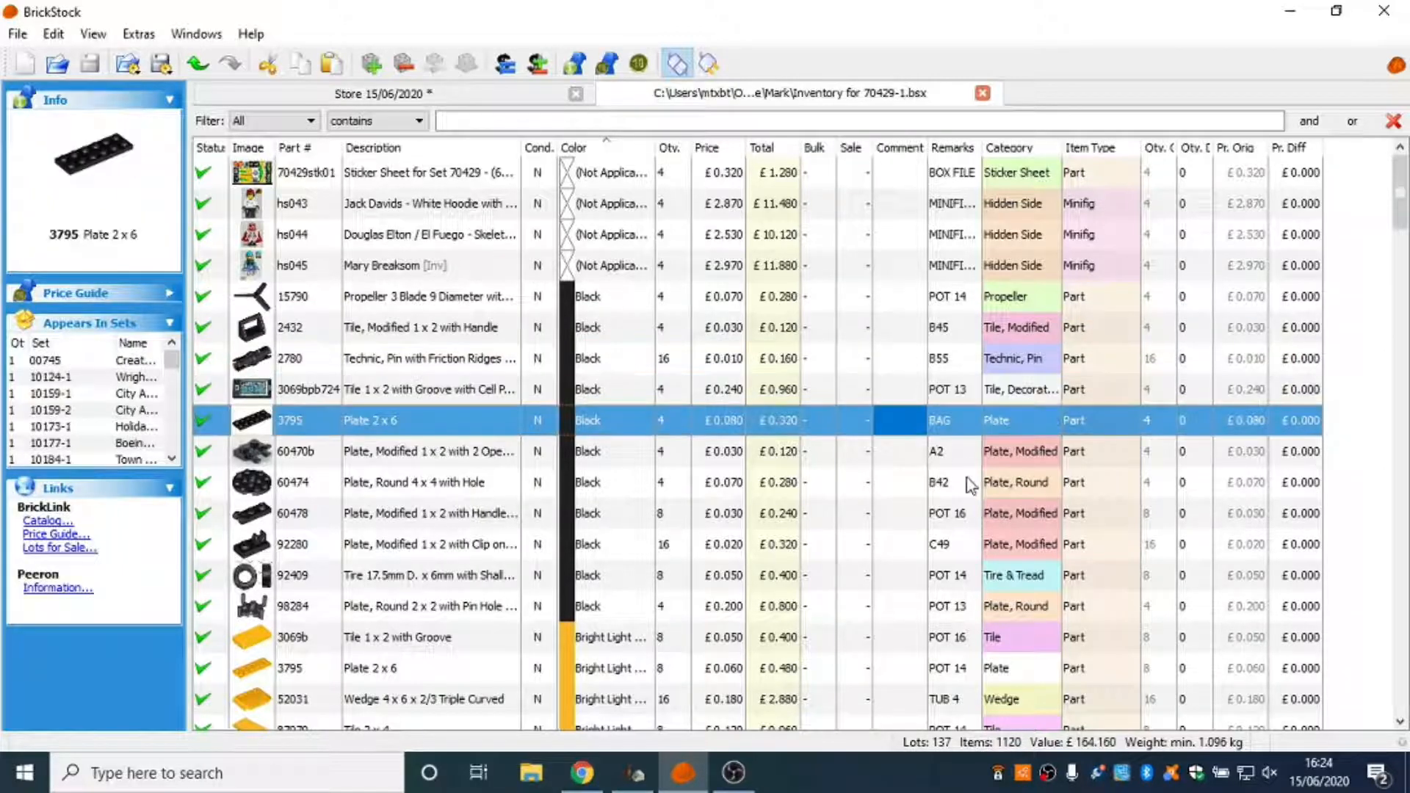
double_click(959, 391)
key(Return)
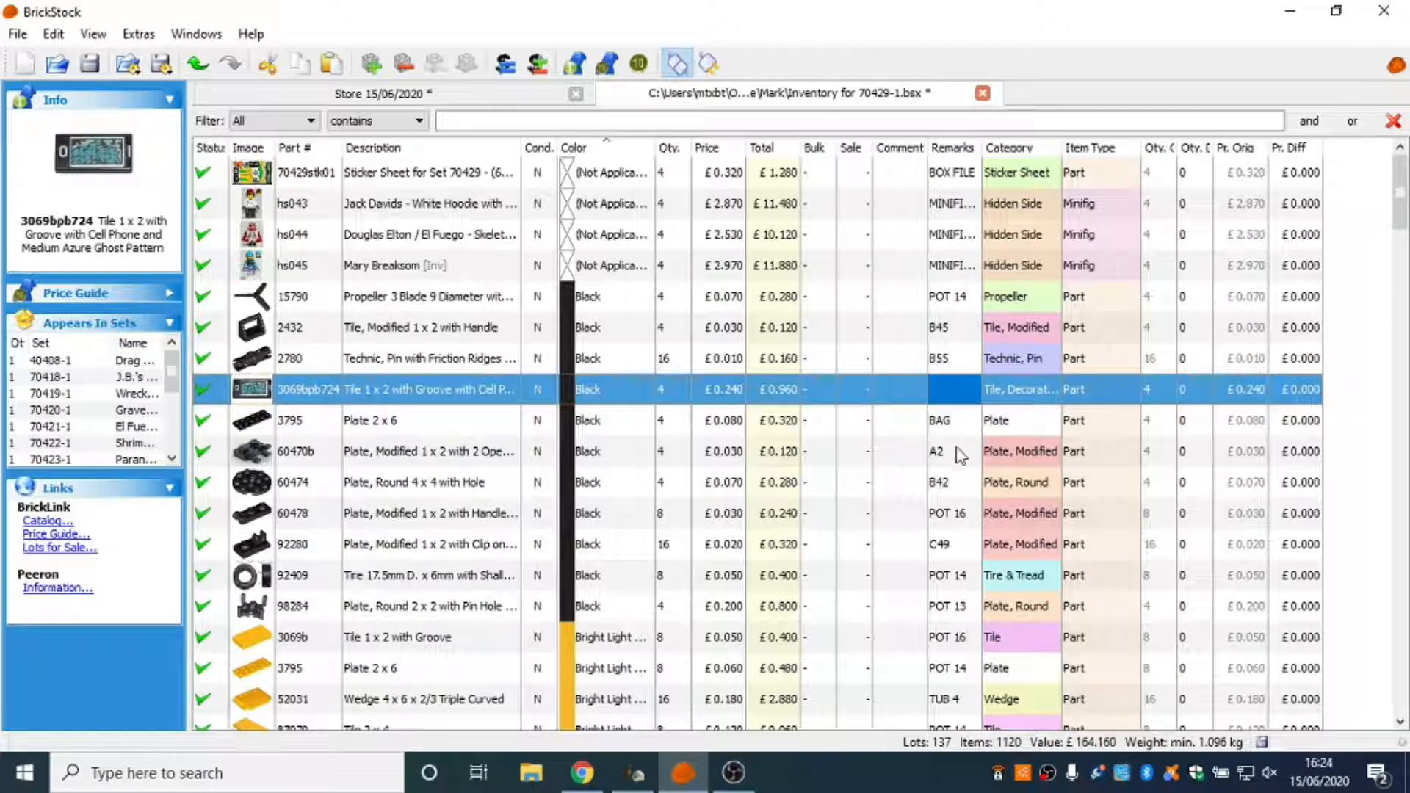
Set the remark of the black part 3069bpb724 cell phone tile lot to POT 20.
click(969, 483)
click(955, 400)
double_click(947, 395)
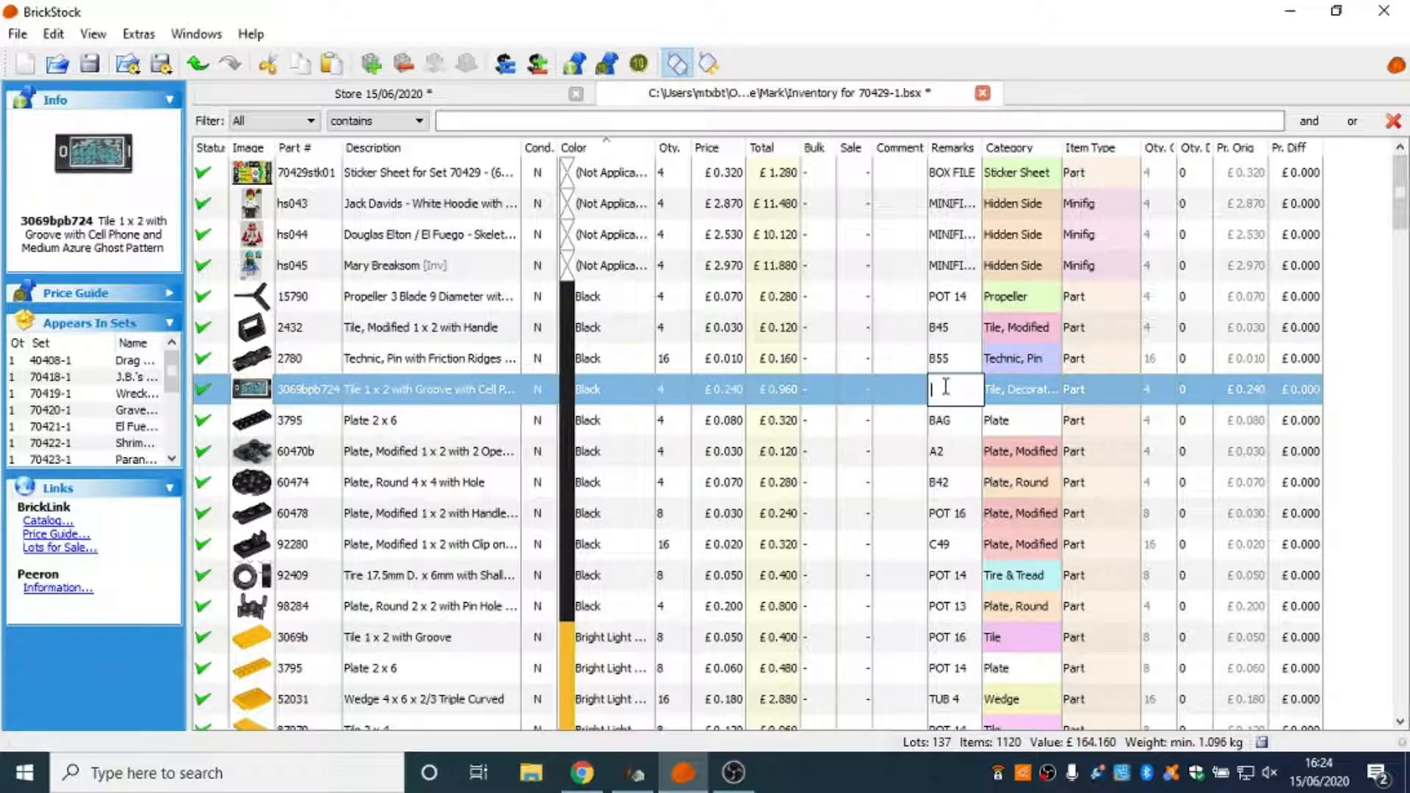
text(POT 20)
key(Return)
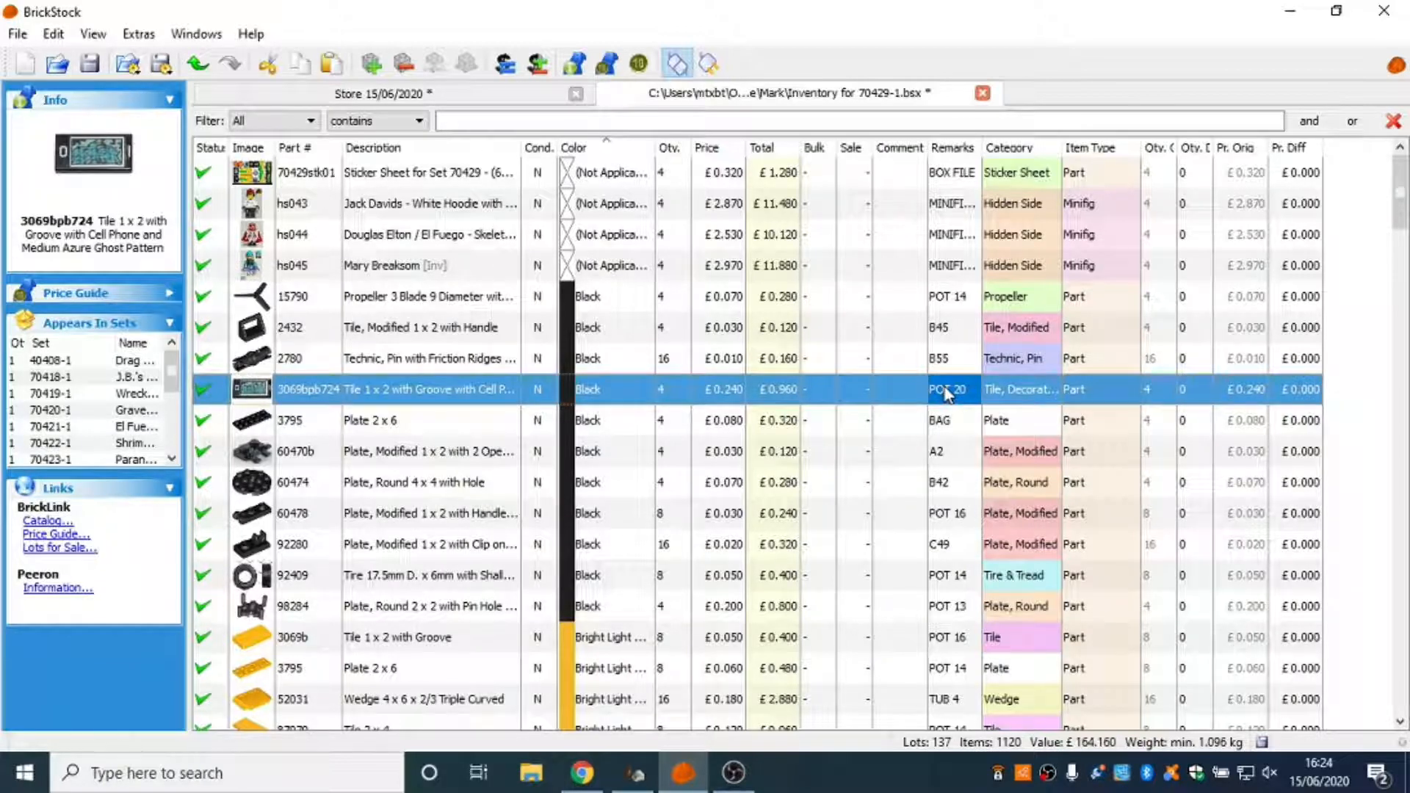
click(963, 423)
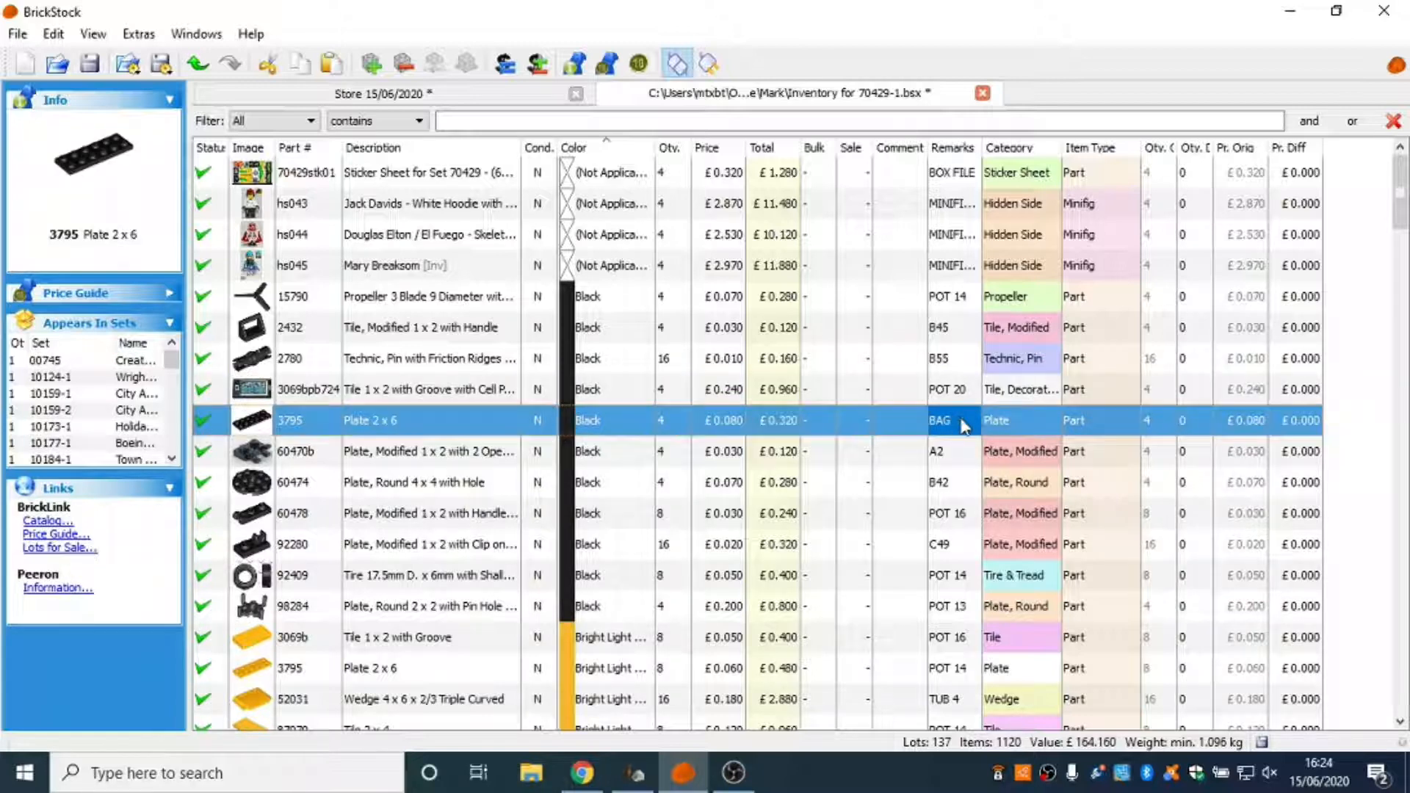
double_click(962, 423)
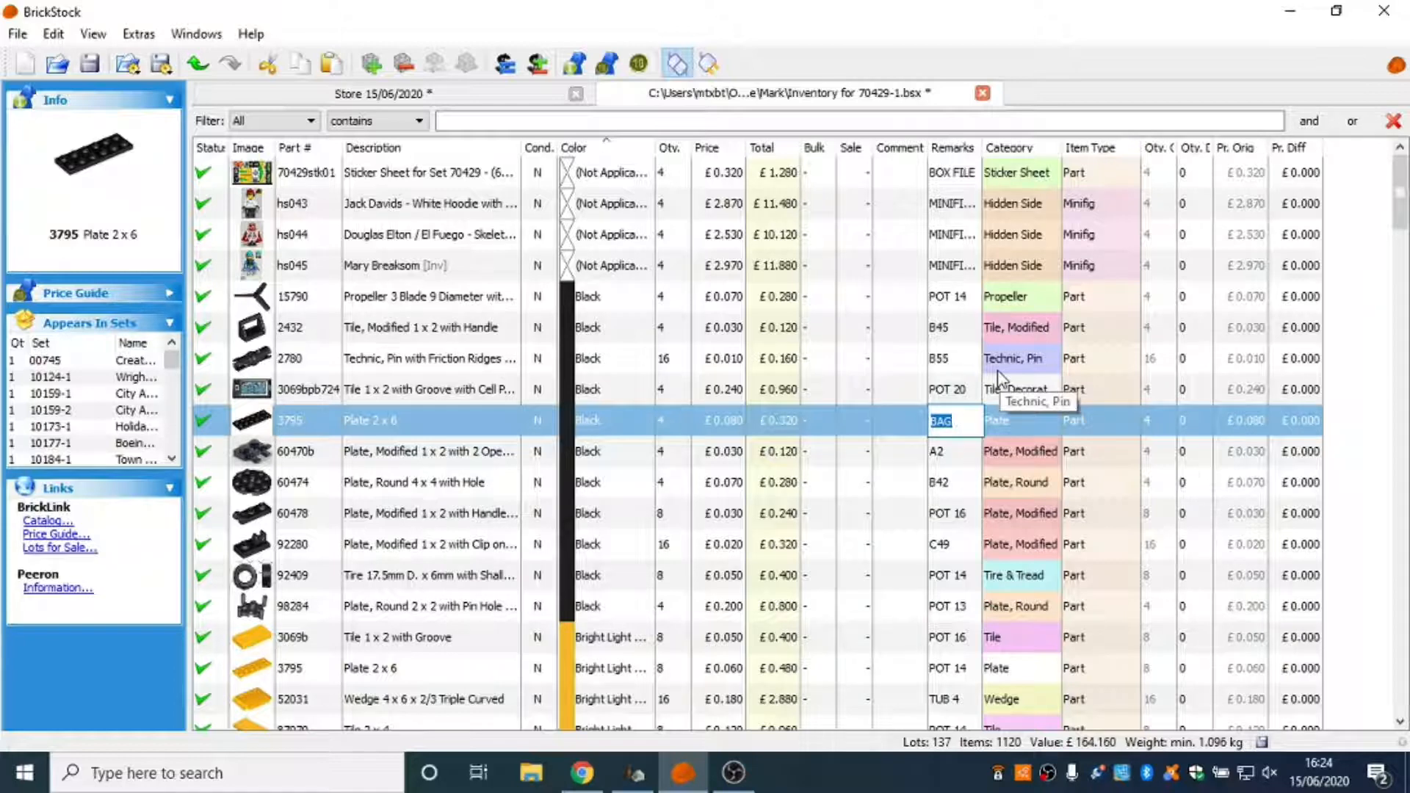
key(Return)
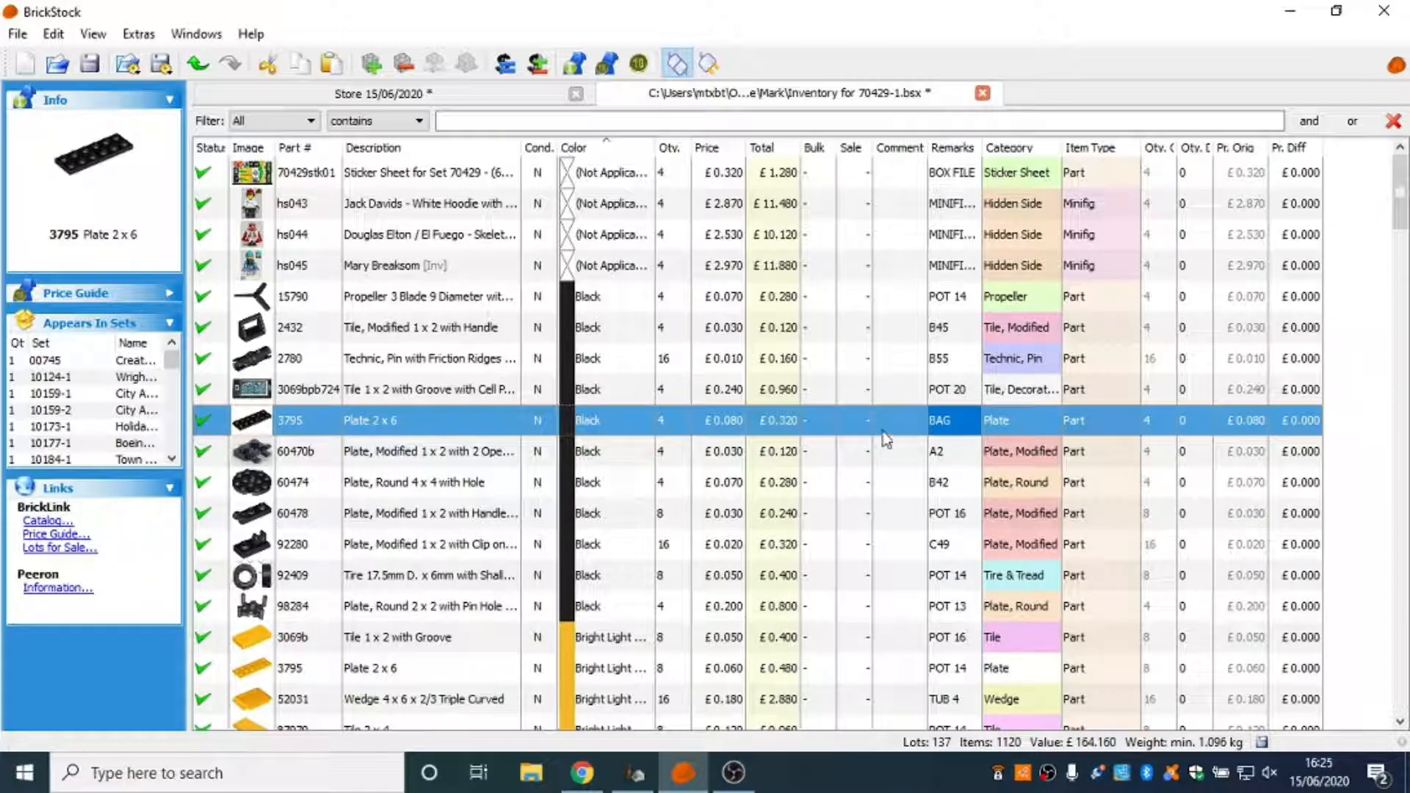
Set the quantity of the black part 2780 Technic pin lot to 20.
scroll(881, 433, down, 1)
scroll(954, 418, down, 1)
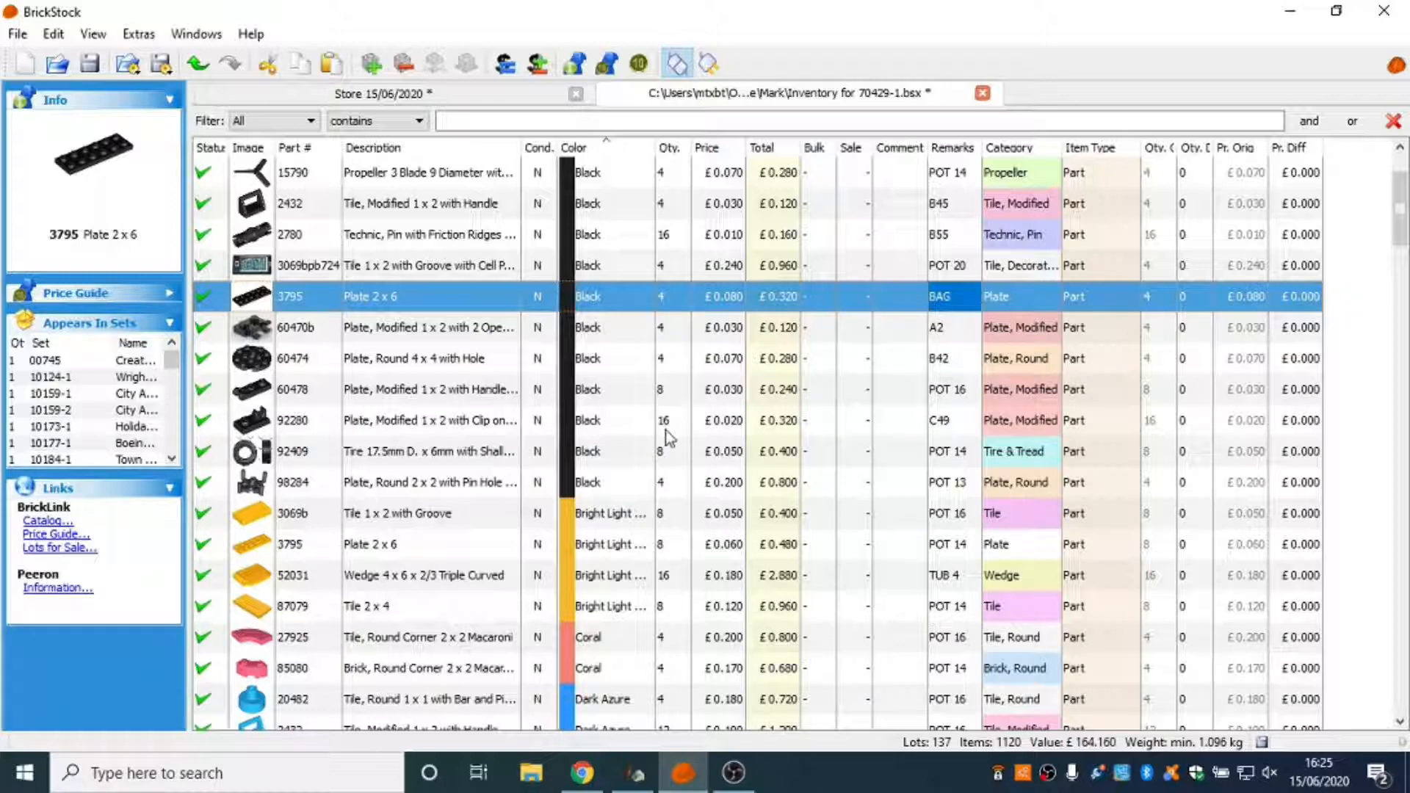
double_click(665, 236)
key(BackSpace)
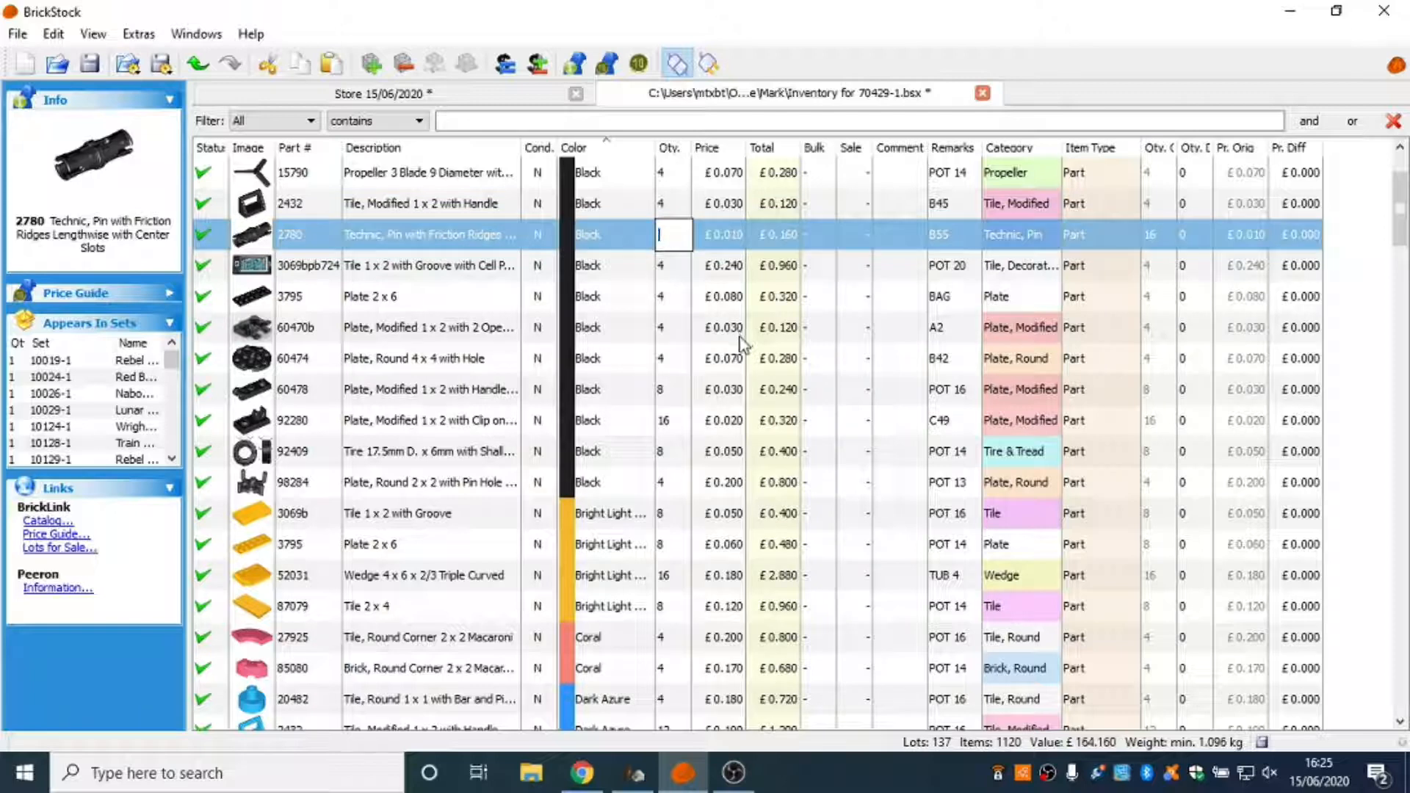
text(20)
key(Return)
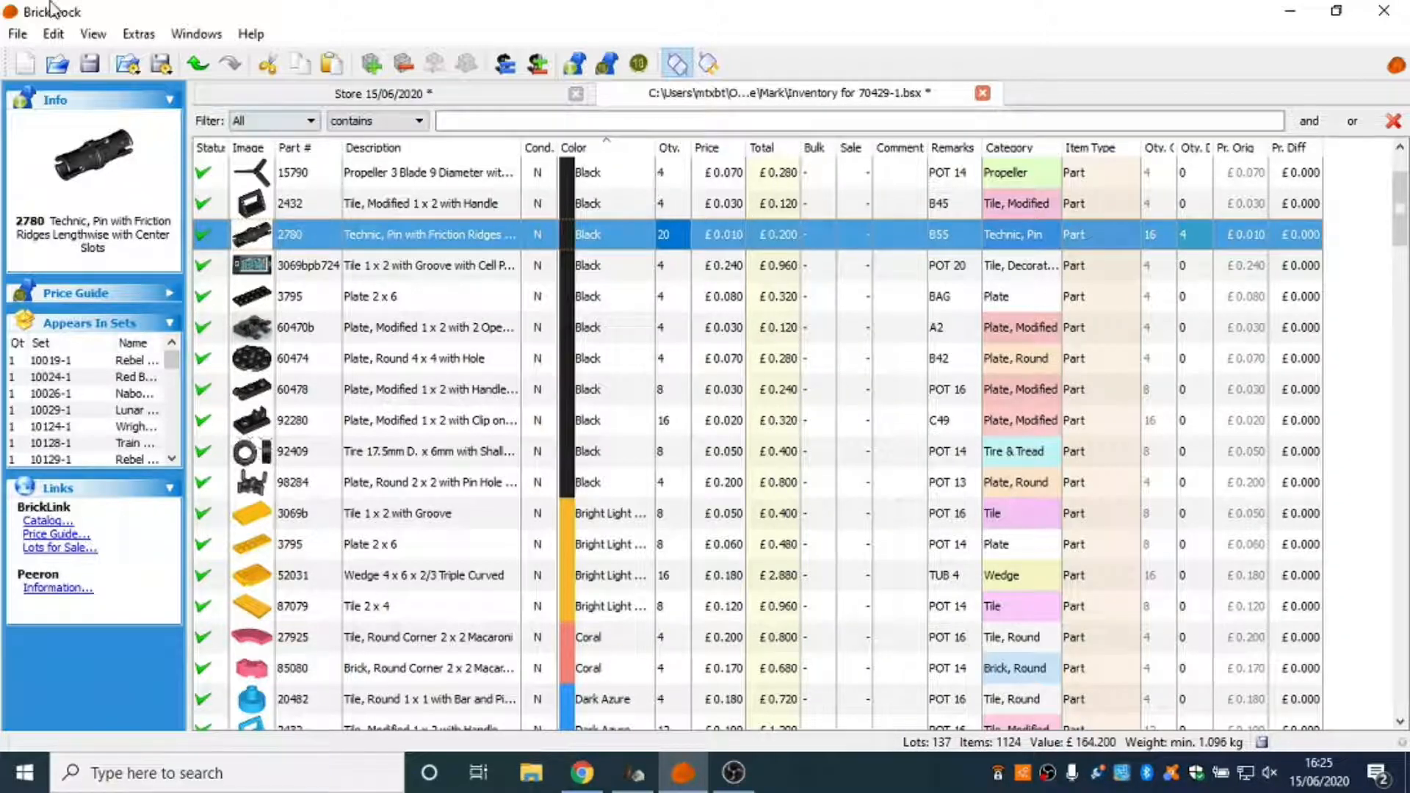
Save the 70429-1 inventory file and close its document.
click(92, 66)
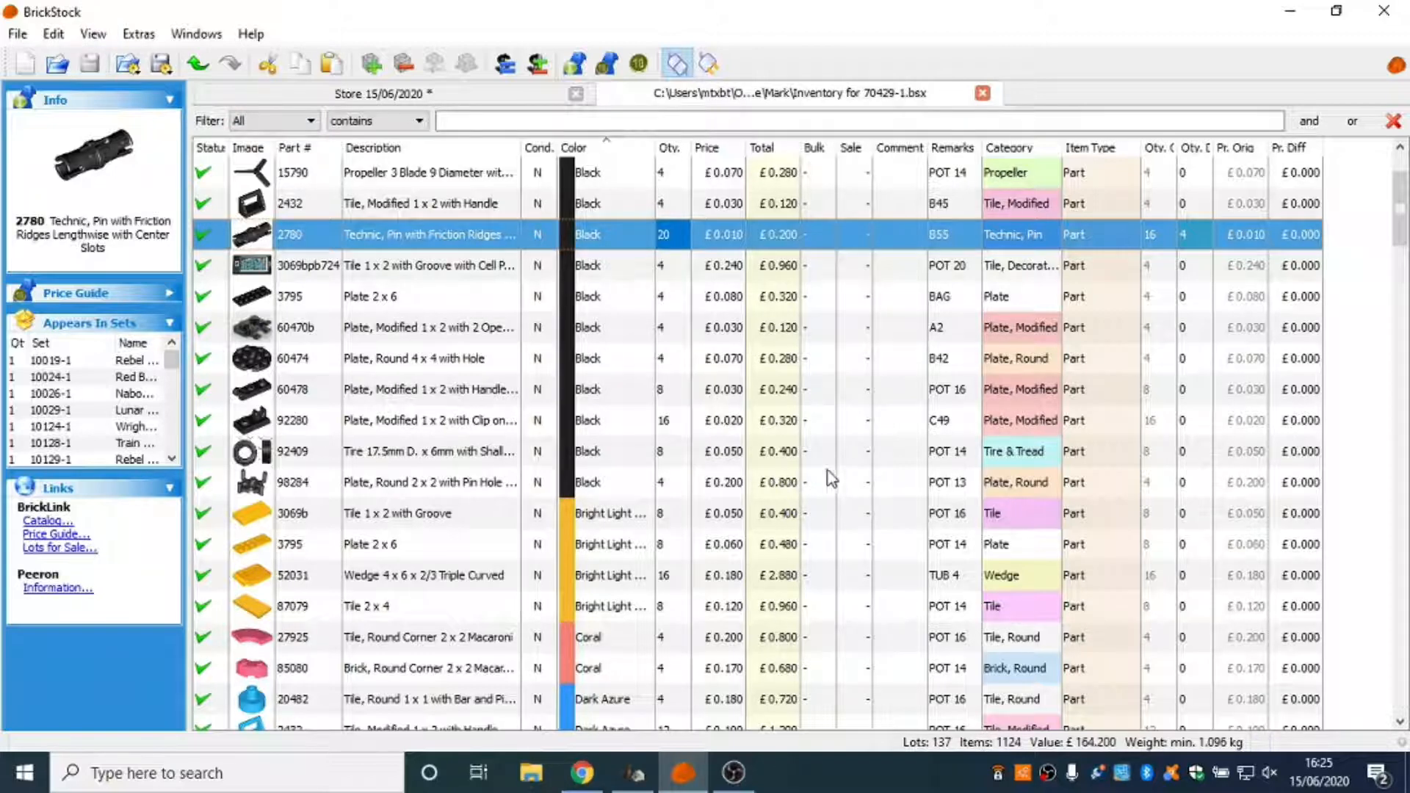
scroll(843, 487, up, 2)
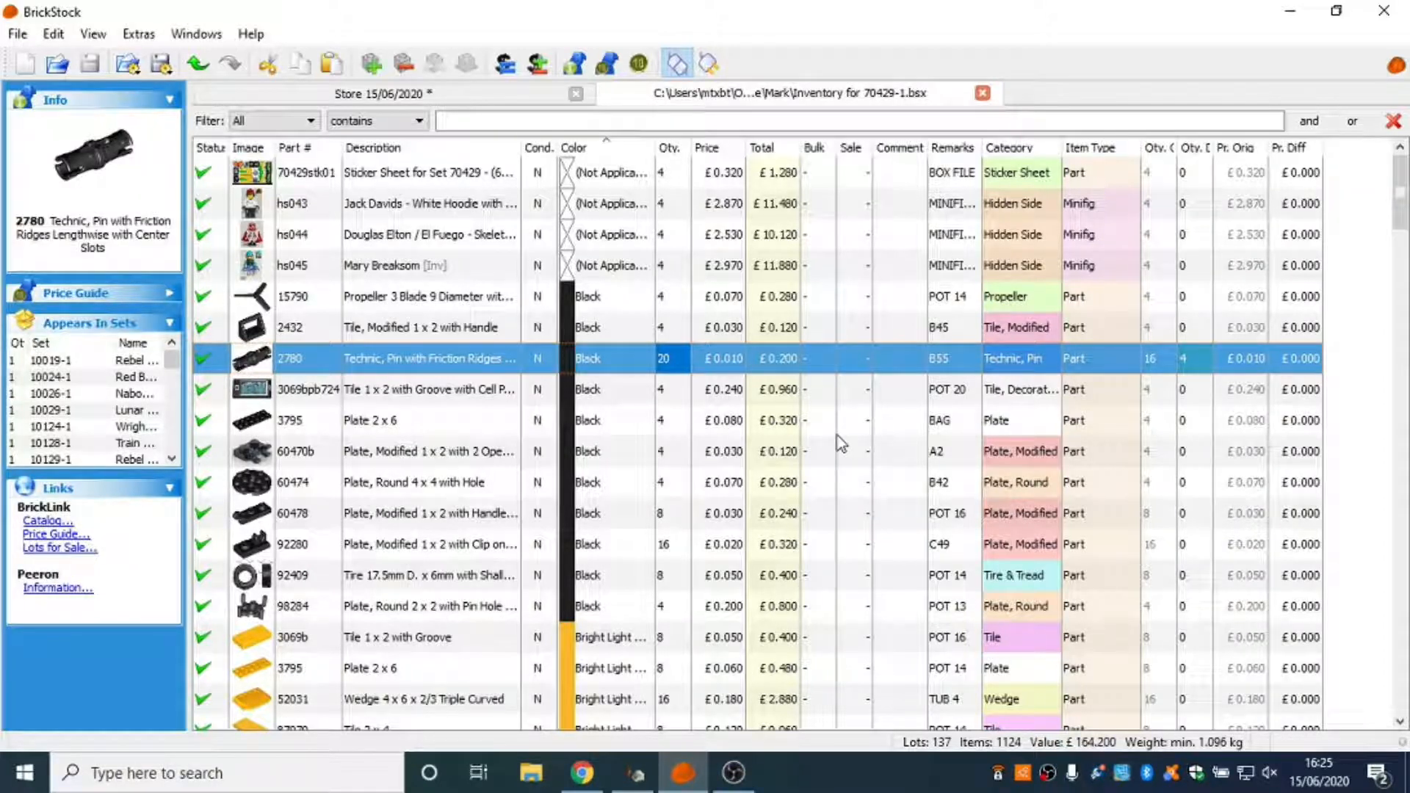
click(982, 93)
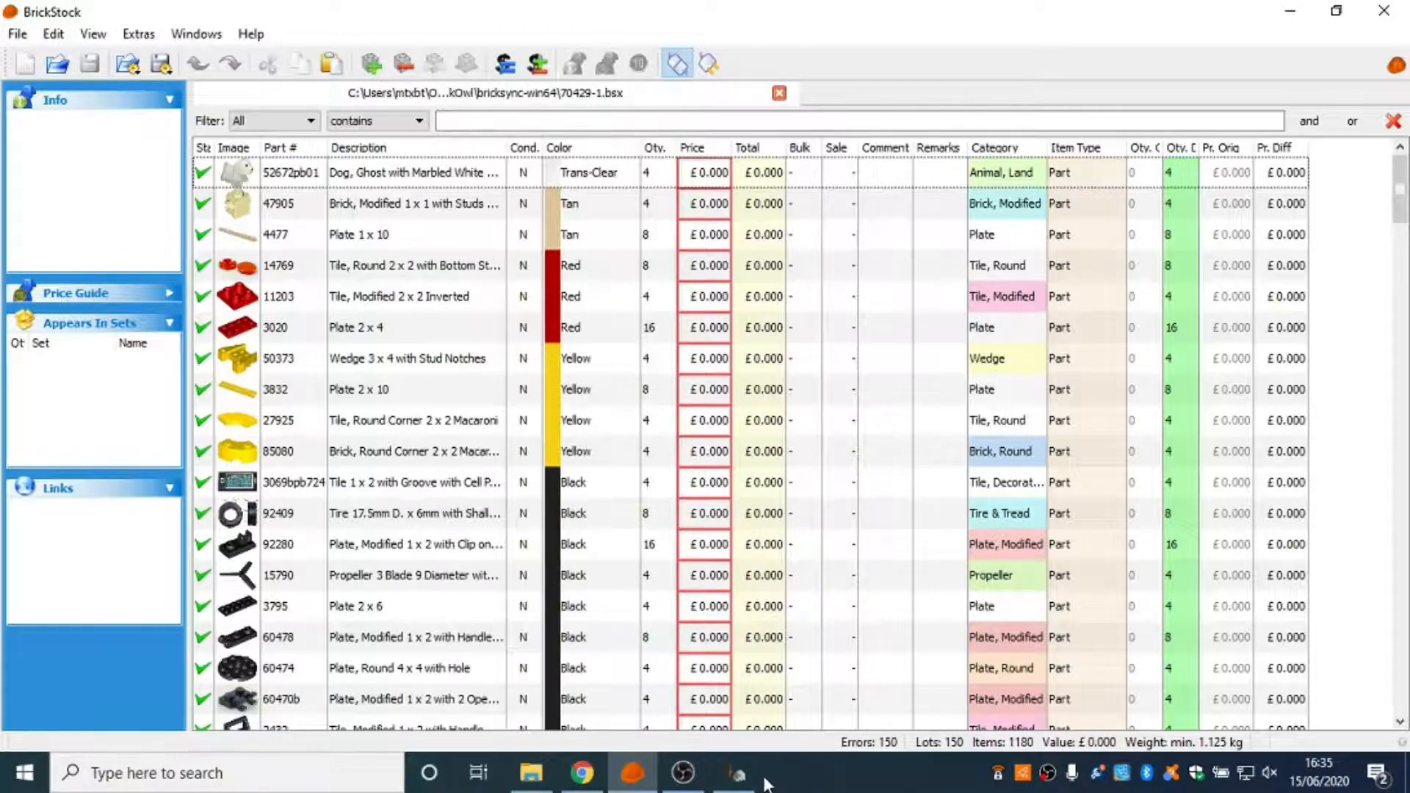
Begin the sort command in BrickSync, then return to BrickStock and close the unpriced 70429-1.bsx document.
click(734, 773)
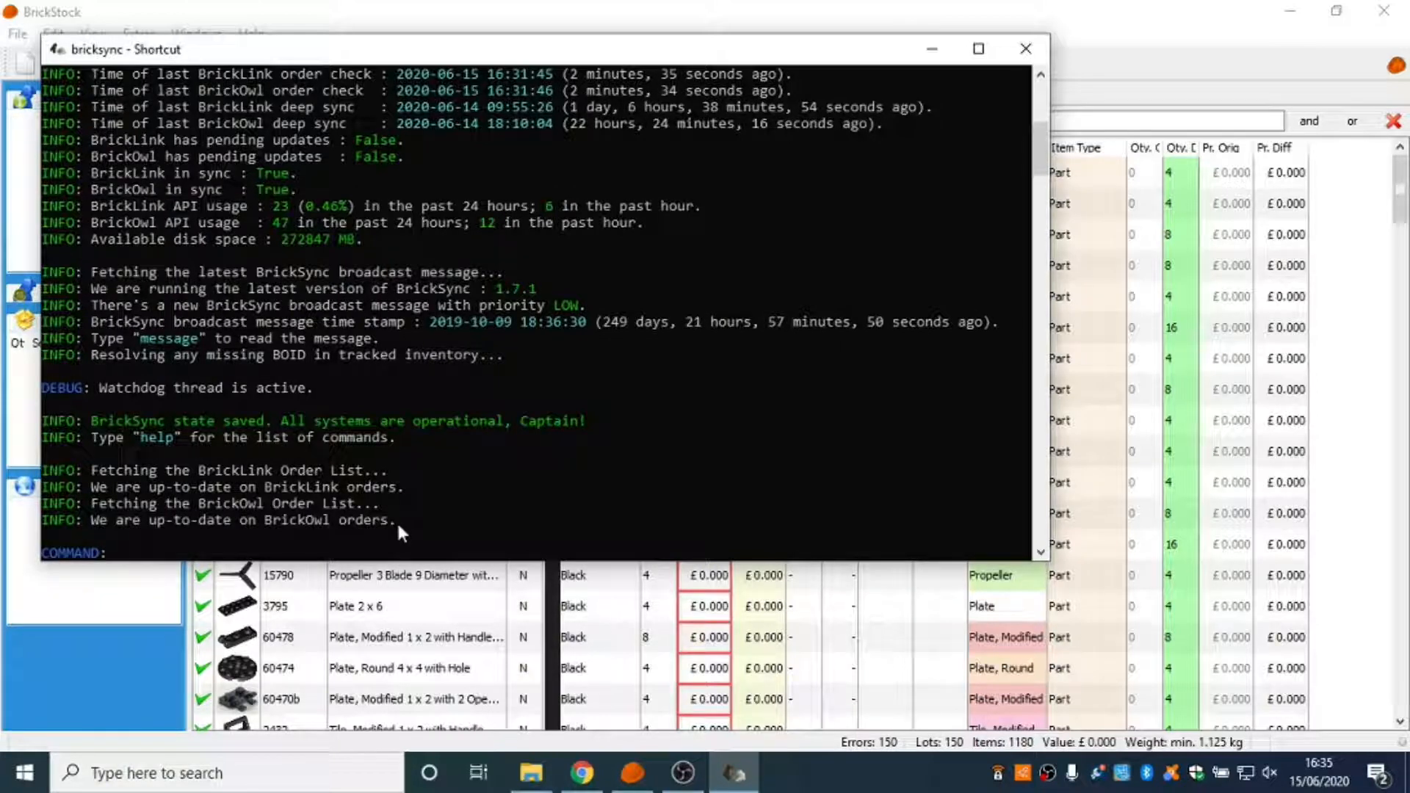
text(sort)
click(932, 50)
click(780, 91)
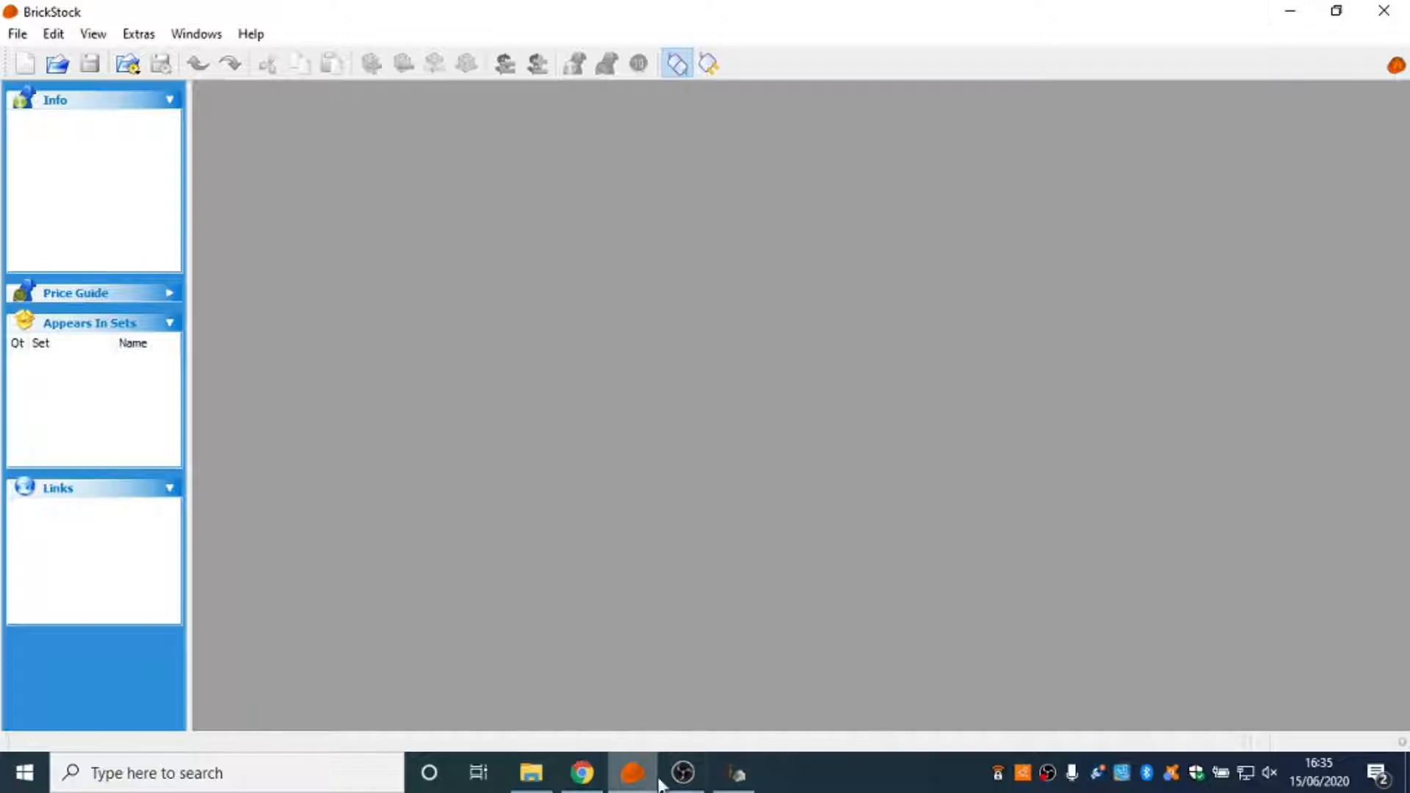
Switch to BrickSync and run the command sort 70429-1.bsx to fill in the file's store prices and remarks.
click(736, 775)
text(sort)
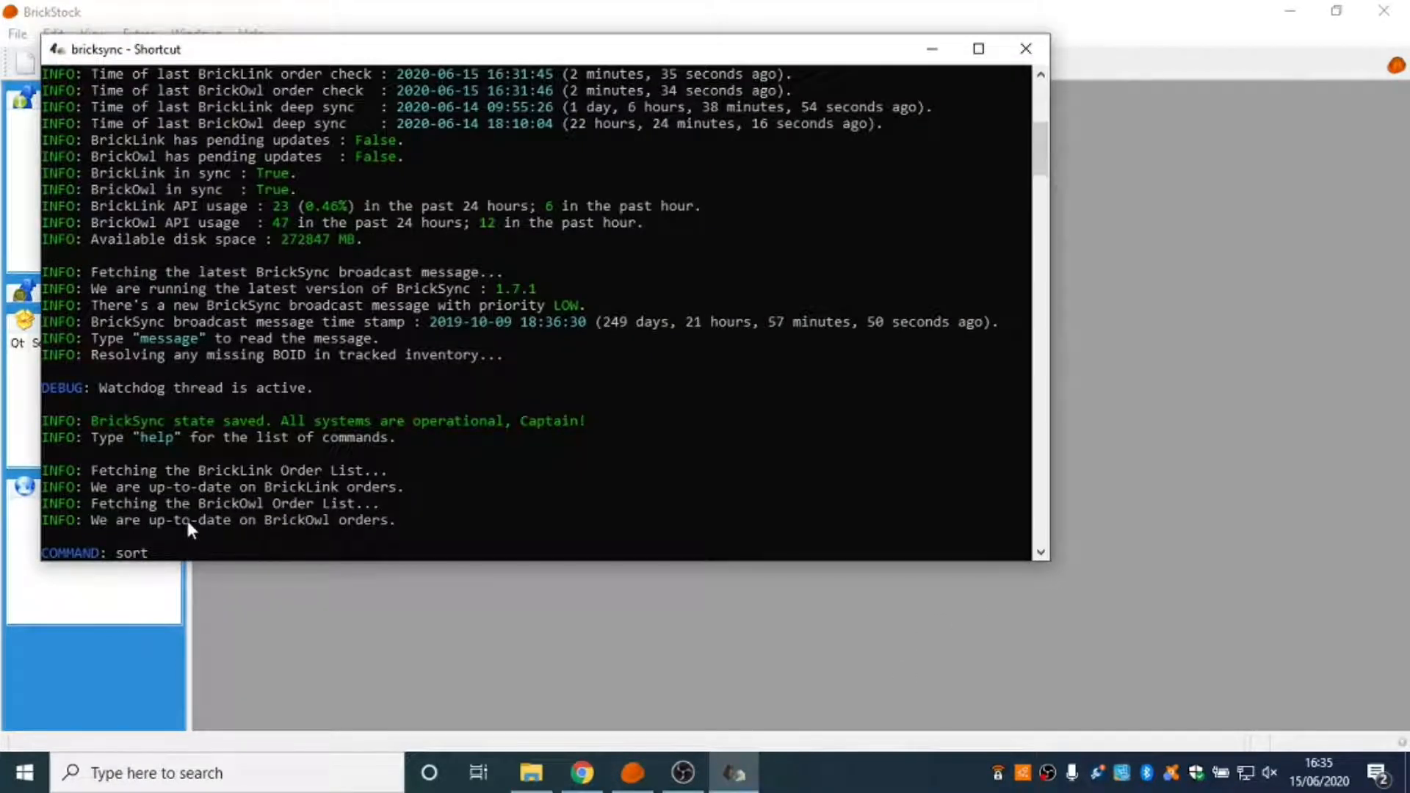
text( 70429-1.bsx)
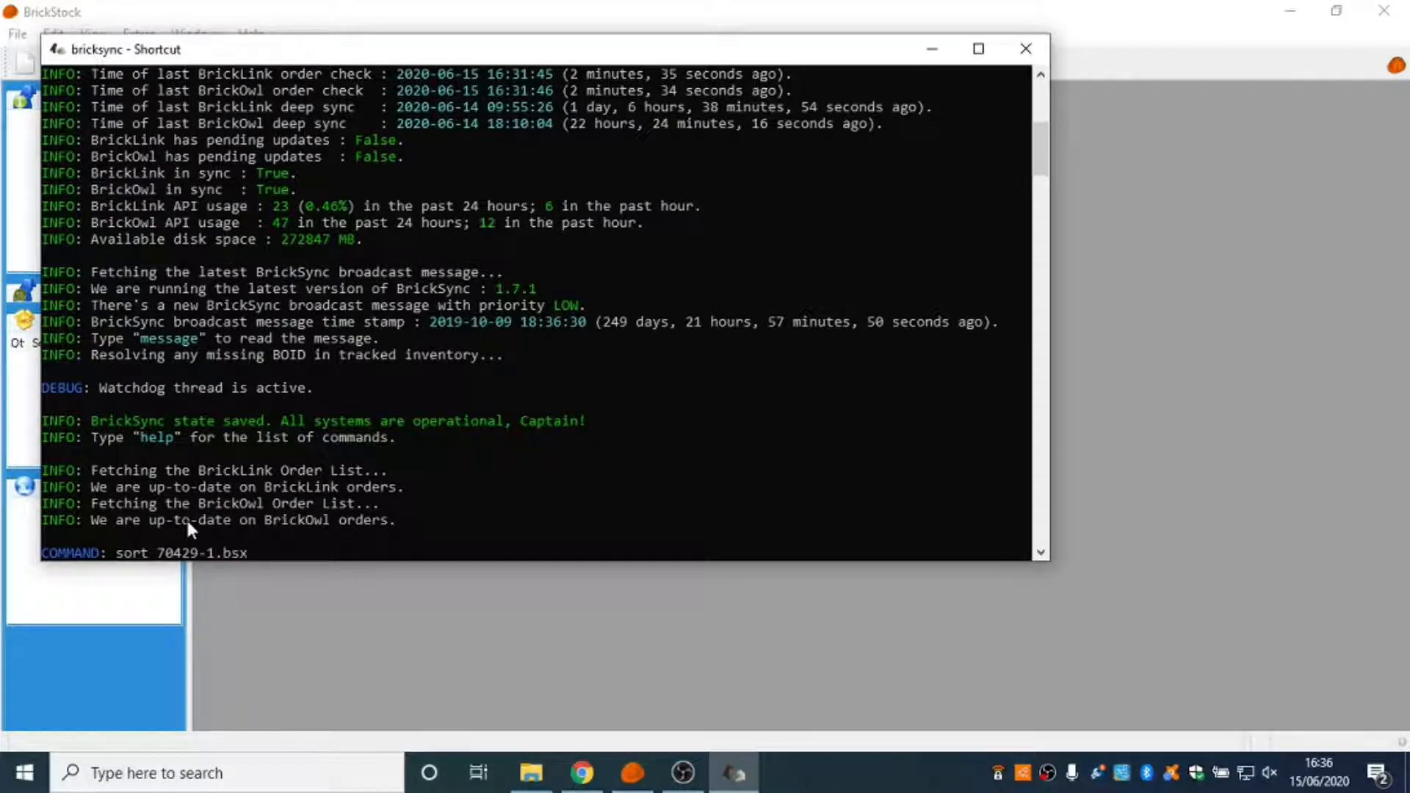
key(Return)
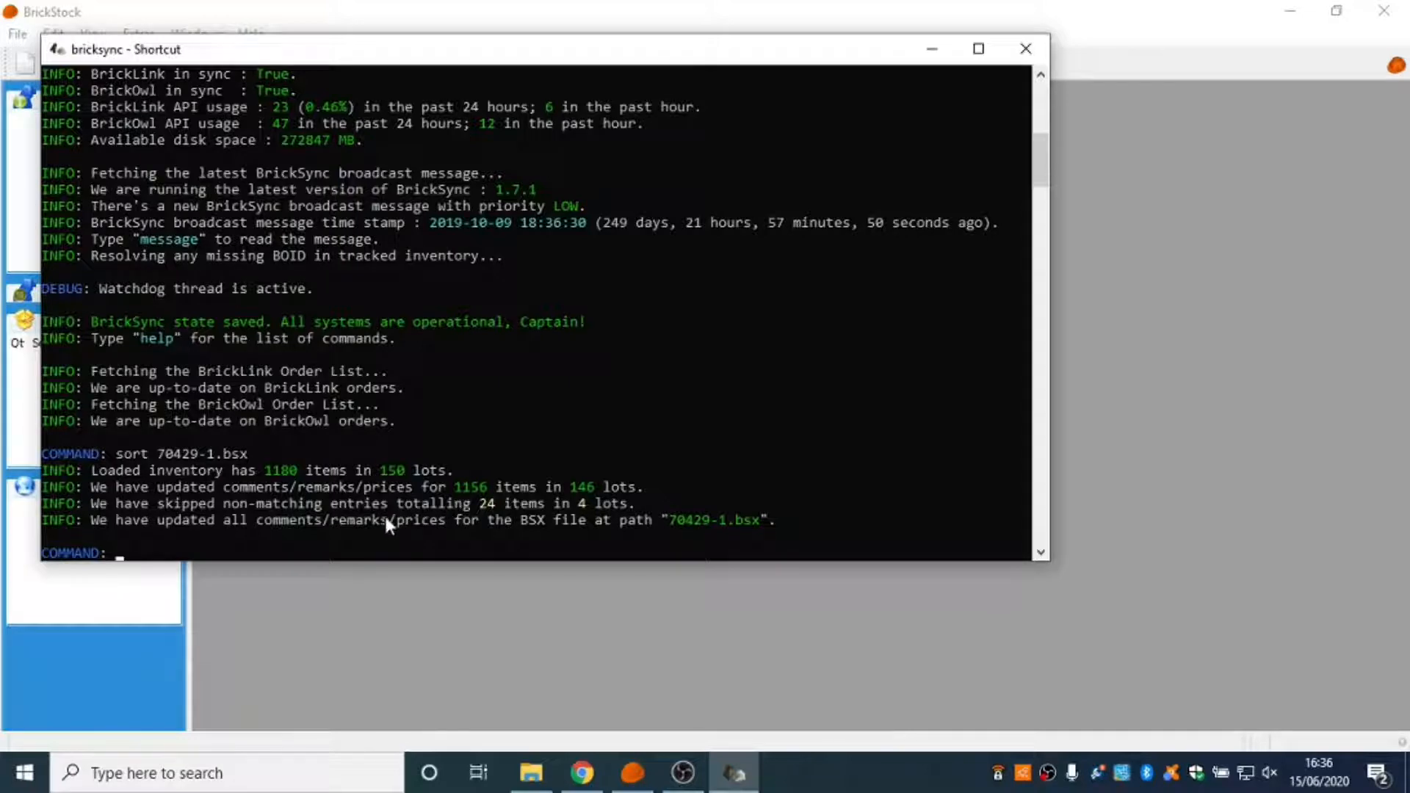
Return to BrickStock, reopen 70429-1.bsx from the recent files and check the prices and remarks of its lots.
click(929, 49)
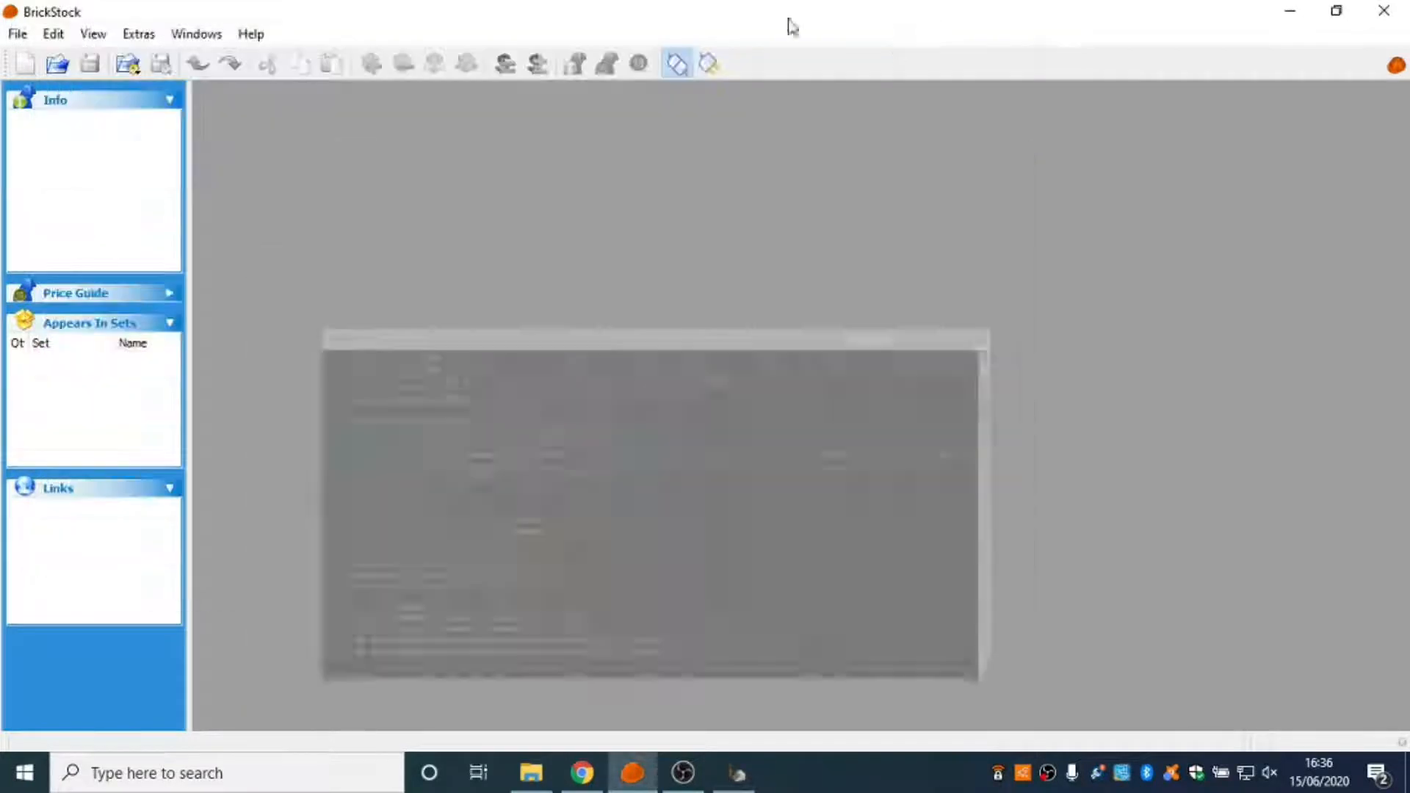
click(17, 34)
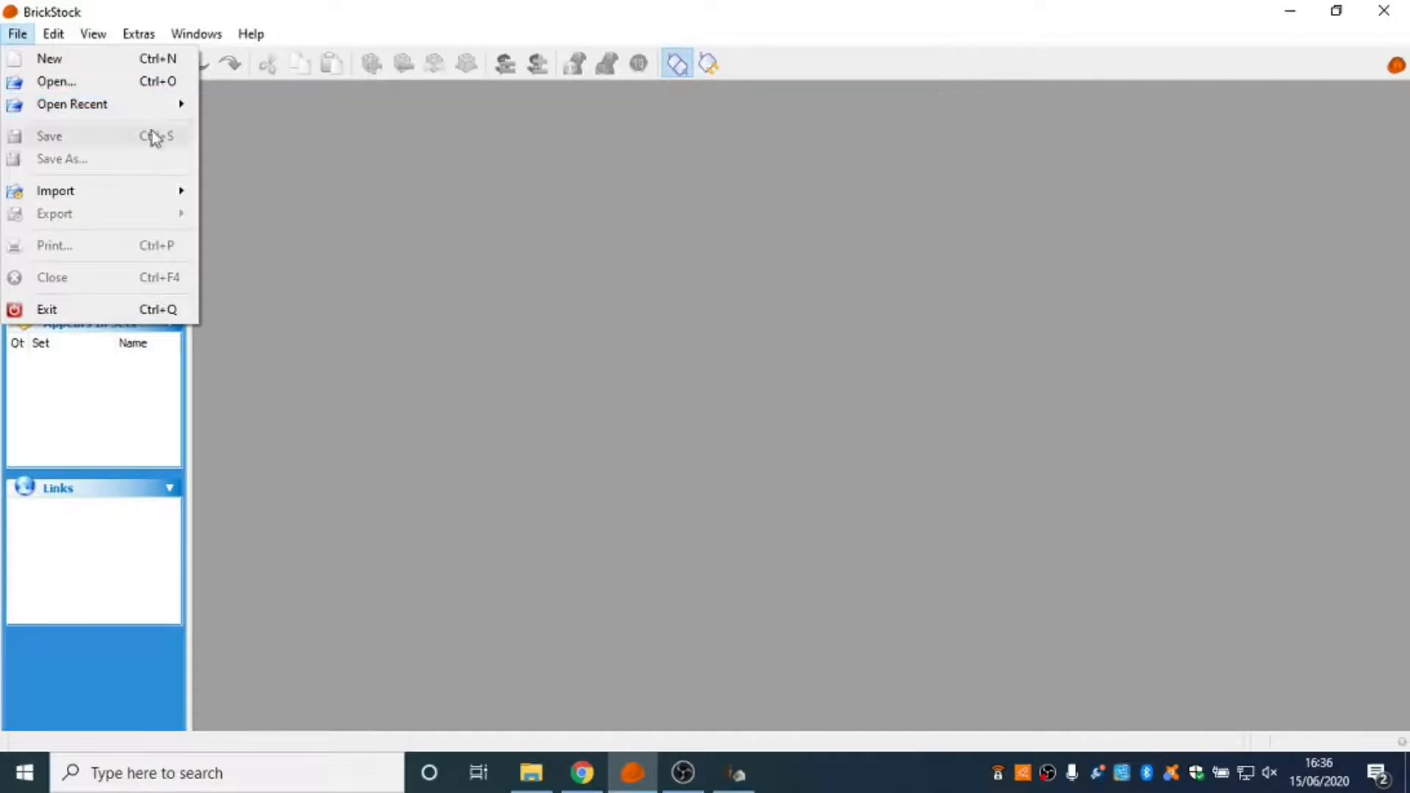
mouse_move(151, 110)
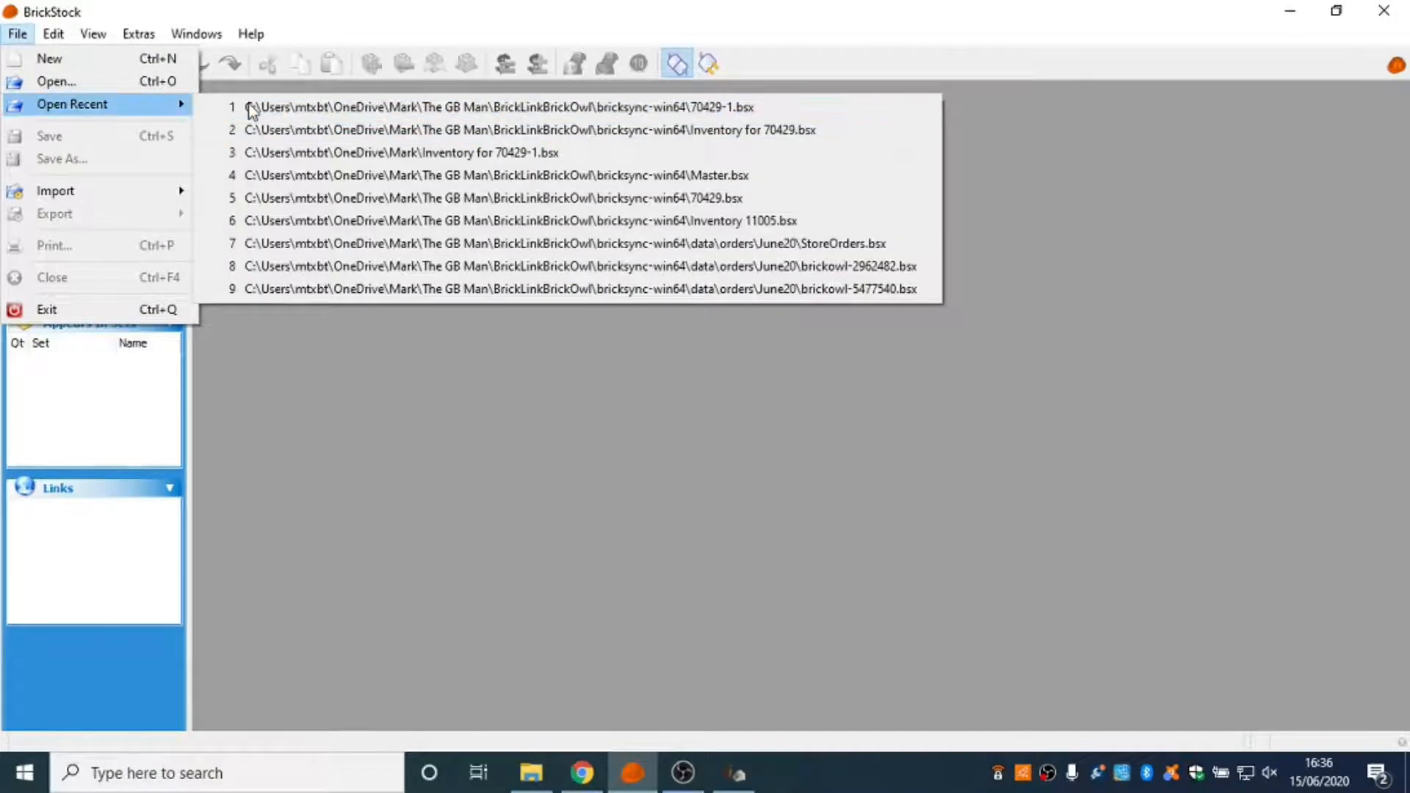
click(273, 106)
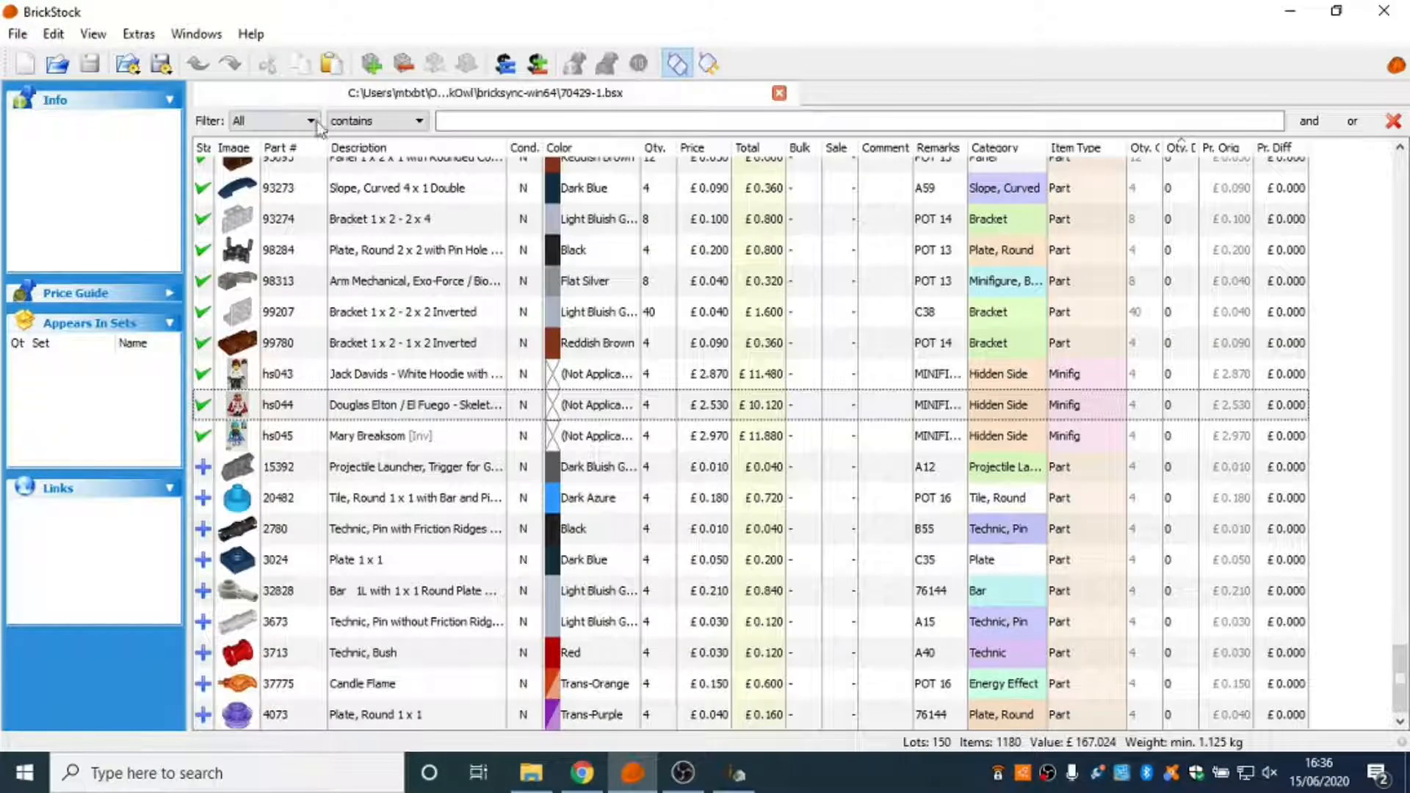
scroll(931, 232, up, 3)
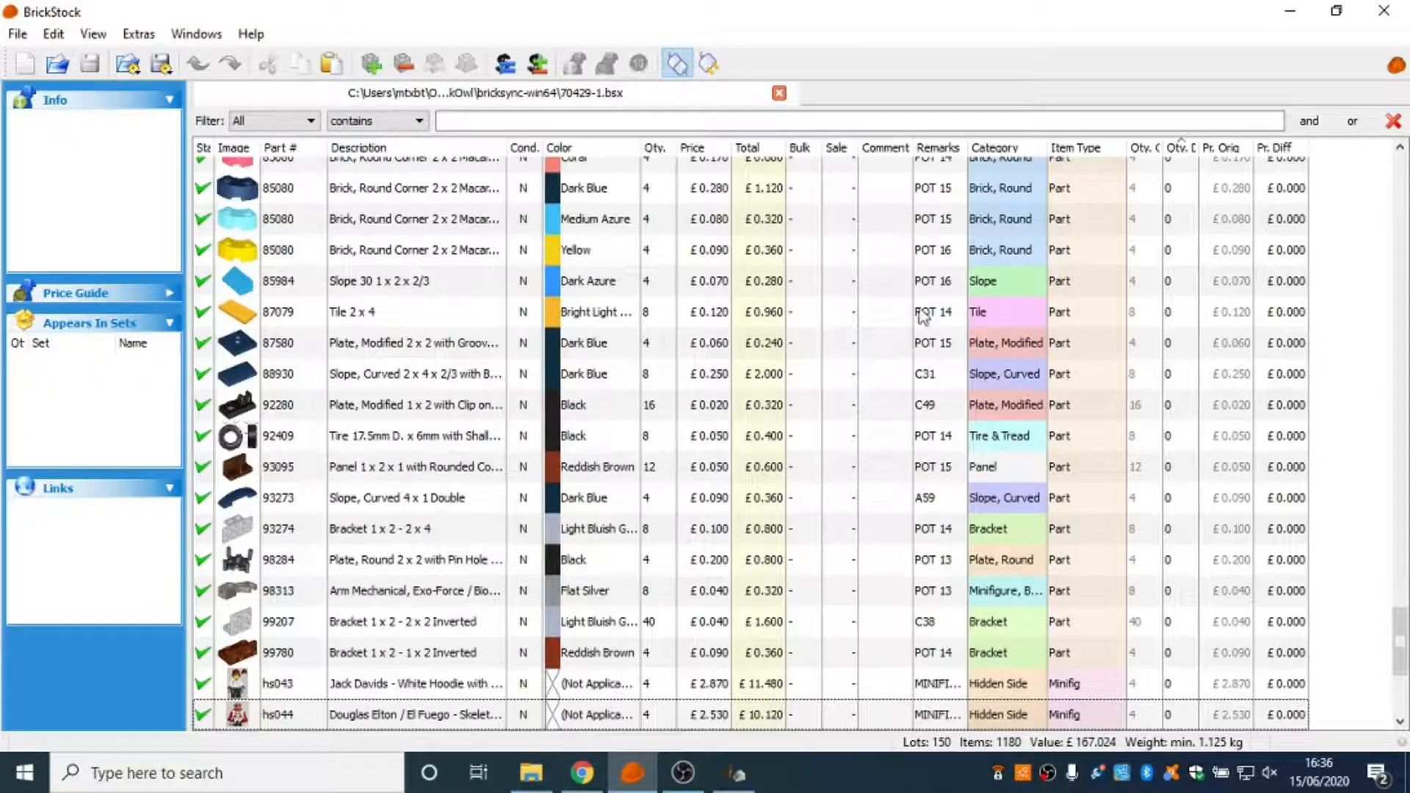
scroll(764, 476, down, 3)
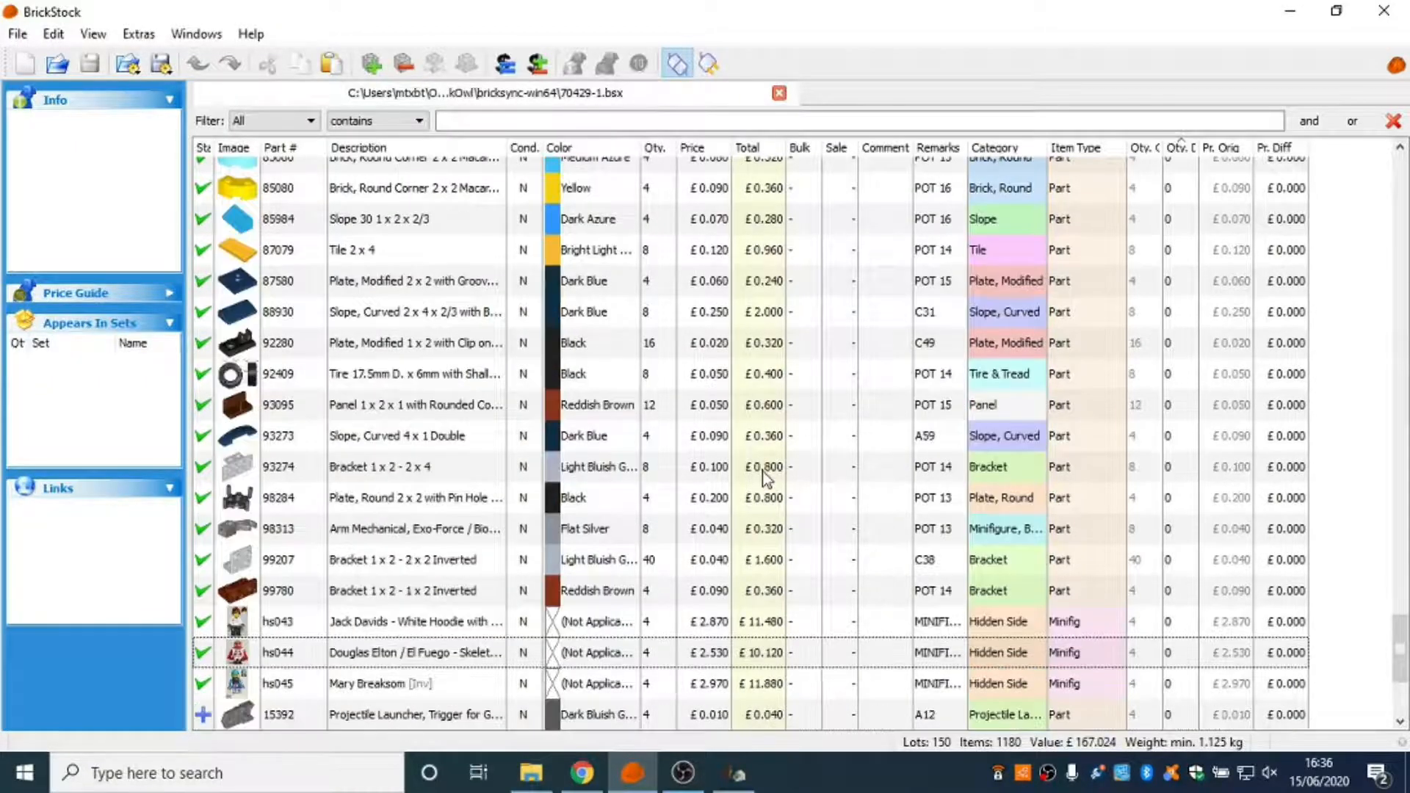
scroll(764, 476, up, 5)
scroll(773, 486, up, 15)
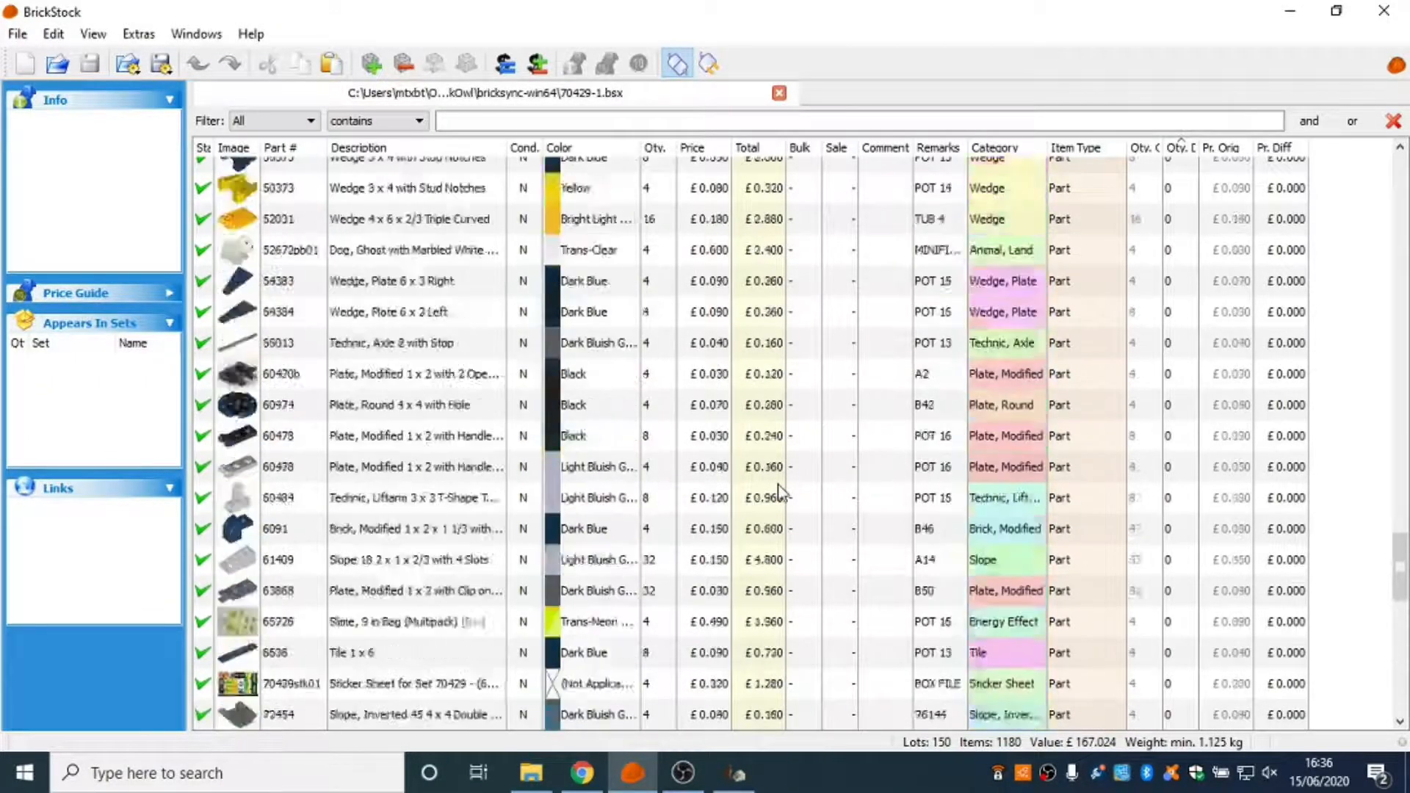
scroll(780, 491, up, 12)
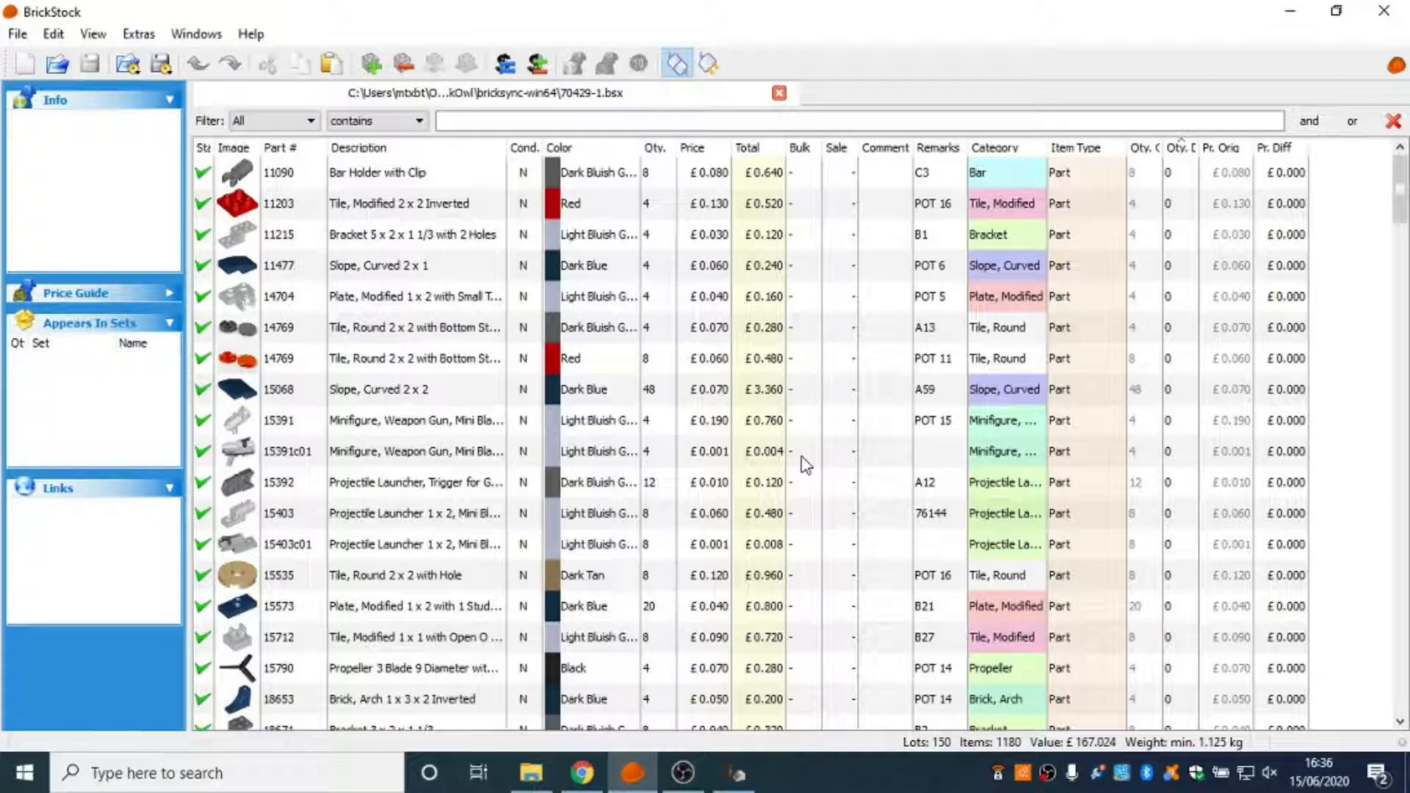
Examine the 70429-1 lots that lack remarks, comparing assemblies 15391c01, 15403c01 and 2415c06 with their separate component parts.
scroll(806, 464, down, 1)
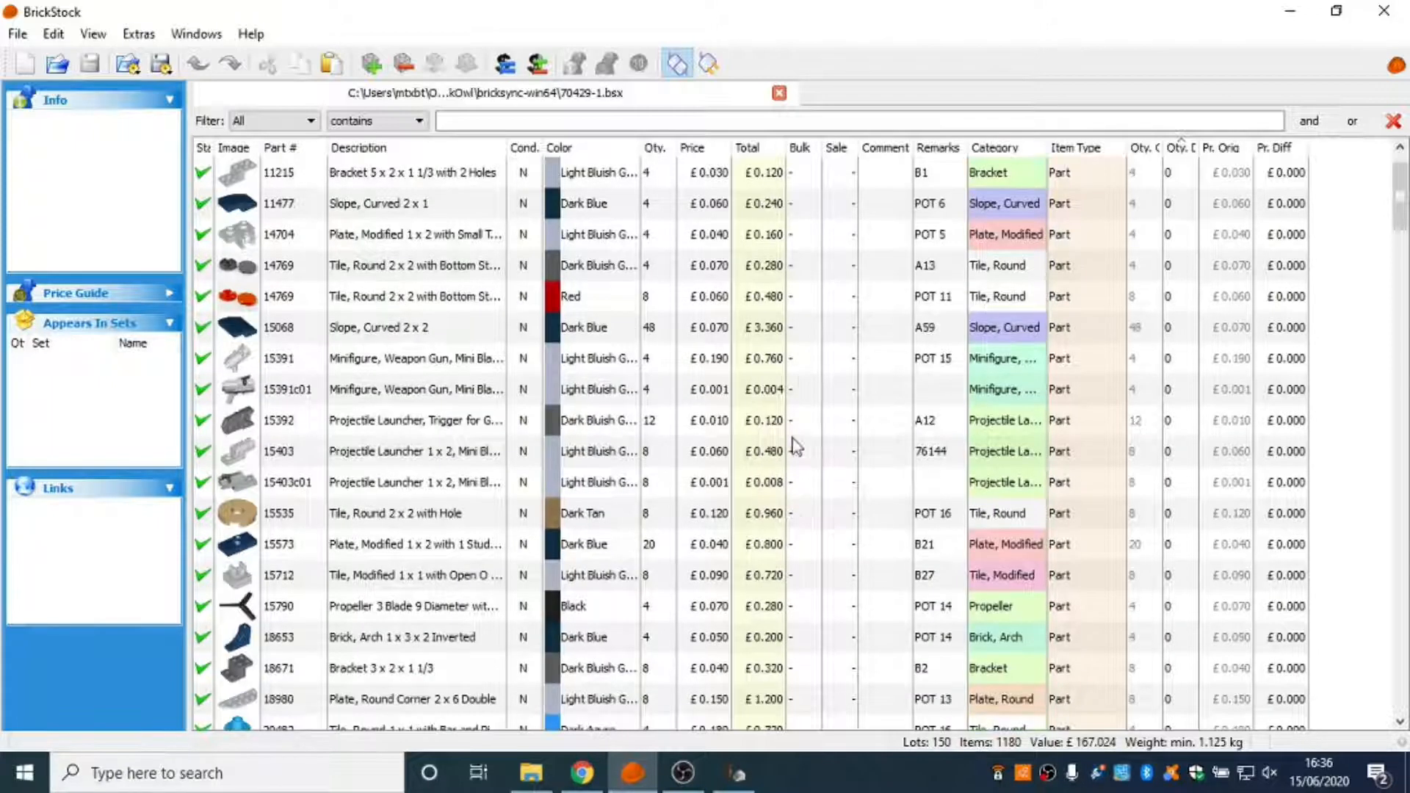
click(808, 400)
scroll(807, 402, down, 2)
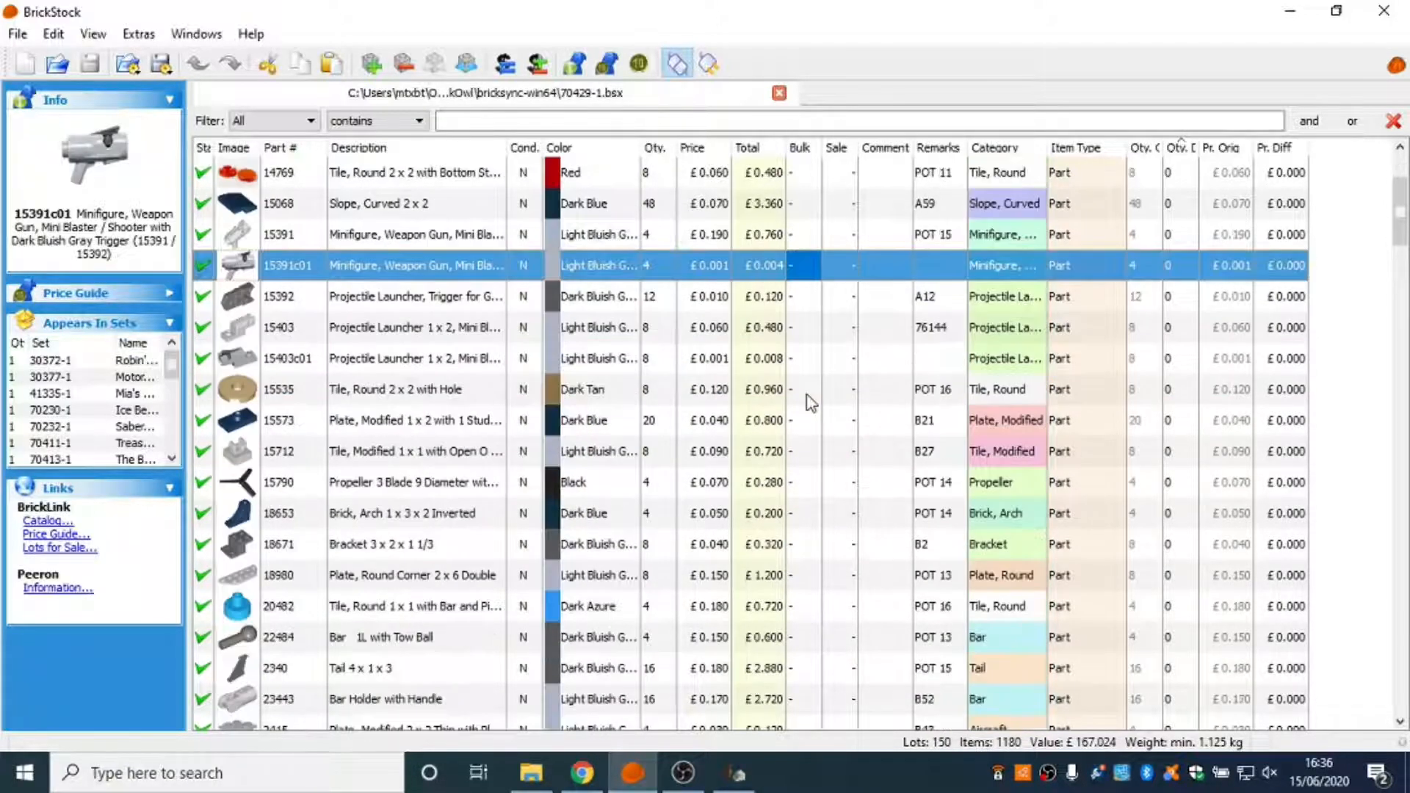
click(811, 367)
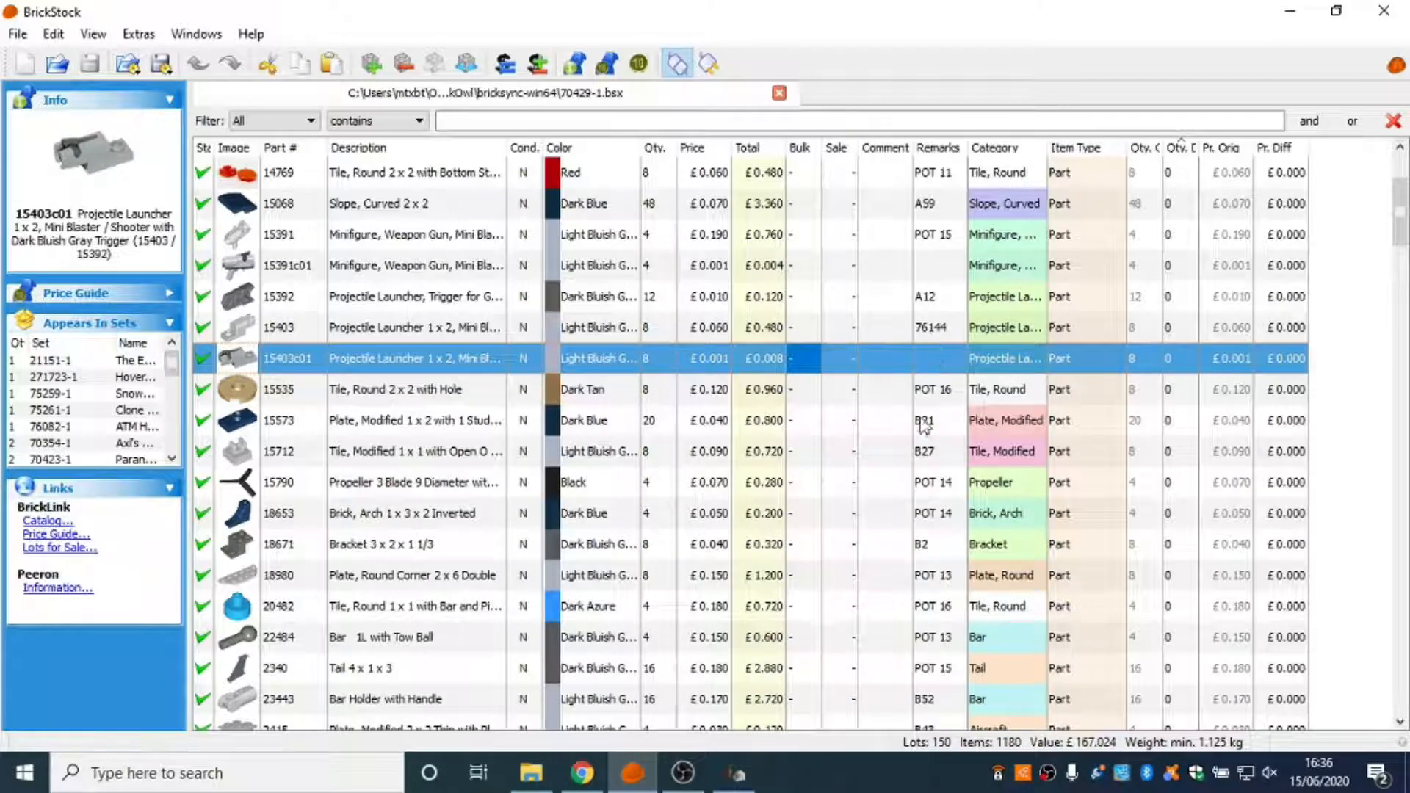
scroll(953, 503, down, 3)
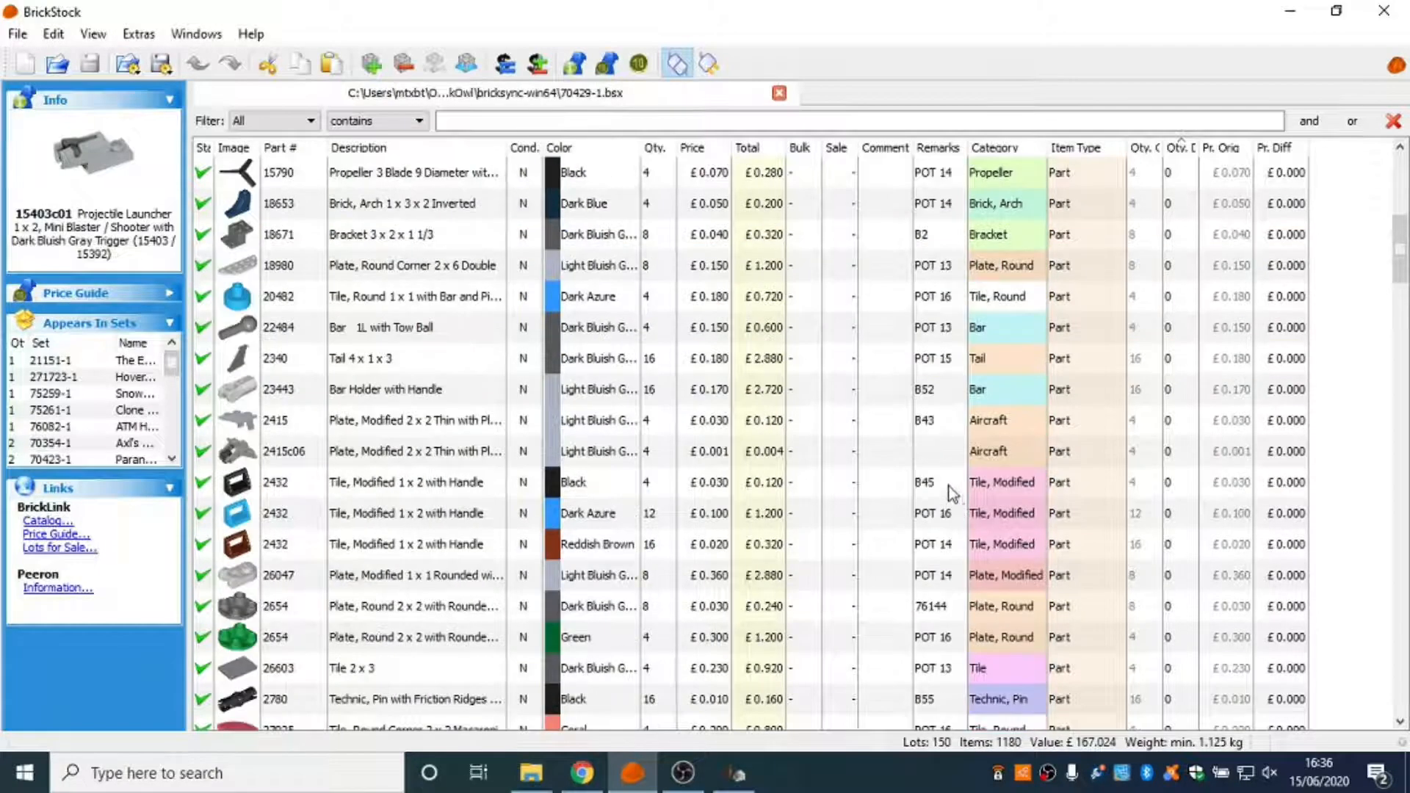
click(932, 426)
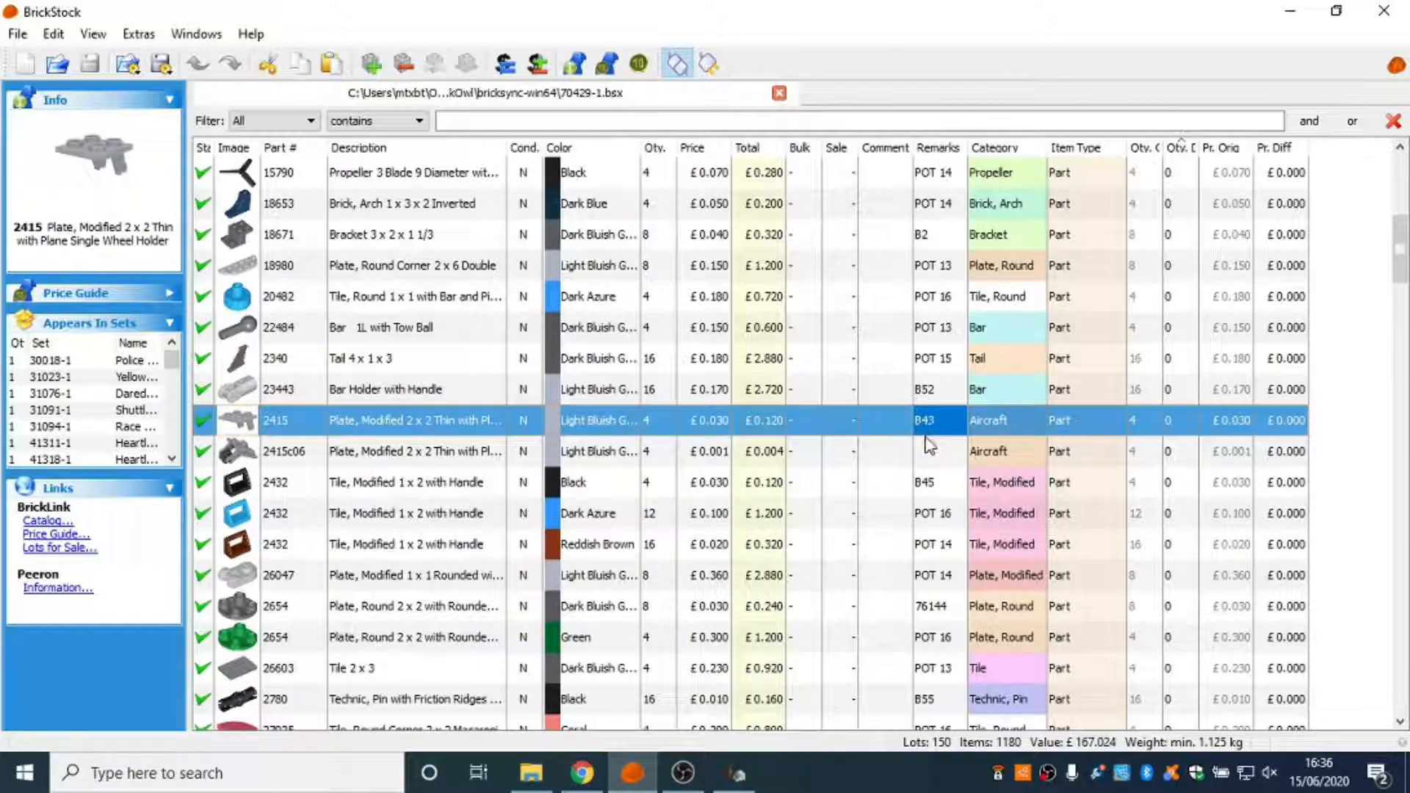
click(374, 455)
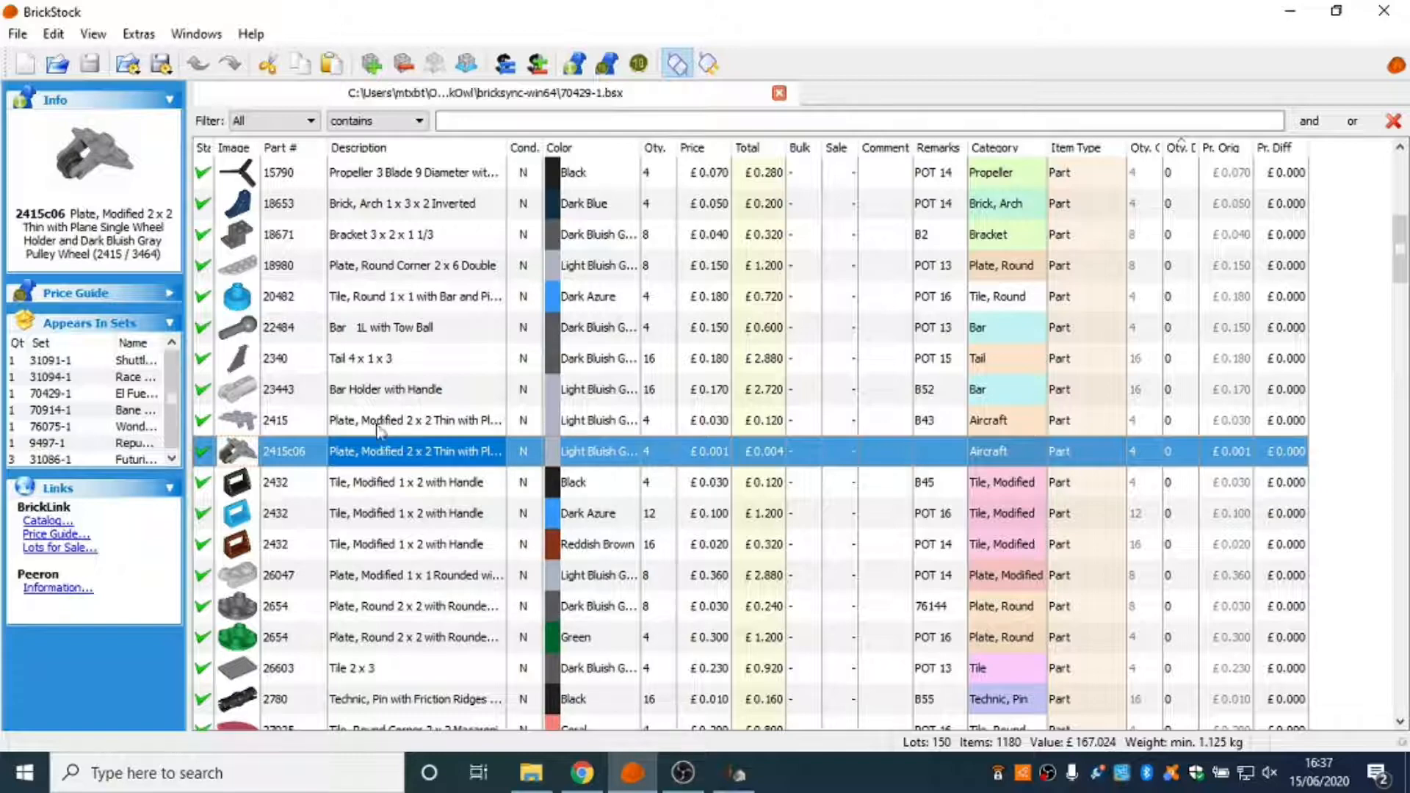
scroll(348, 441, up, 5)
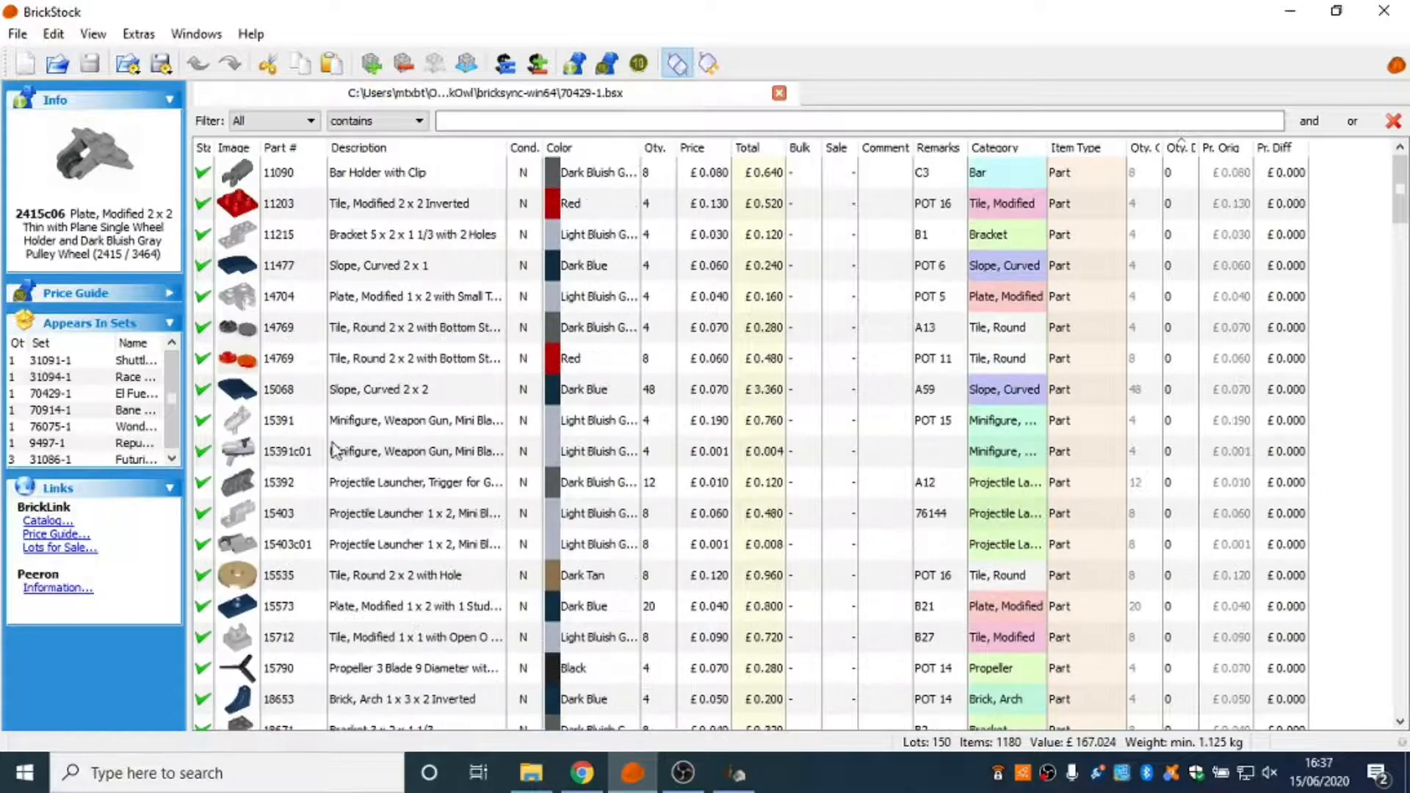
scroll(290, 461, down, 4)
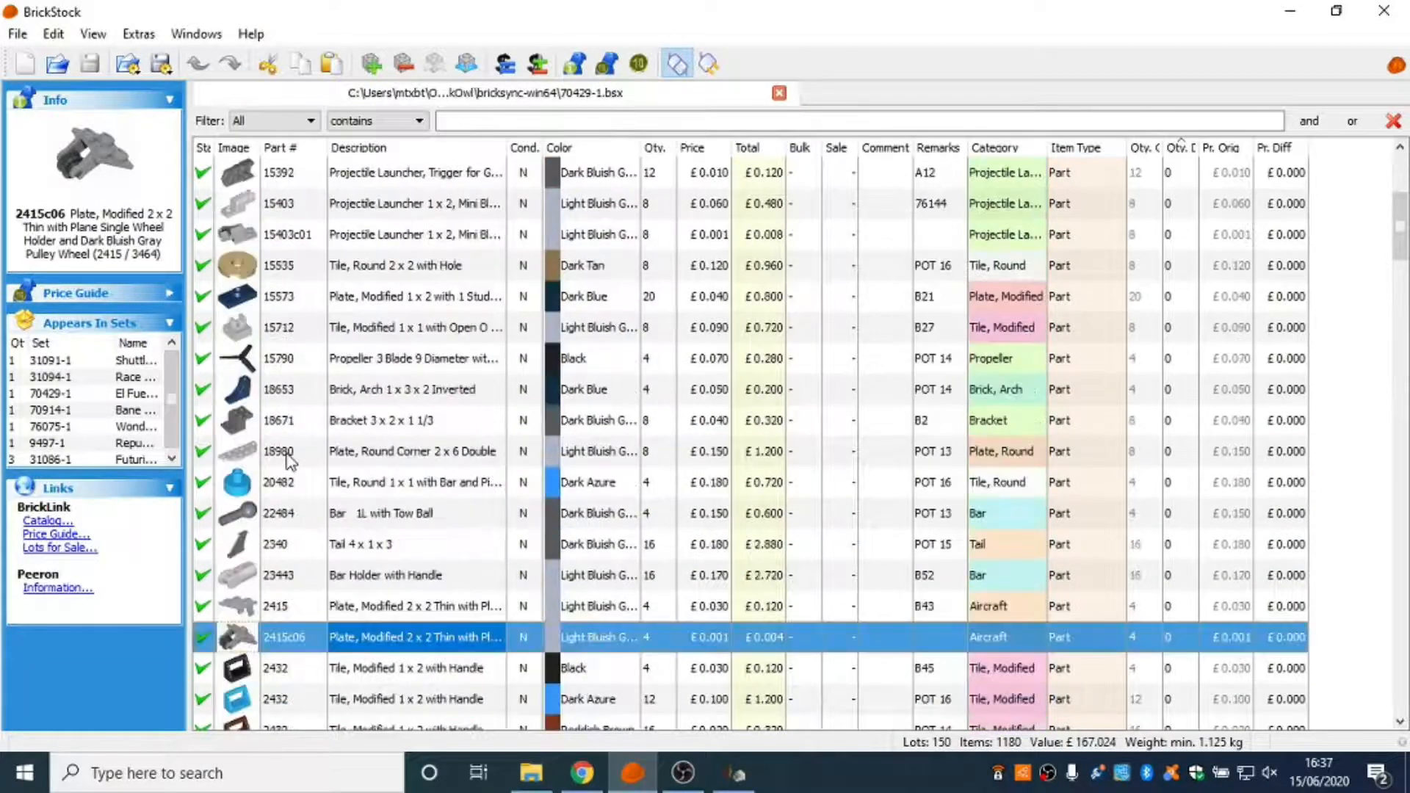
scroll(290, 466, up, 3)
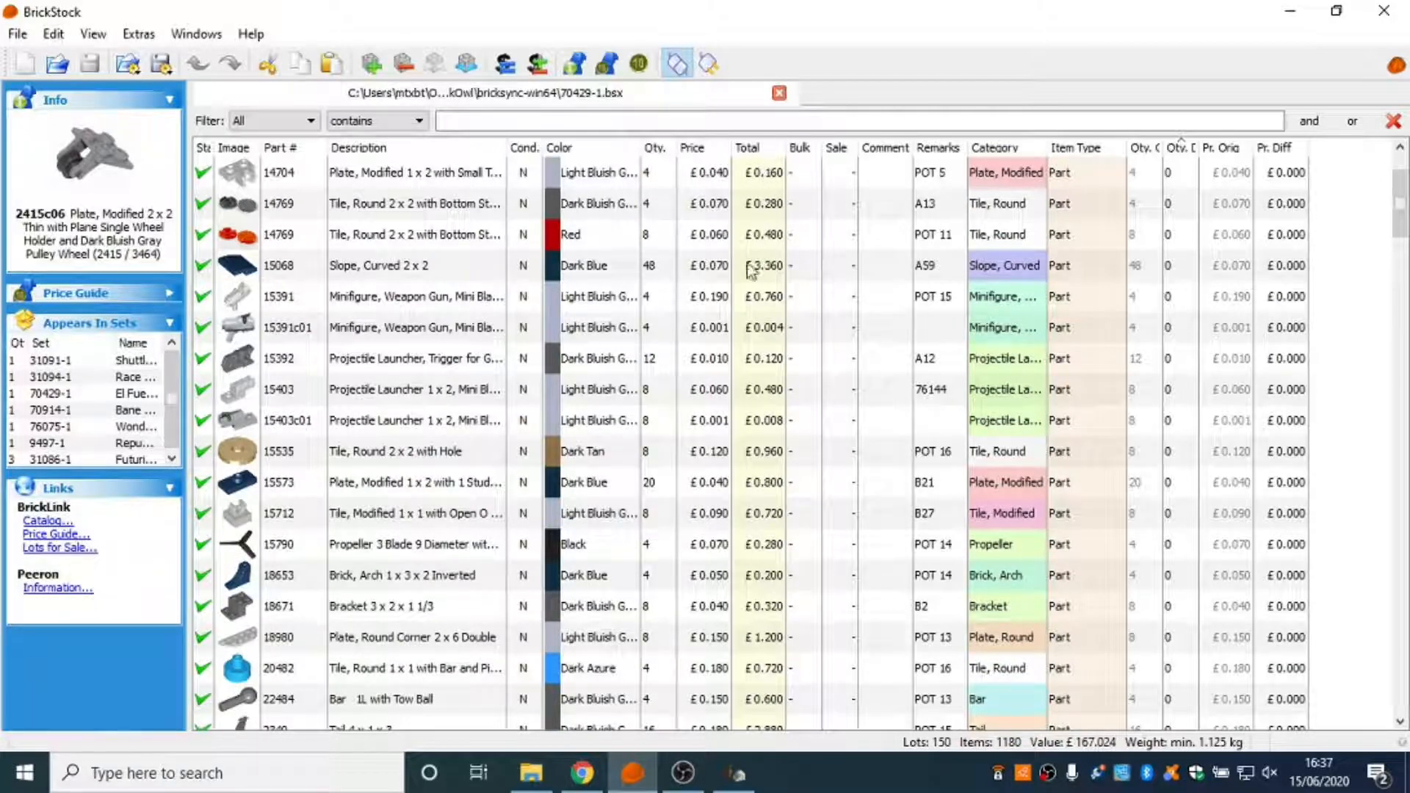
scroll(785, 514, down, 8)
scroll(784, 514, up, 15)
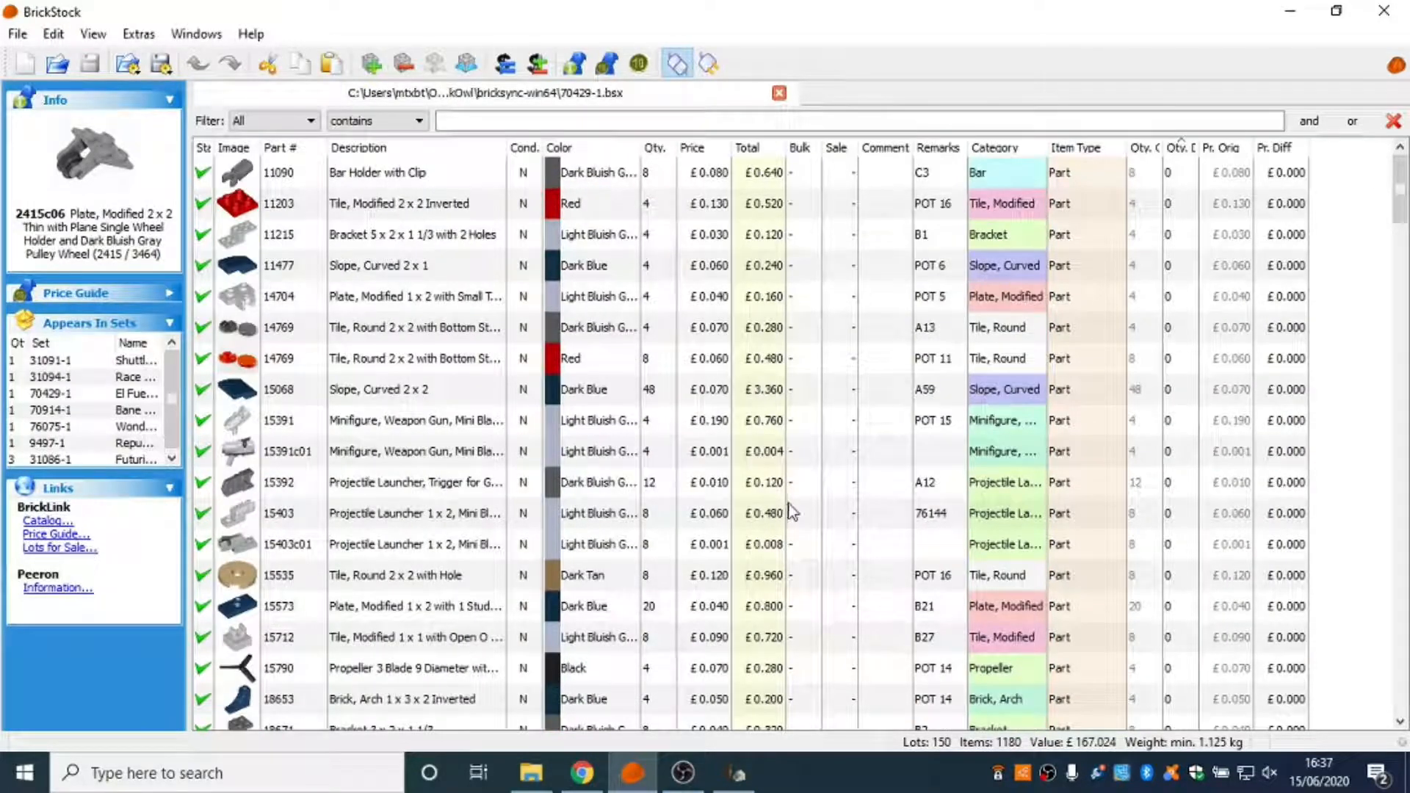
Sort the lots by remarks and delete the four assembly lots without remarks, 15391c01, 15403c01, 2415c06 and 42610c03.
click(947, 147)
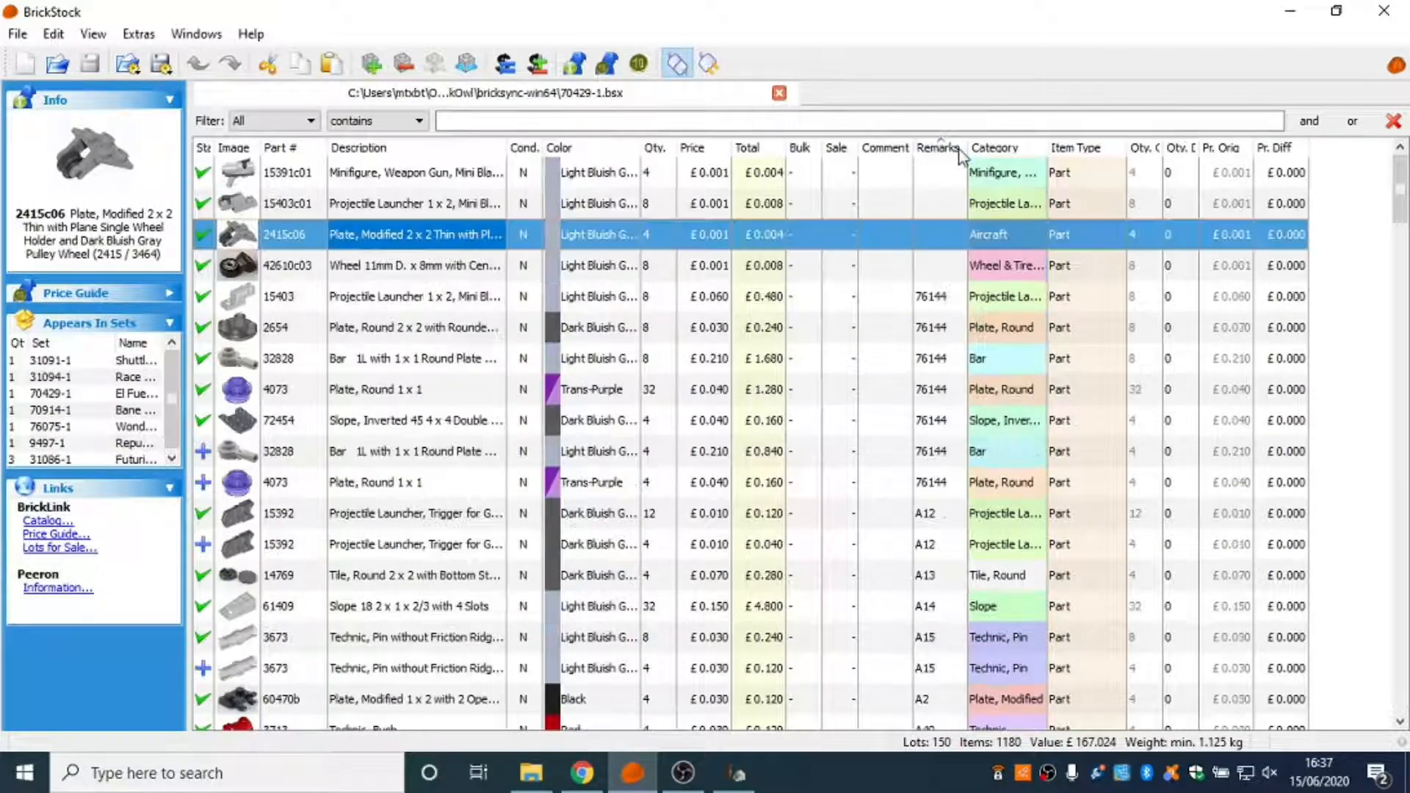
click(392, 176)
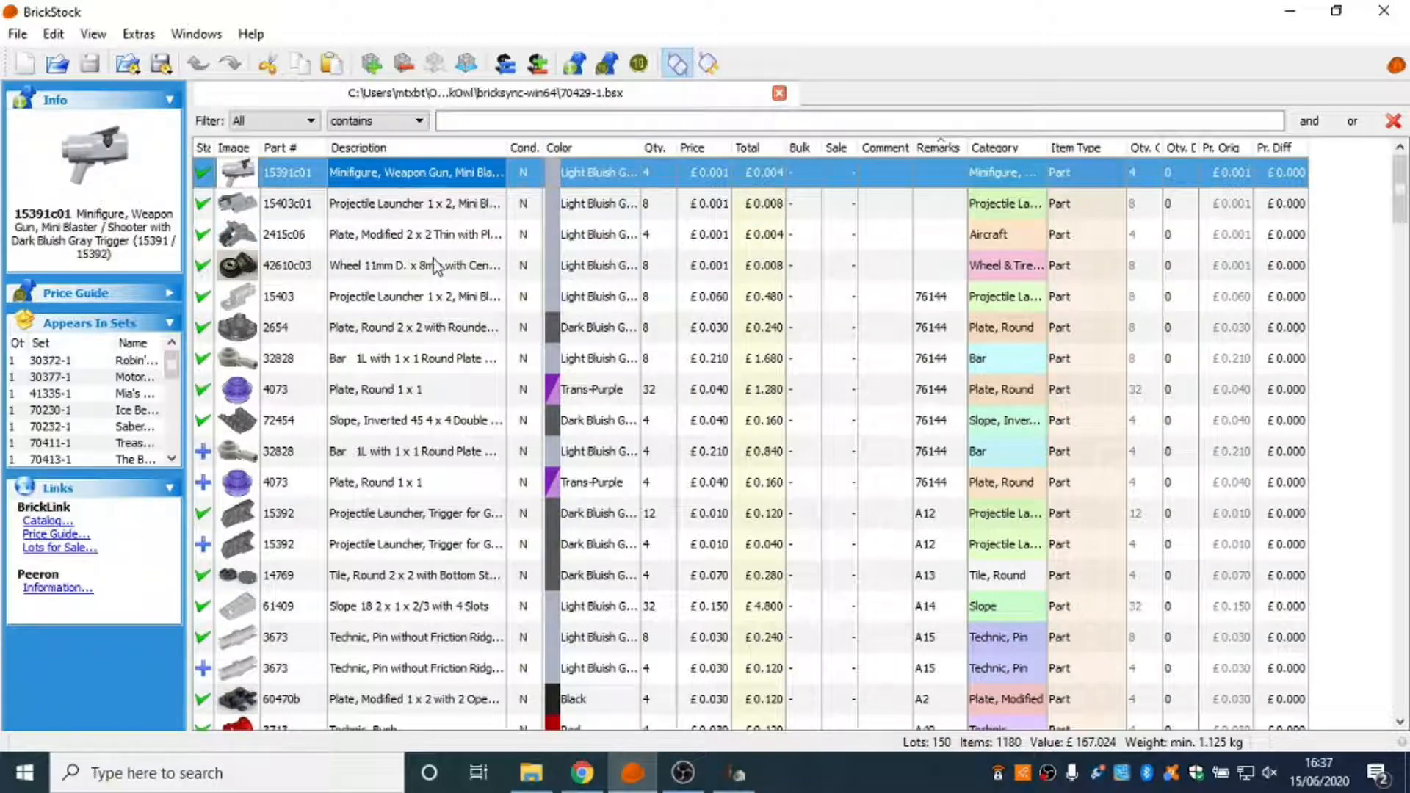
shift+click(433, 264)
key(Delete)
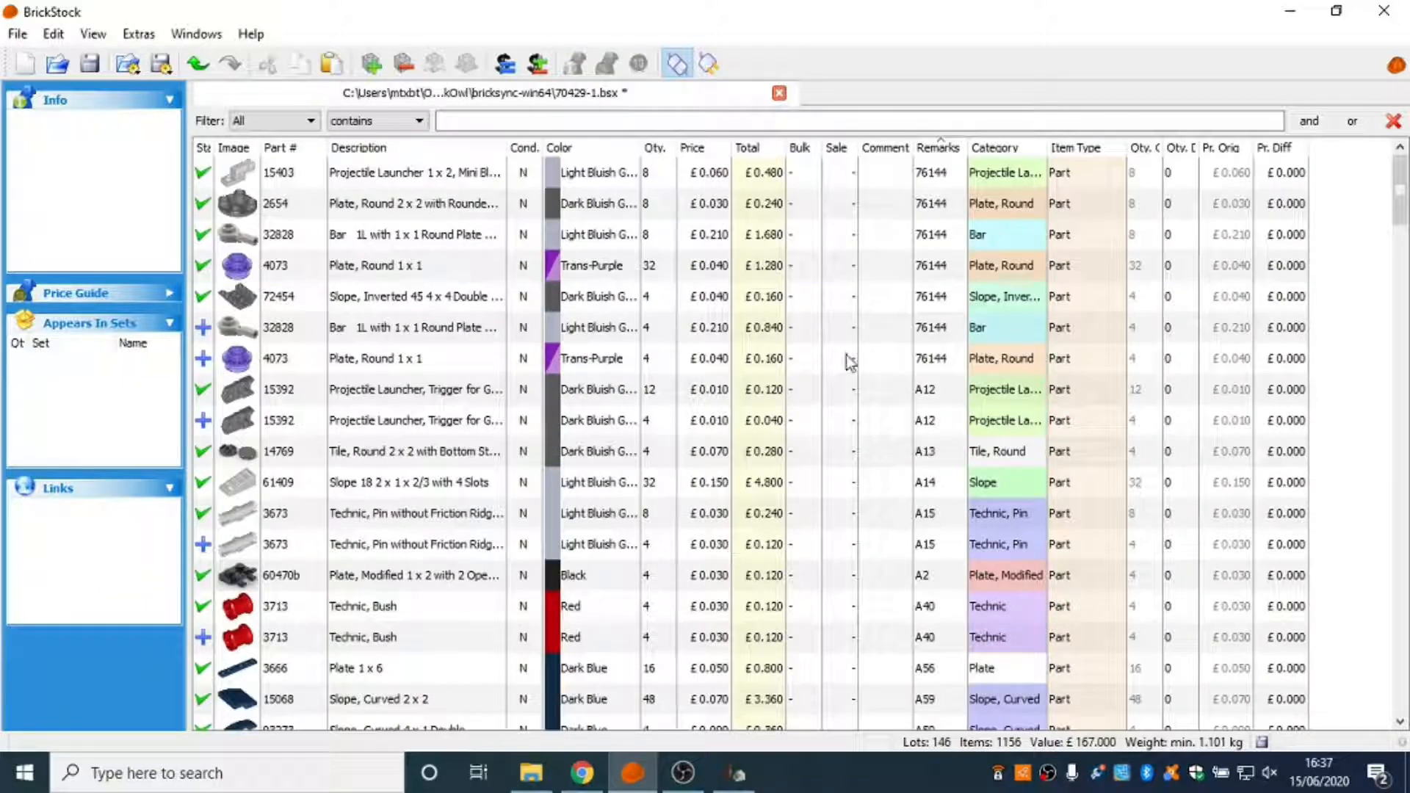
Reverse the remarks sorting and restore ascending order, then check the list from first to last lot for missing remarks.
click(936, 147)
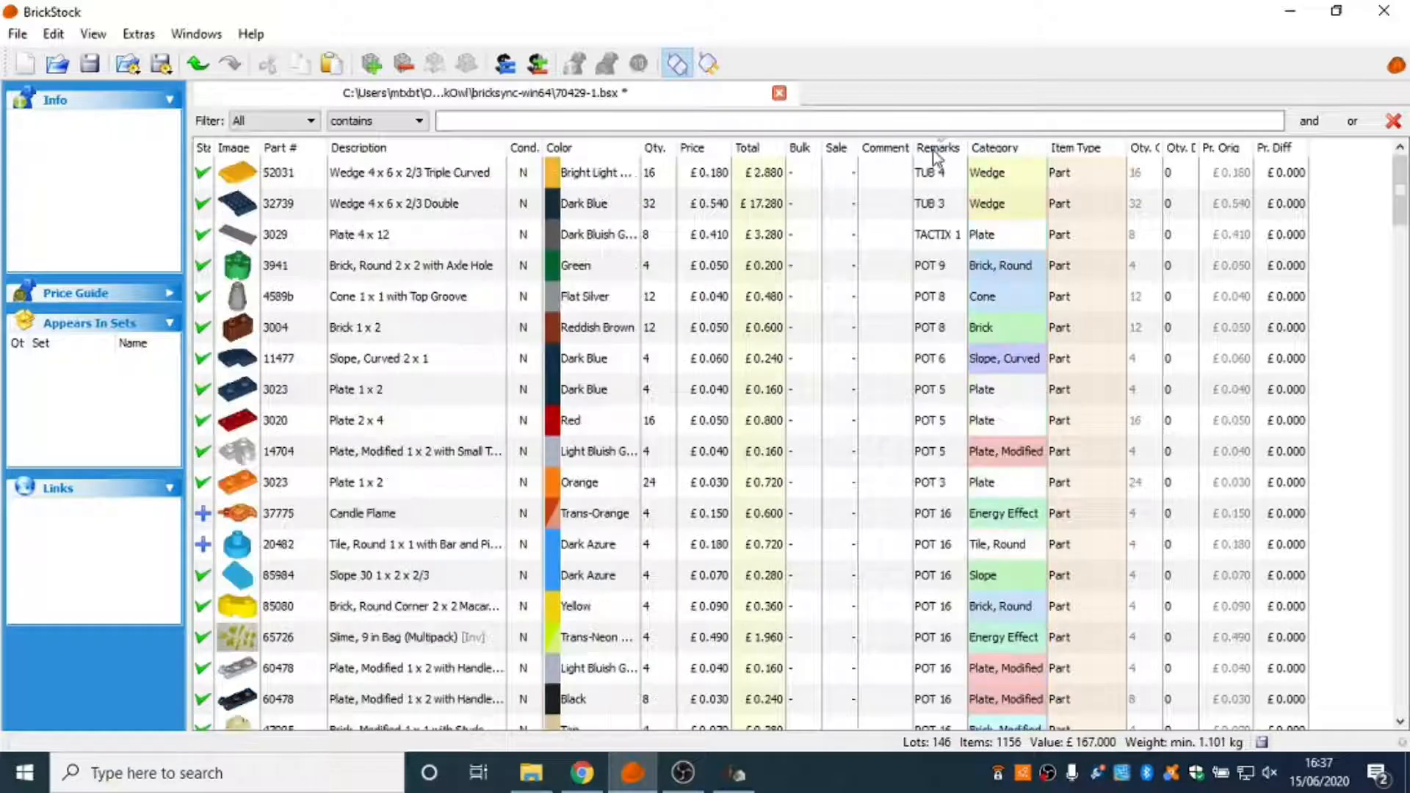
click(937, 149)
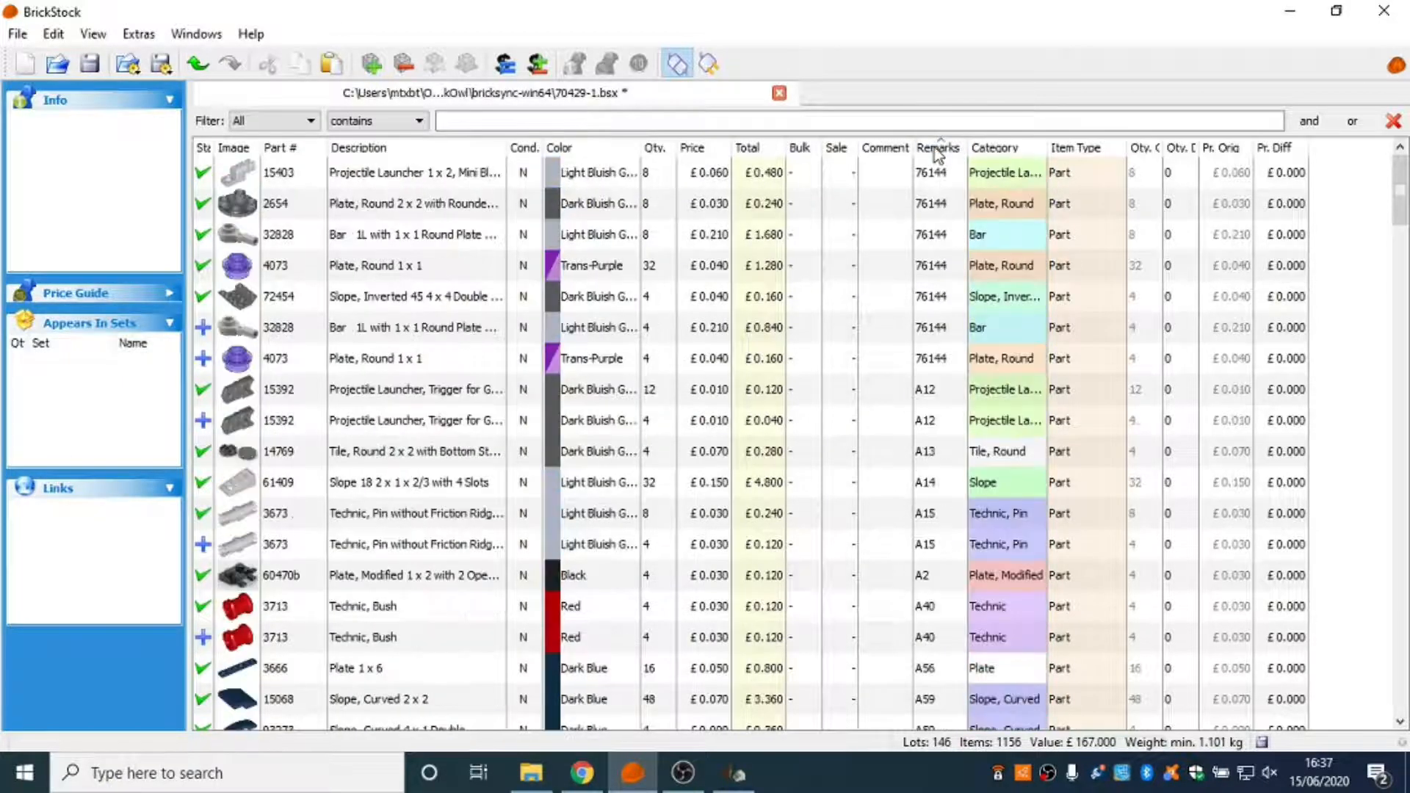
click(424, 180)
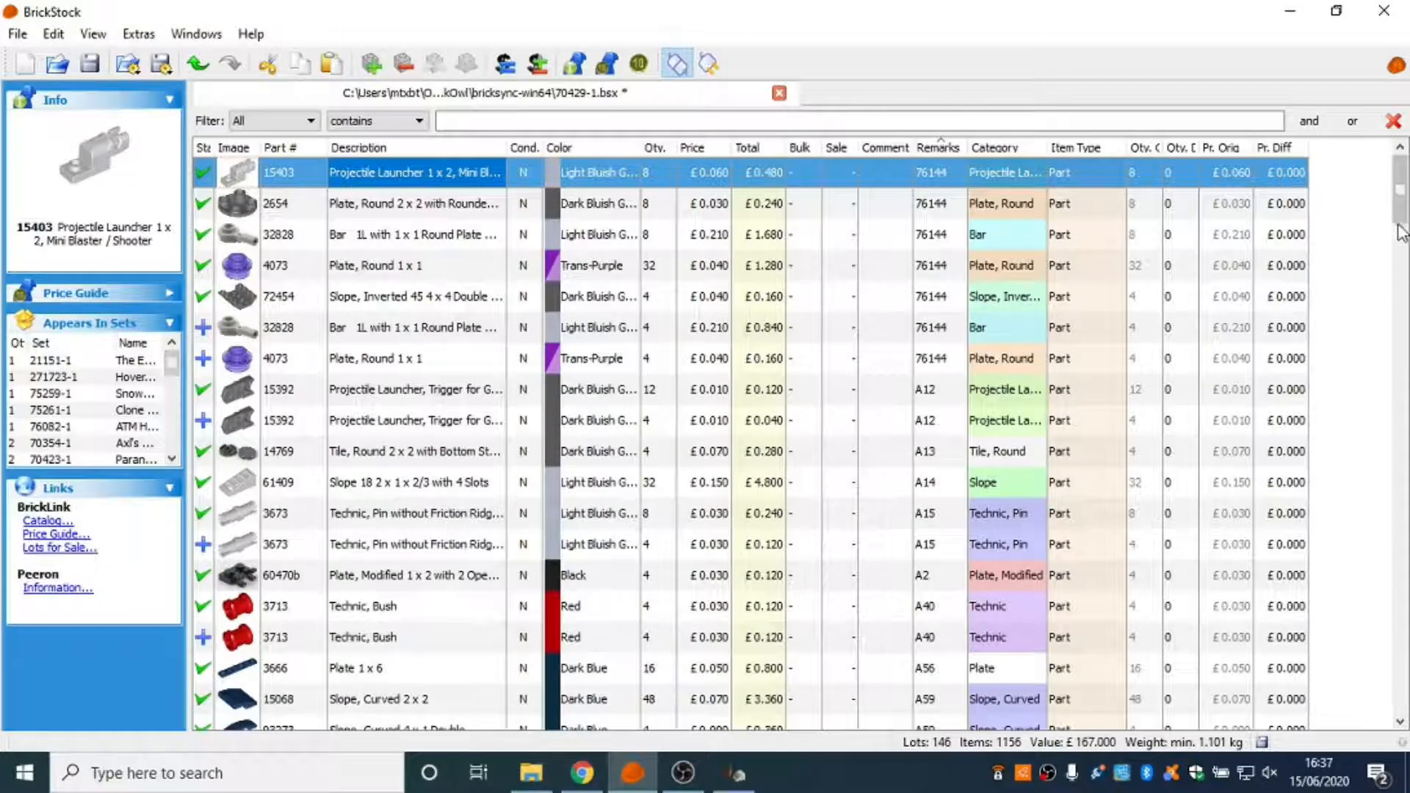
scroll(1400, 242, down, 1)
drag(1401, 242, 1400, 651)
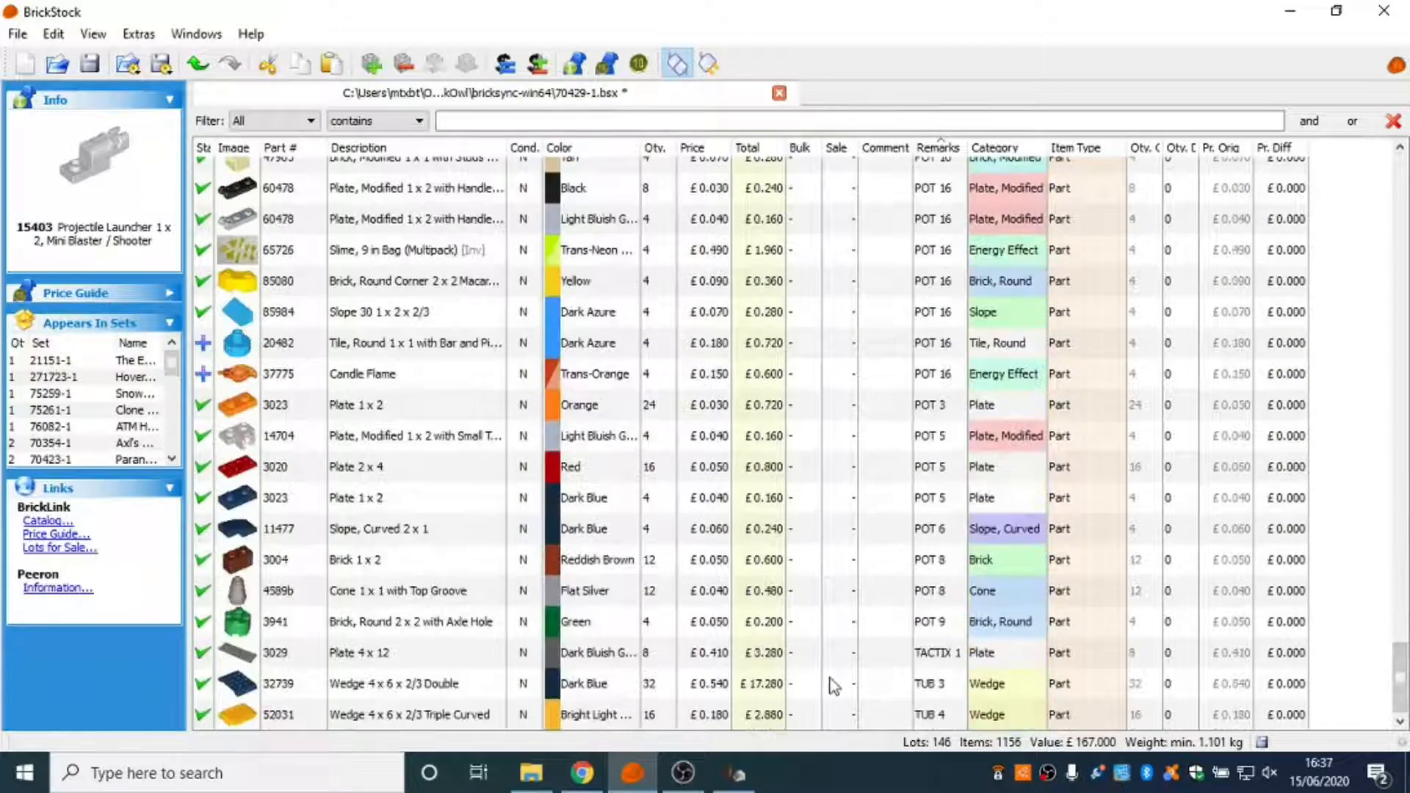
Set the prices of all lots to the price guide's Last 6 Months Sales average.
key(ctrl+a)
scroll(787, 620, up, 8)
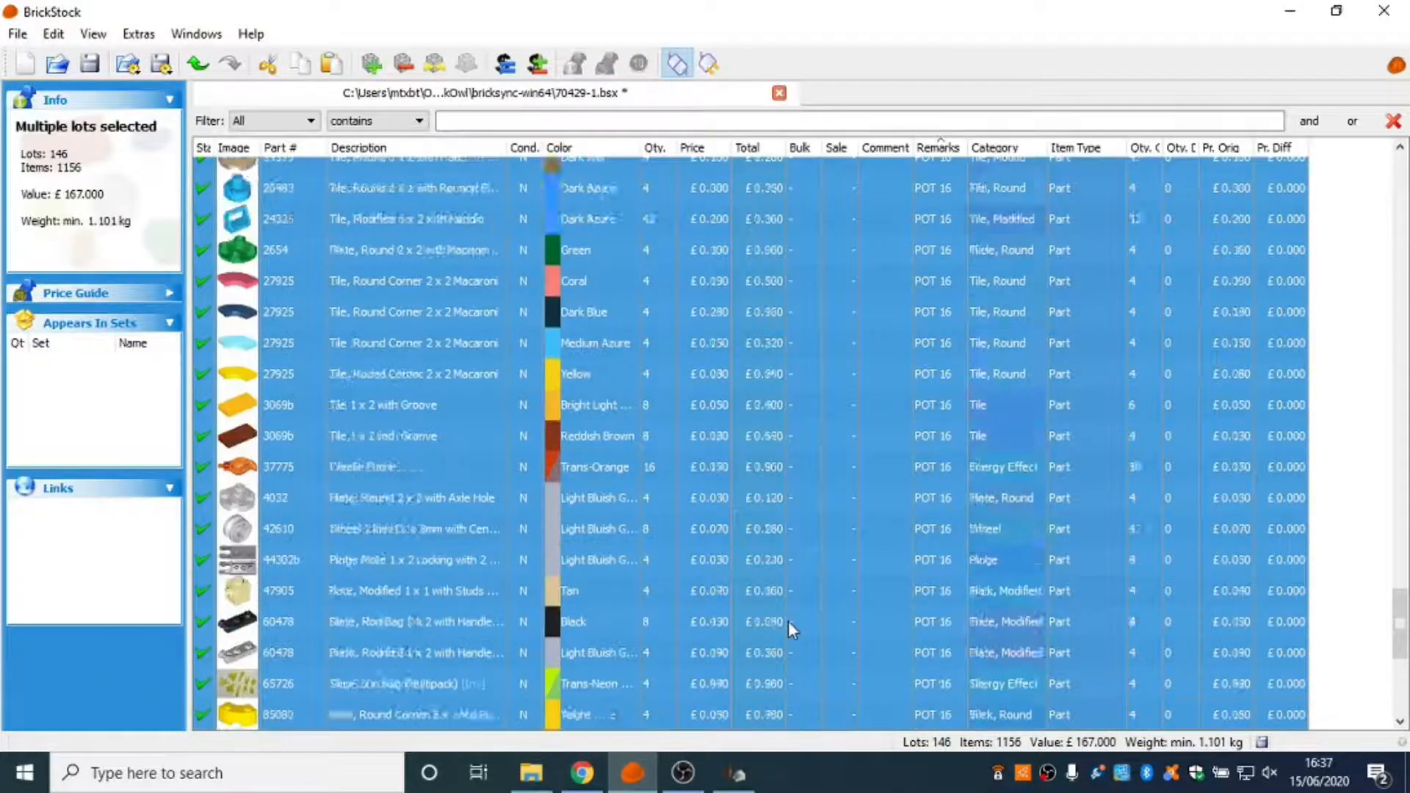
scroll(809, 611, up, 5)
drag(1402, 542, 1368, 152)
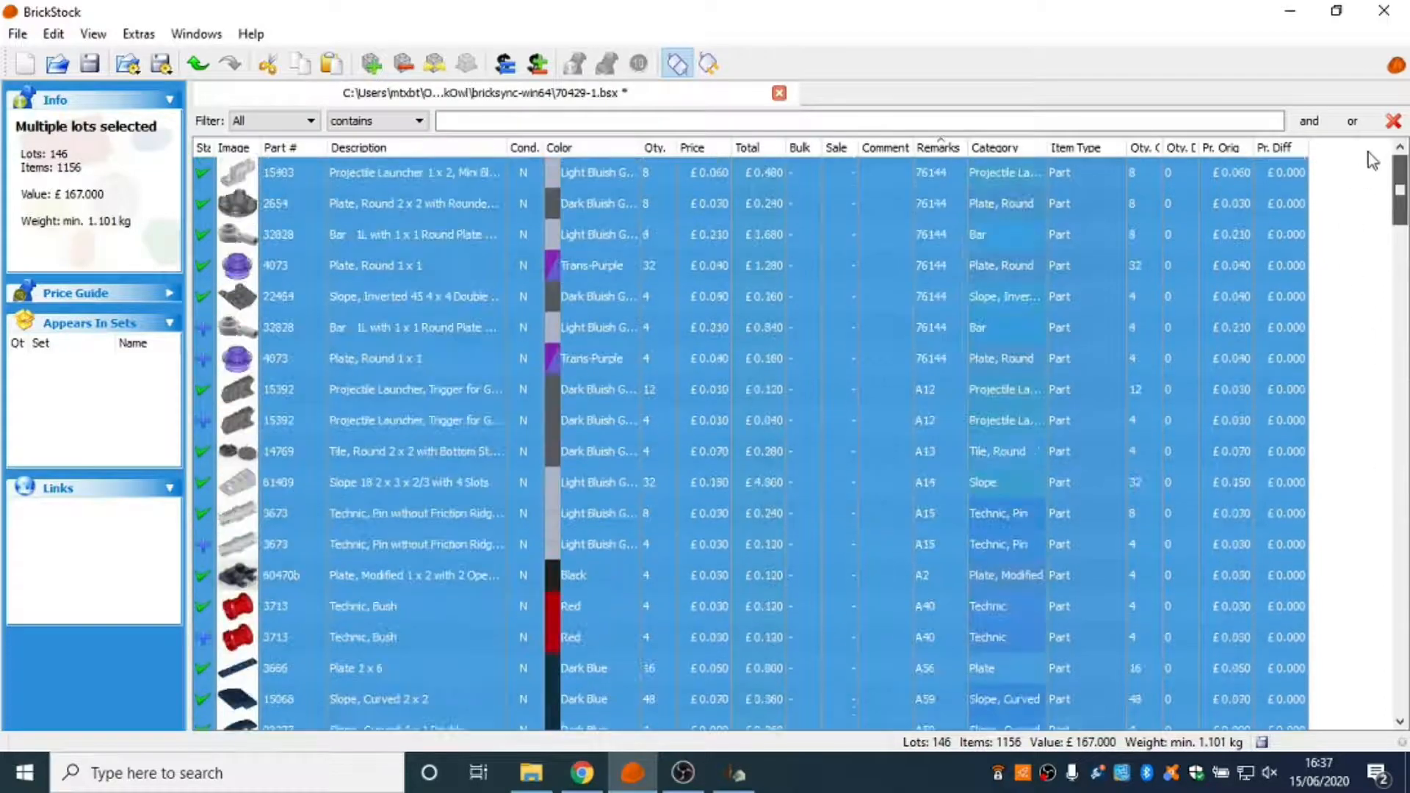
click(55, 35)
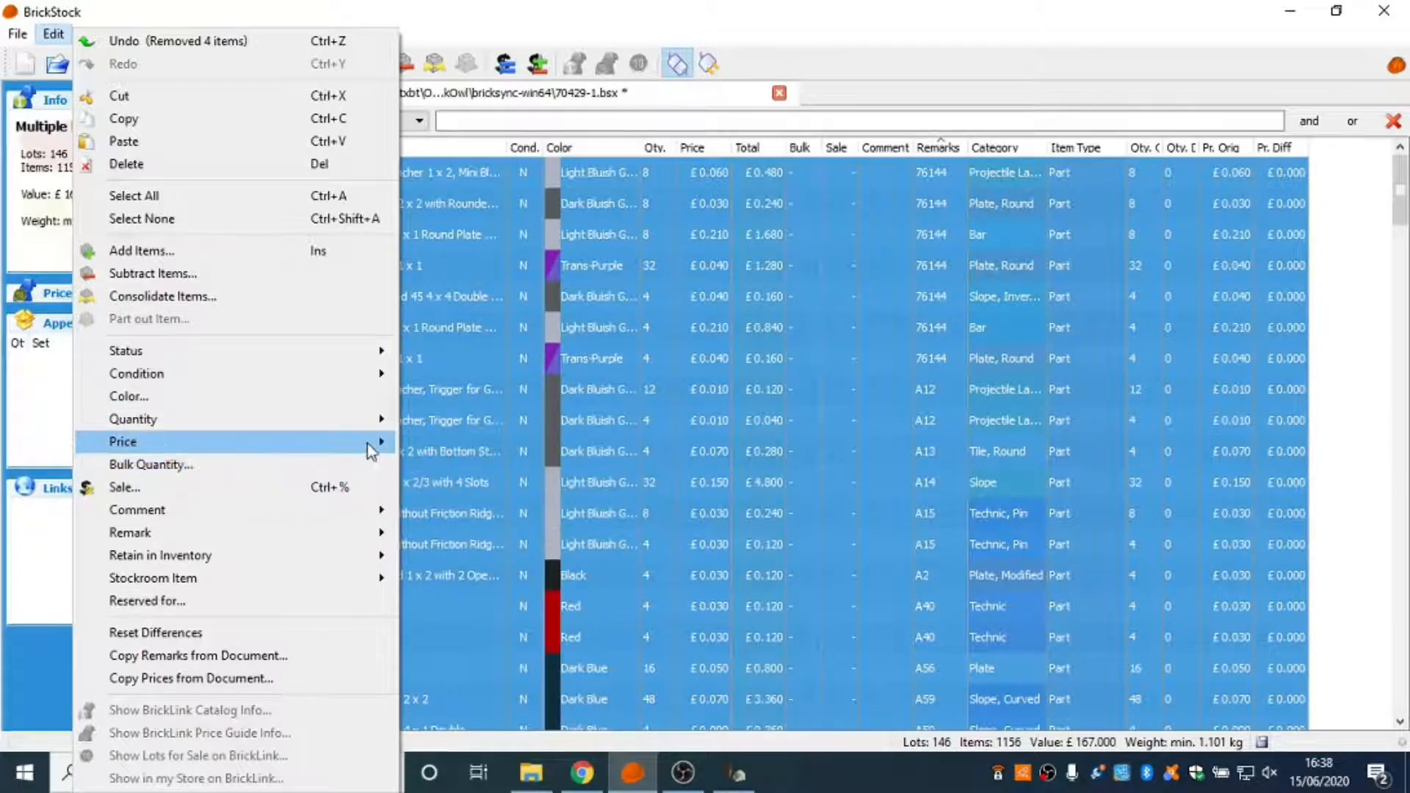
click(460, 493)
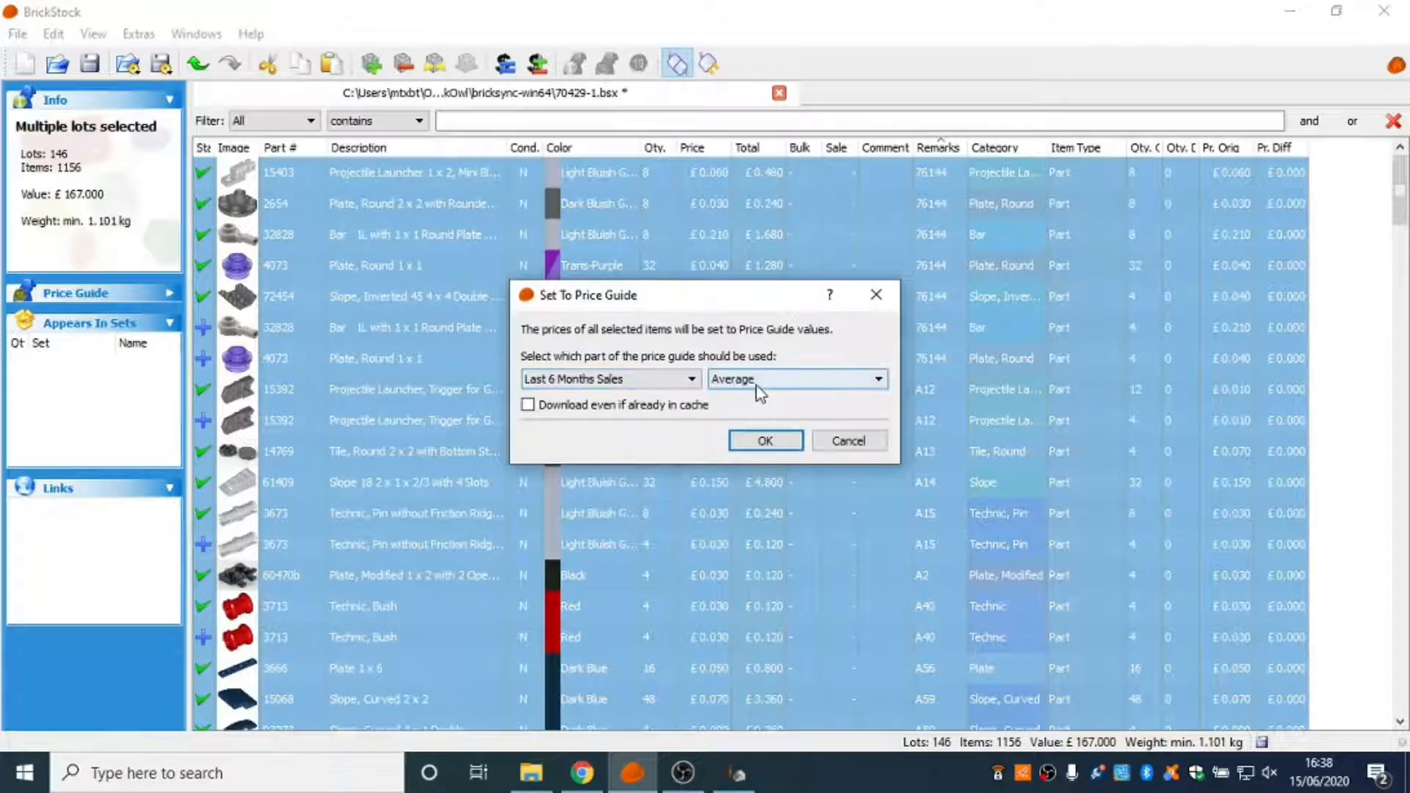
click(765, 440)
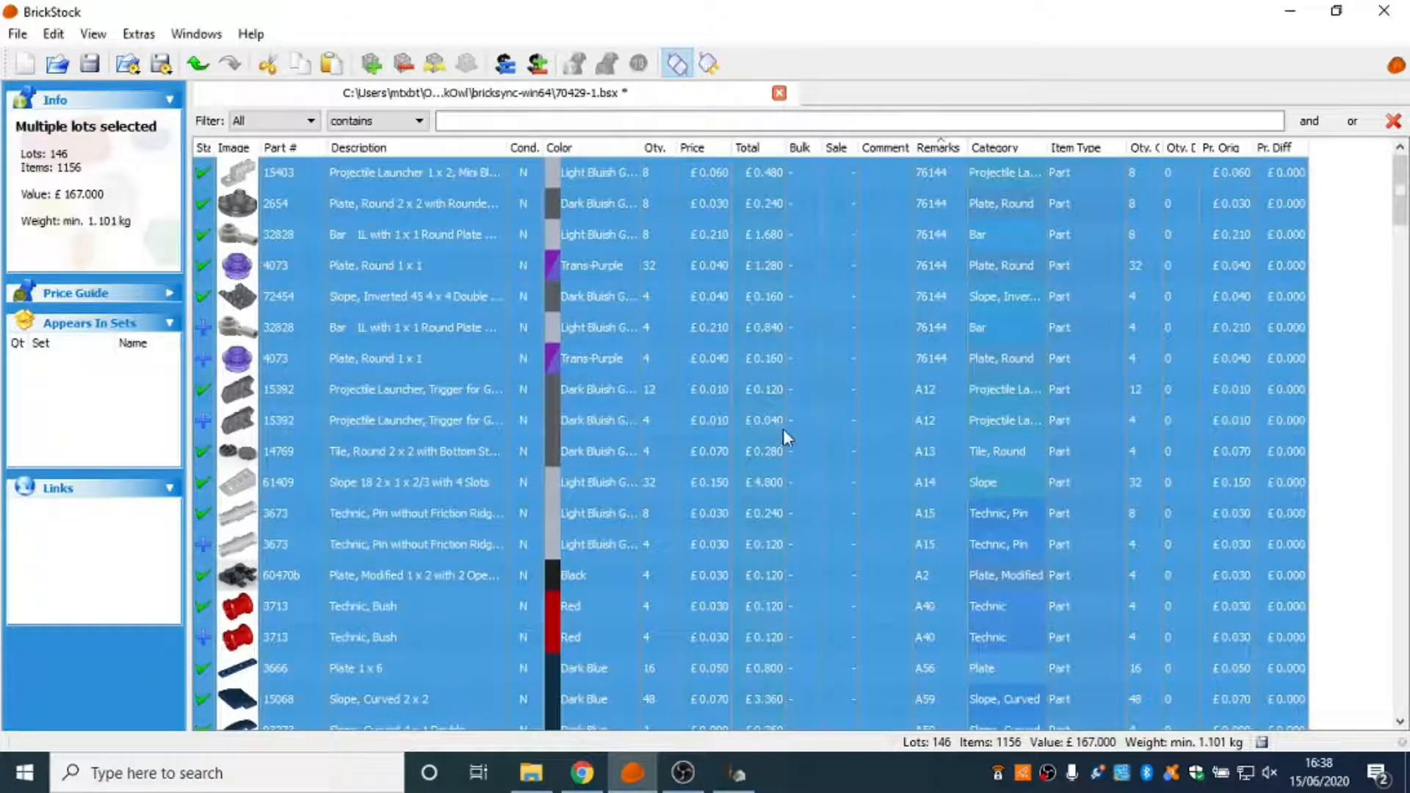
click(872, 408)
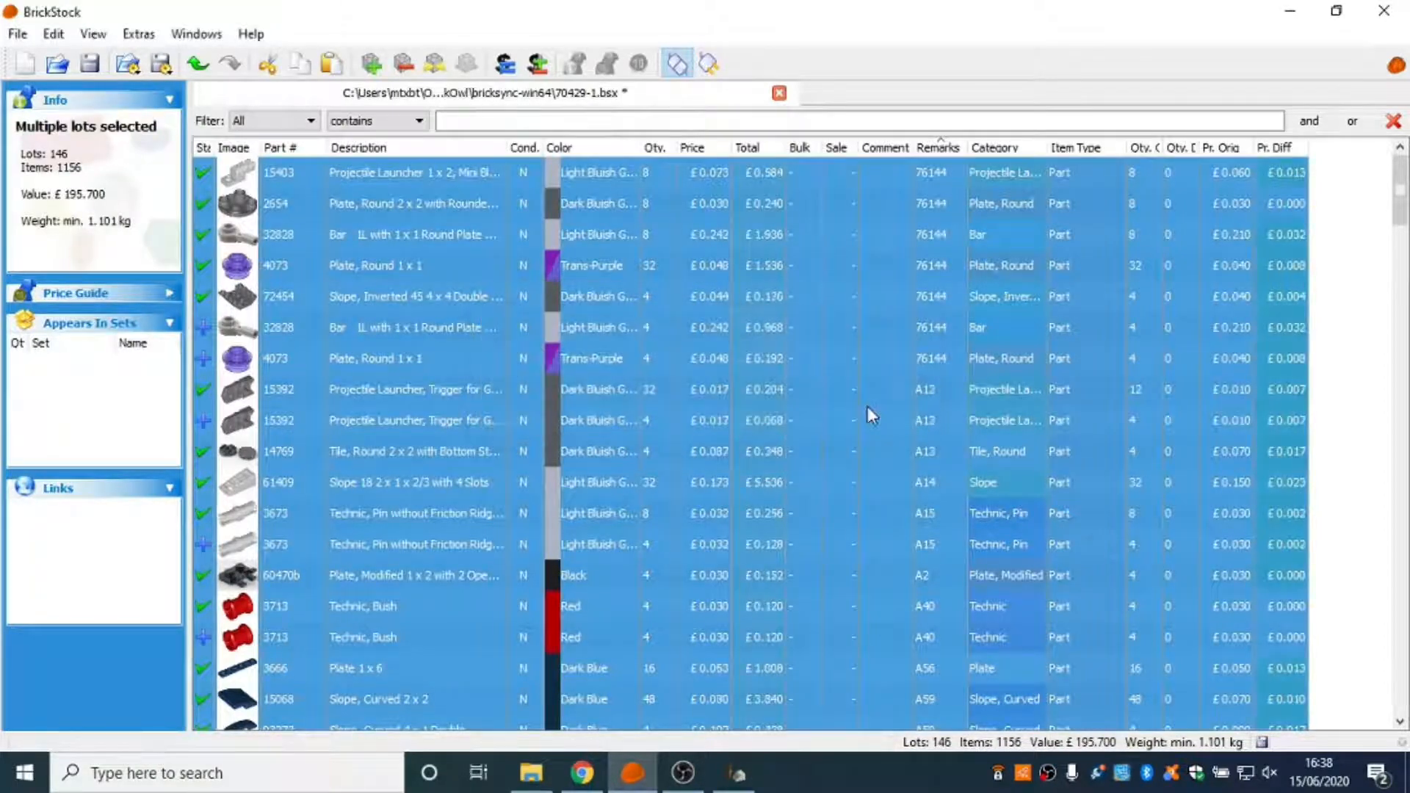
Look up the BrickLink price guide for the dark bluish gray part 15392 in the browser, then return to BrickStock.
click(867, 403)
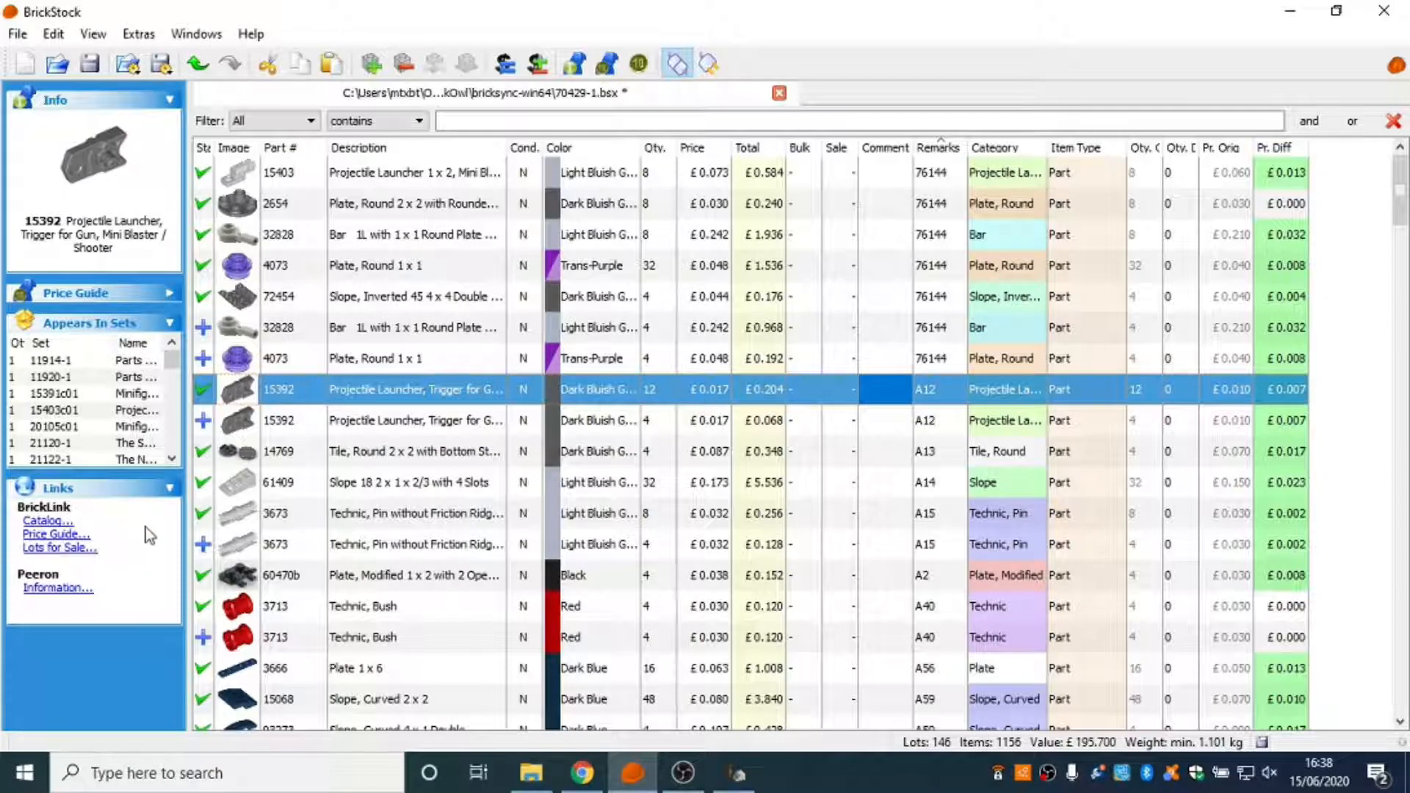
click(77, 536)
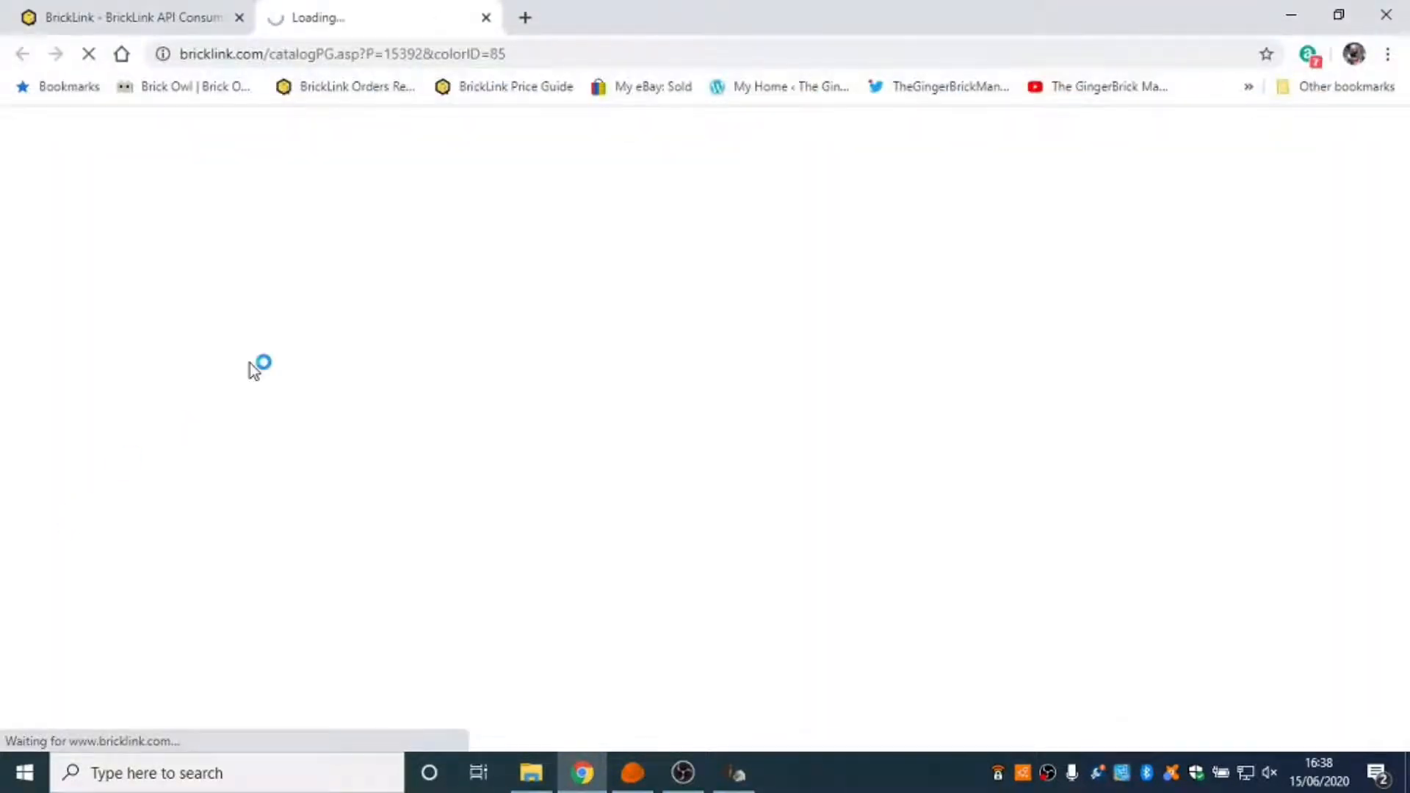
click(240, 18)
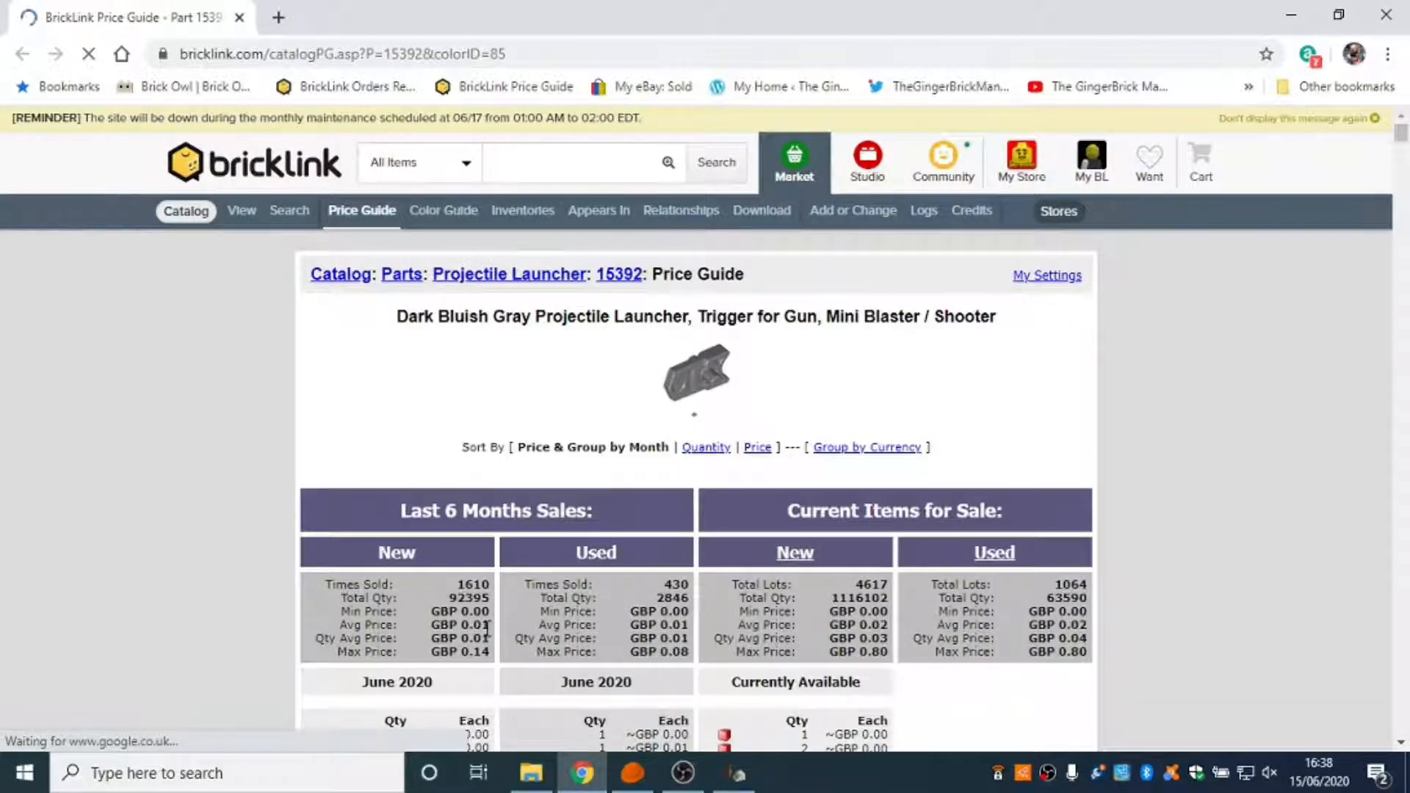
click(748, 778)
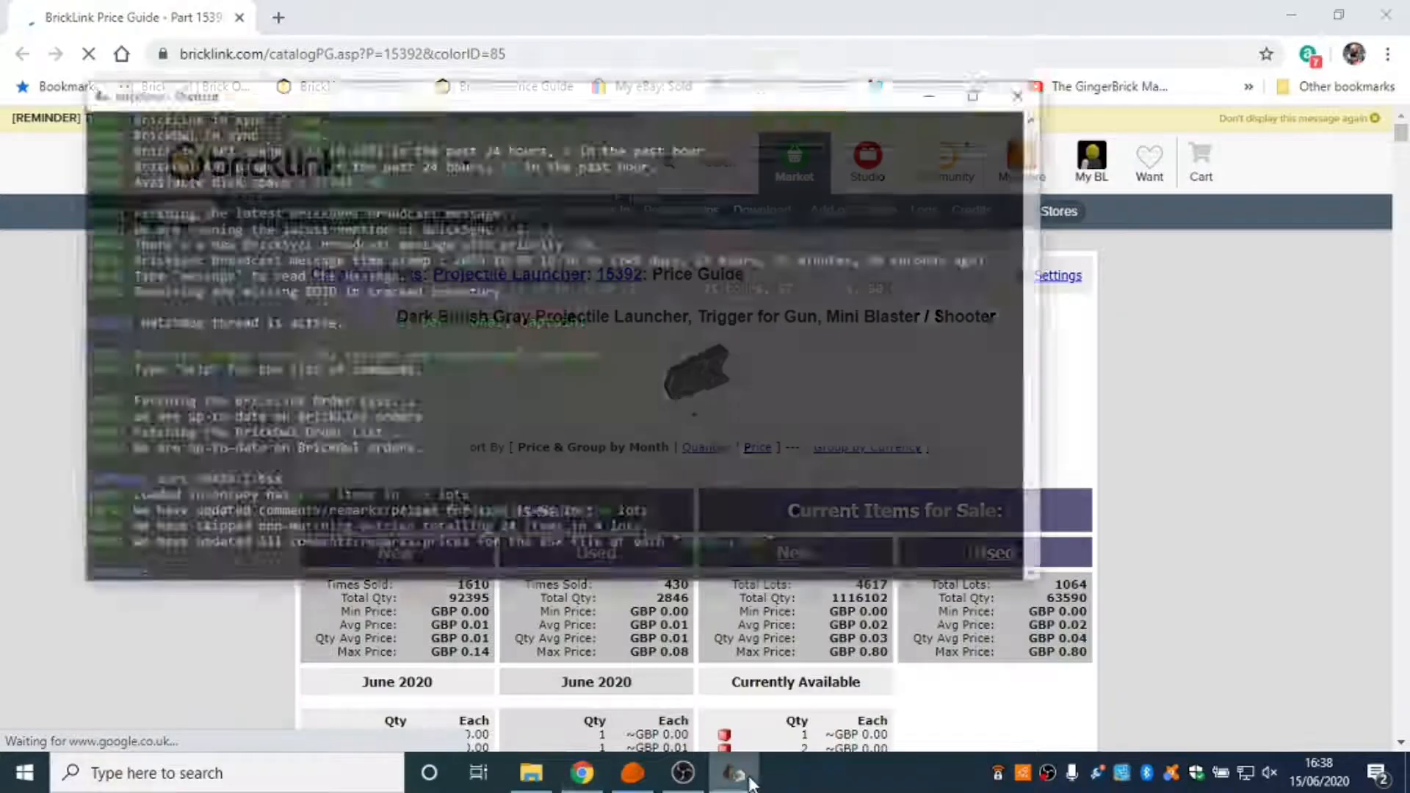
click(746, 779)
click(632, 773)
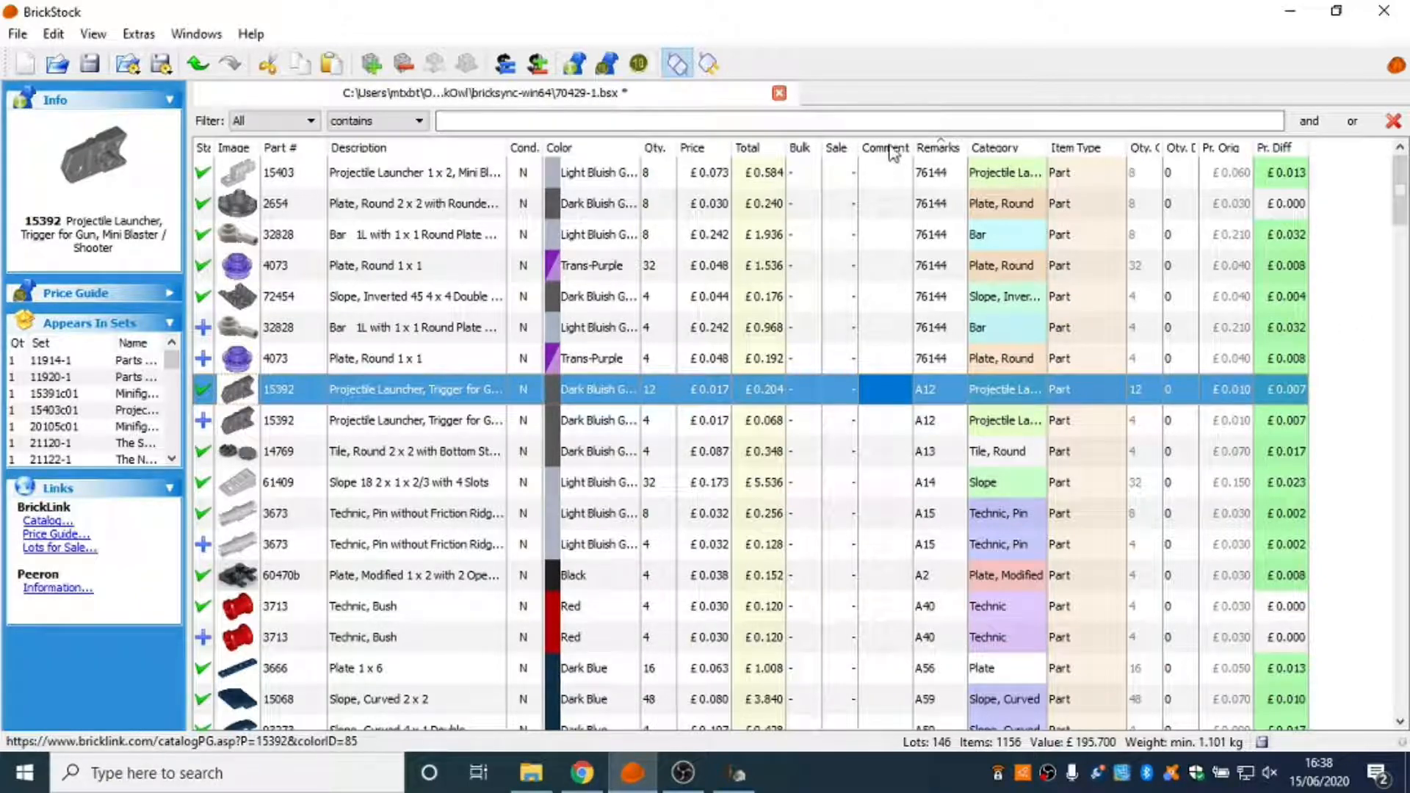
Sort the lots by price from highest to lowest and show the most expensive lots.
click(716, 152)
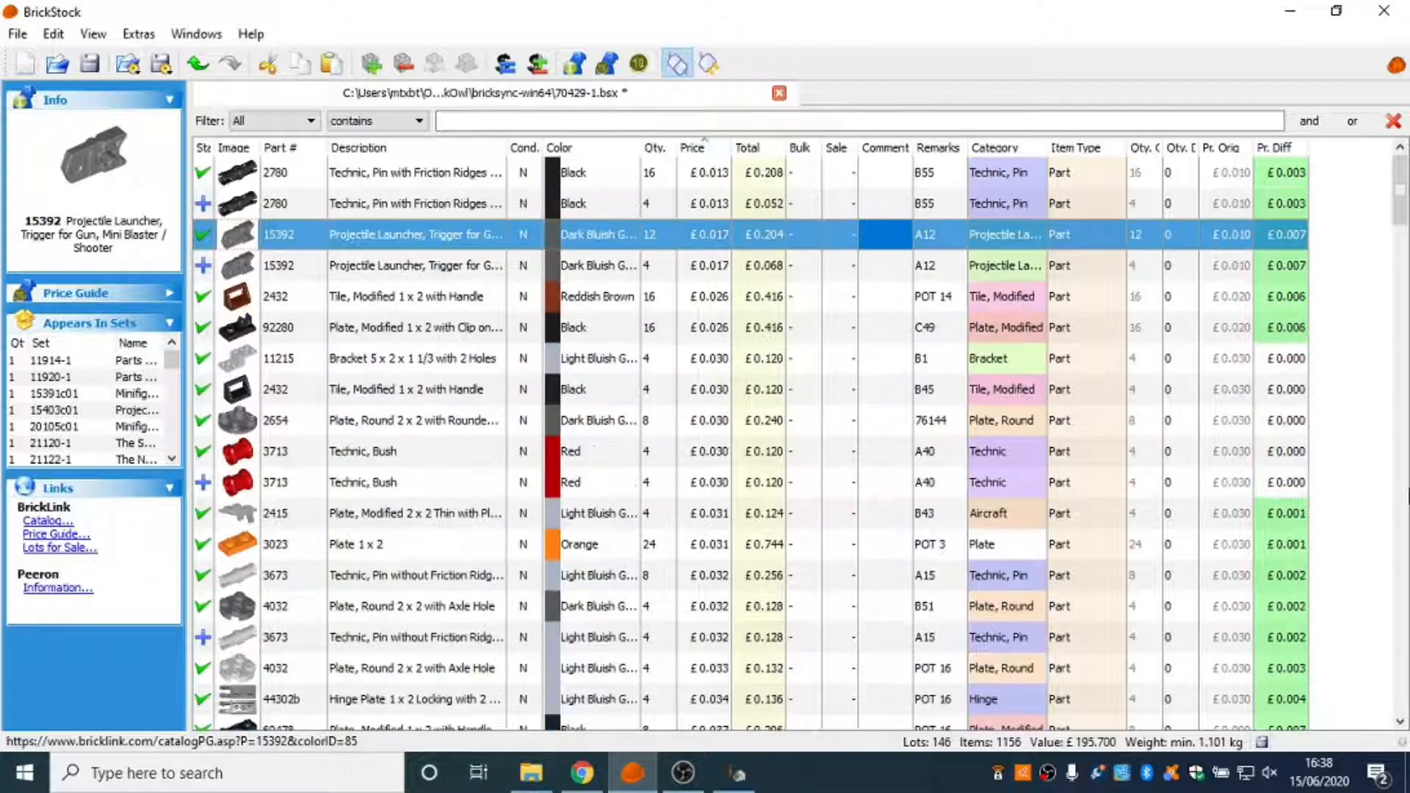
click(719, 151)
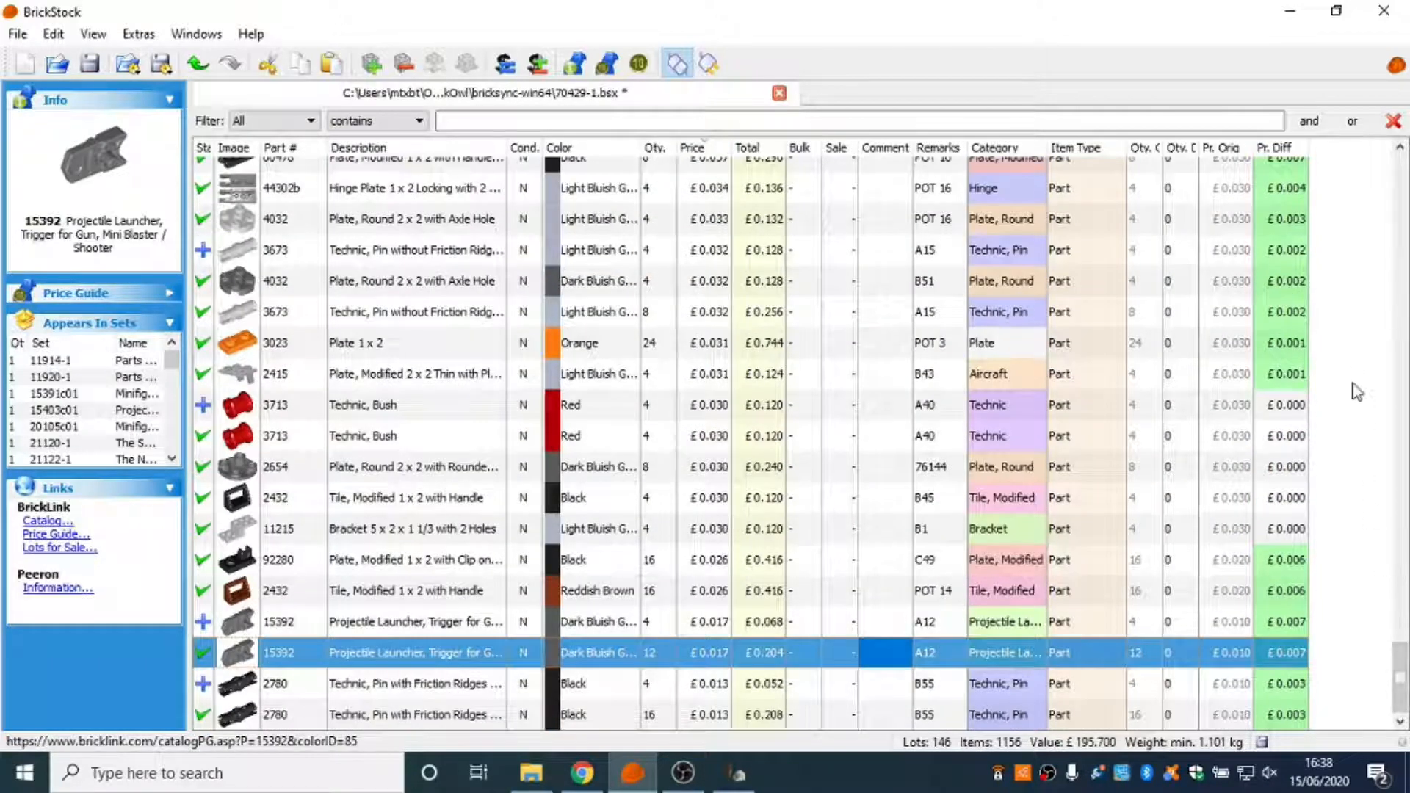
scroll(1384, 371, up, 10)
scroll(1384, 371, up, 15)
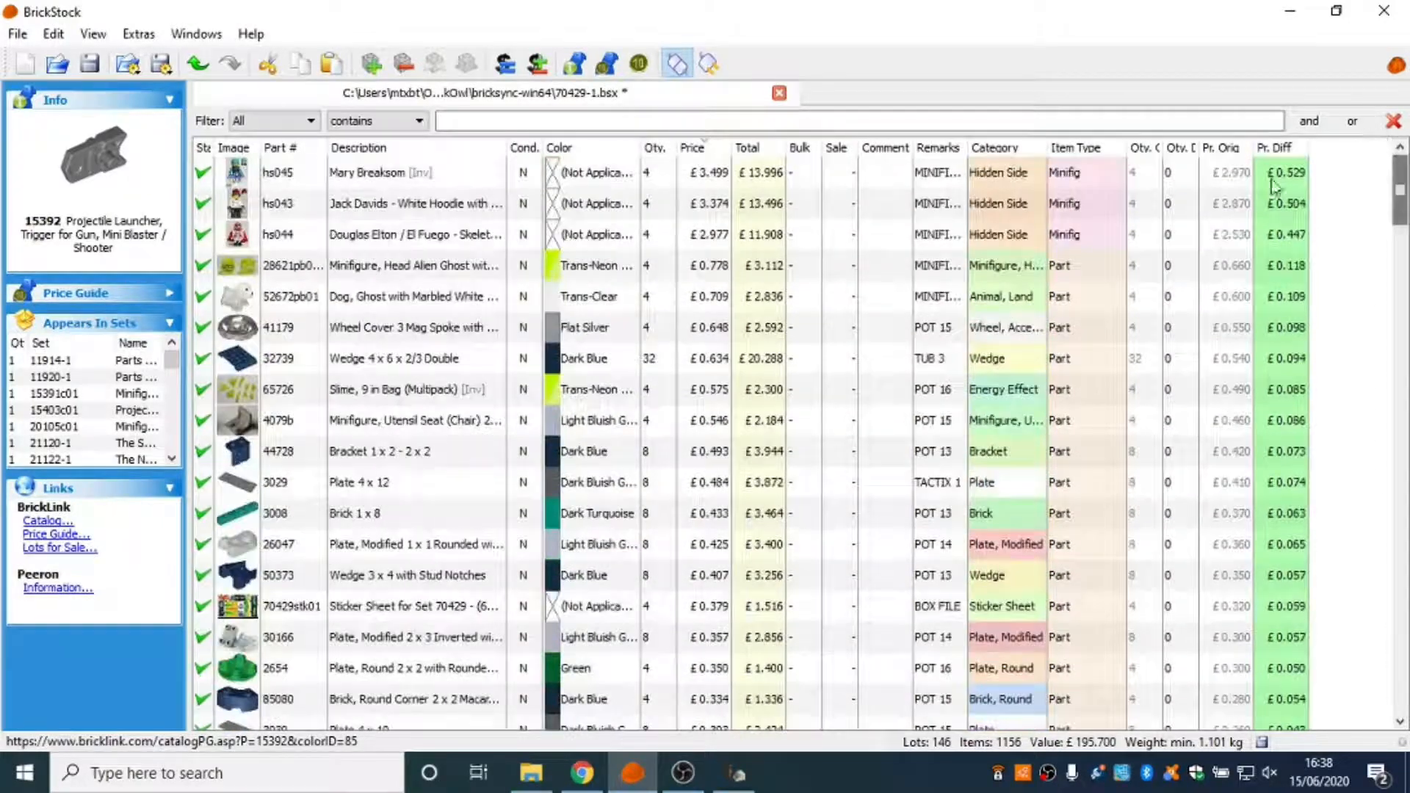
Review the BrickLink price guide for minifigure hs045 in the browser, then return to the BrickStock list.
click(389, 183)
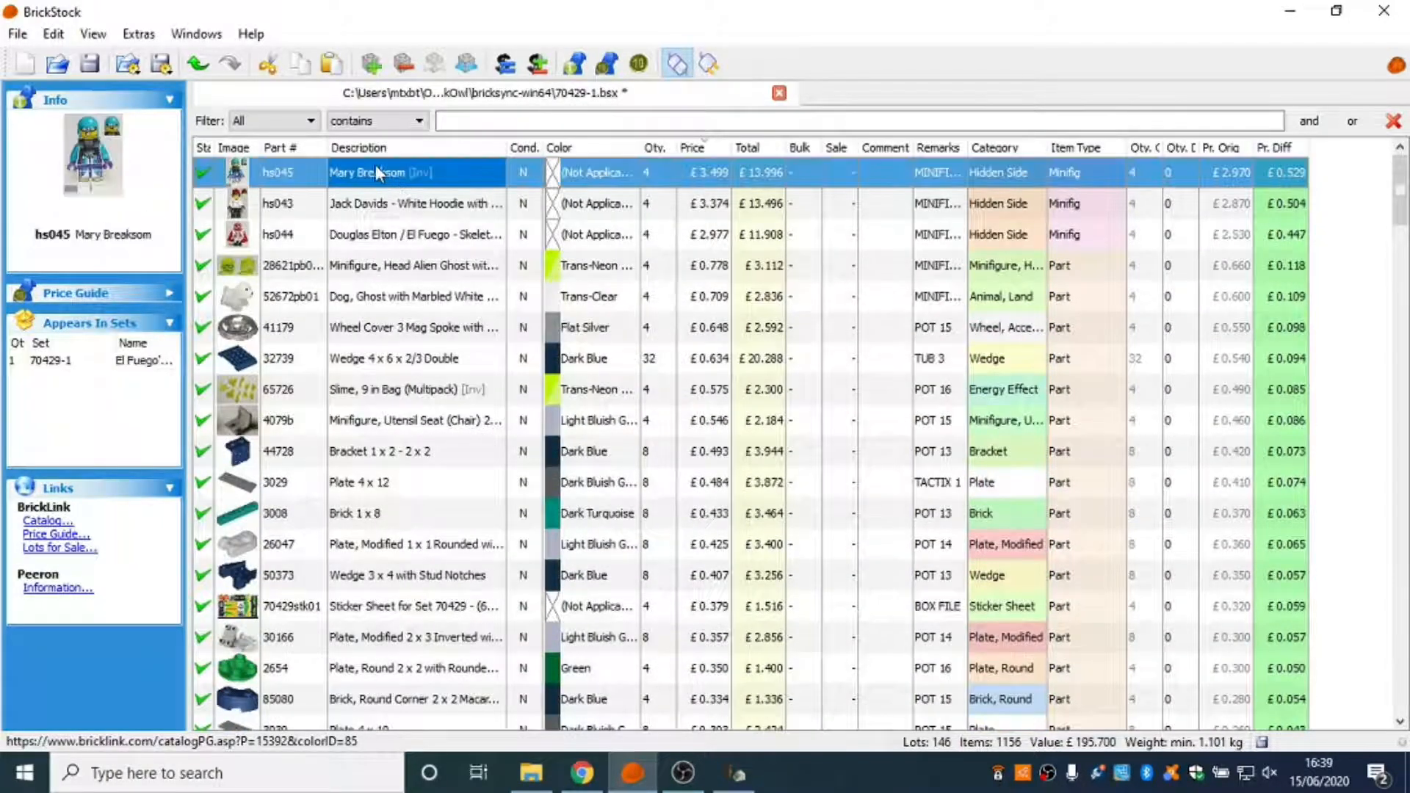
click(52, 542)
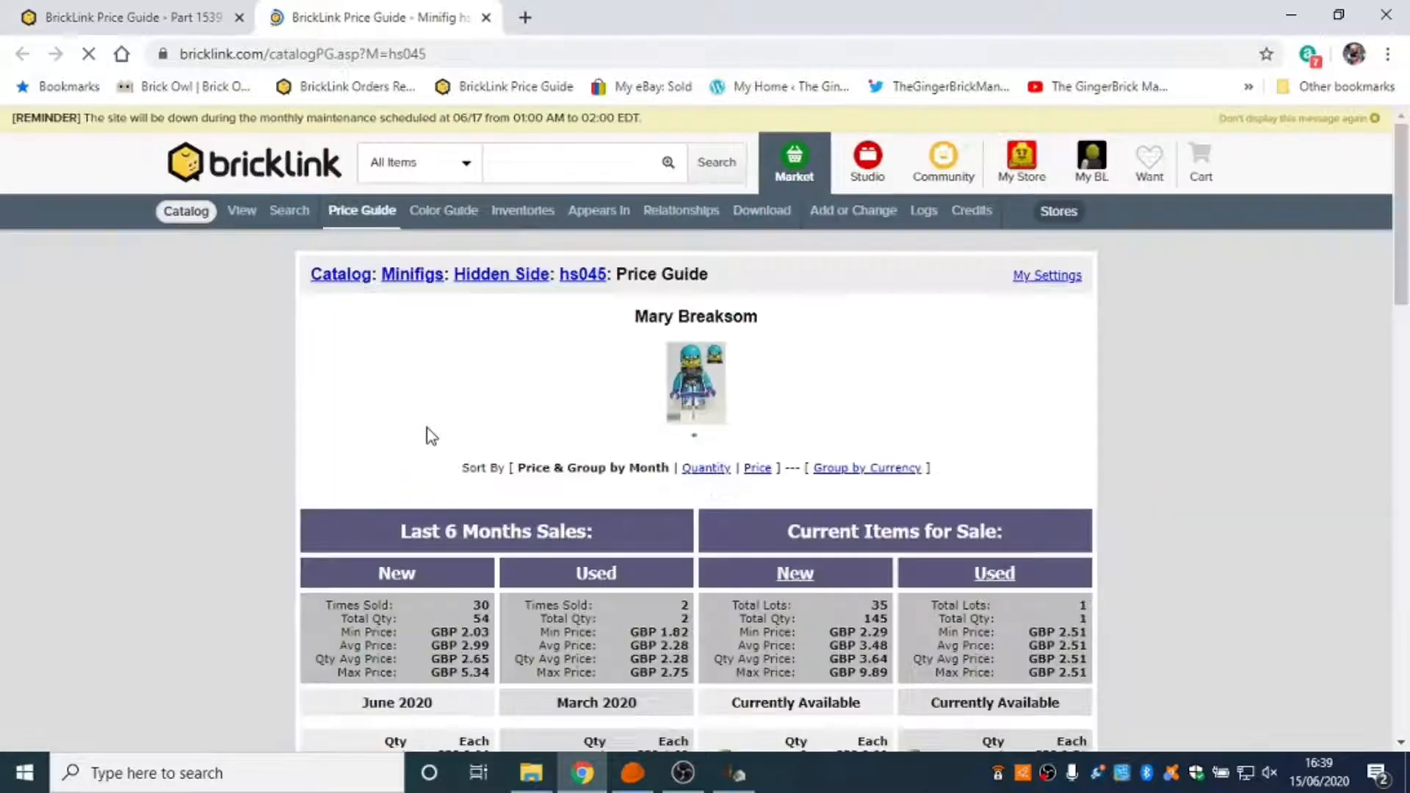
scroll(431, 436, down, 3)
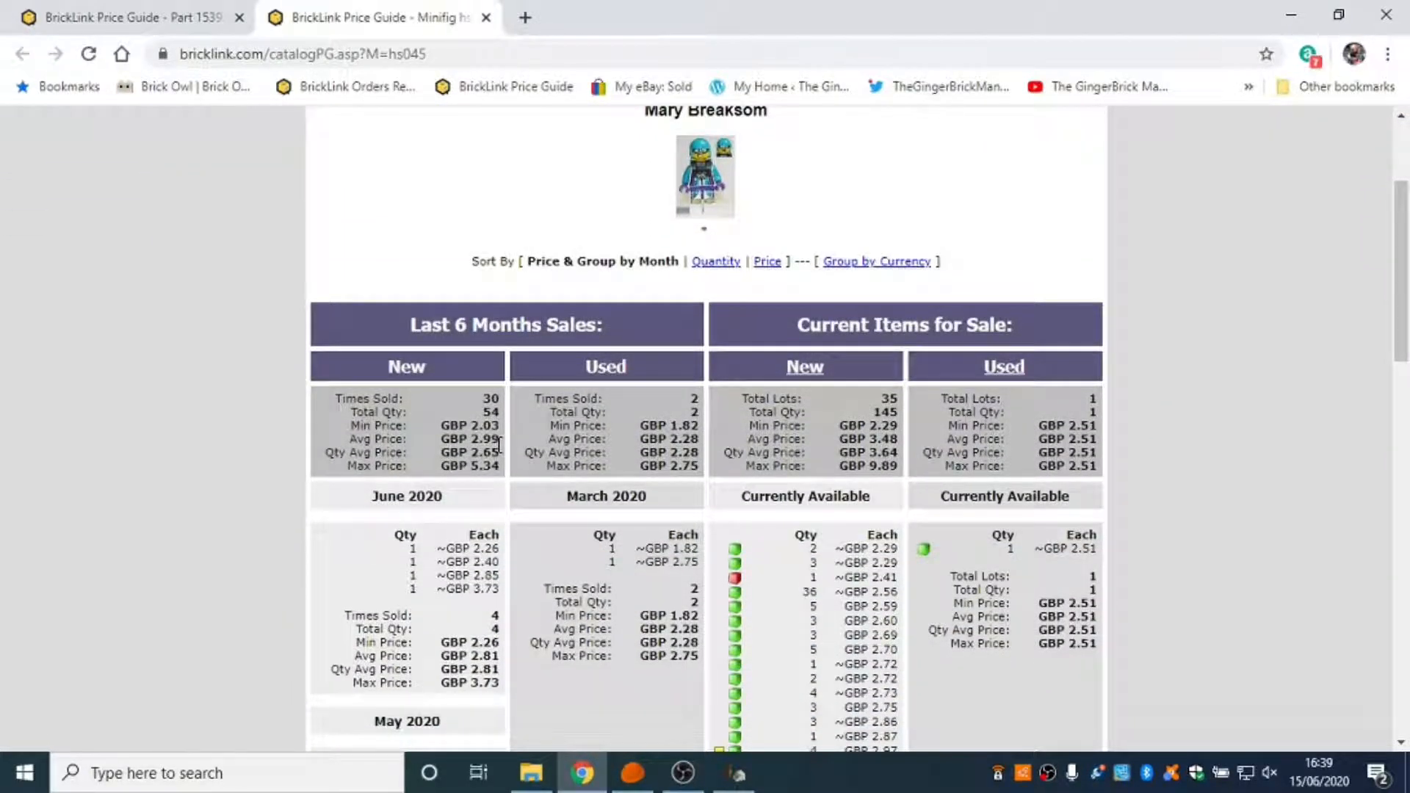
click(1292, 14)
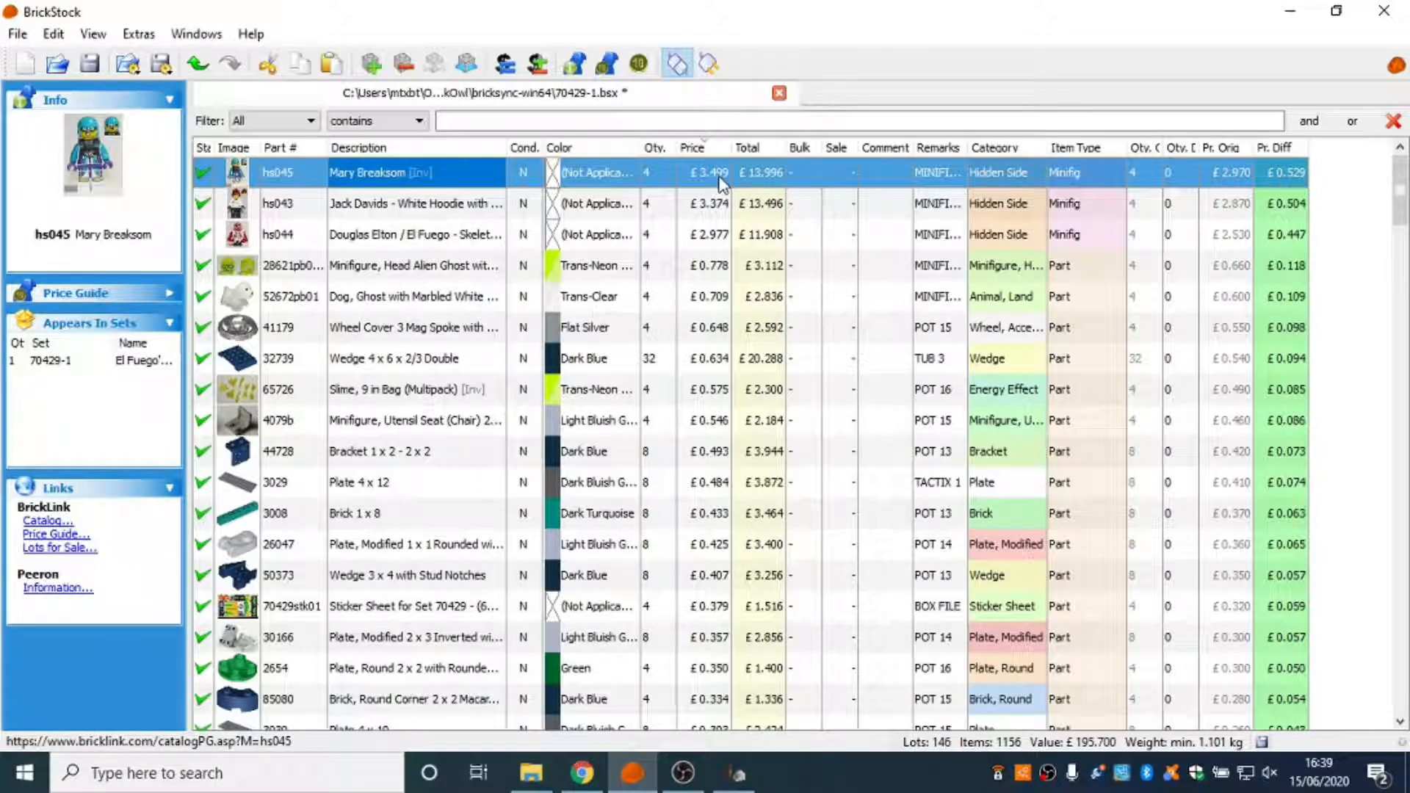
Decrease the prices of all lots by 15%, dismissing the demo-mode reminder.
key(ctrl+a)
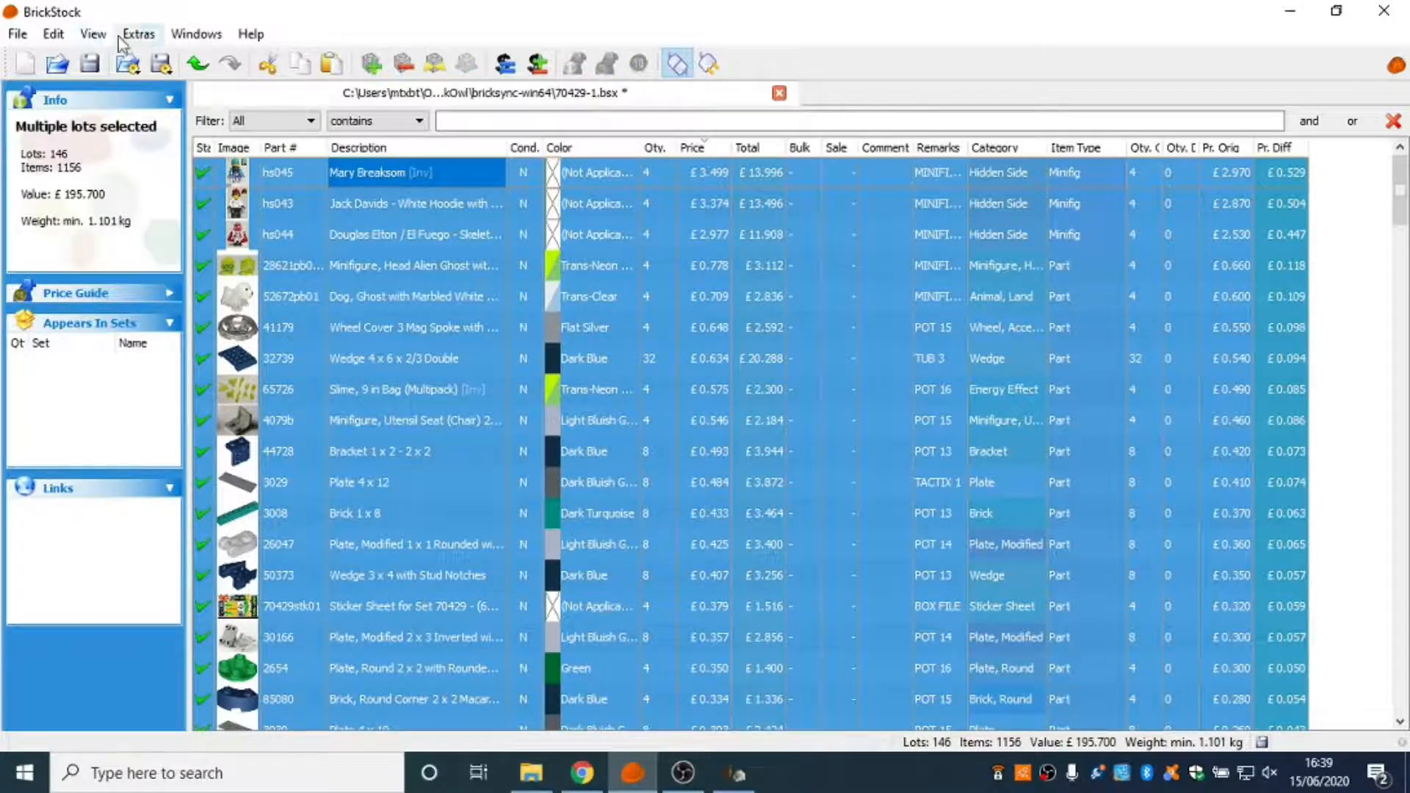
click(53, 33)
click(478, 42)
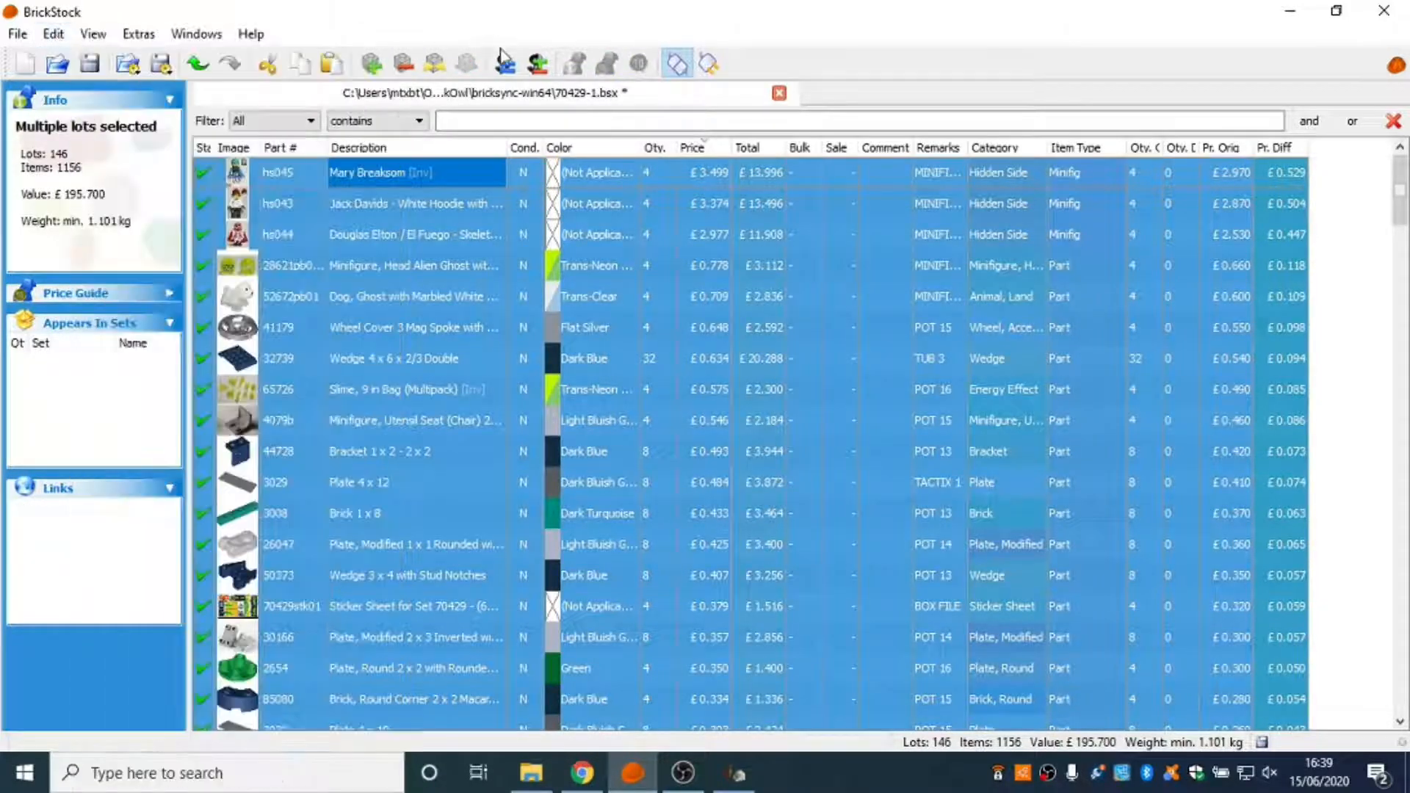
click(539, 66)
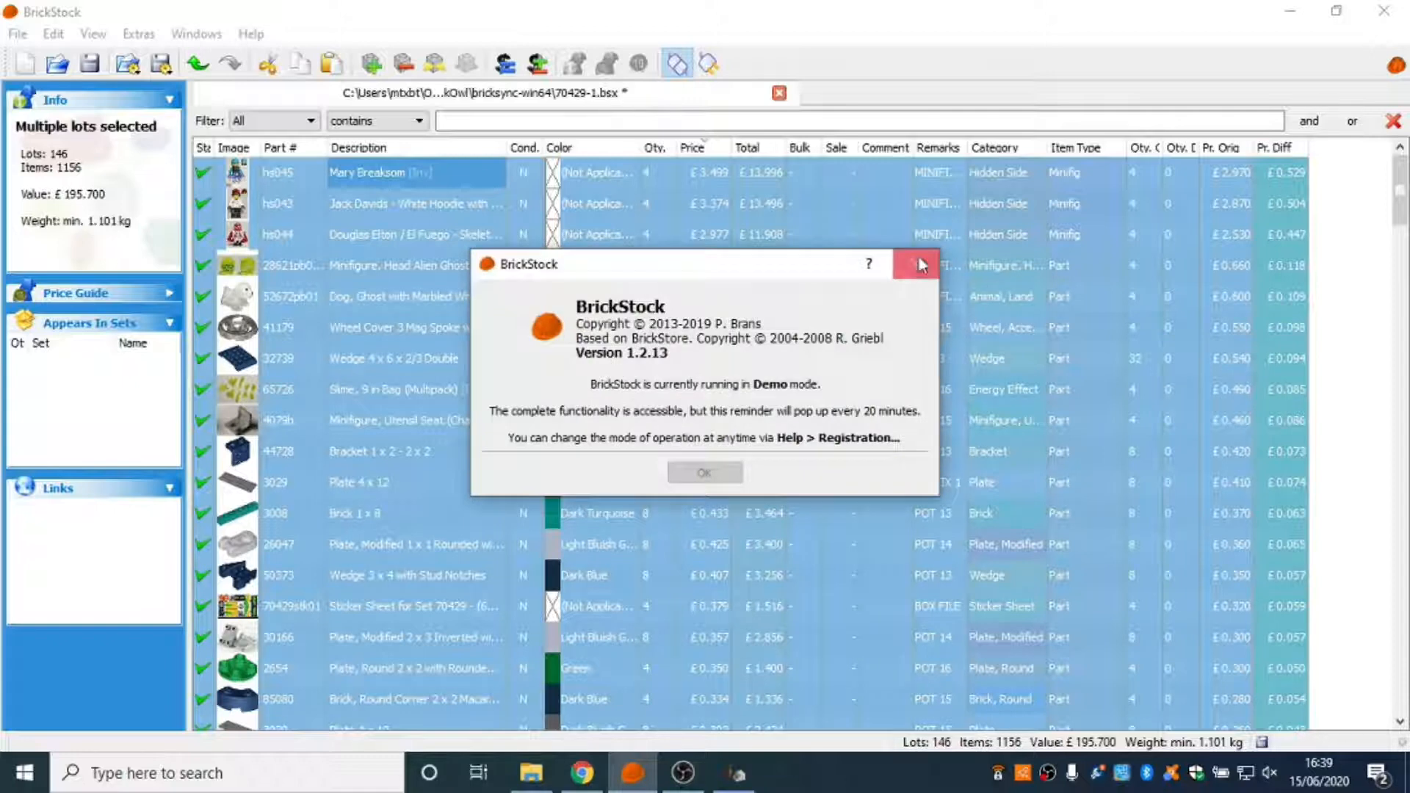
click(917, 276)
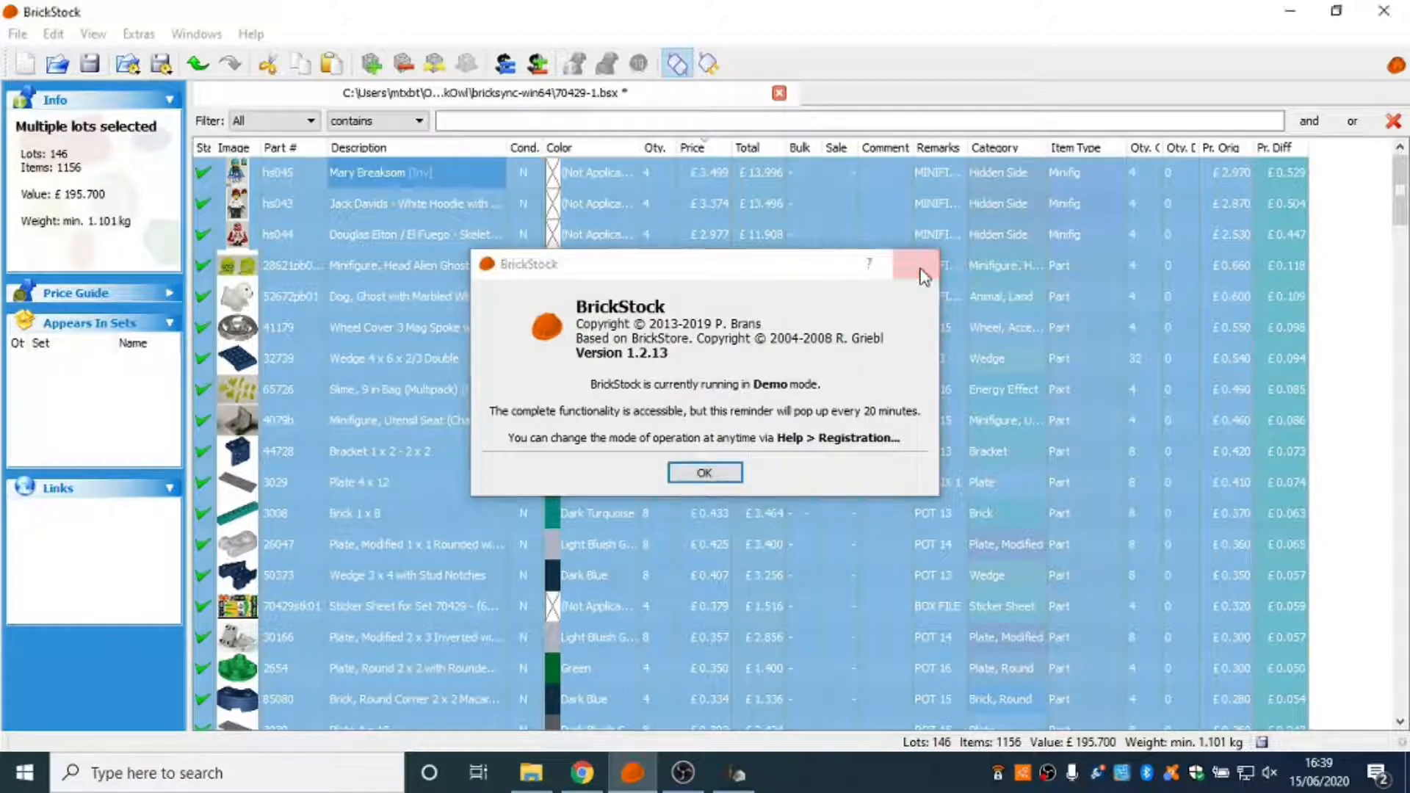
key(BackSpace)
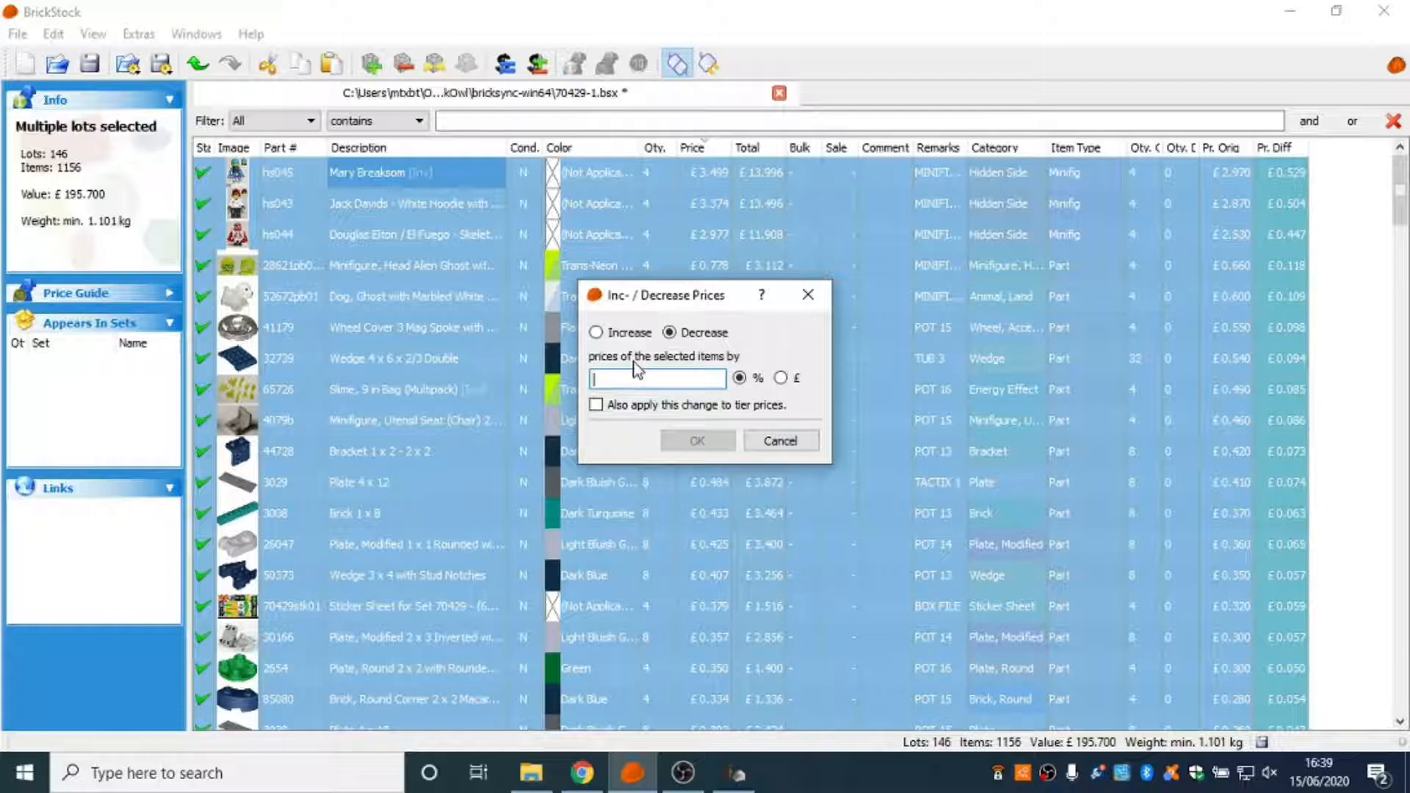
text(15)
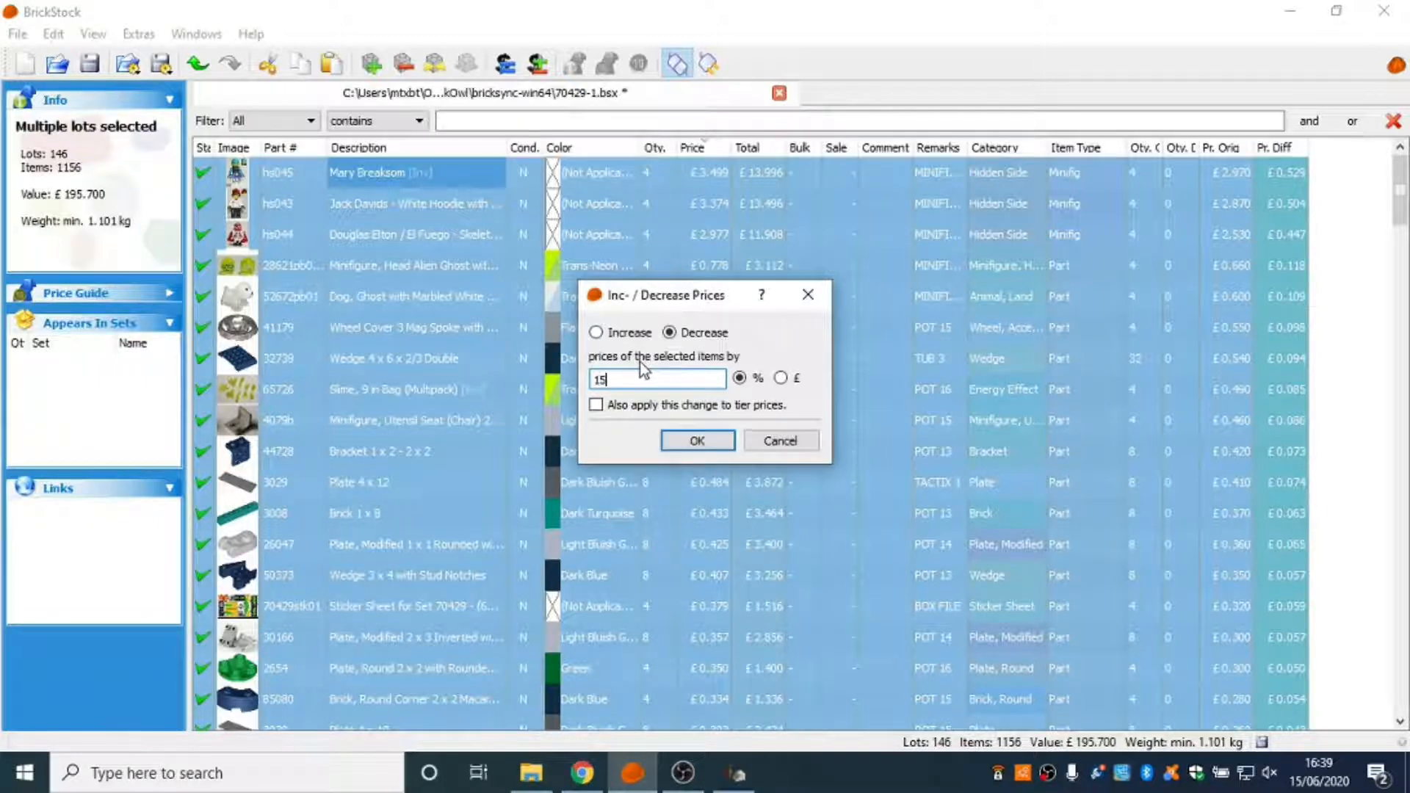
click(698, 440)
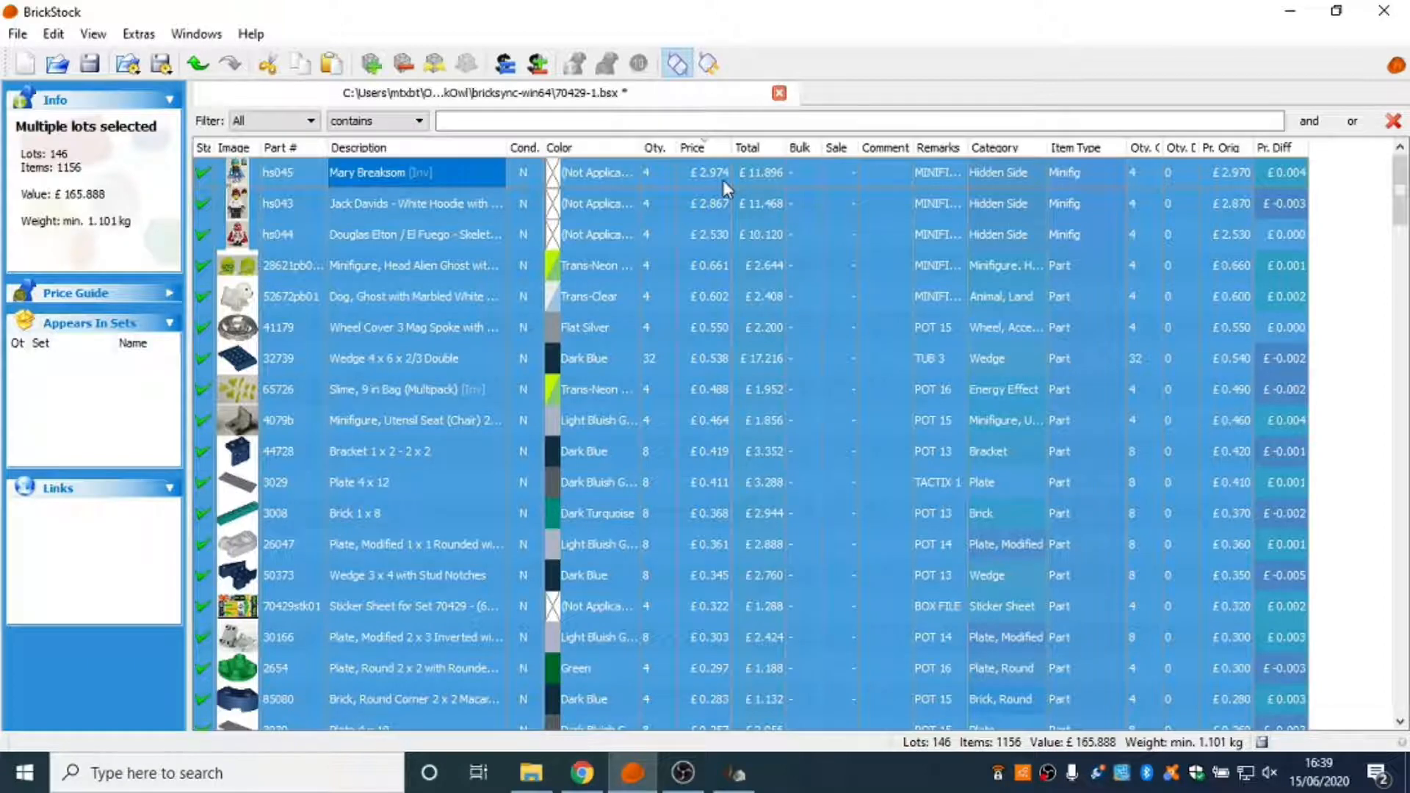
Round the prices of all lots to 2 decimal places and select the price of minifigure hs045.
click(53, 33)
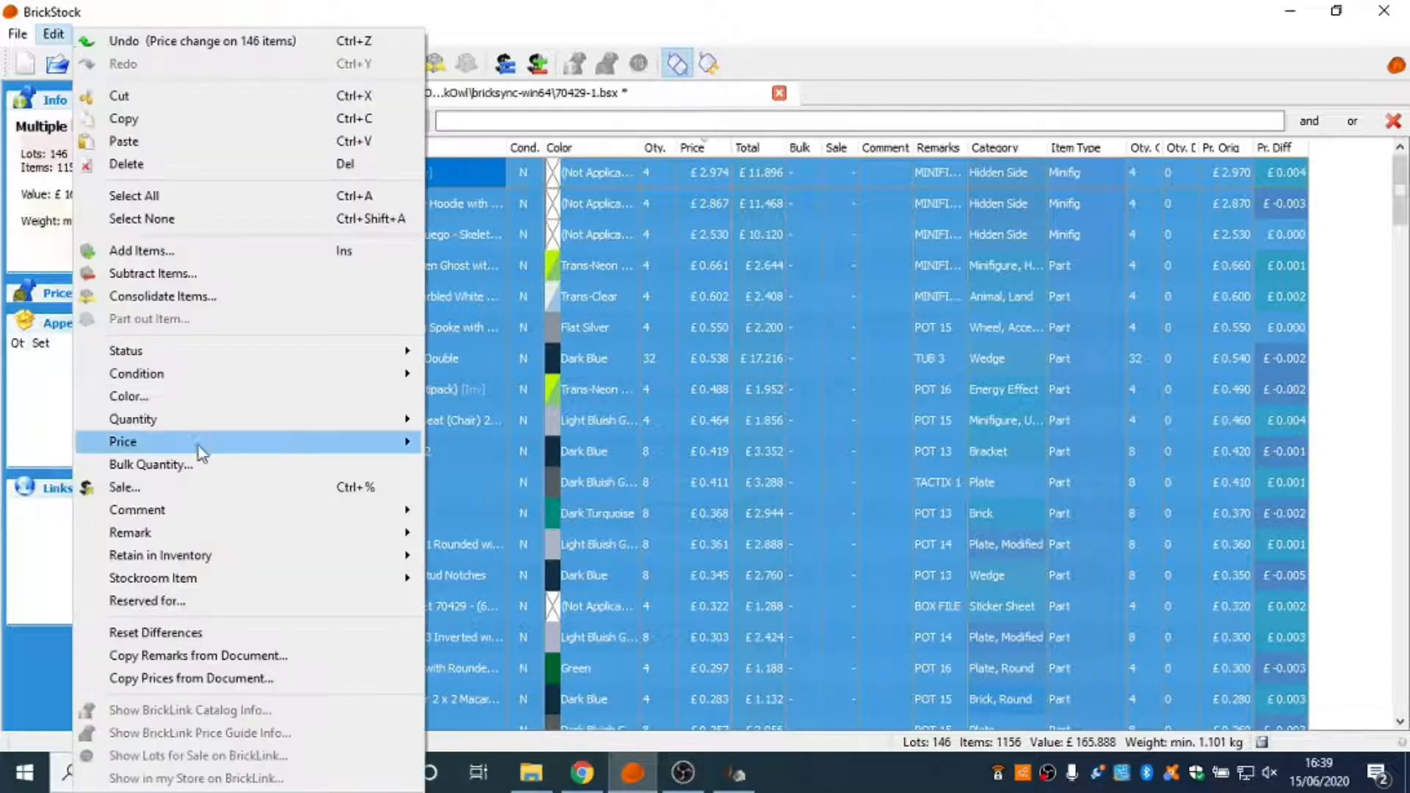
mouse_move(333, 446)
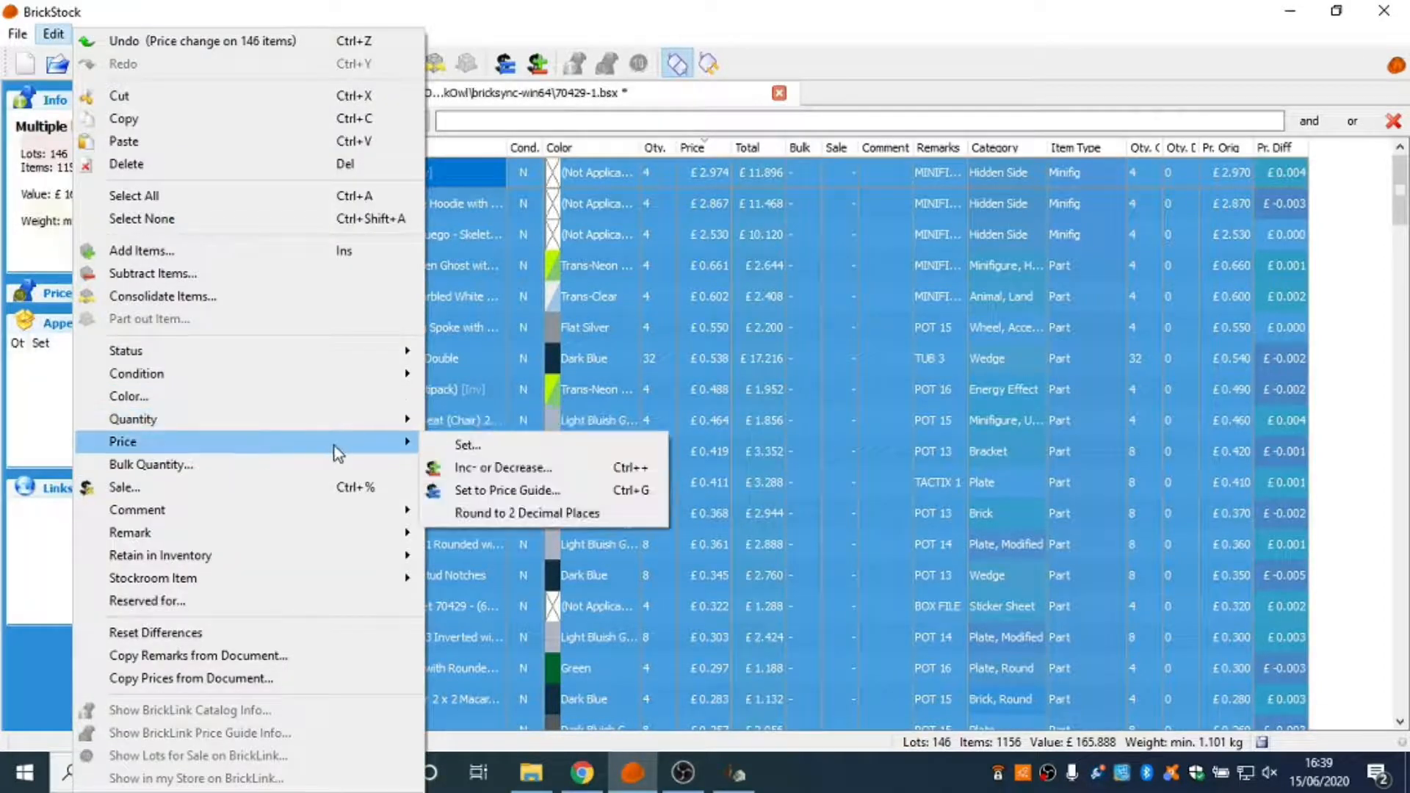
click(486, 516)
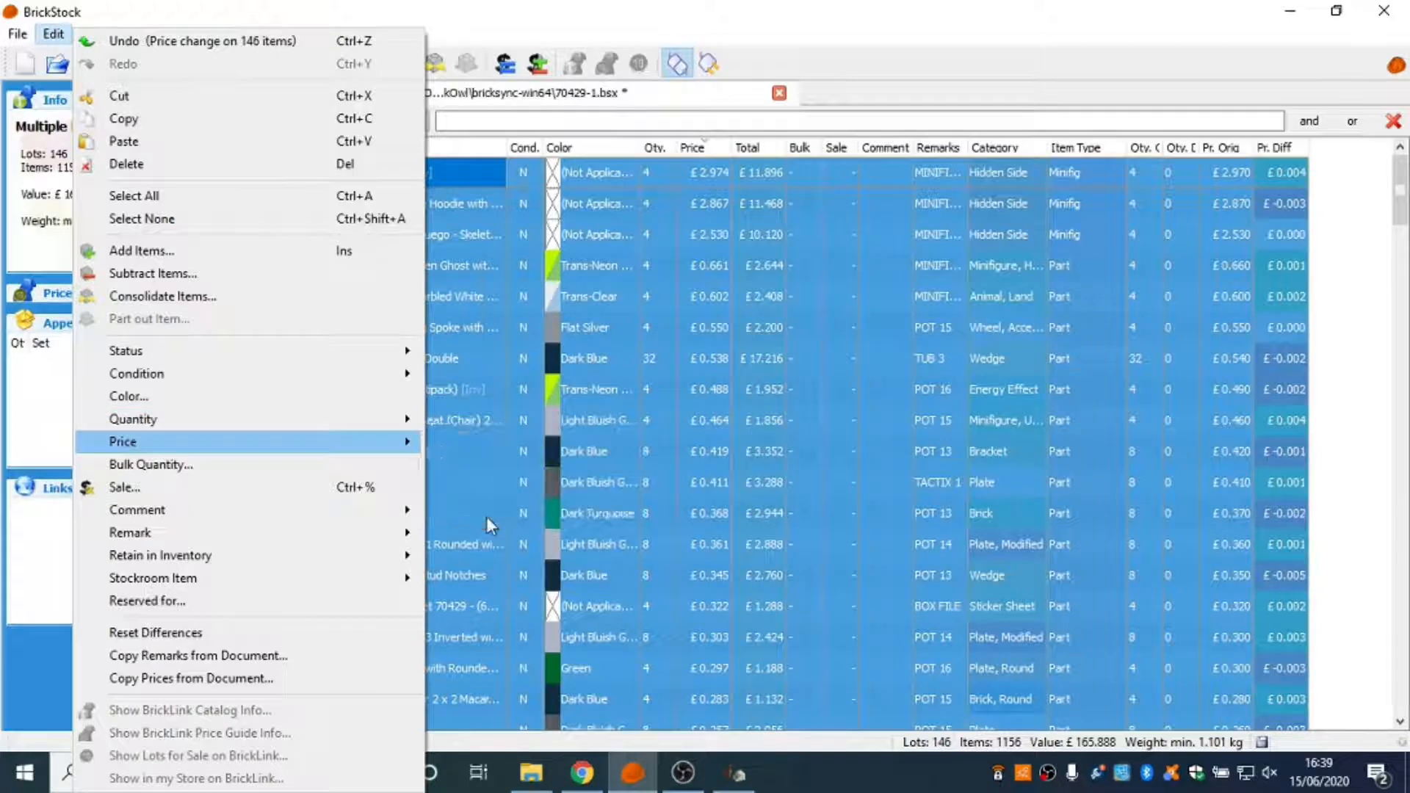
click(1331, 338)
click(717, 174)
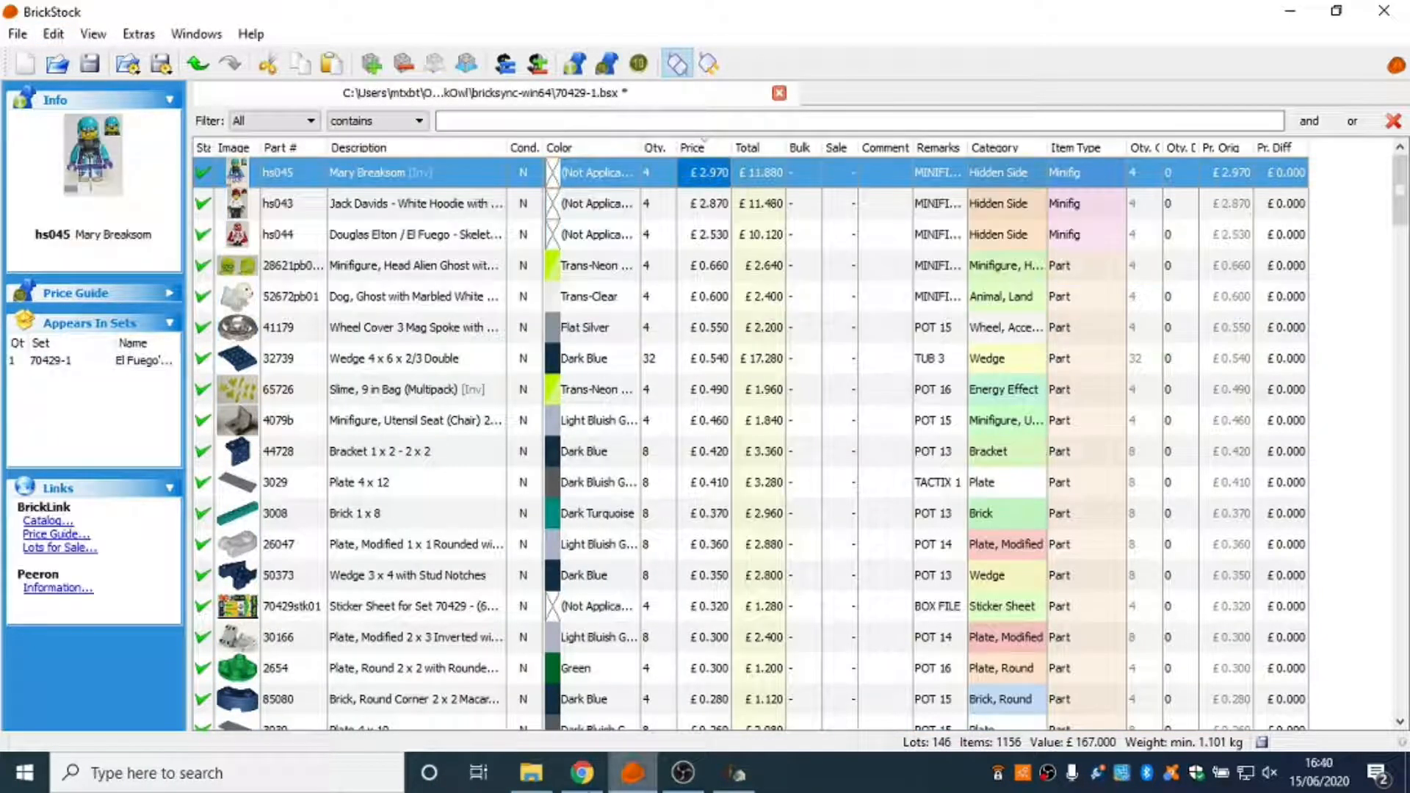
Compare the hs045 price with its BrickLink price guide in the browser, then review the rounded prices throughout the BrickStock list.
click(582, 772)
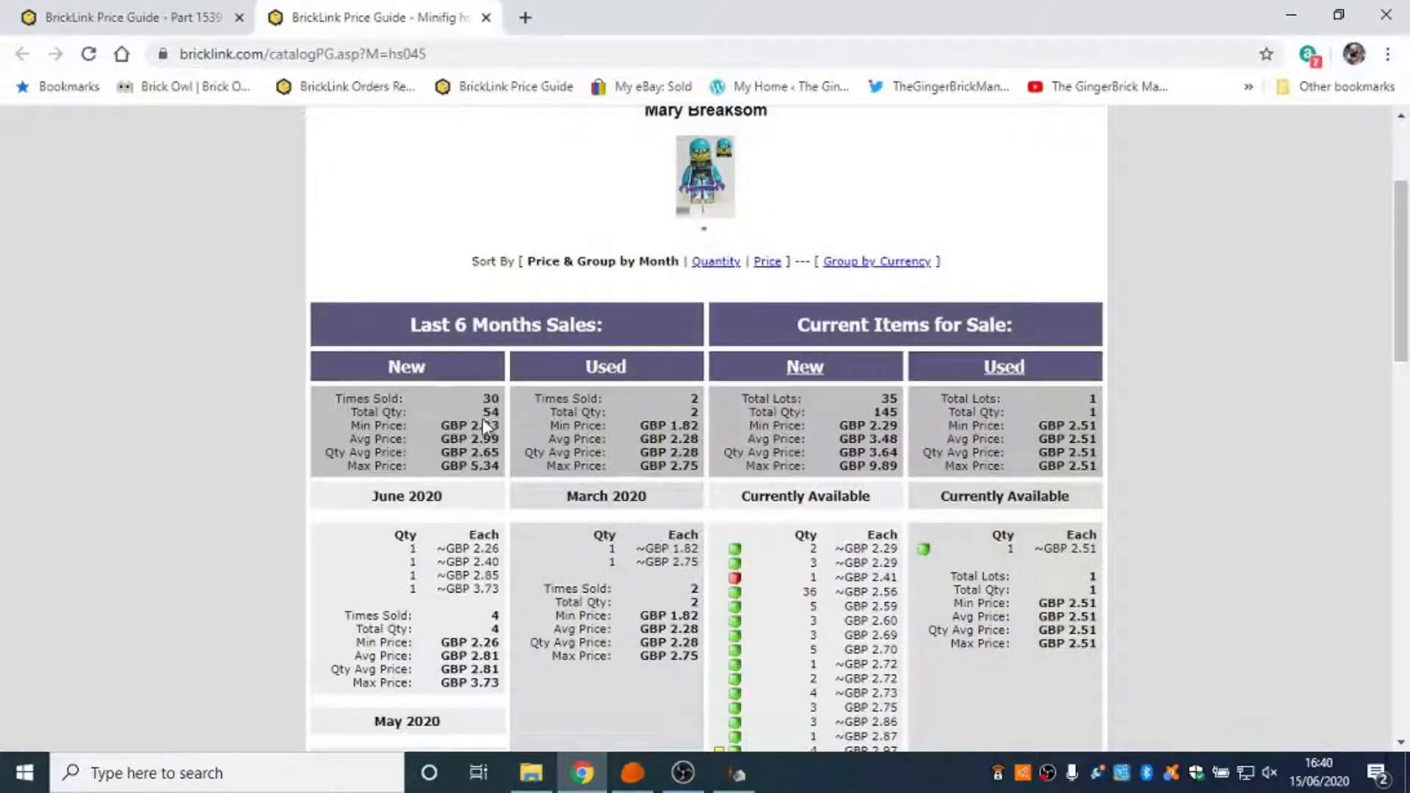
click(632, 773)
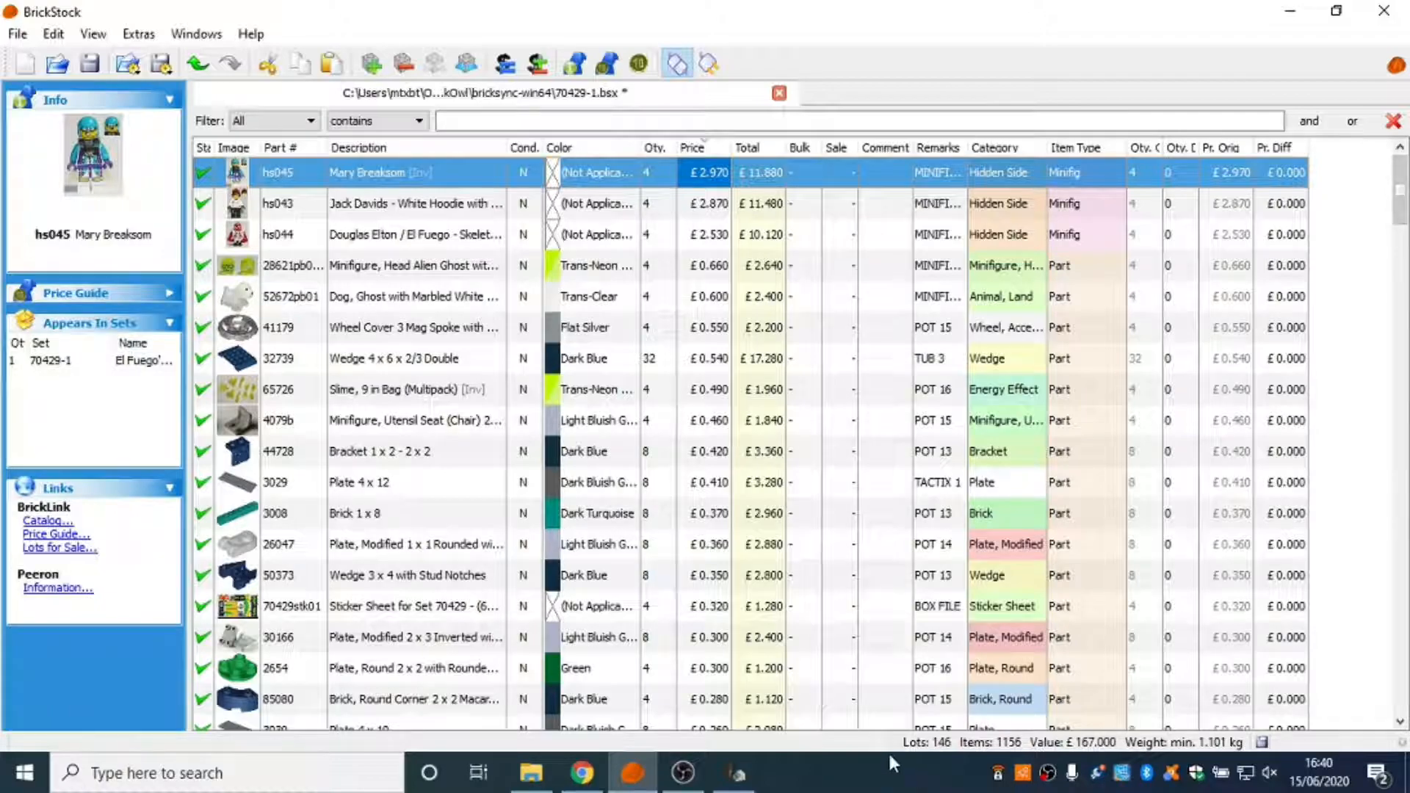
scroll(775, 491, down, 12)
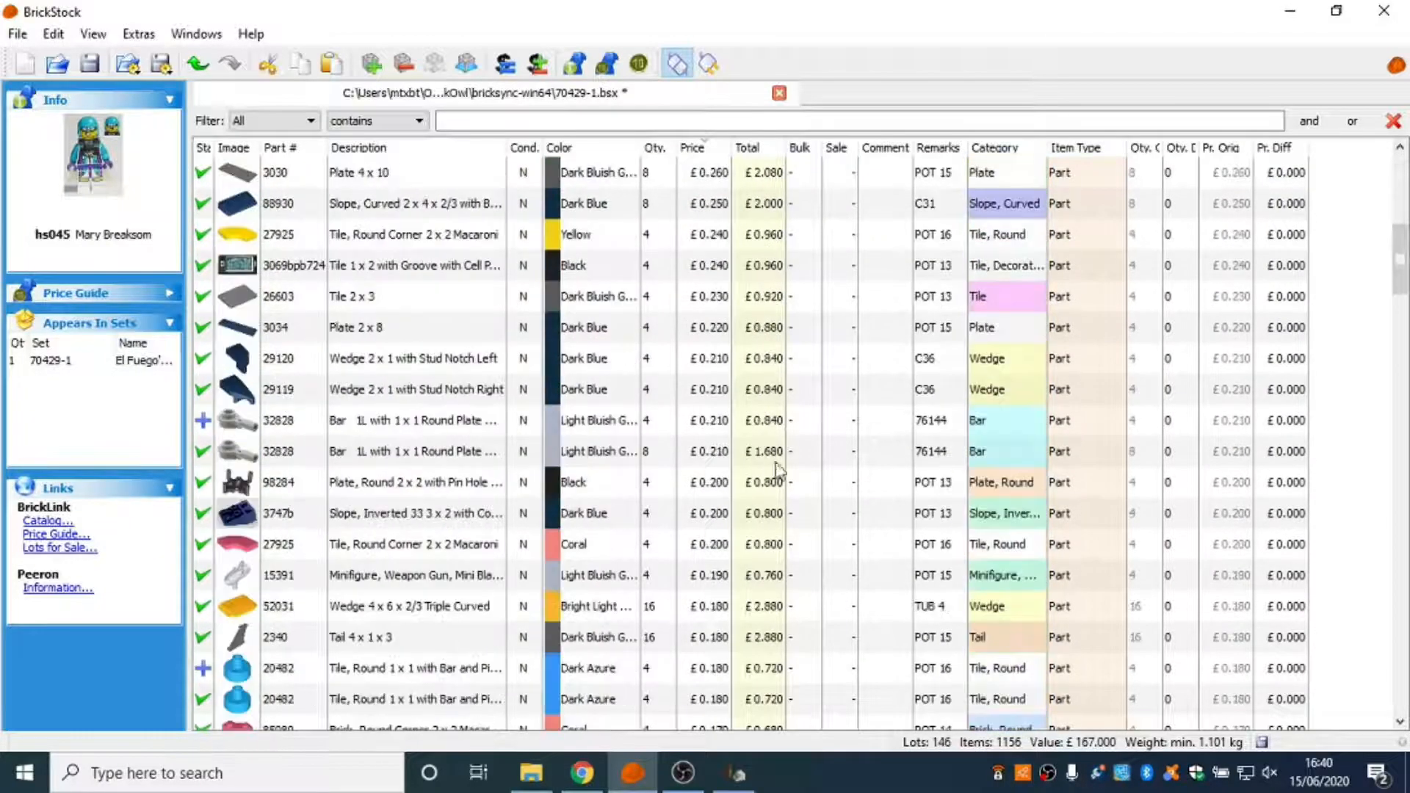
scroll(881, 448, down, 12)
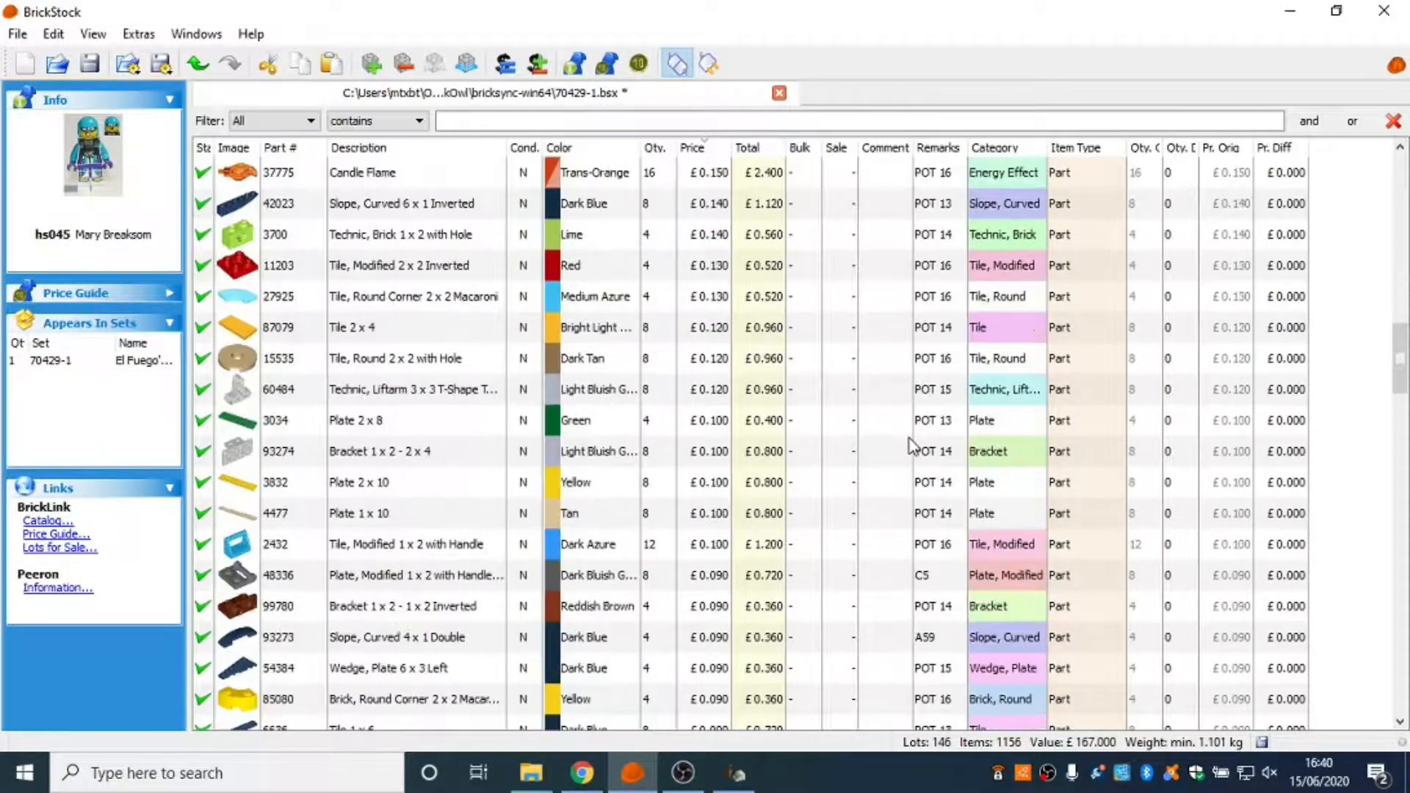
scroll(910, 448, down, 12)
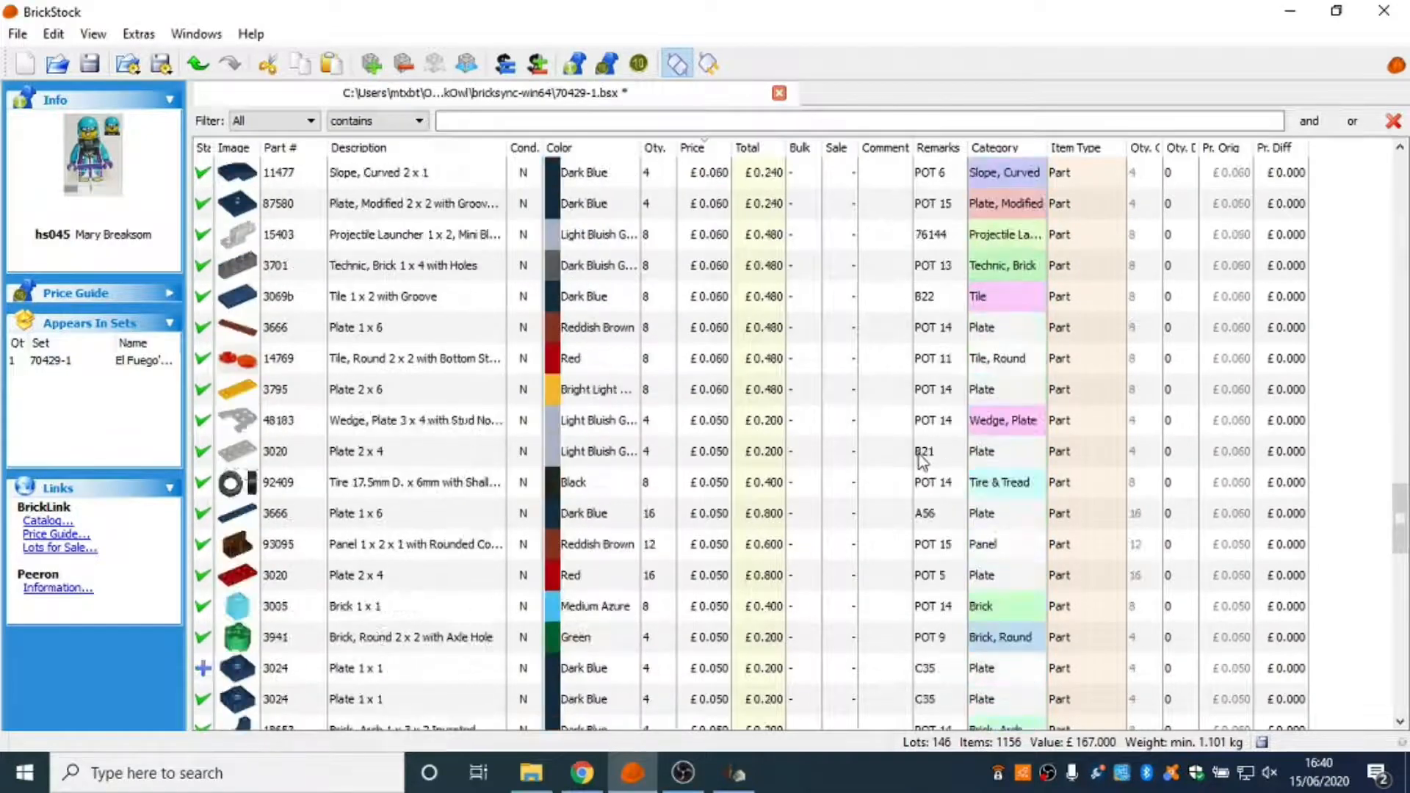
scroll(923, 463, down, 3)
scroll(924, 468, down, 3)
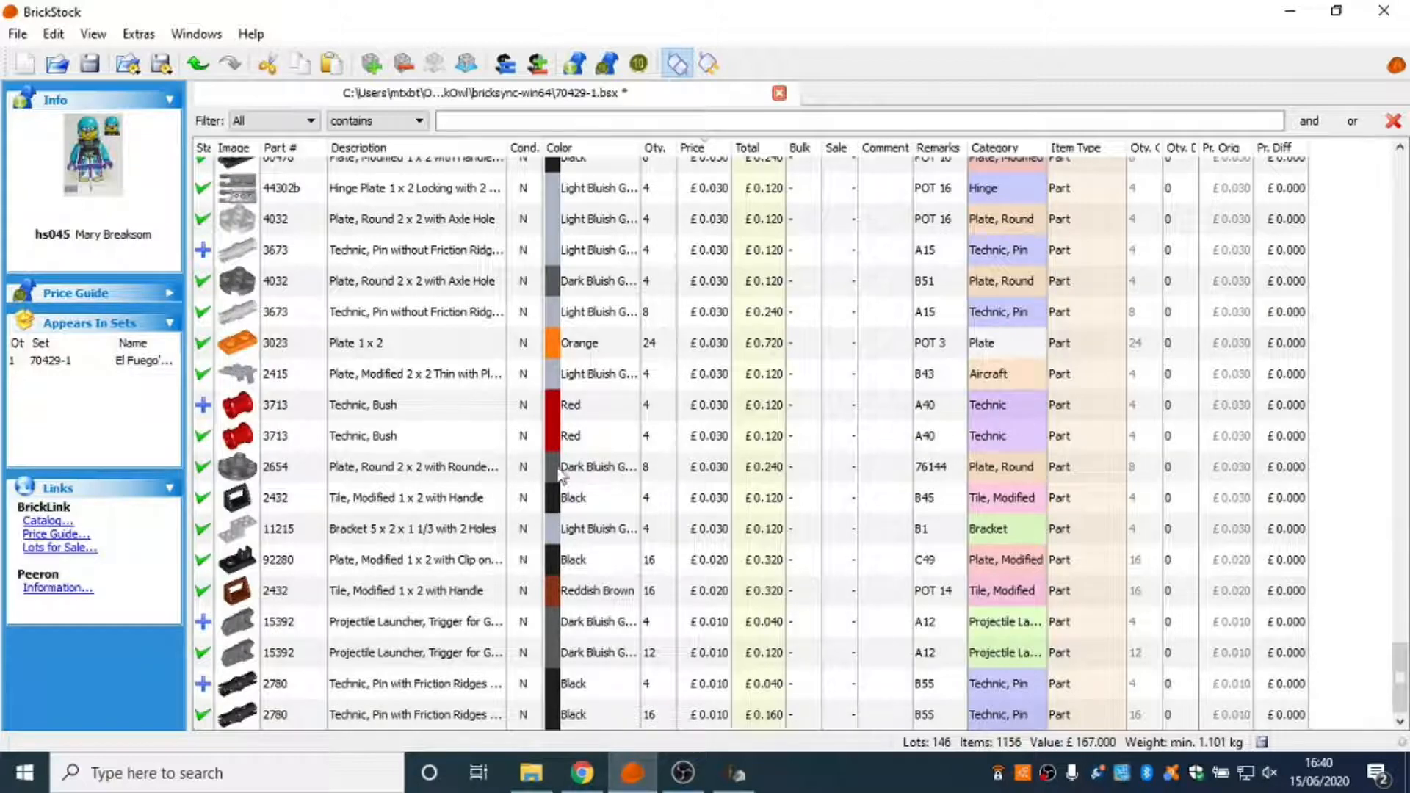
Export all lots as BrickLink Mass-Upload XML to the clipboard and paste it into BrickLink's Mass Inventory Upload form.
key(ctrl+a)
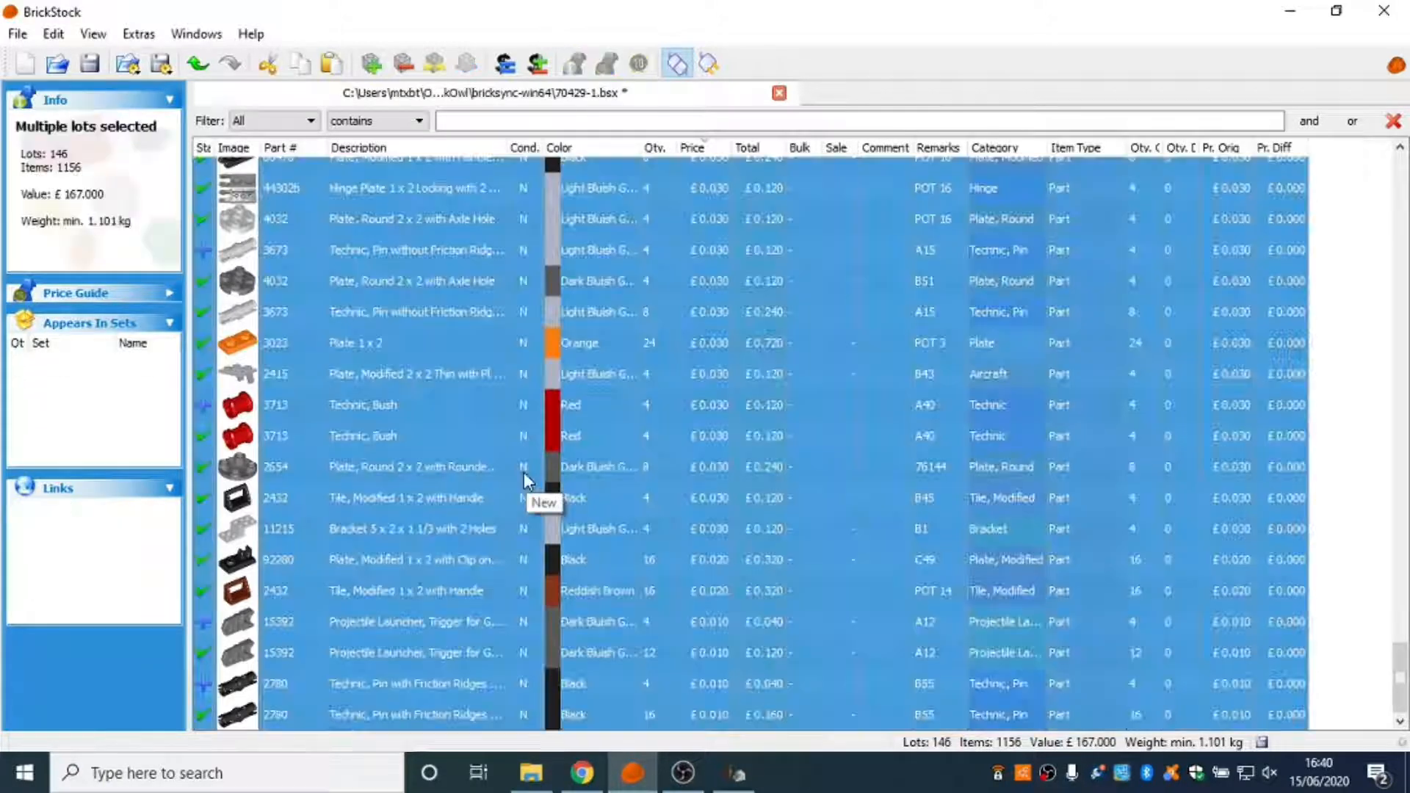
click(54, 34)
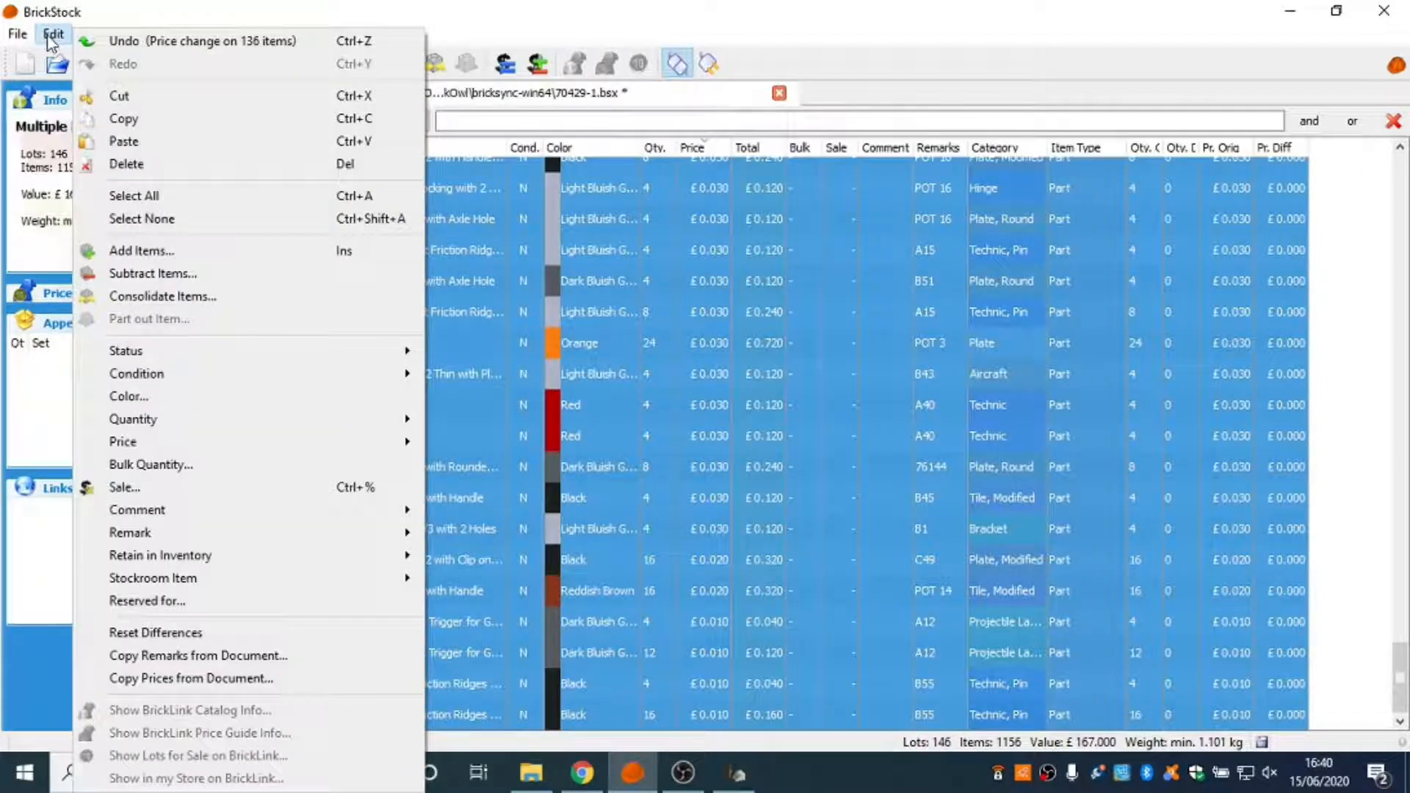
mouse_move(18, 34)
mouse_move(71, 213)
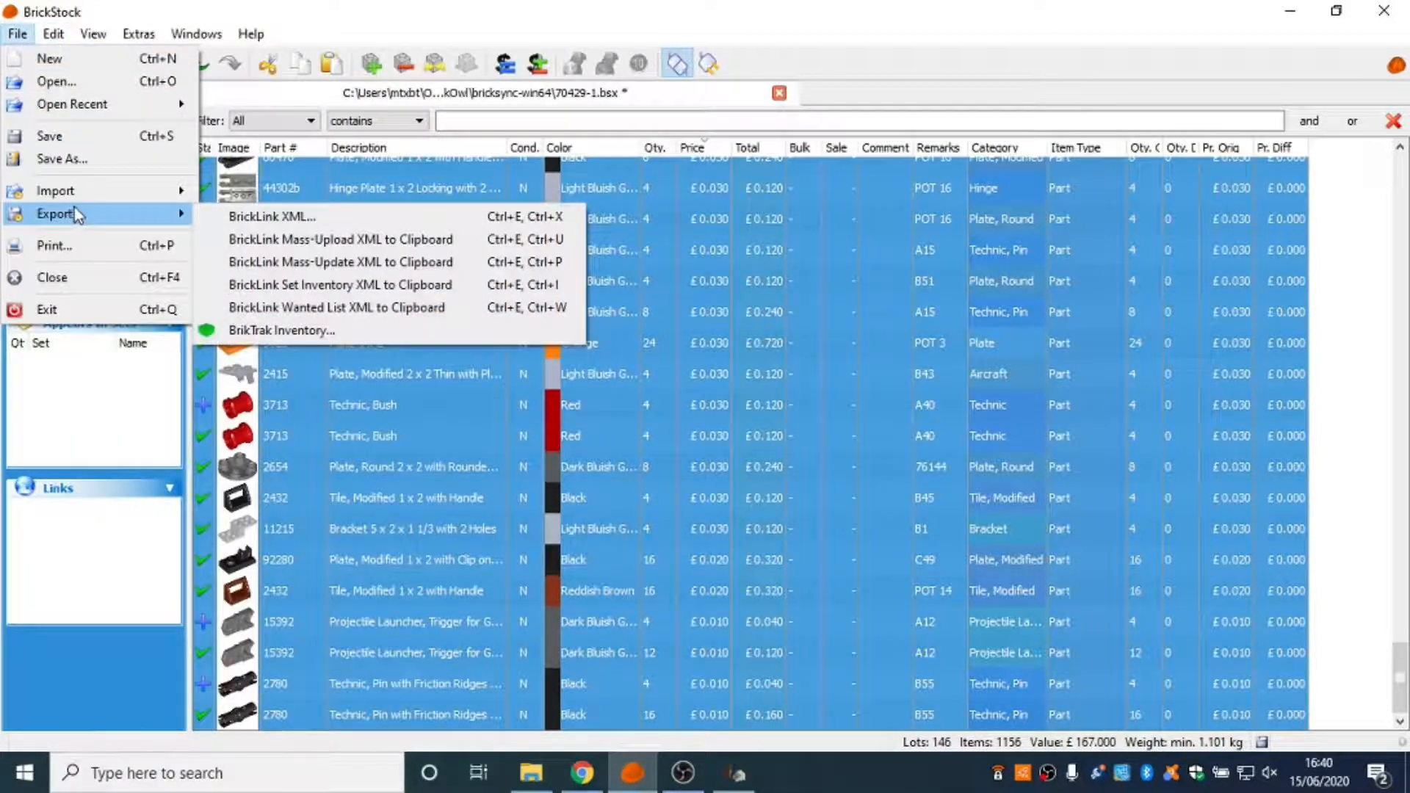
click(234, 243)
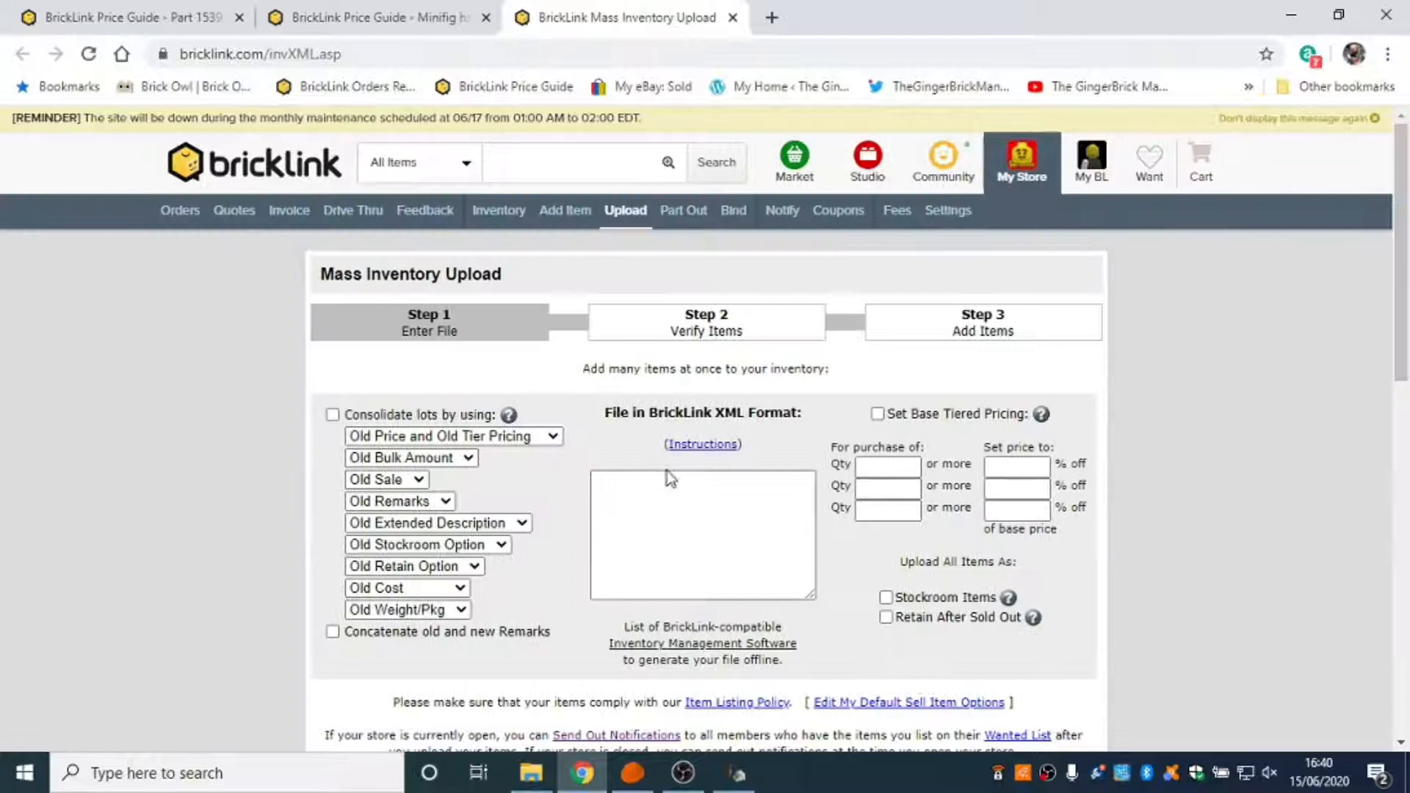
click(670, 481)
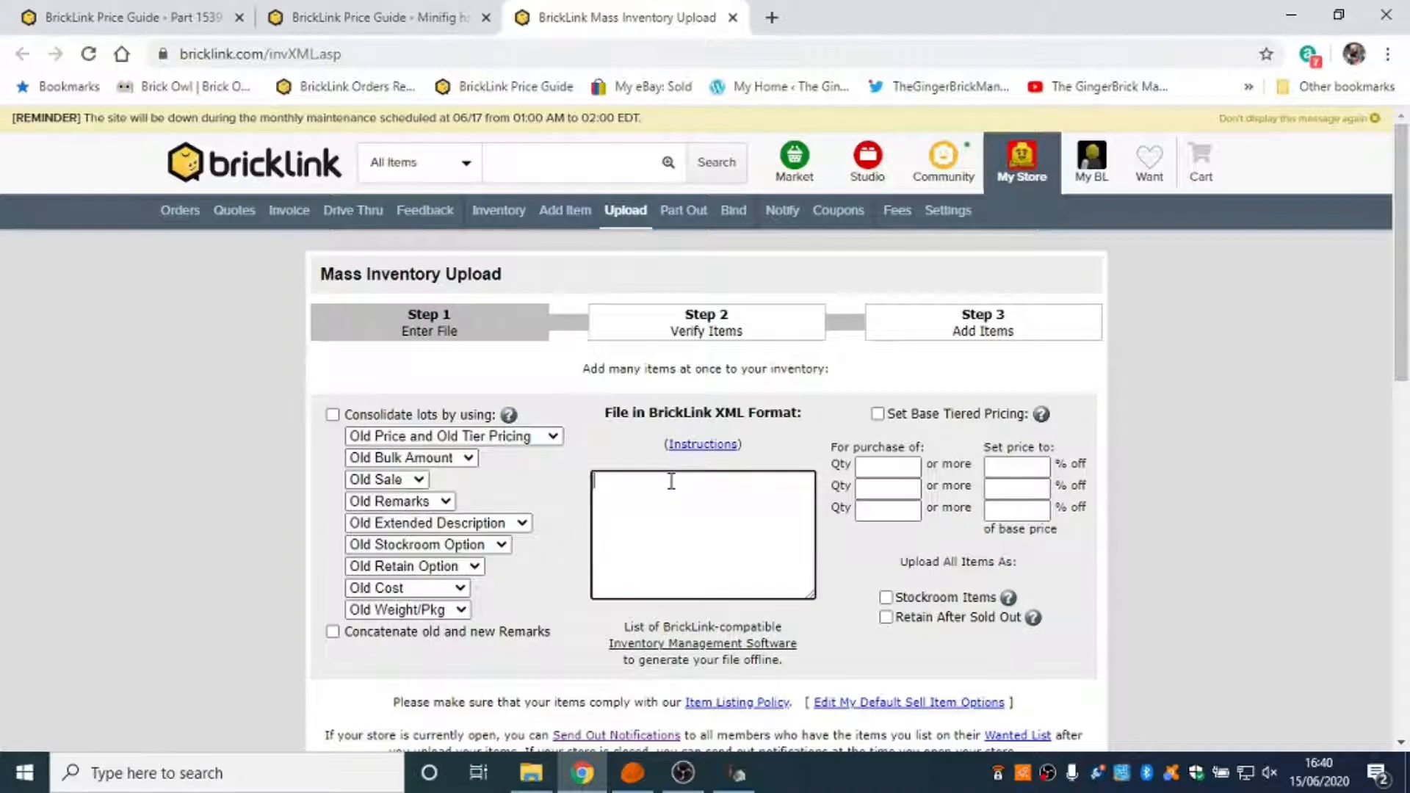
key(ctrl+v)
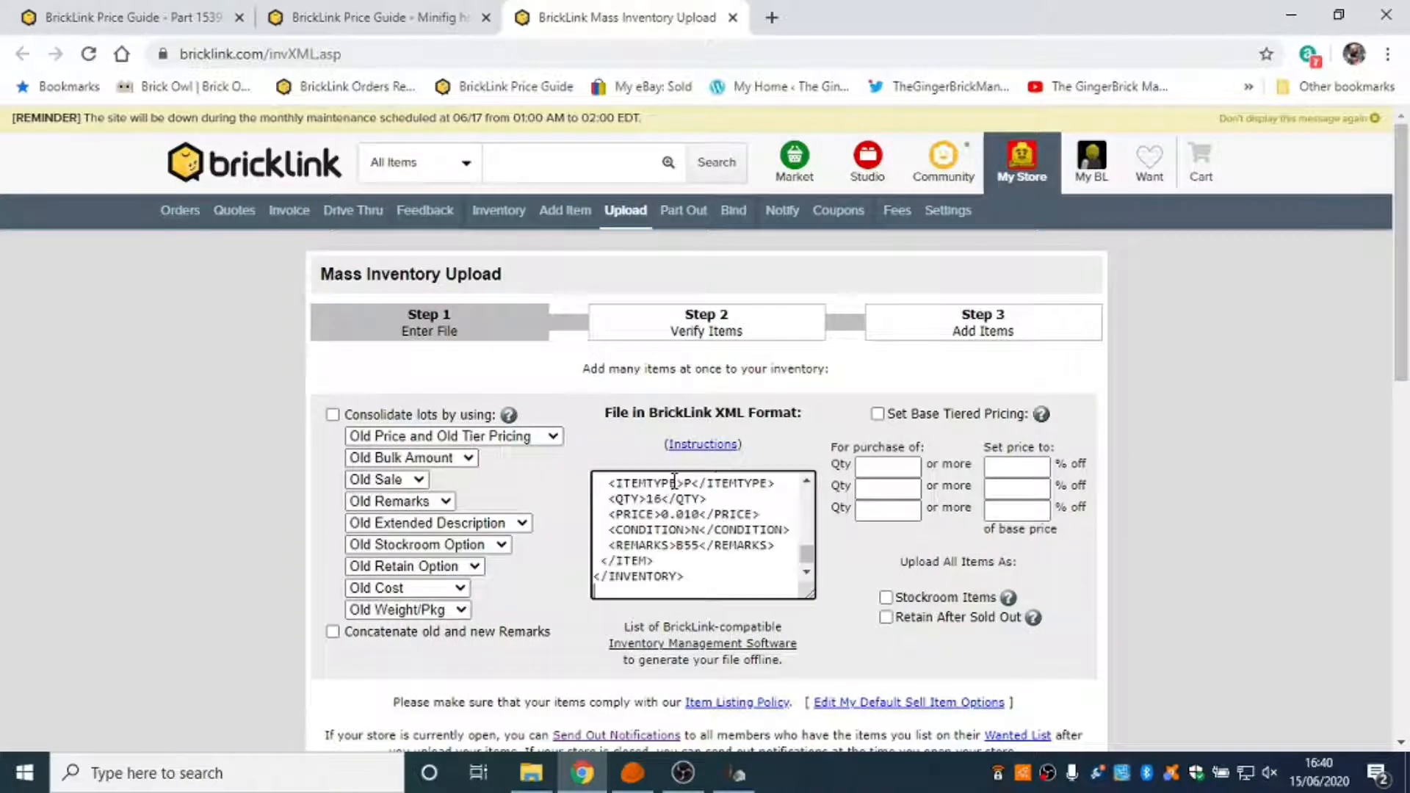
Enable lot consolidation for the upload, using New Remarks and New Price and New Tier Pricing.
click(333, 415)
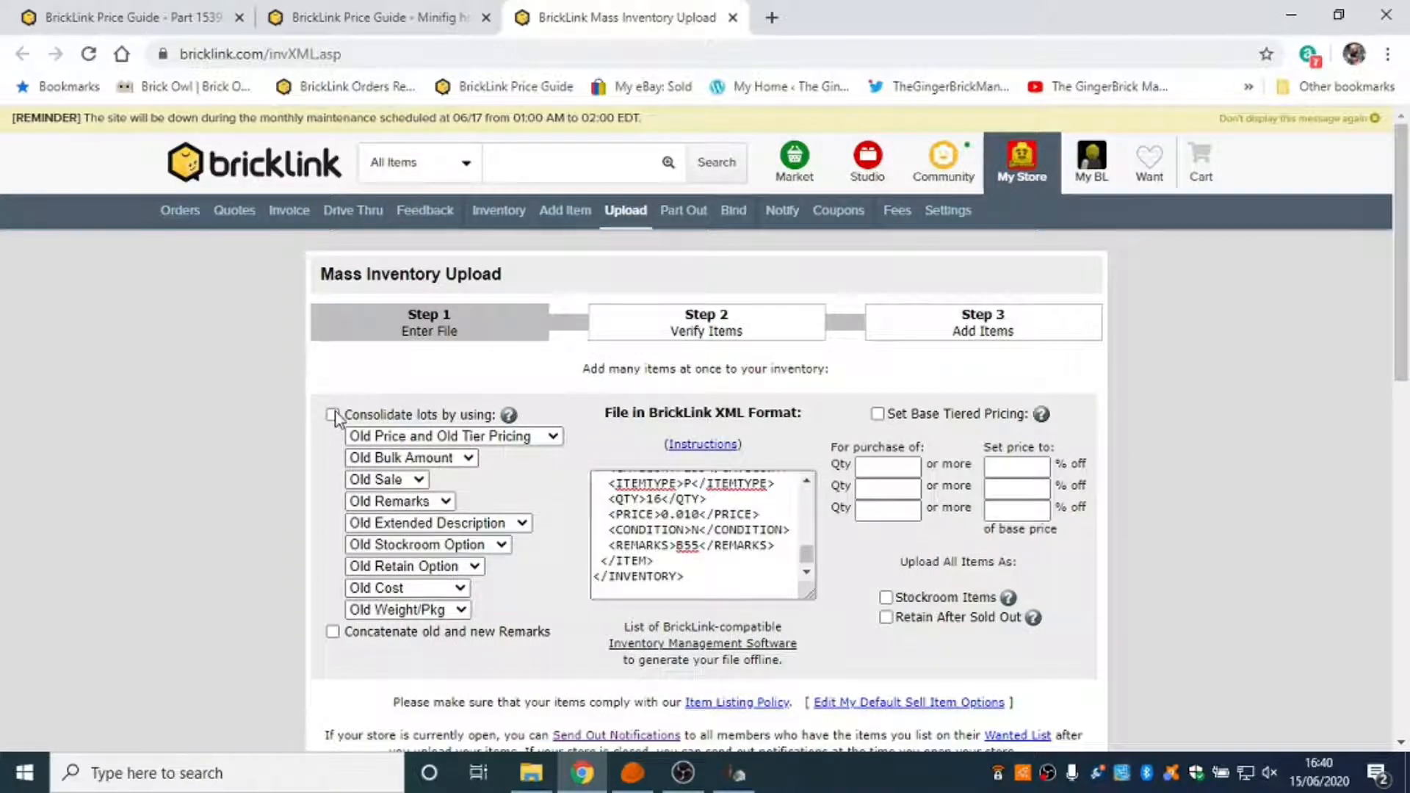
click(439, 502)
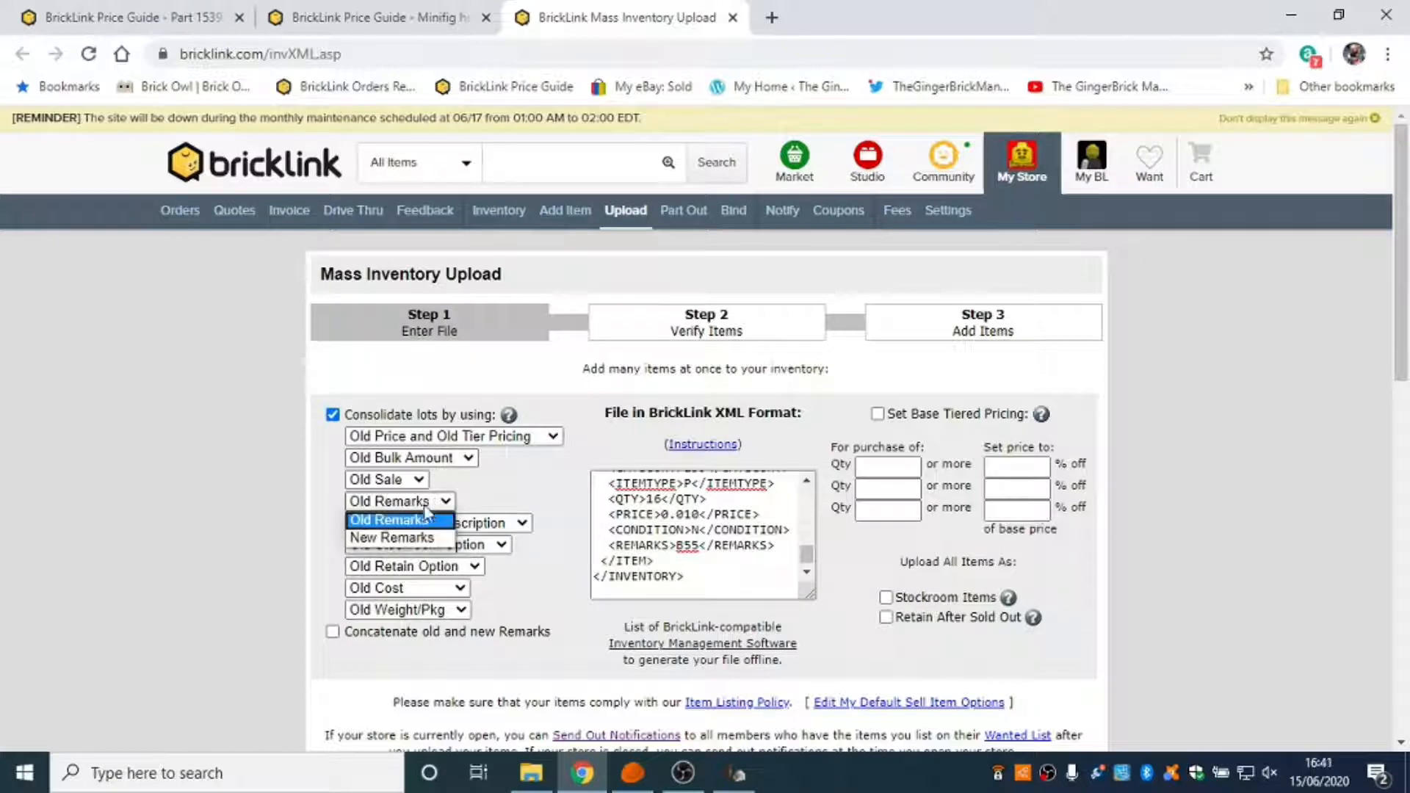
click(418, 541)
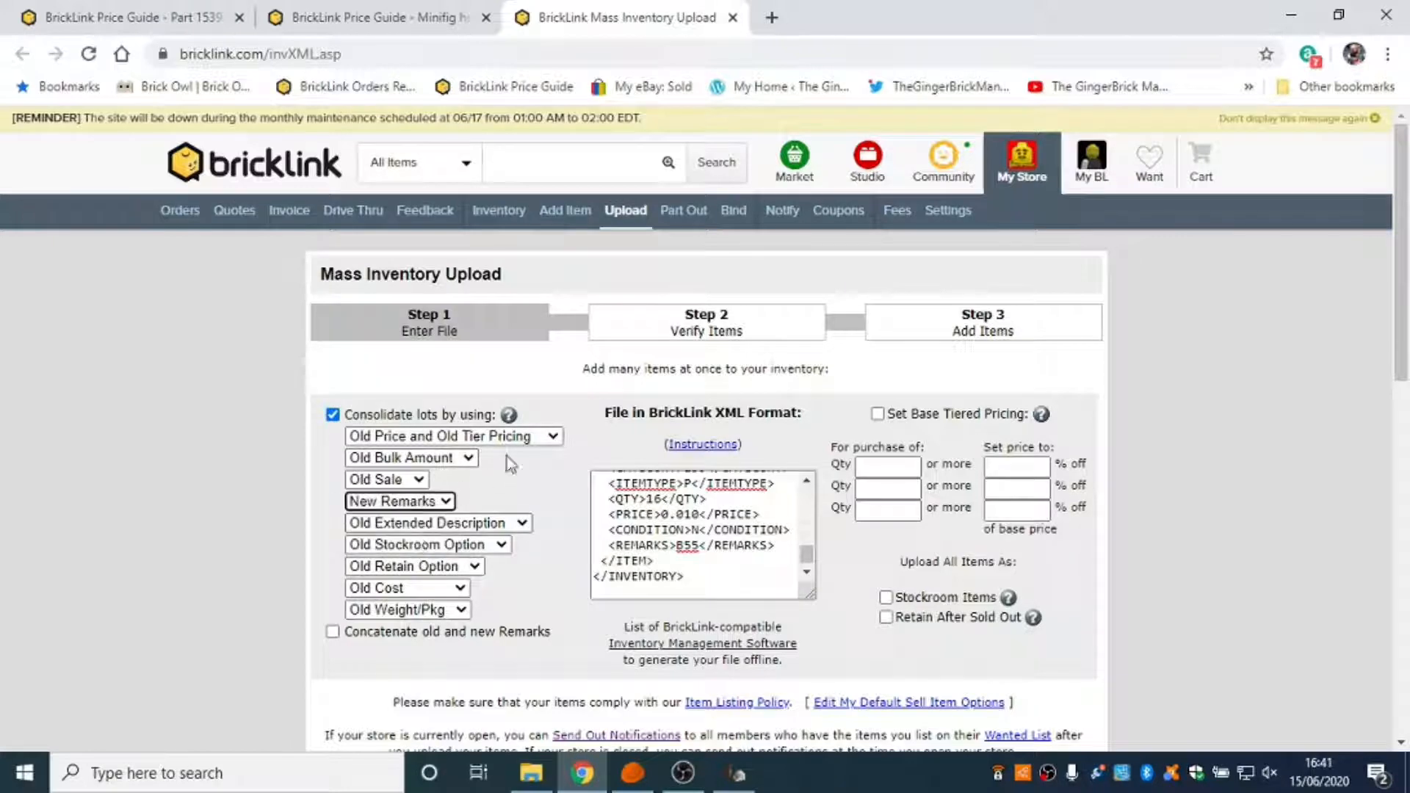
click(553, 437)
click(552, 445)
click(553, 438)
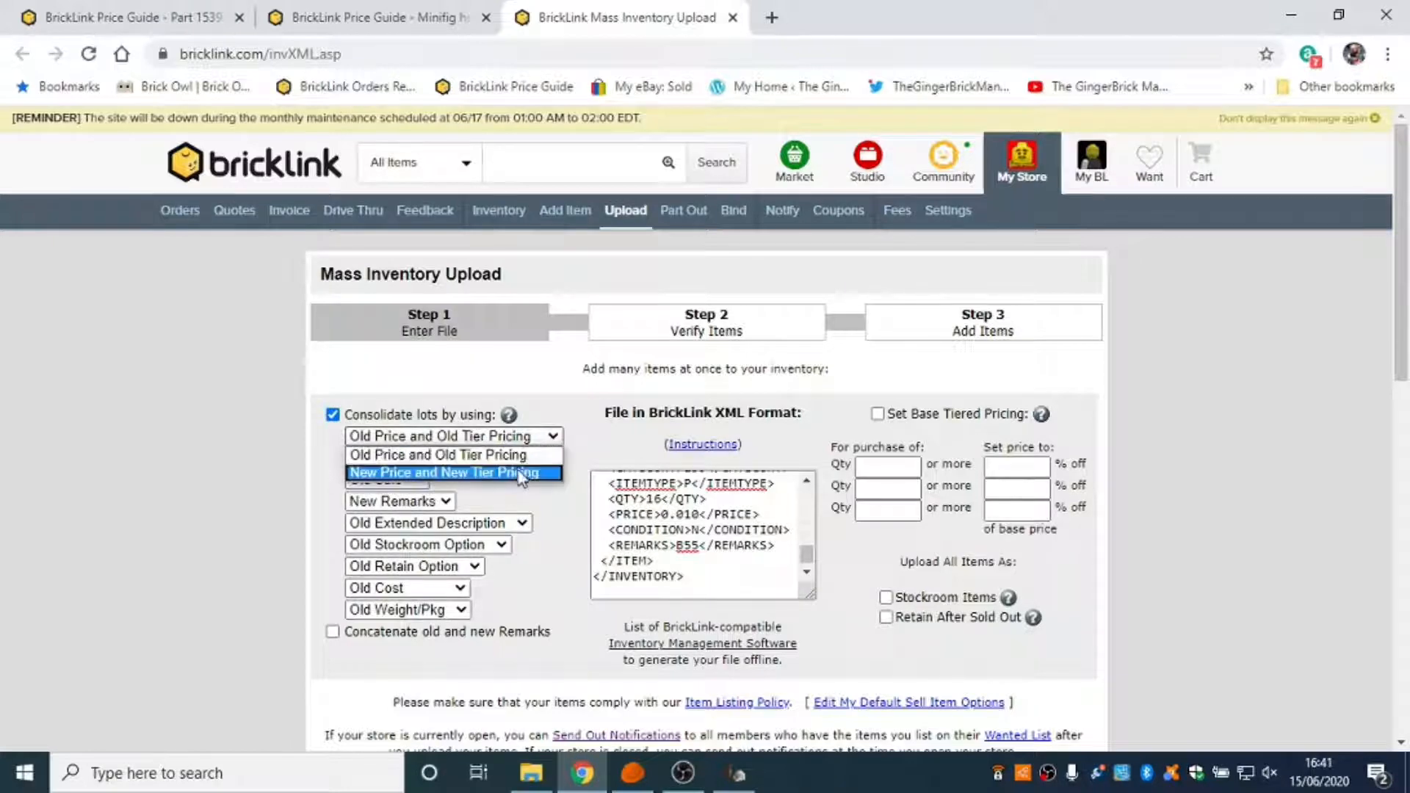
click(520, 474)
click(517, 473)
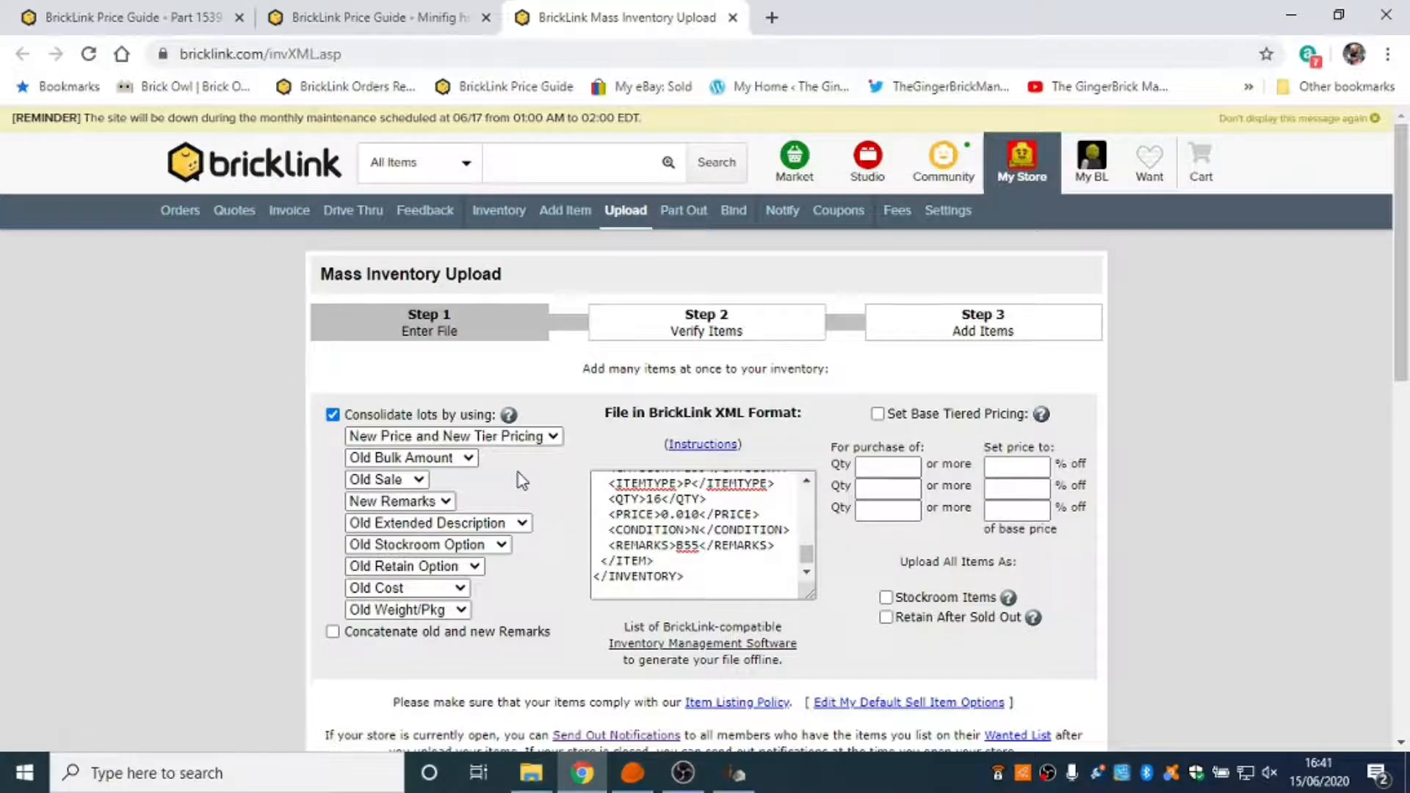
Verify the uploaded file and review the quantities, prices and consolidation of the first listed minifigures.
scroll(892, 609, down, 3)
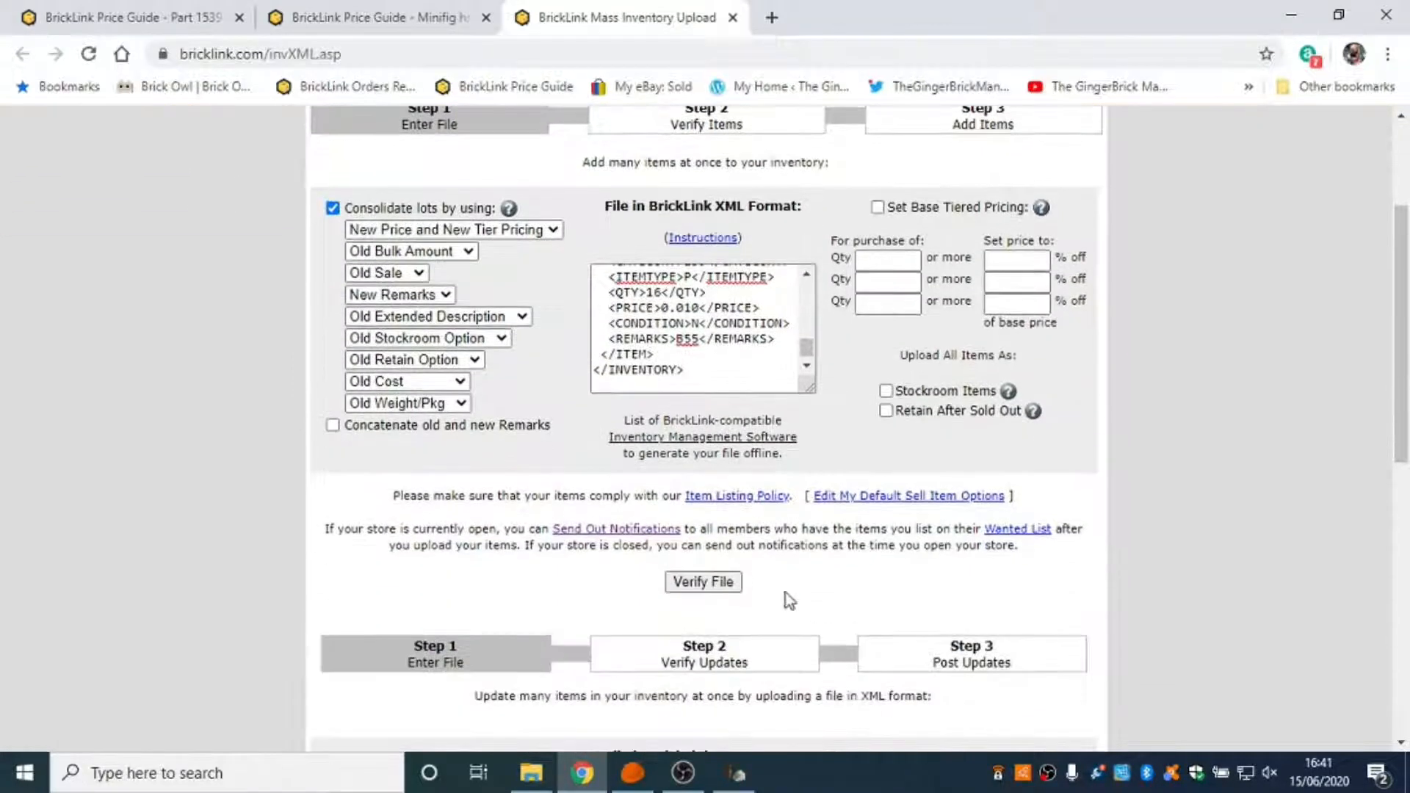
click(730, 587)
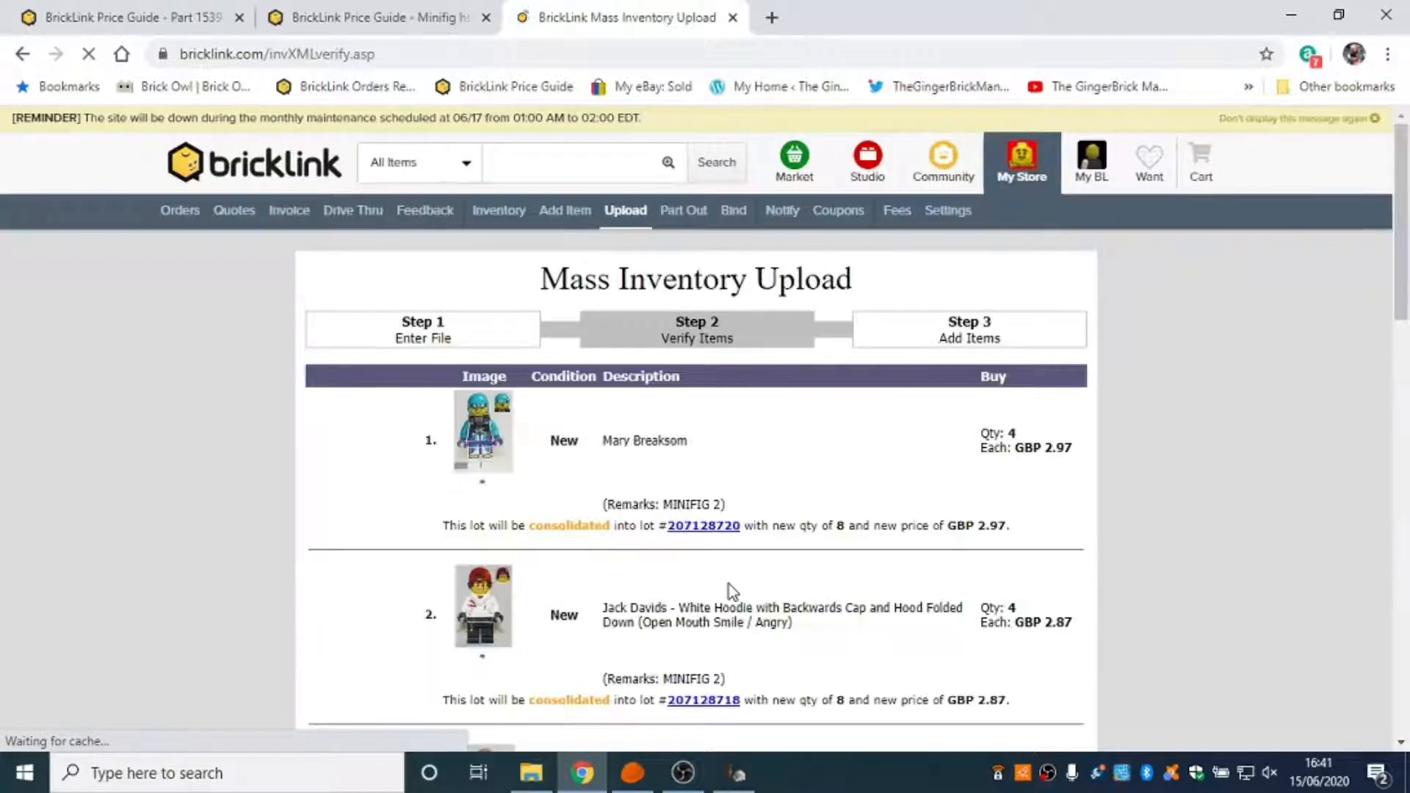
scroll(770, 447, down, 2)
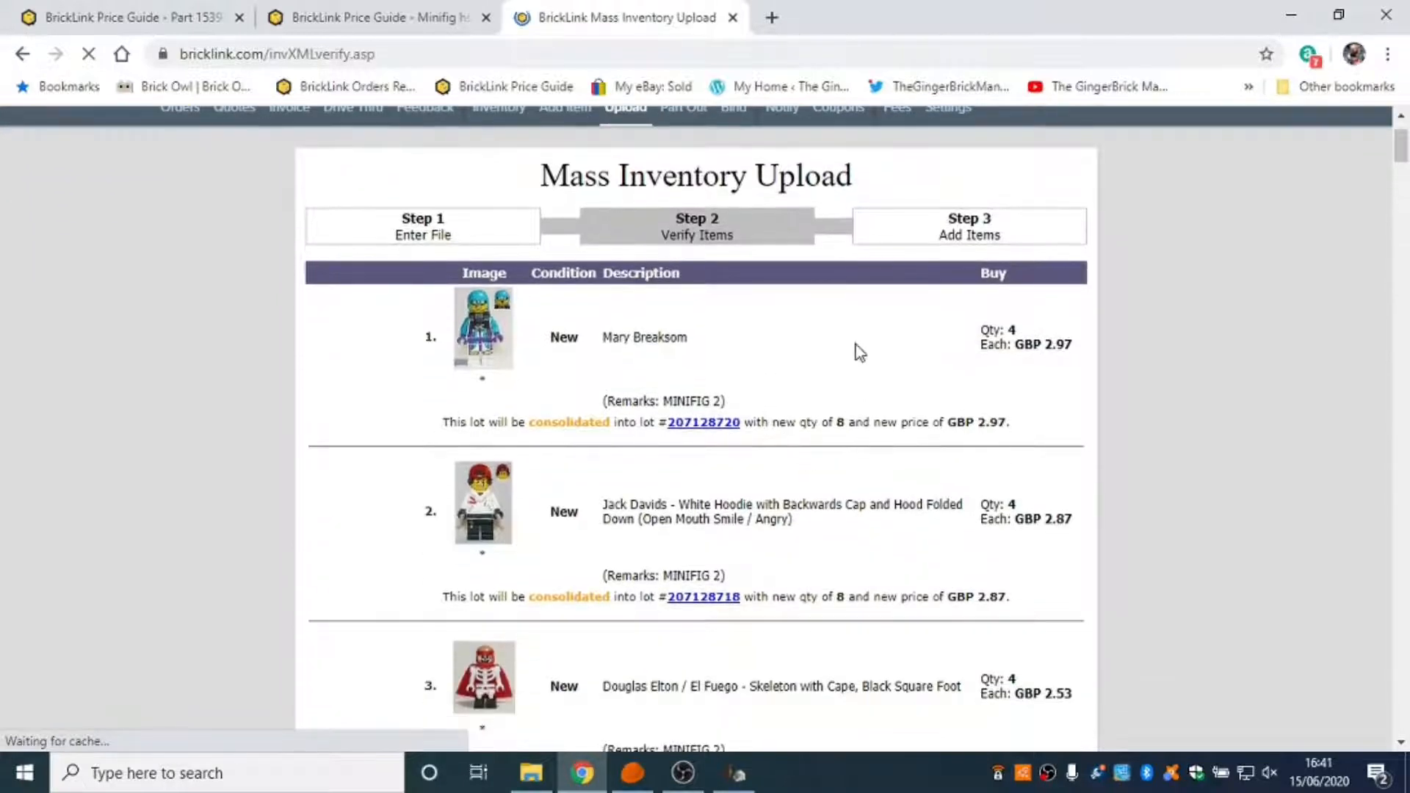
scroll(857, 345, down, 2)
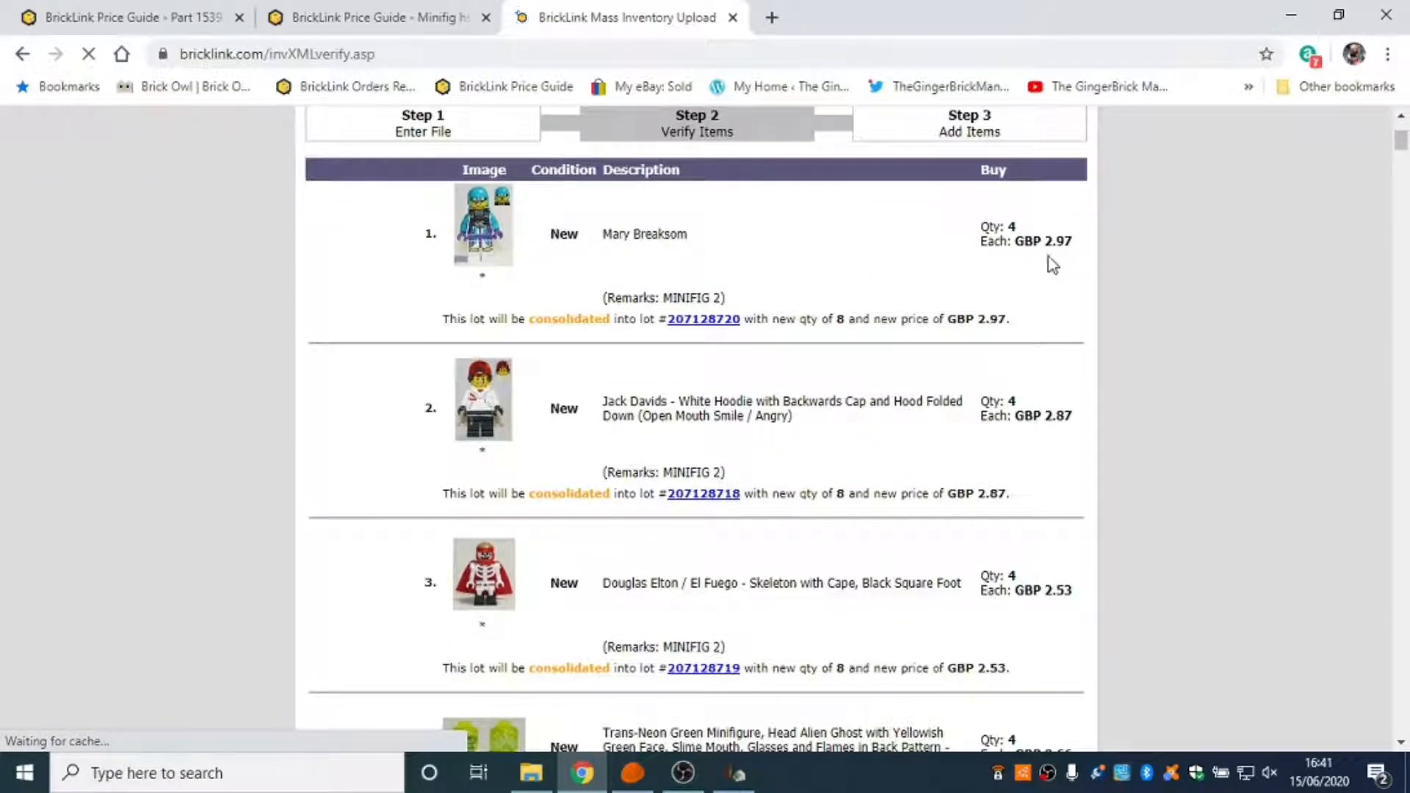
Switch back to BrickStock and examine the highest-priced lots, selecting the alien ghost head 28621pb0005.
click(629, 773)
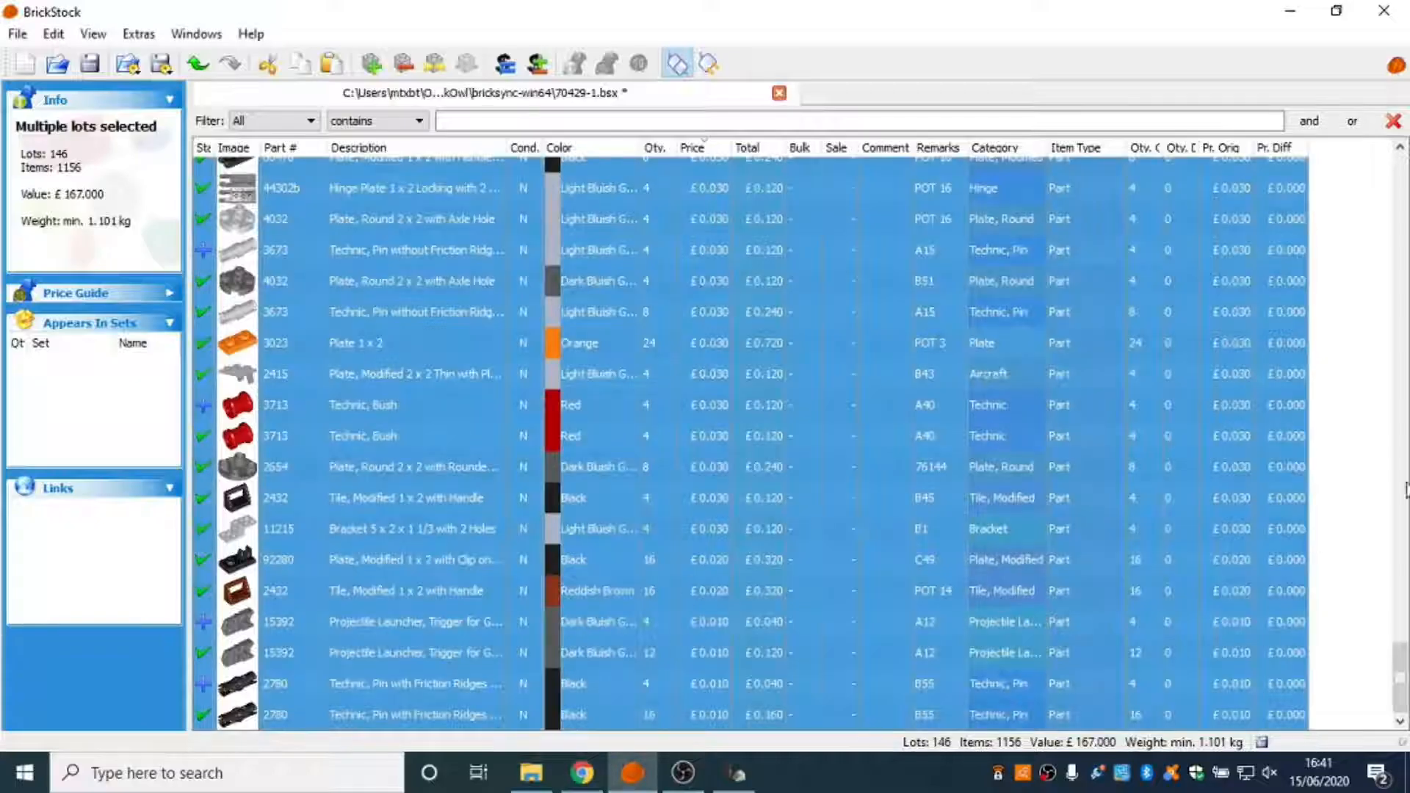
drag(1403, 677, 1345, 143)
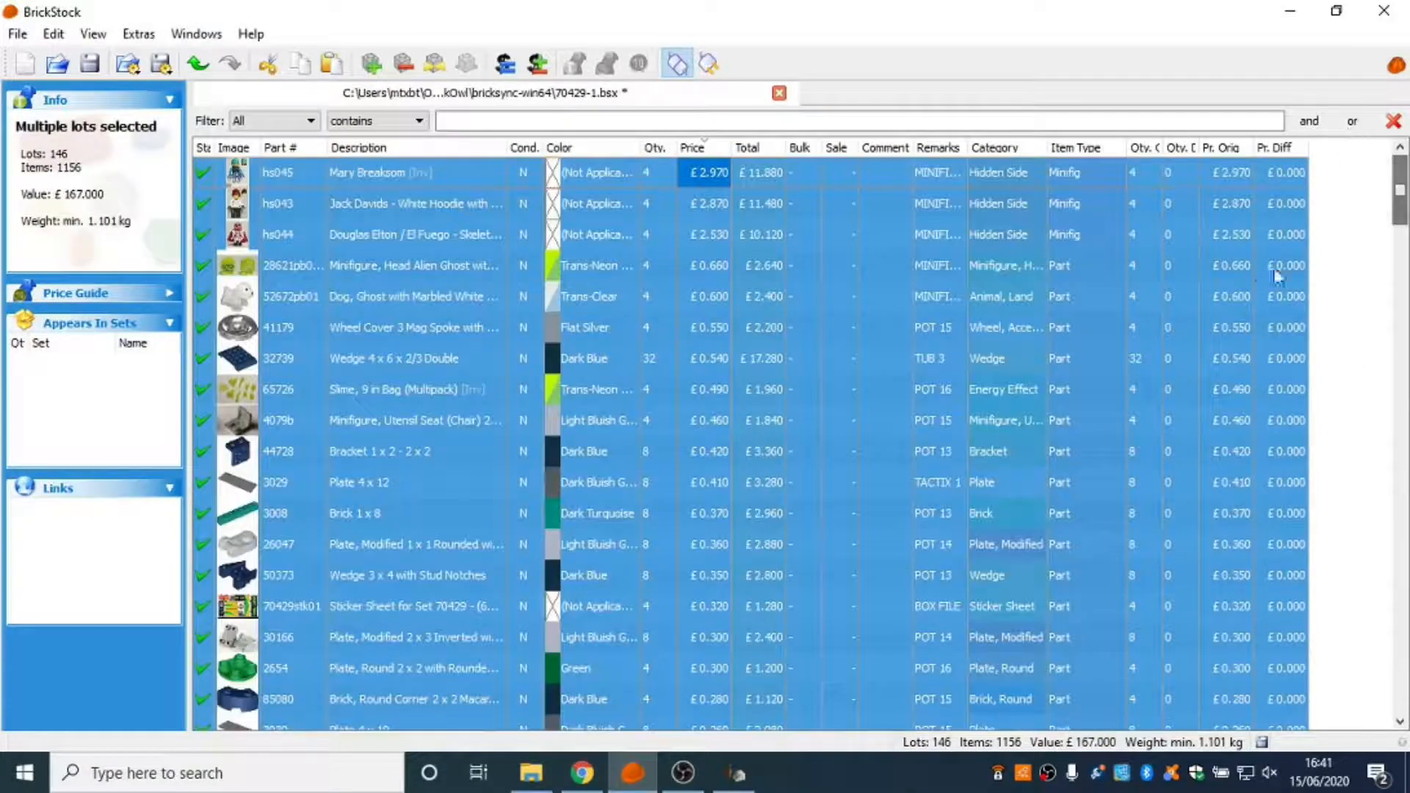
click(782, 265)
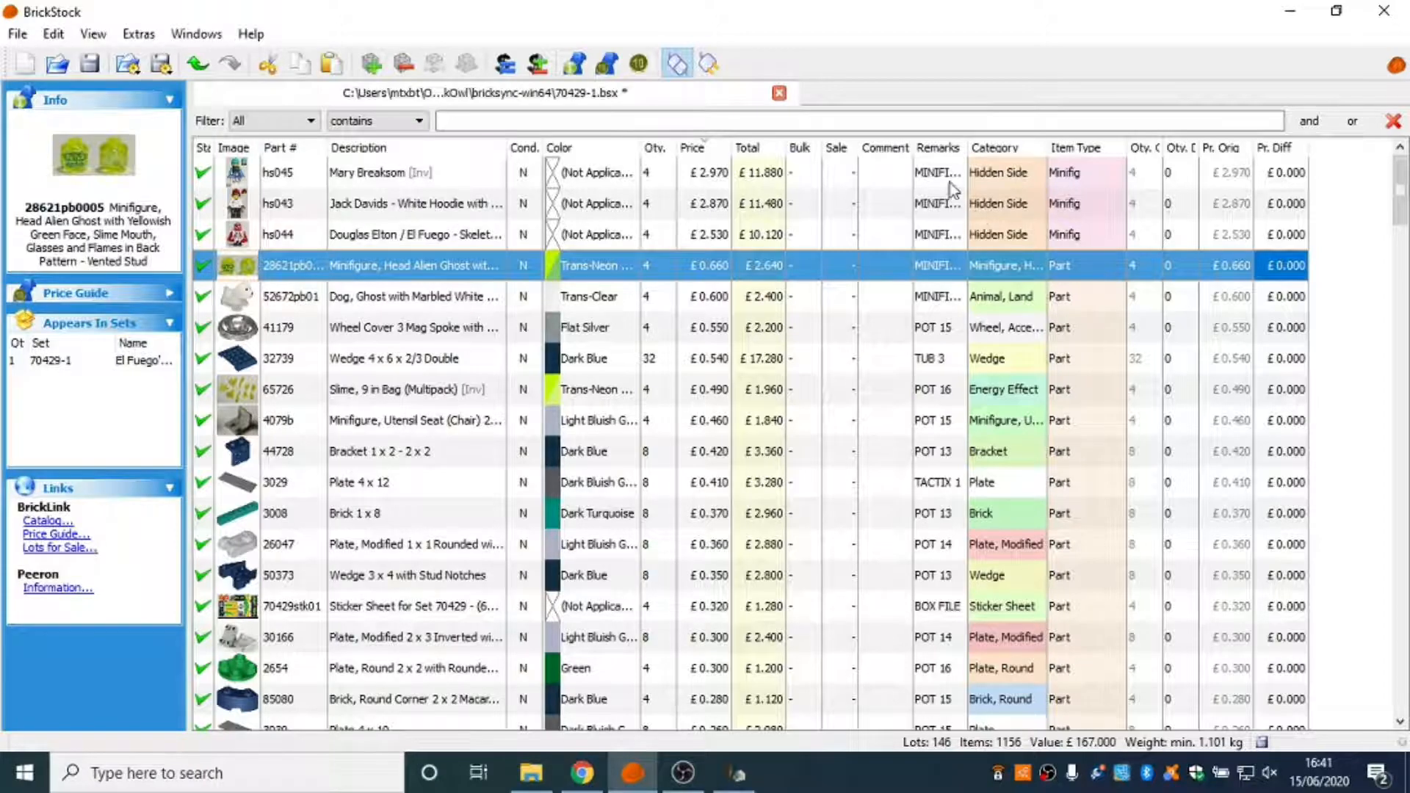
Widen BrickStock's Remarks column to read the storage locations, and check remarks and consolidation of the first lots on BrickLink's verification page.
drag(967, 147, 1001, 152)
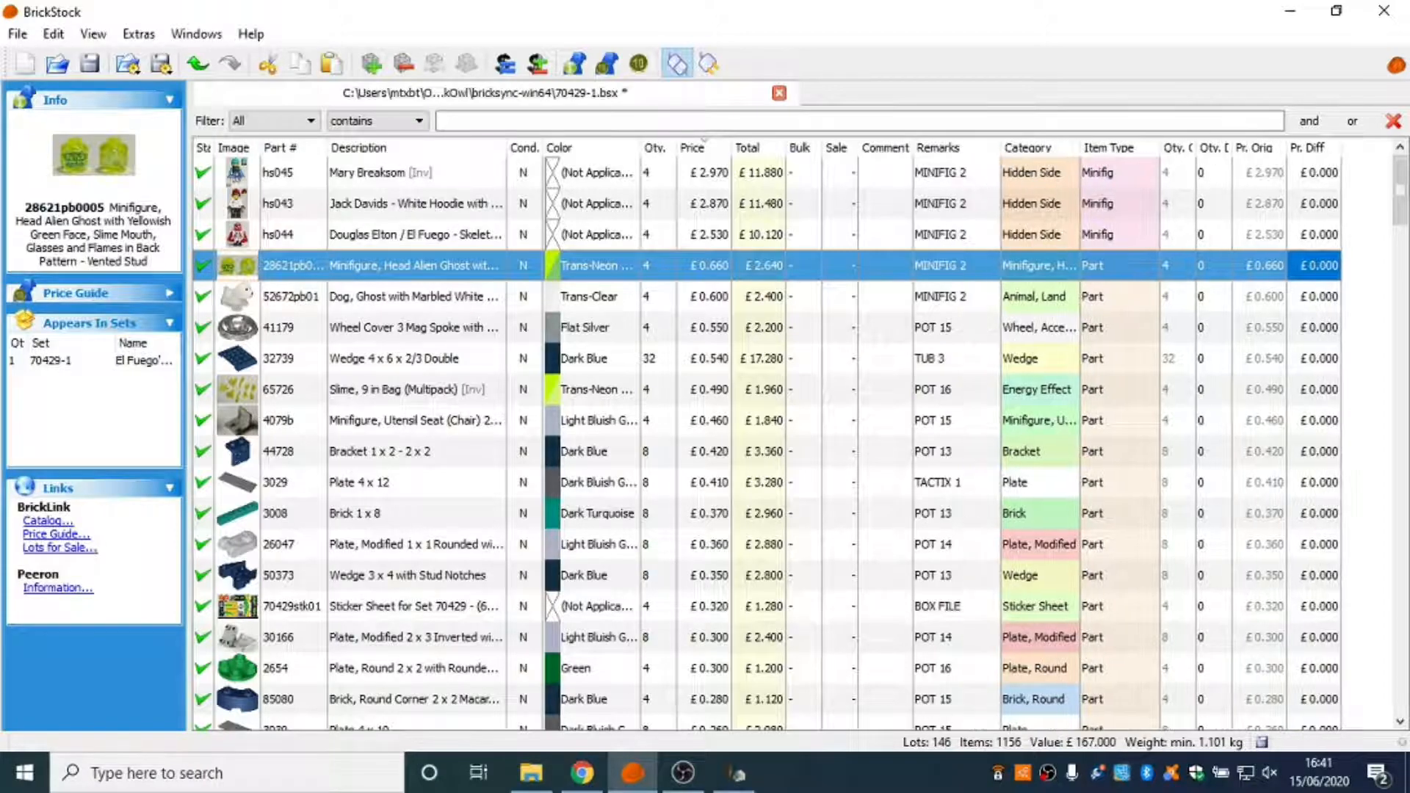
click(640, 779)
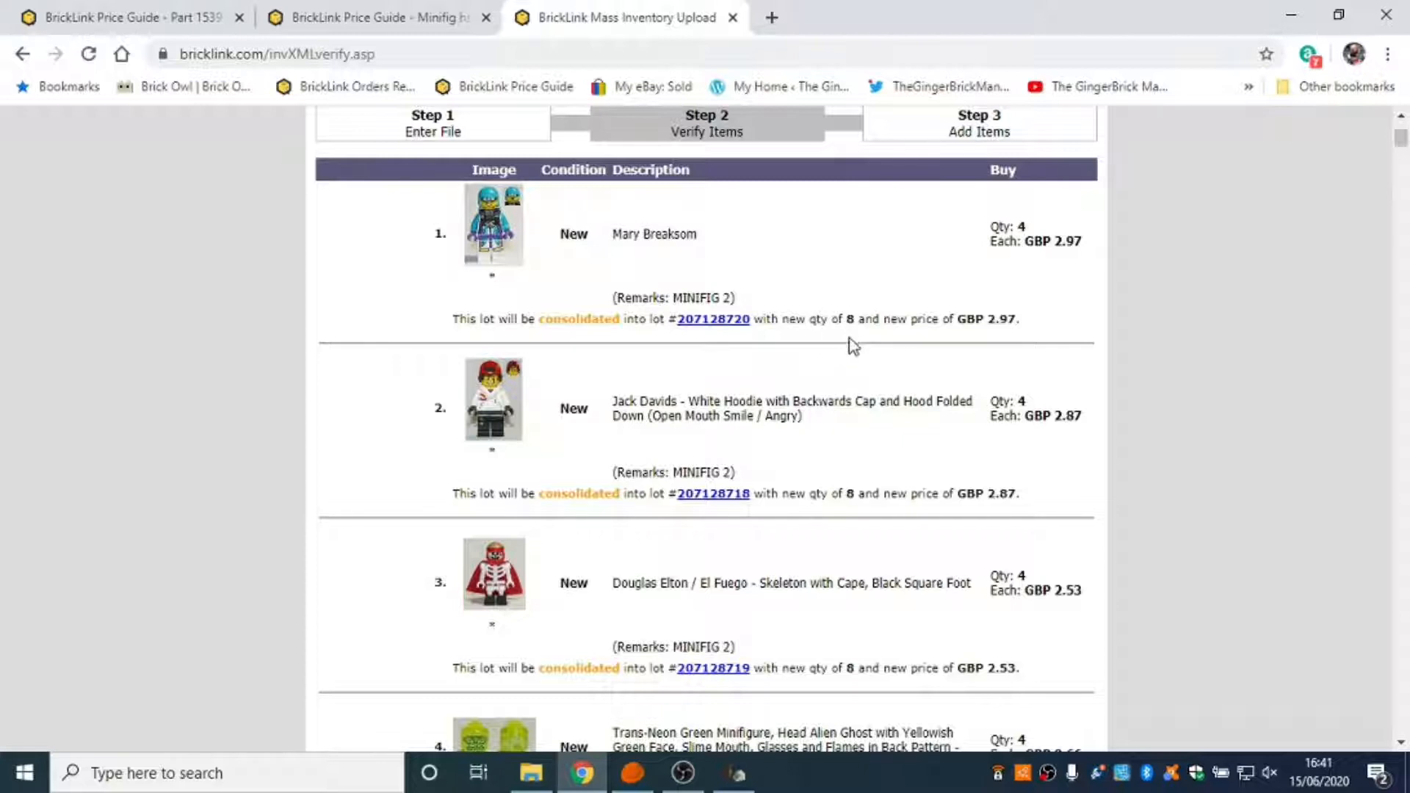
scroll(878, 450, down, 1)
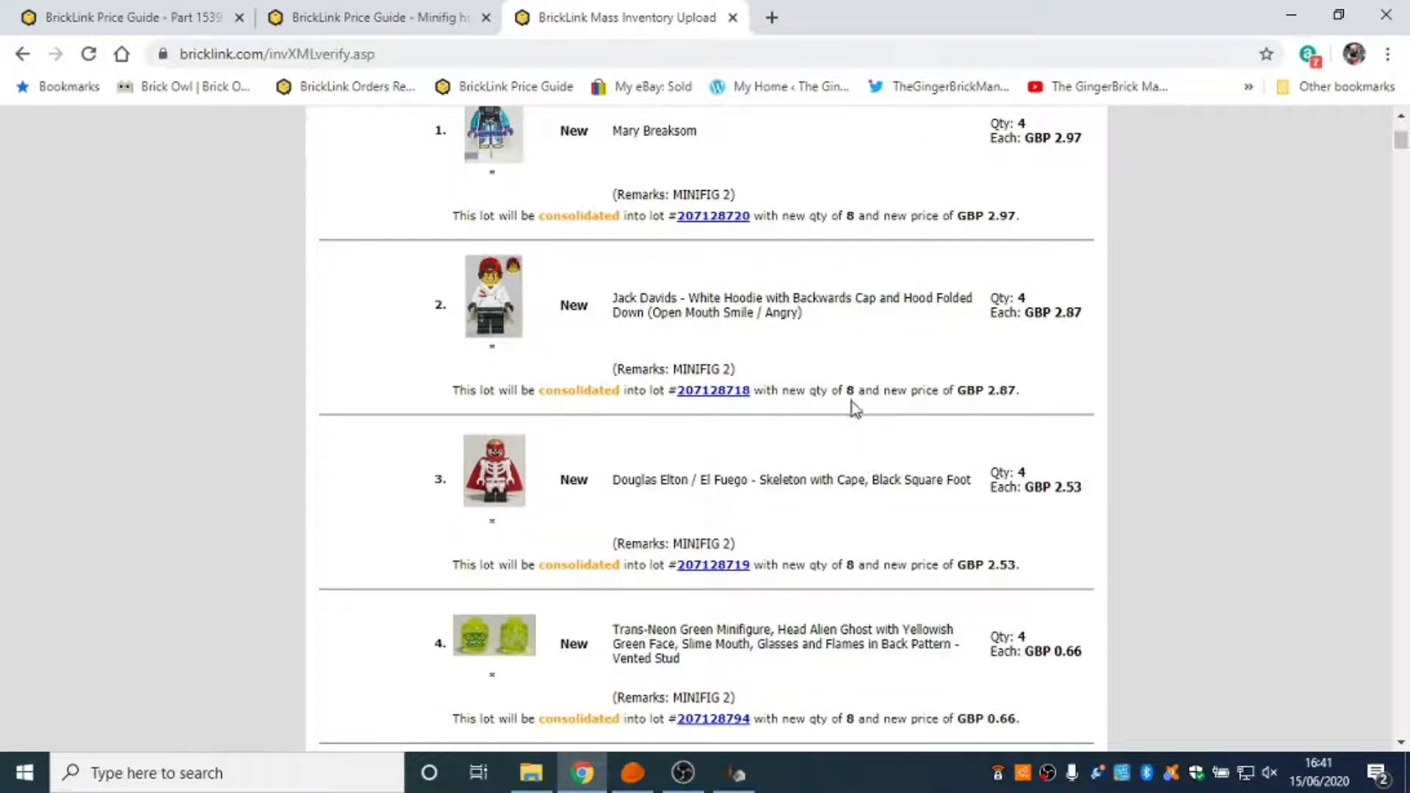
scroll(812, 431, down, 2)
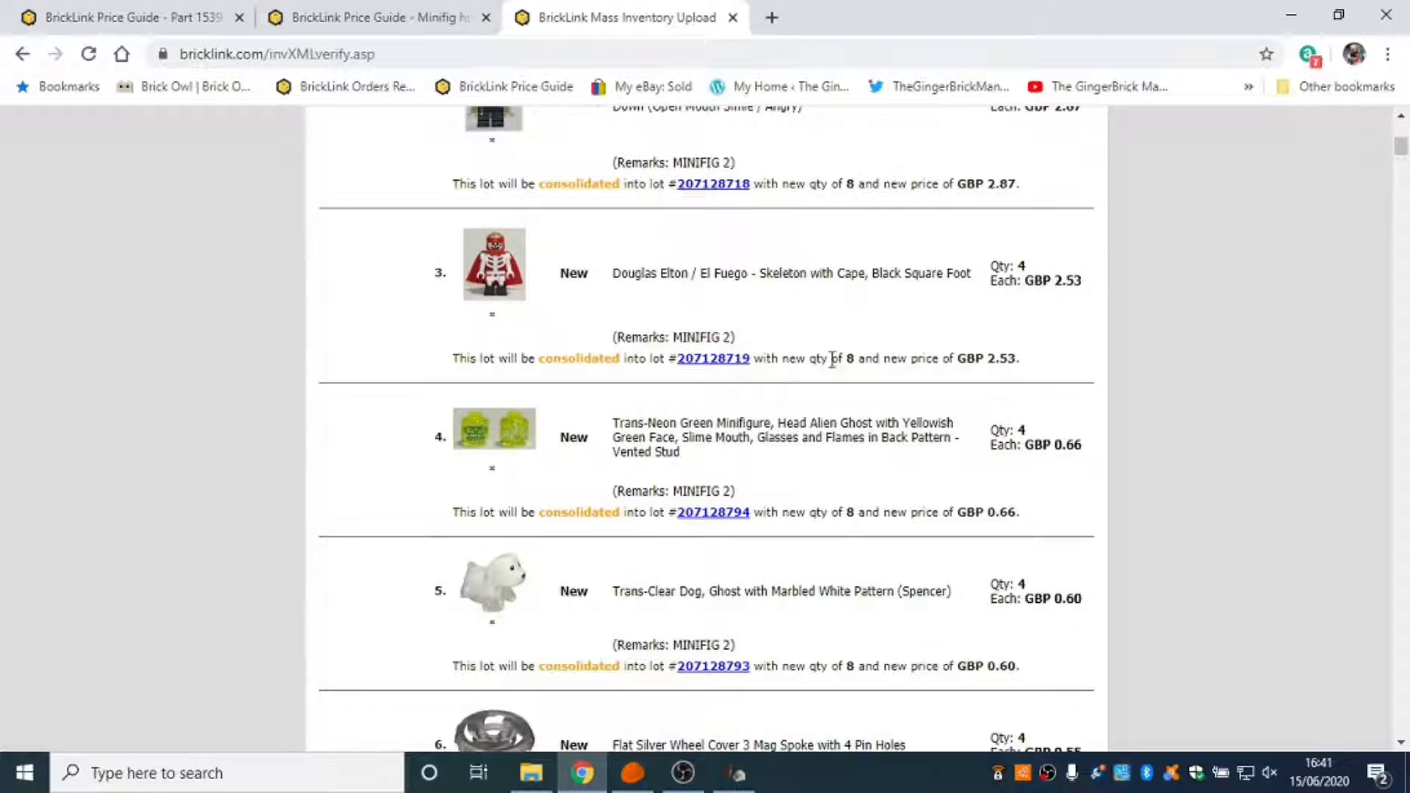
scroll(845, 378, down, 1)
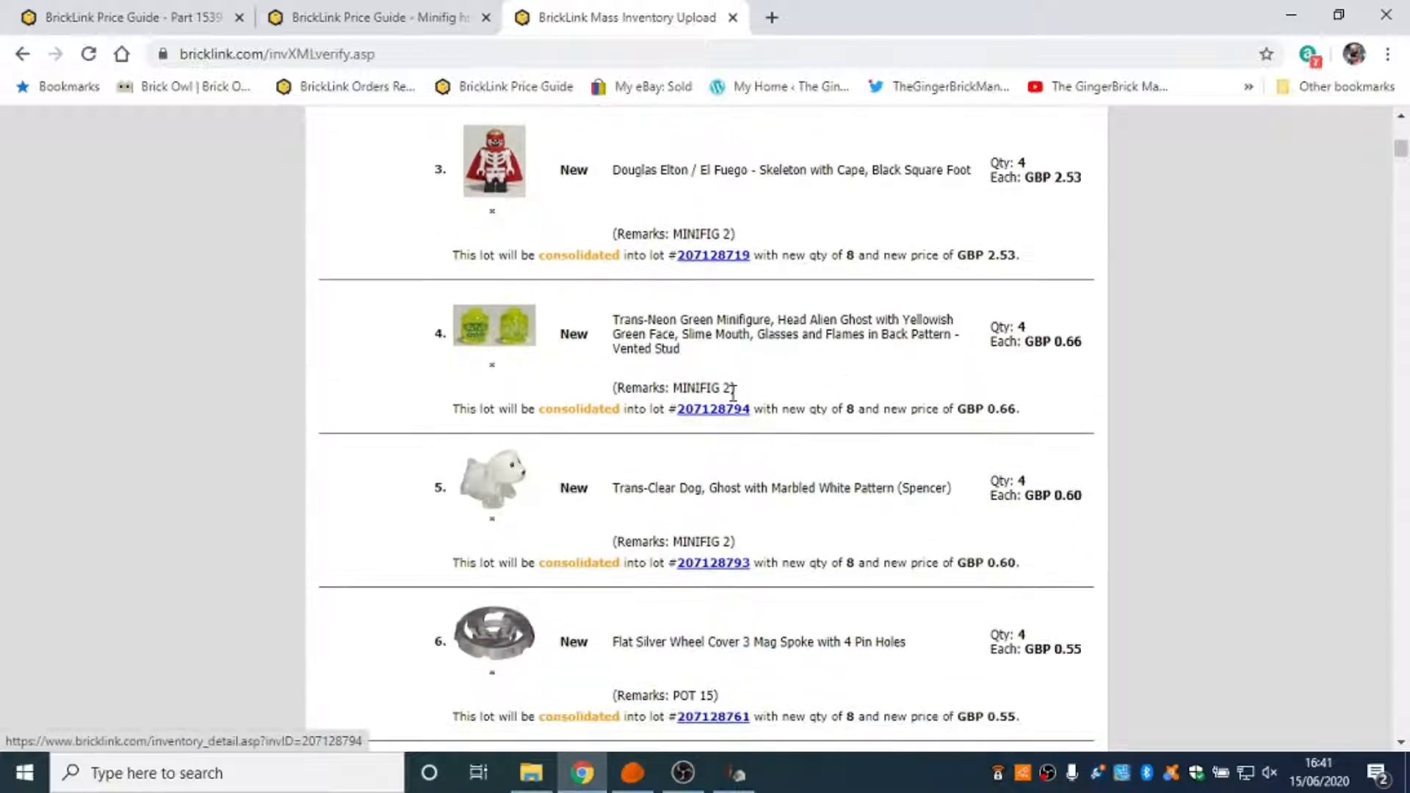
scroll(749, 409, down, 2)
scroll(764, 397, down, 1)
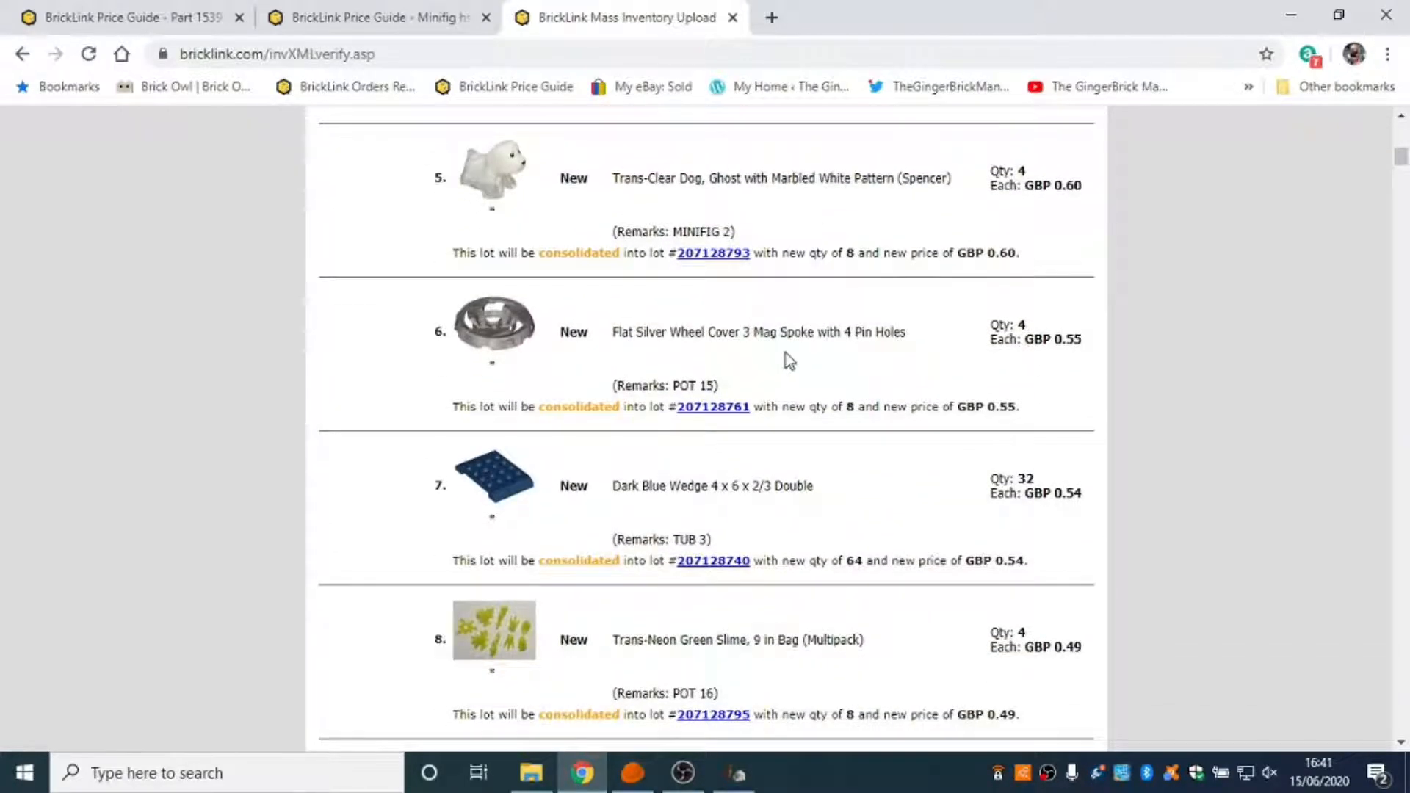
Compare the item, lot and value totals at the end of the verification list with the totals in BrickStock.
drag(1401, 166, 1407, 736)
scroll(1028, 485, up, 1)
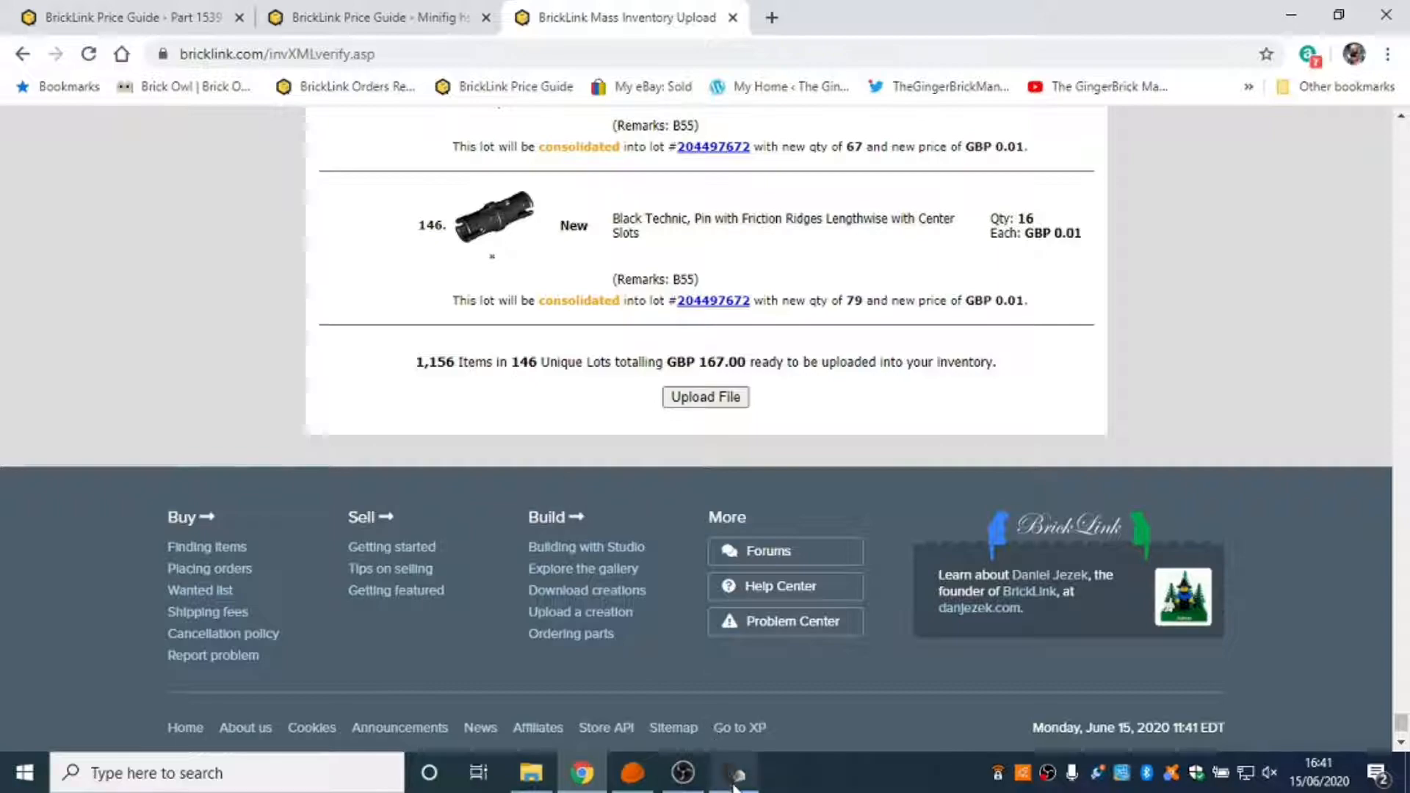
click(634, 788)
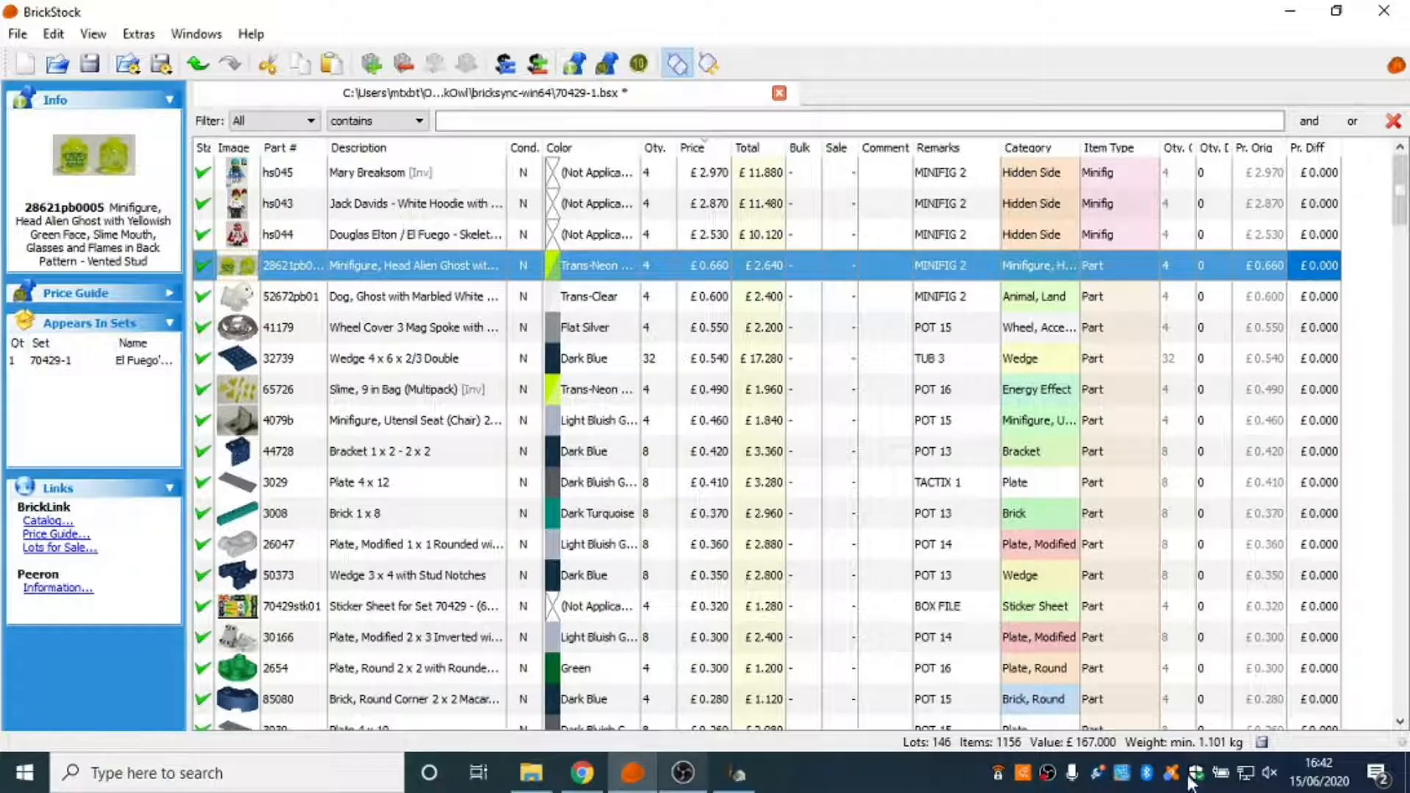
Return to the BrickLink verification page and review the consolidated quantities, prices and remarks of the lowest-priced lots near its end.
click(643, 778)
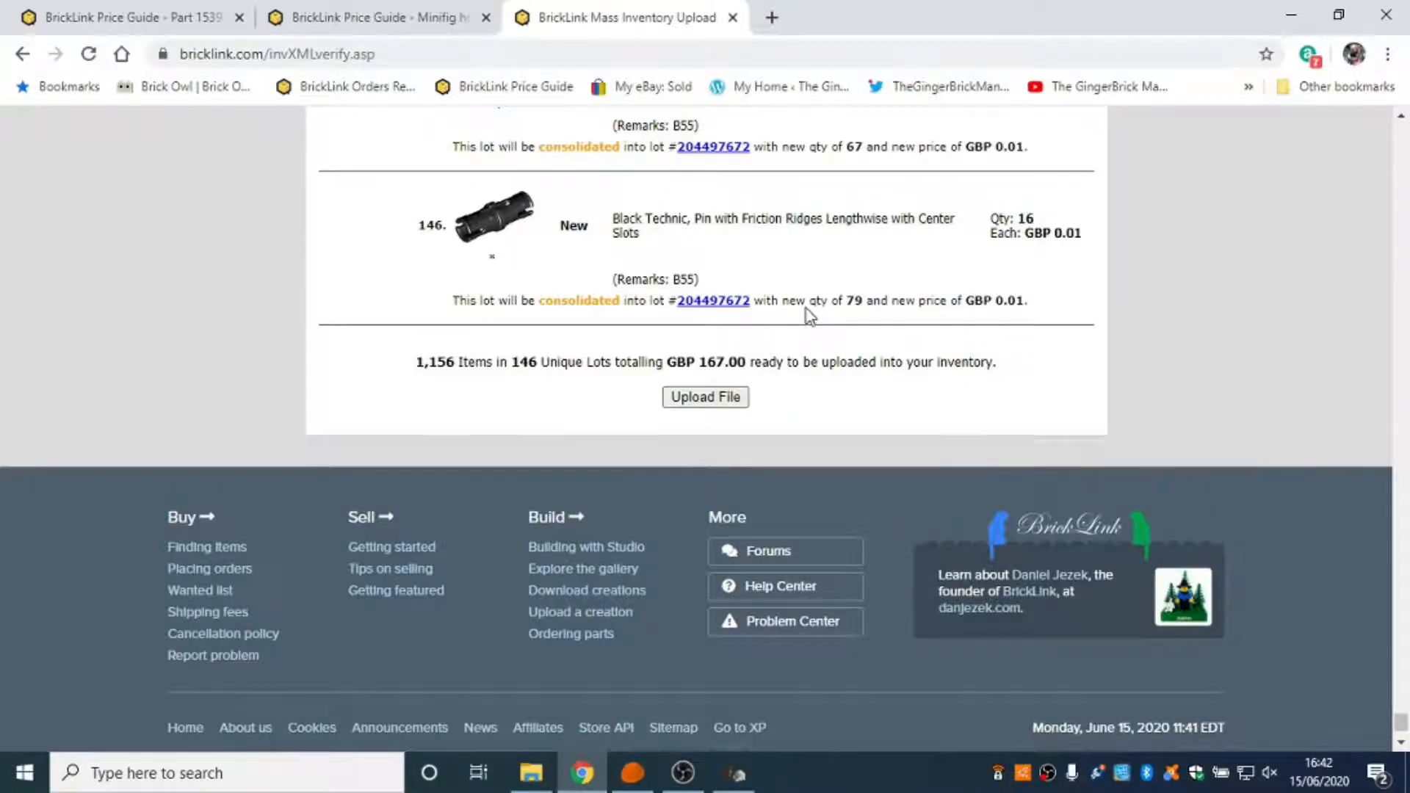
scroll(807, 324, up, 15)
scroll(867, 343, up, 15)
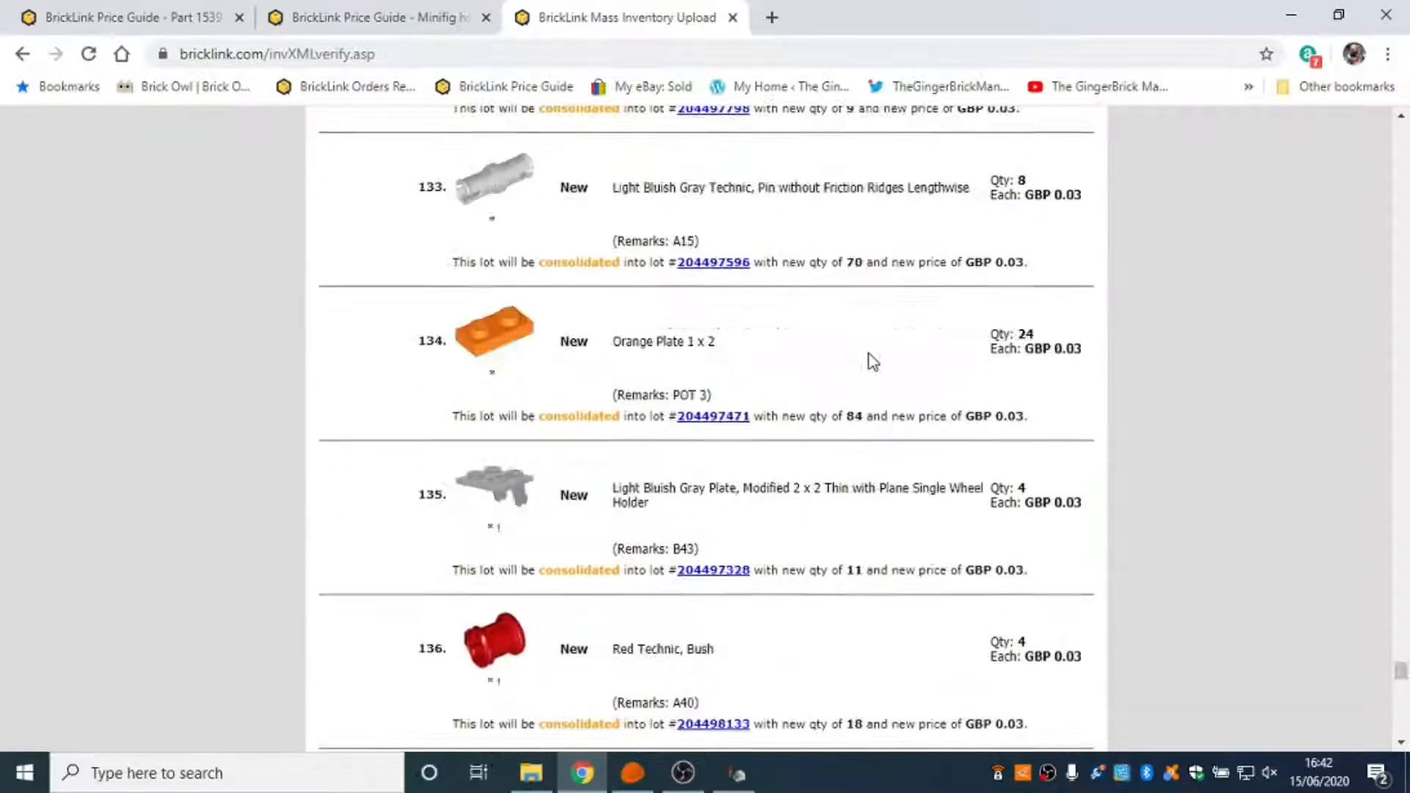
scroll(873, 363, up, 4)
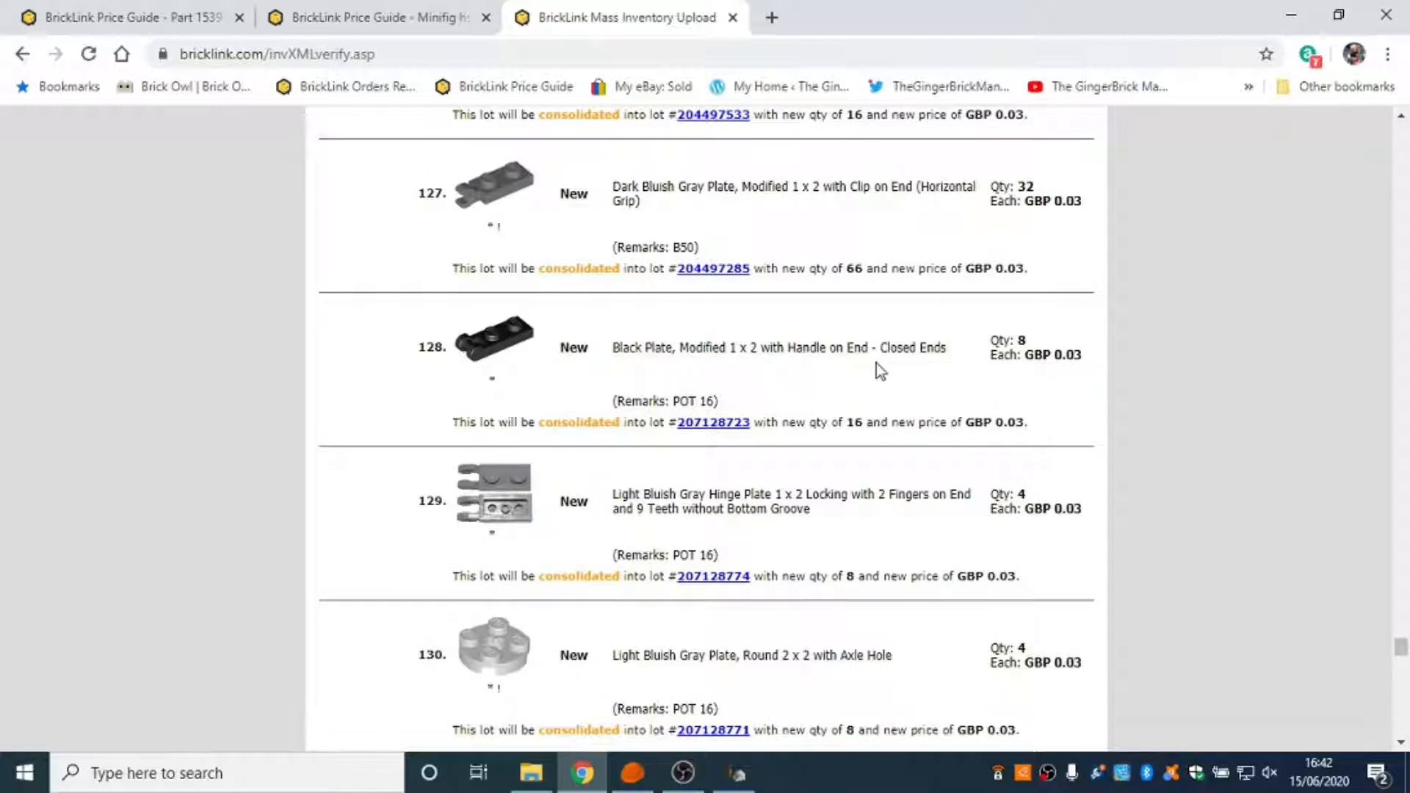